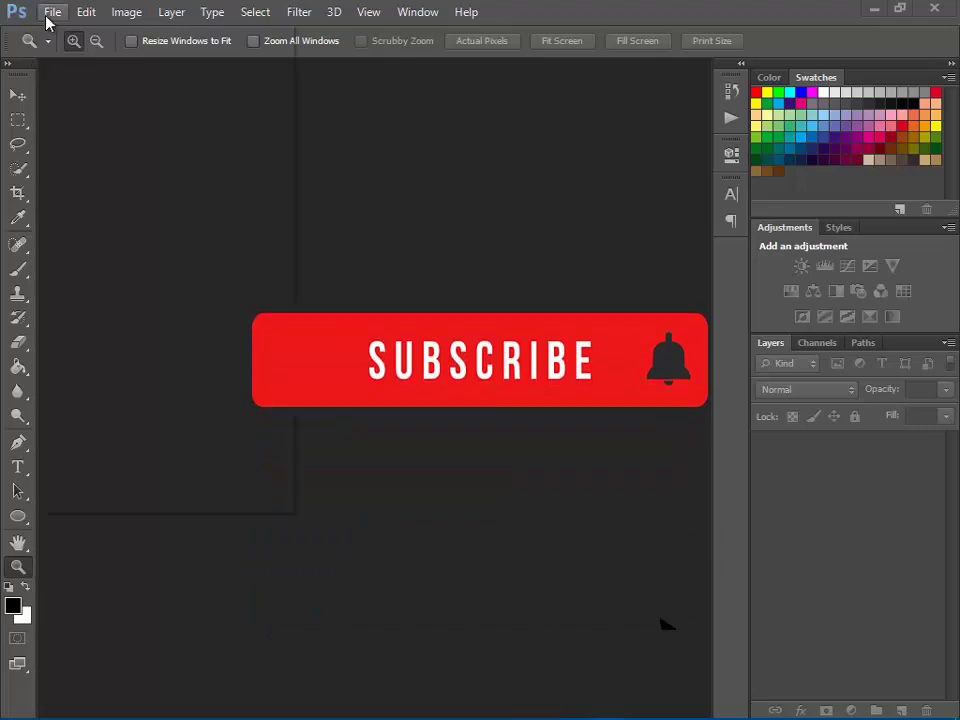
Create a new 1280 × 720 px, 72 ppi document with a white background
click(50, 12)
click(62, 32)
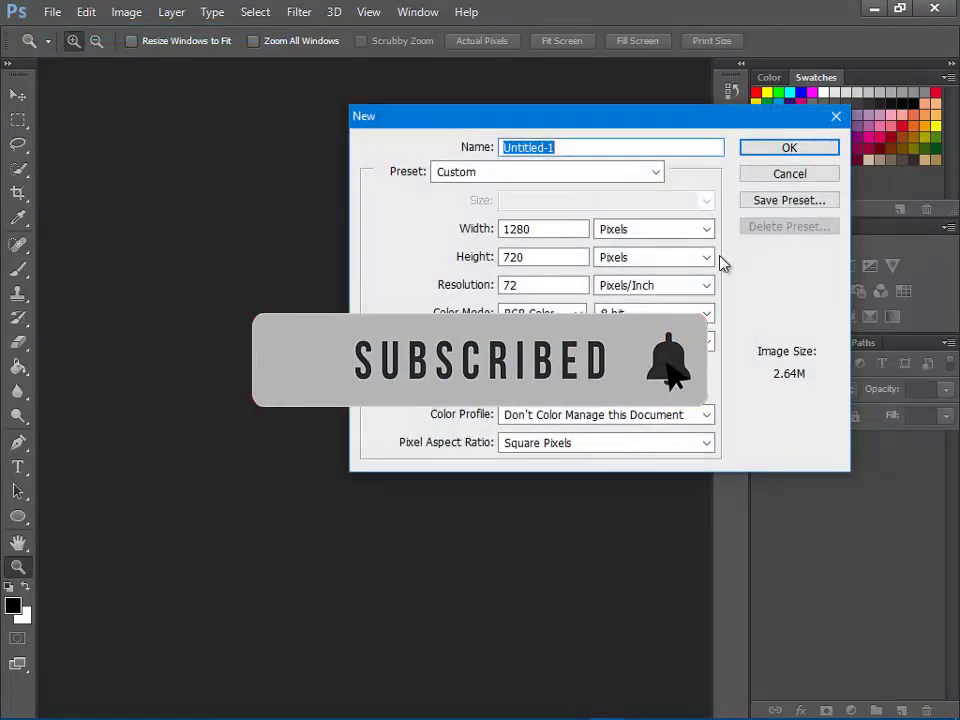
click(536, 257)
drag(536, 257, 467, 257)
click(530, 228)
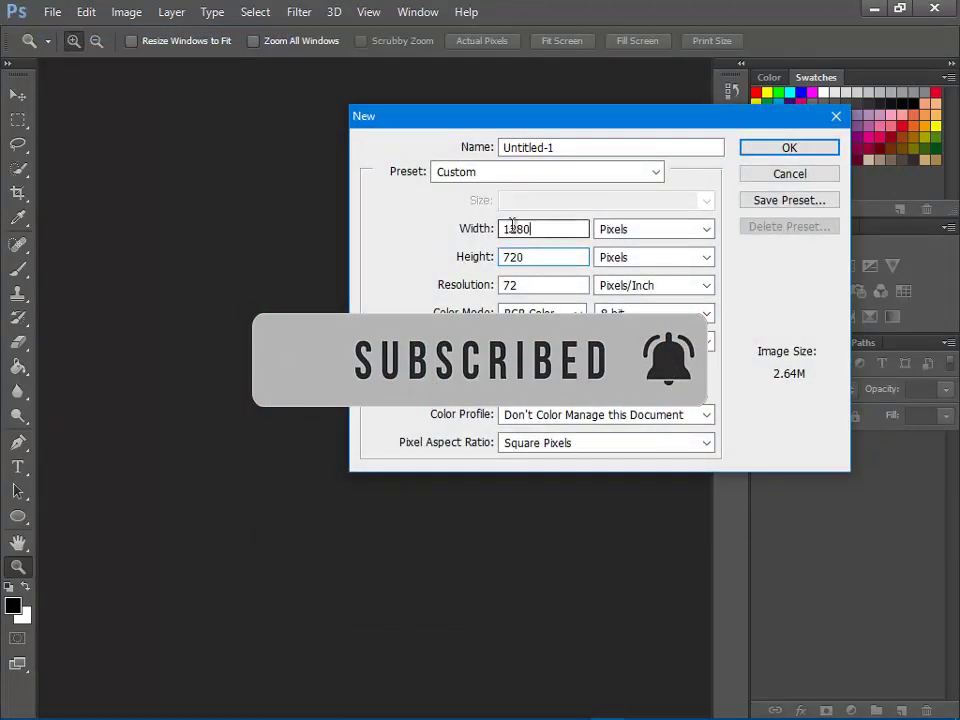
double_click(512, 228)
click(546, 257)
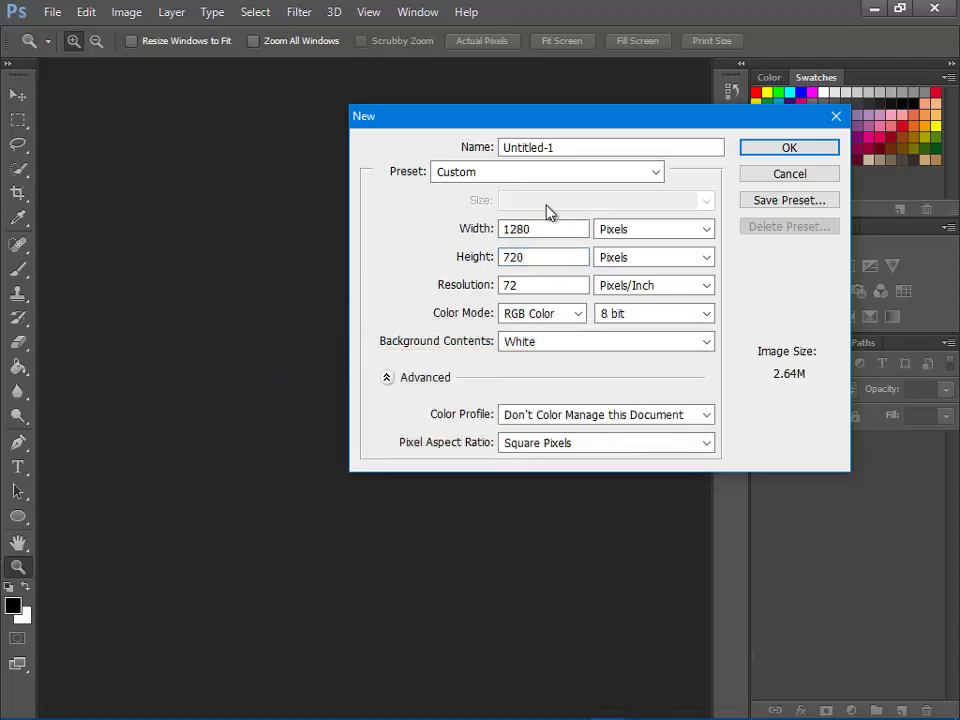
click(763, 150)
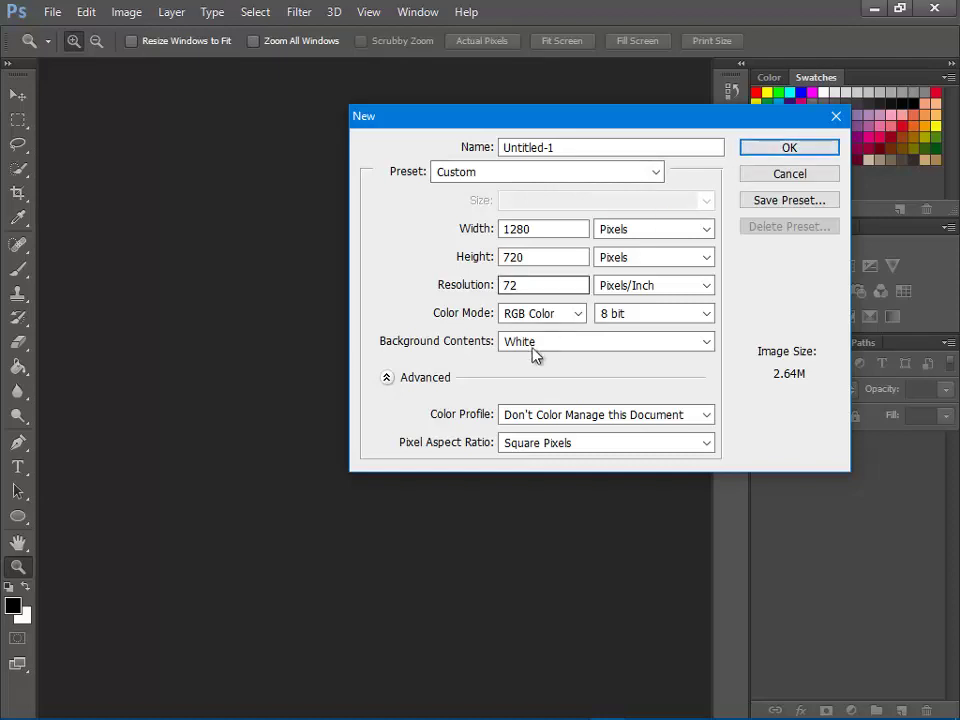
click(813, 153)
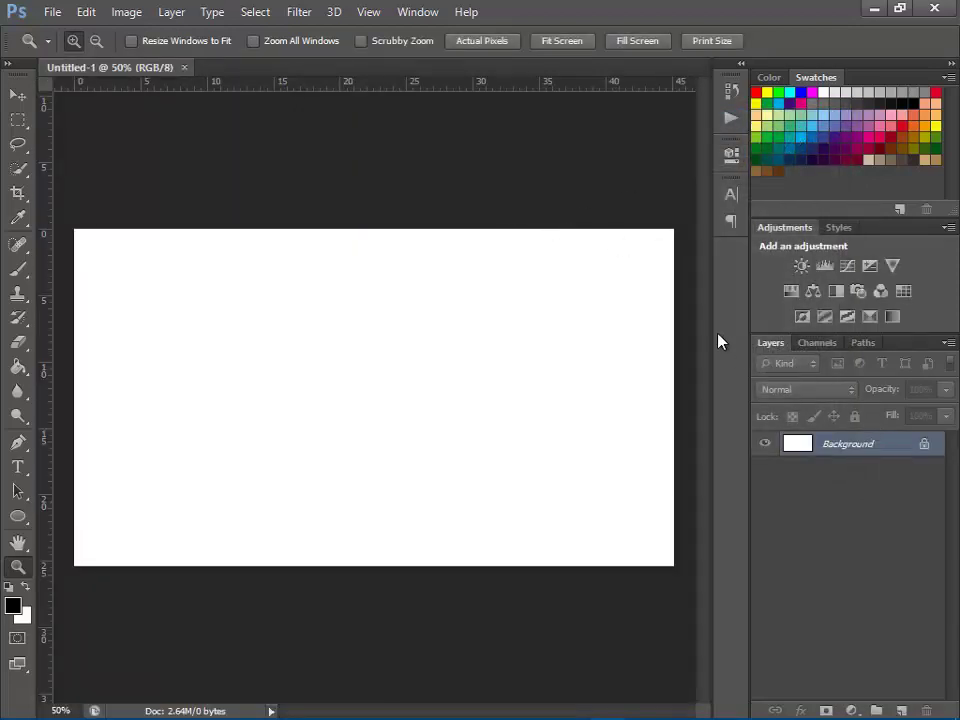
Start a 300 pt text layer on the canvas with the Type tool
click(15, 474)
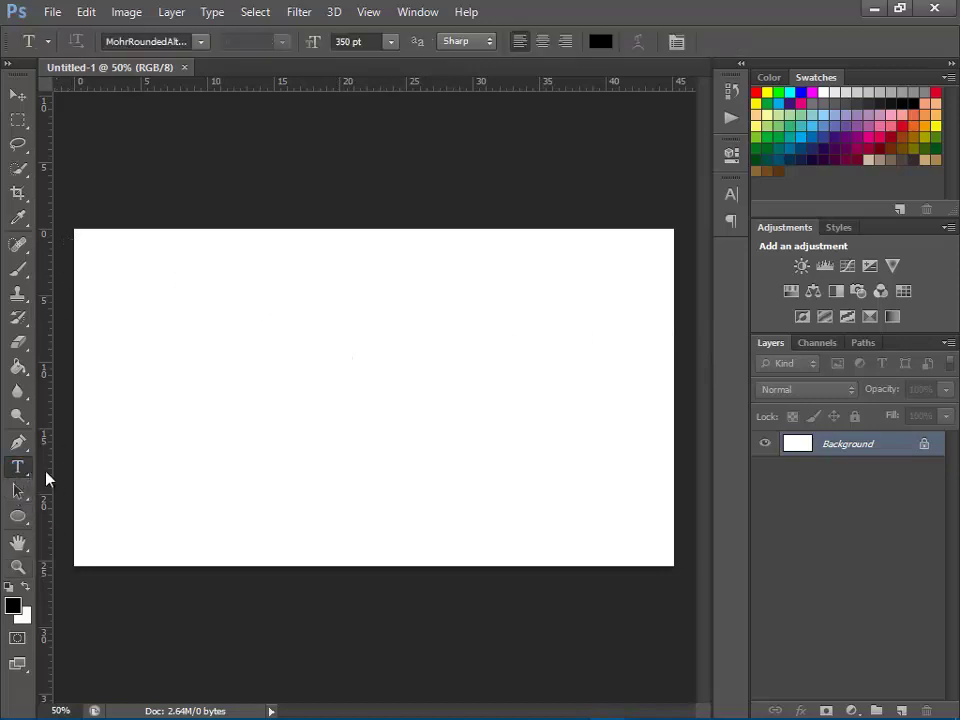
click(210, 422)
click(310, 45)
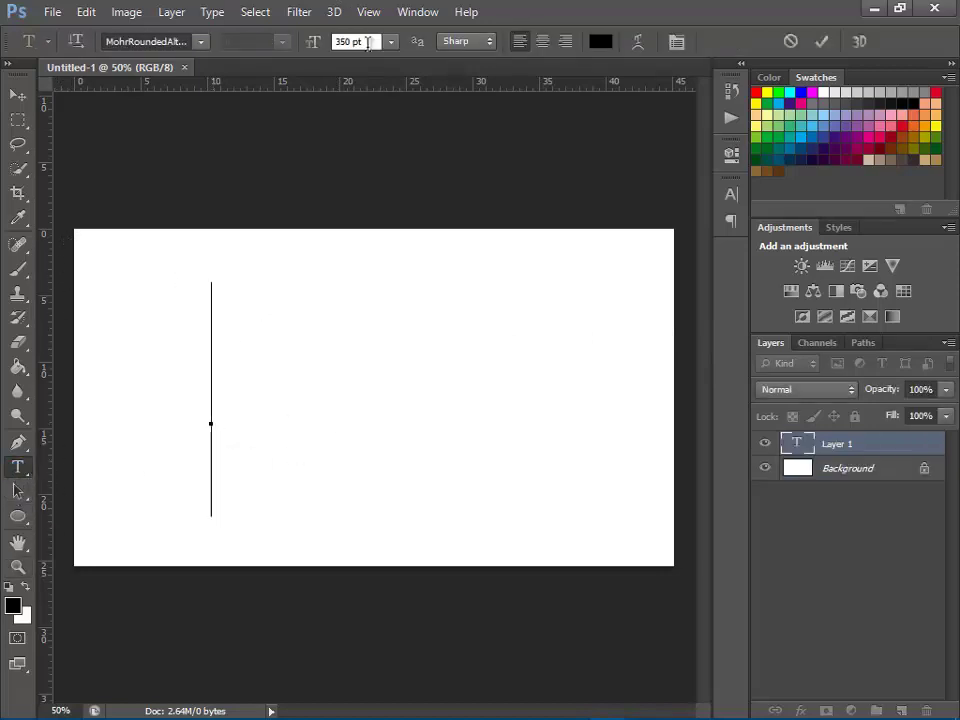
text(300)
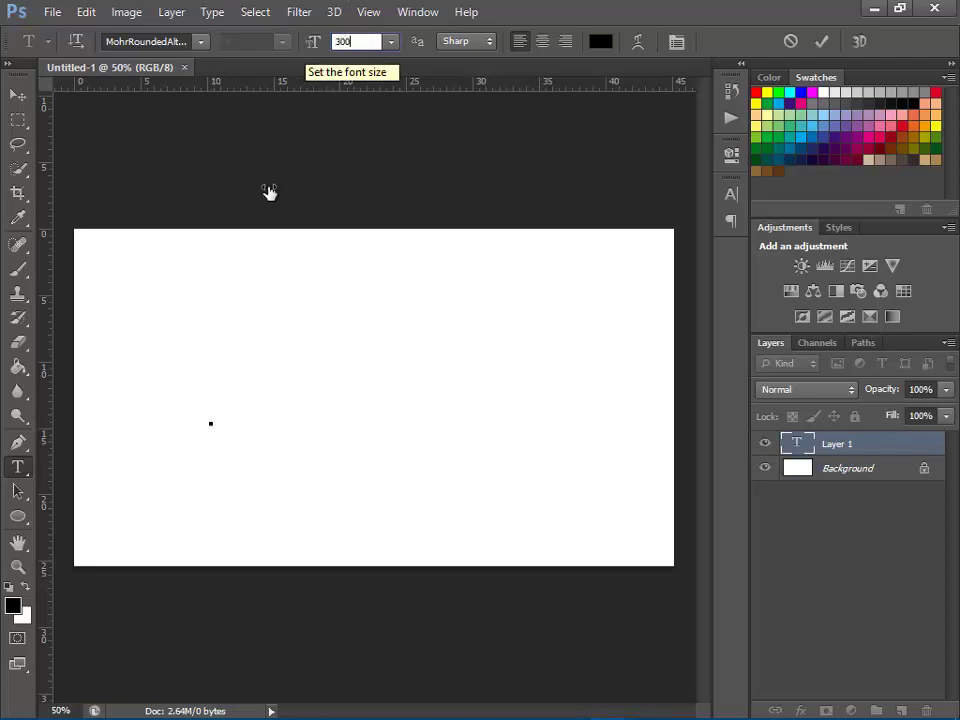
key(Return)
drag(322, 357, 255, 355)
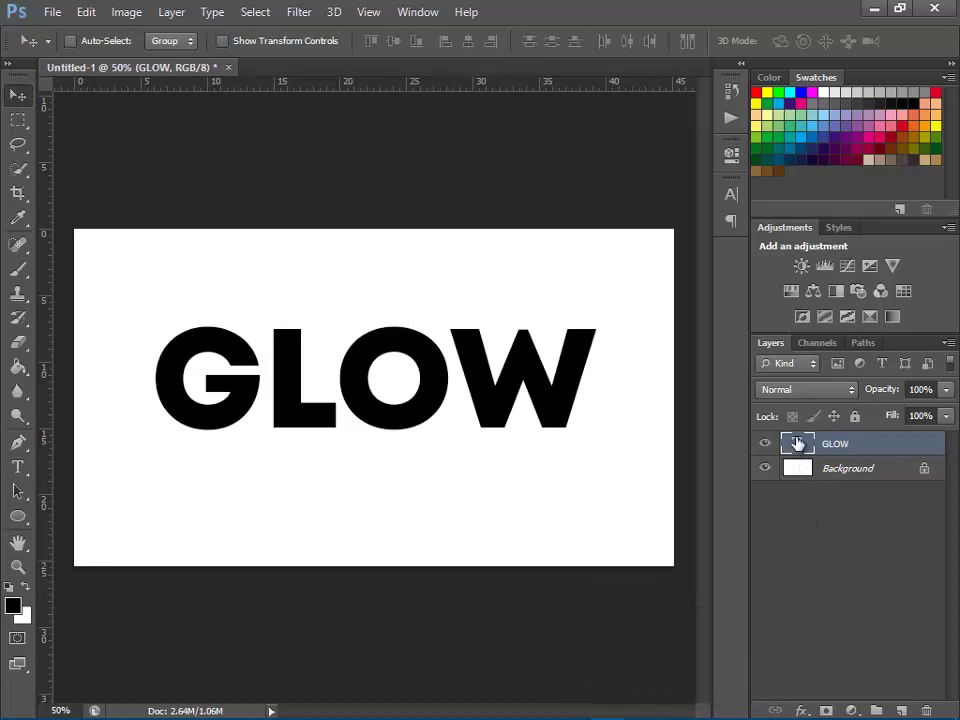
Make the GLOW text bold and view the canvas at 100%
double_click(797, 443)
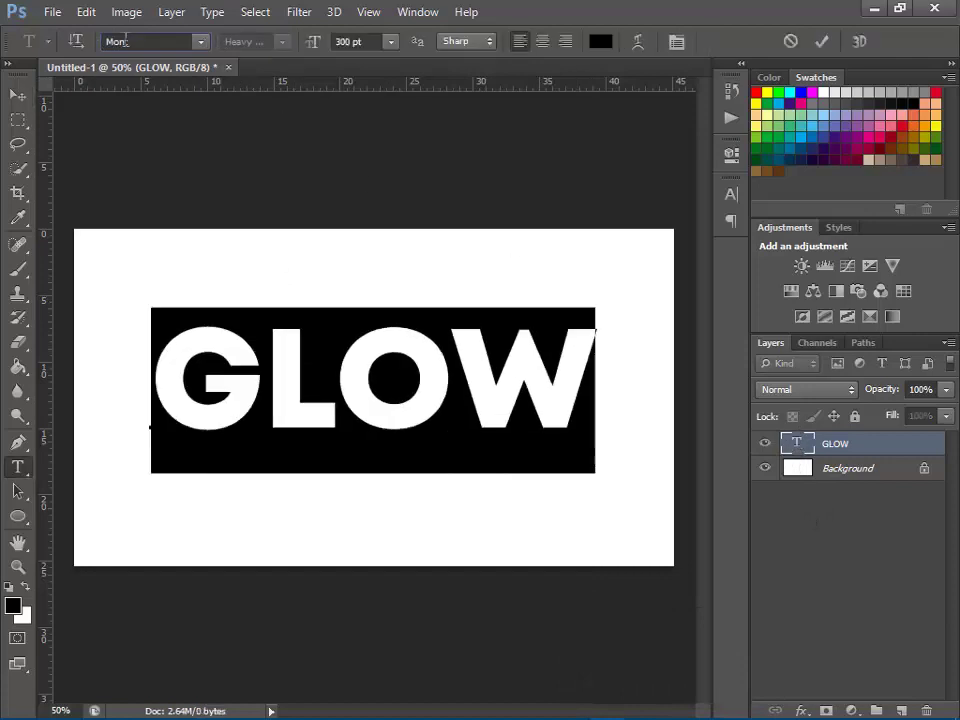
text(t)
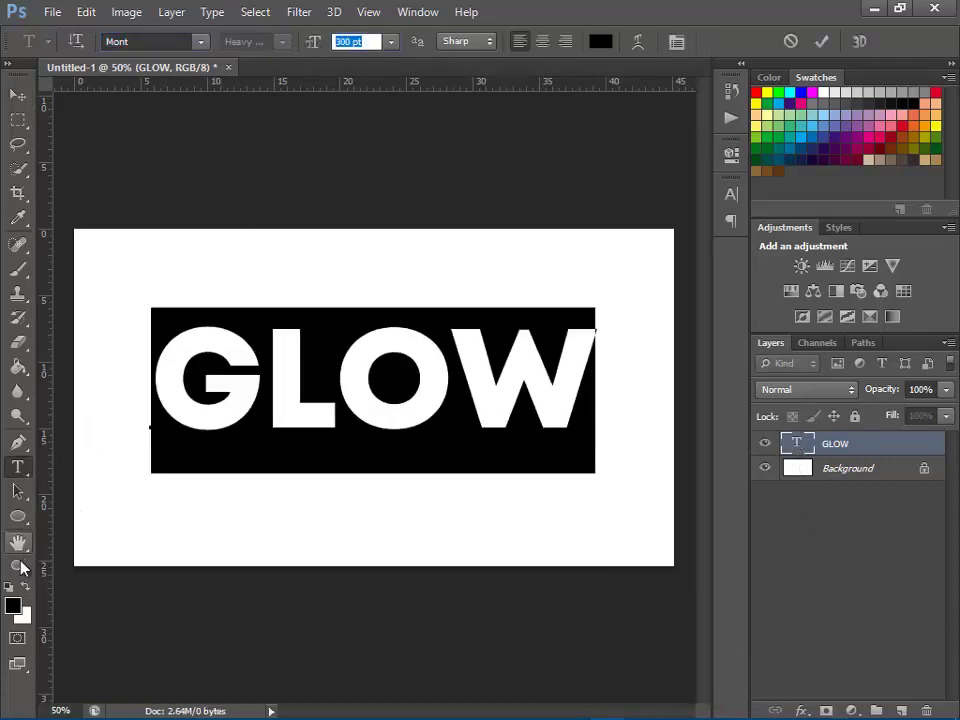
click(19, 564)
click(470, 41)
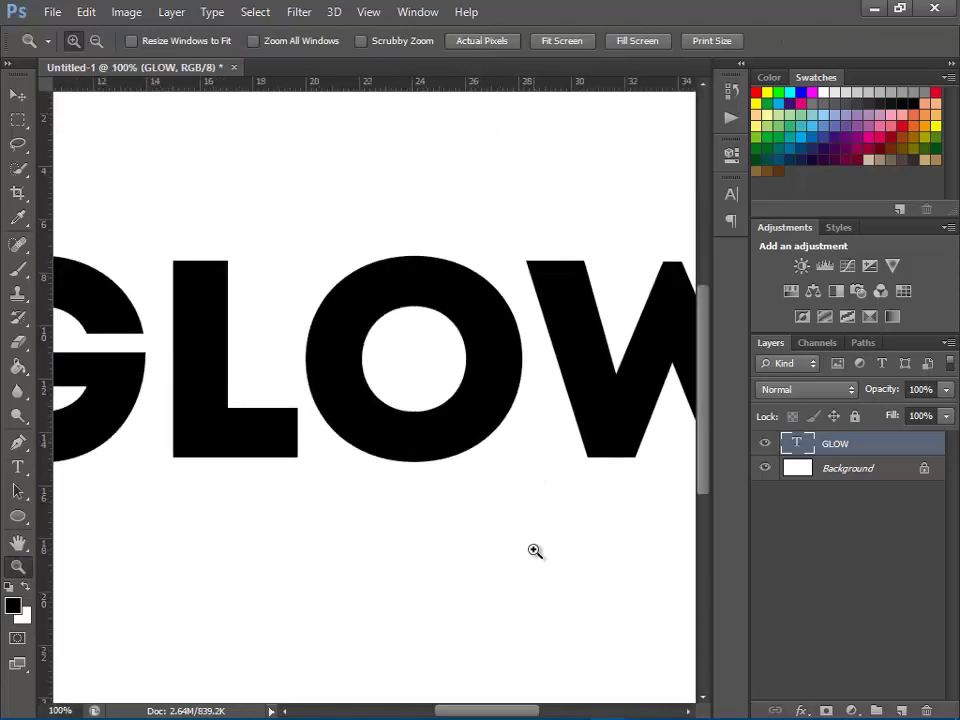
Unlock the Background into Layer 0 and hide it
mouse_move(505, 713)
mouse_down()
mouse_move(489, 710)
mouse_move(497, 697)
mouse_up()
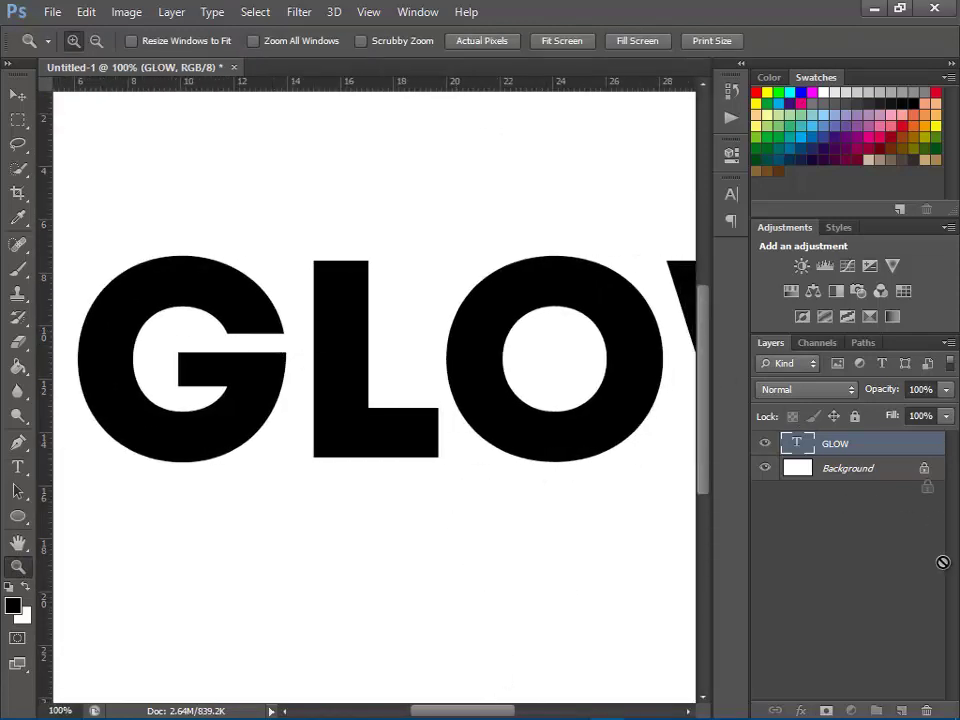
drag(924, 468, 928, 708)
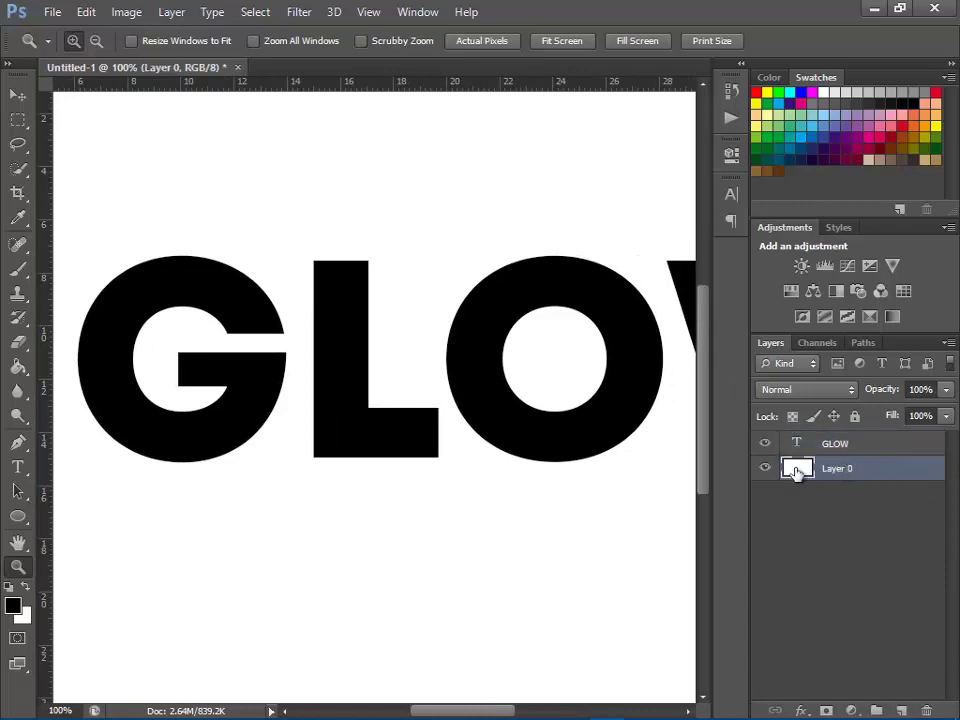
click(764, 468)
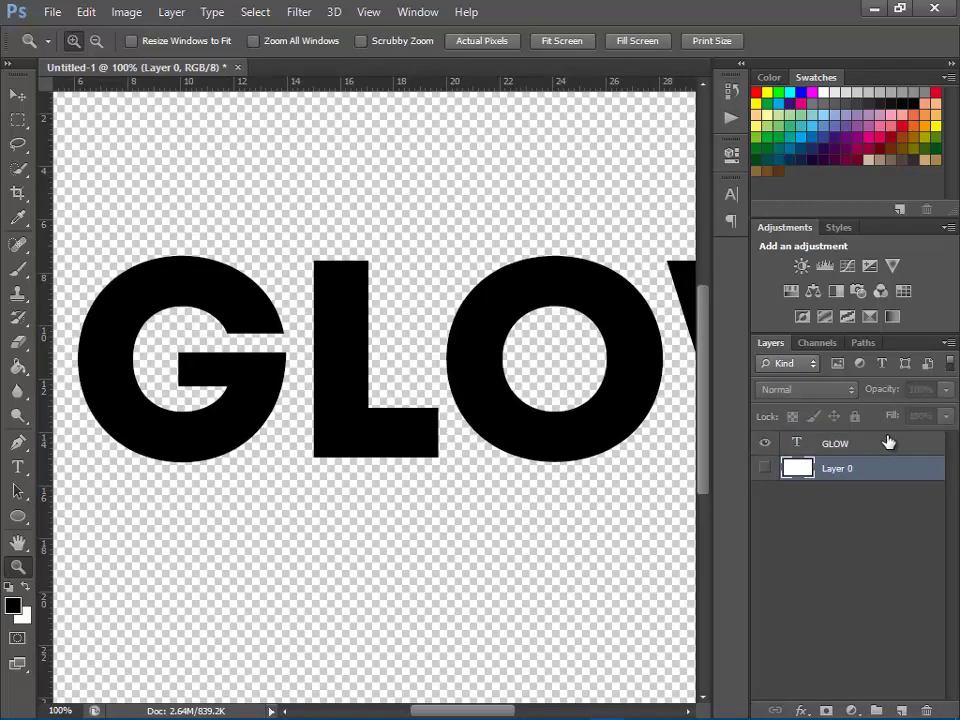
Open GLOW's blending options, then close them without changes
click(880, 446)
right_click(889, 446)
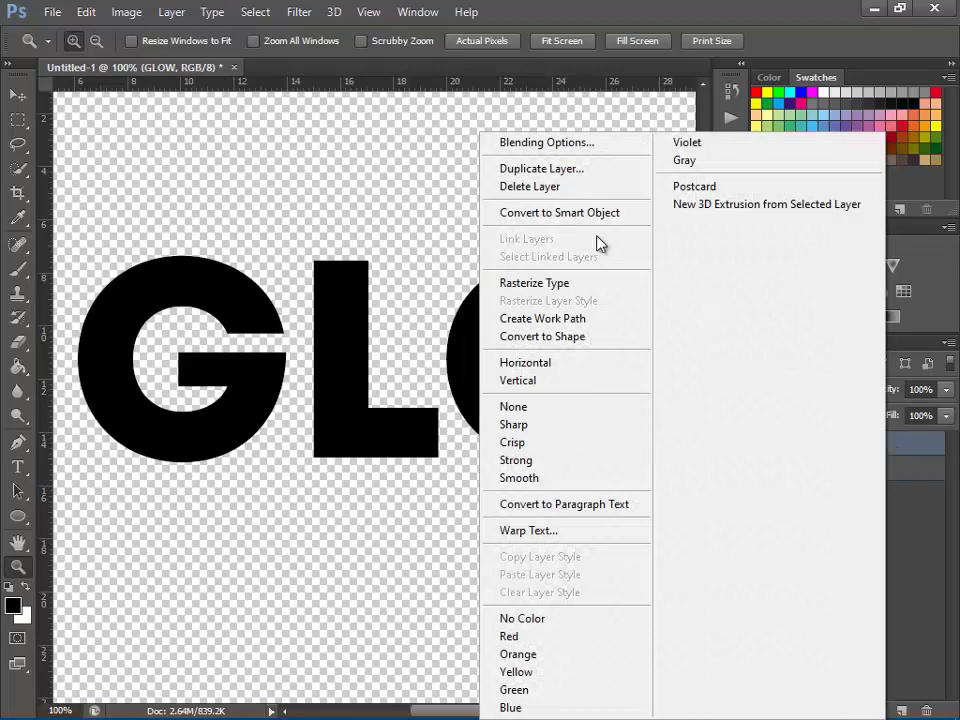
click(533, 142)
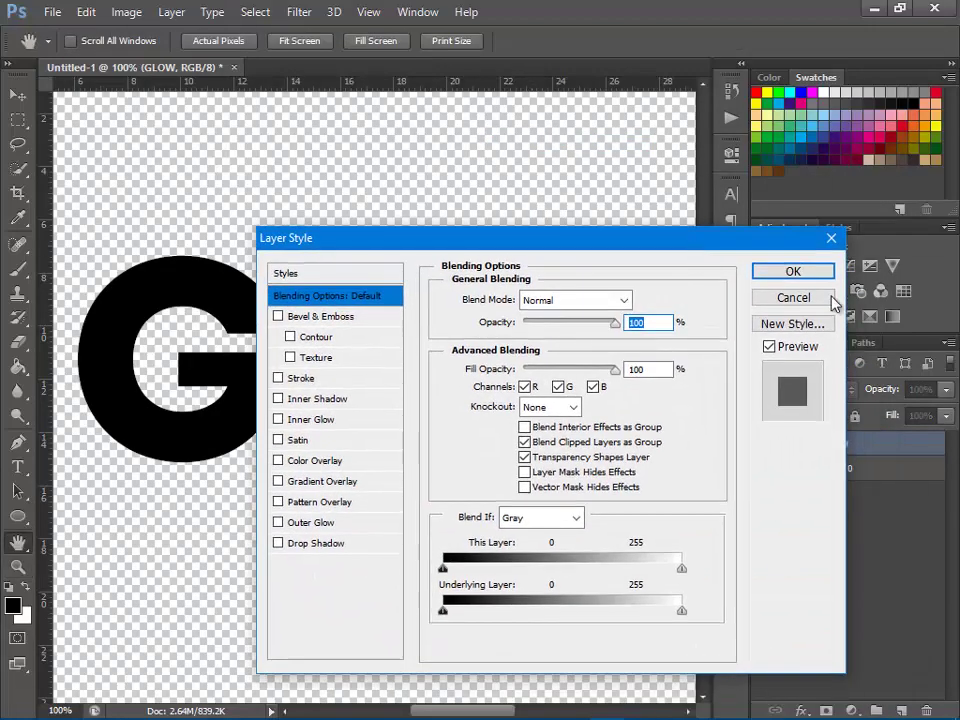
click(829, 298)
Duplicate GLOW as 'GLOW copy', move it beneath GLOW and hide it
right_click(908, 451)
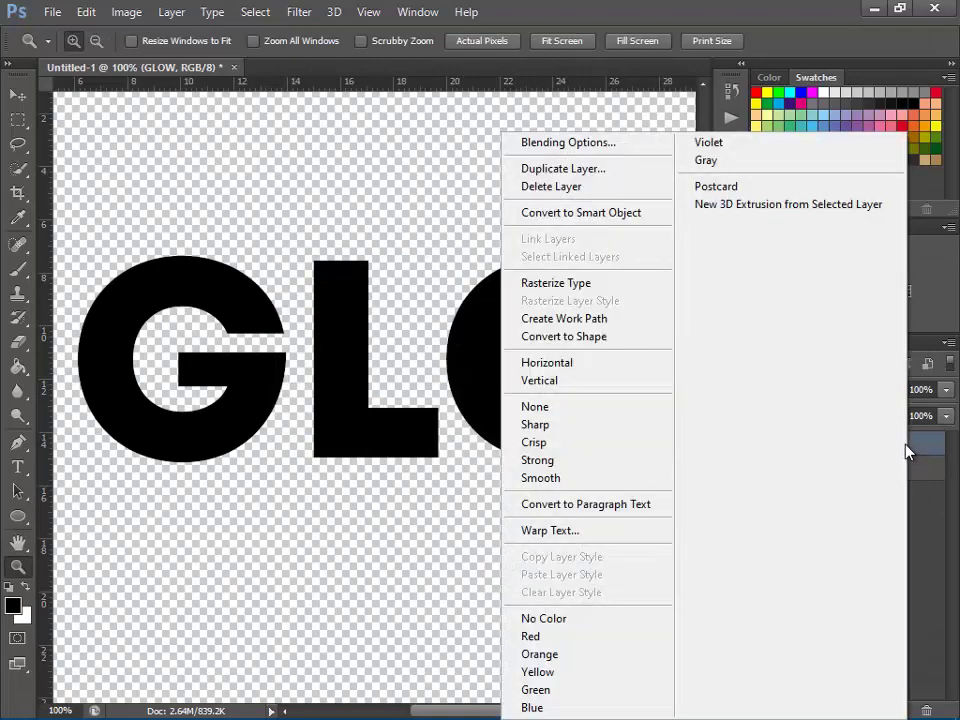
click(586, 170)
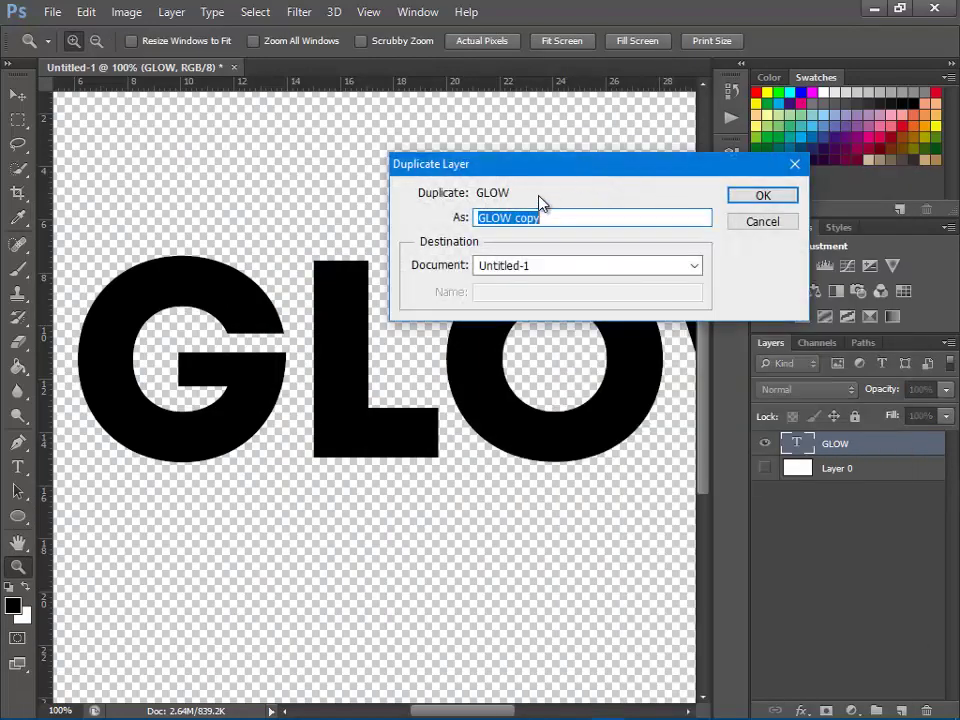
click(763, 195)
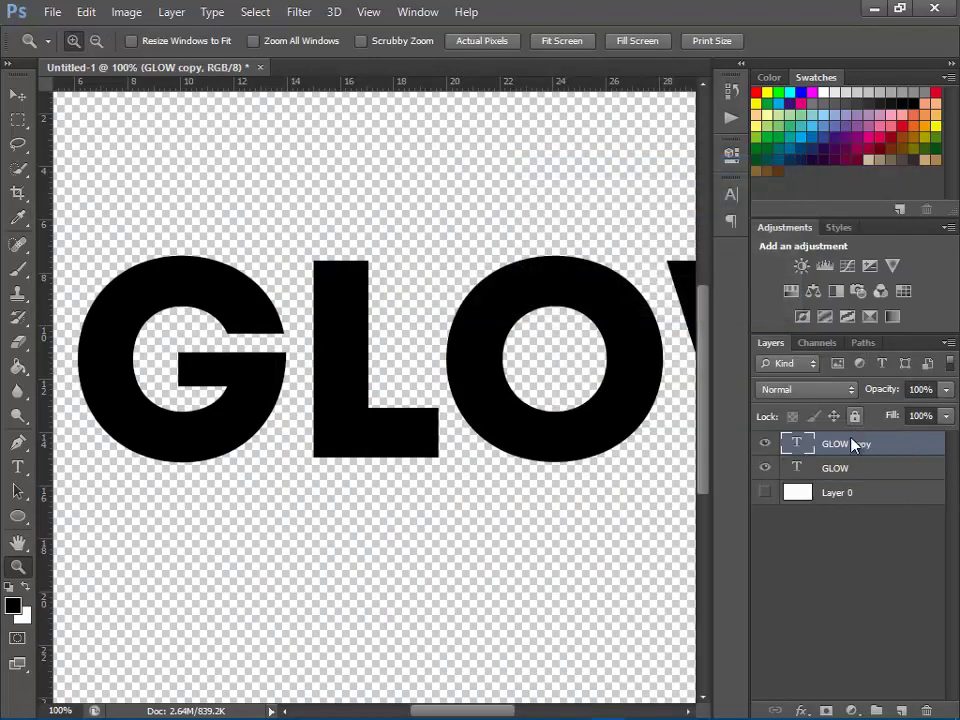
drag(850, 443, 831, 468)
click(765, 468)
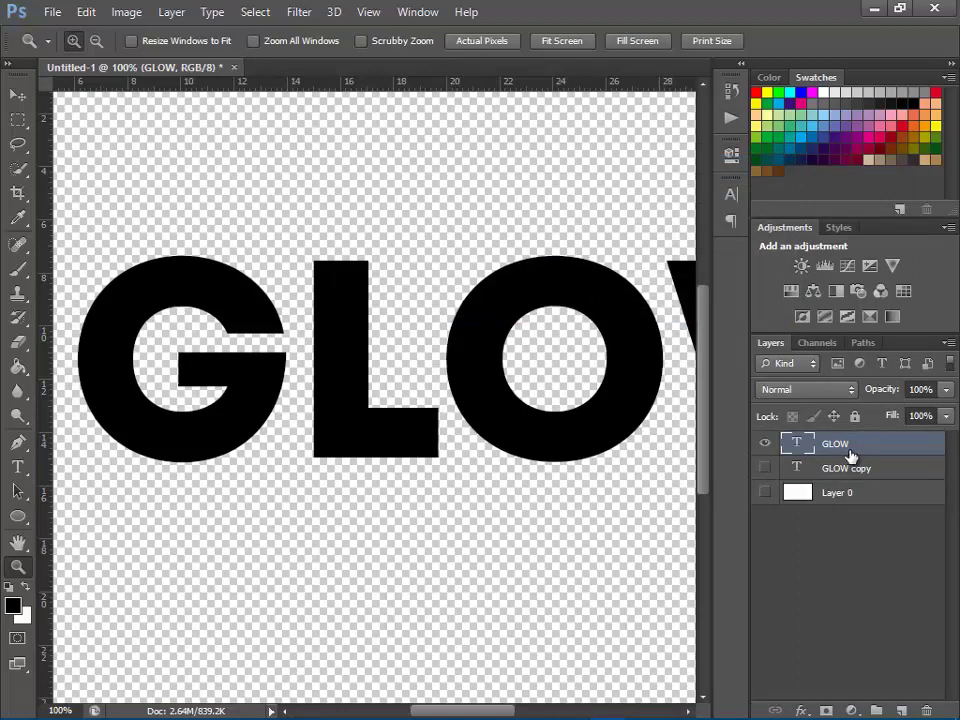
right_click(898, 448)
Give GLOW a white #ffffff Color Overlay and enable Inner Shadow
click(540, 143)
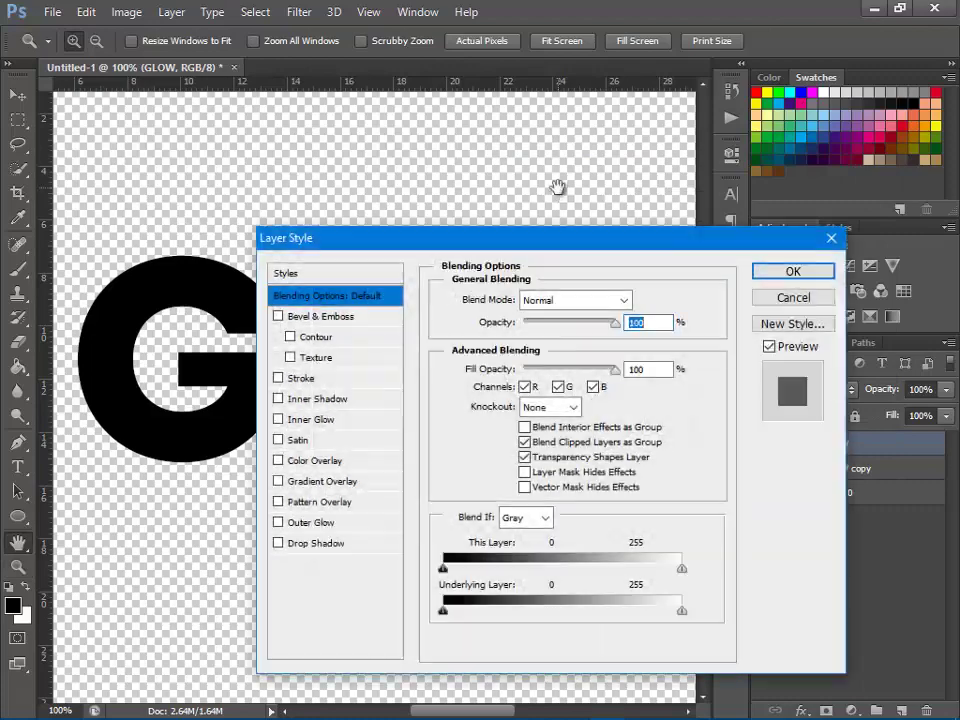
mouse_move(595, 237)
mouse_down()
mouse_move(618, 125)
mouse_move(642, 124)
mouse_up()
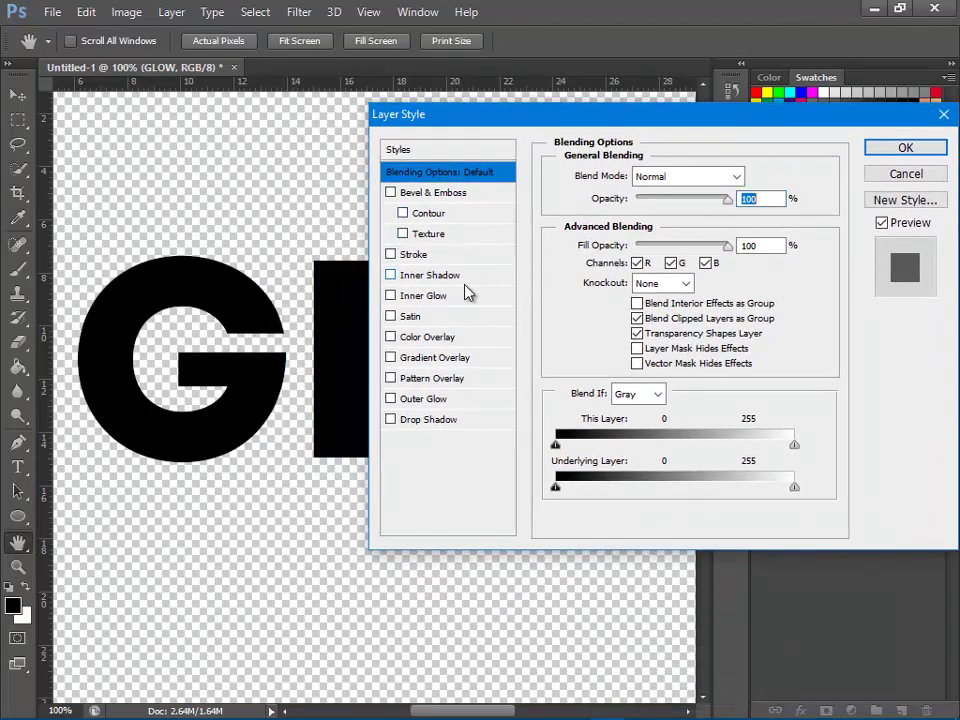
click(391, 337)
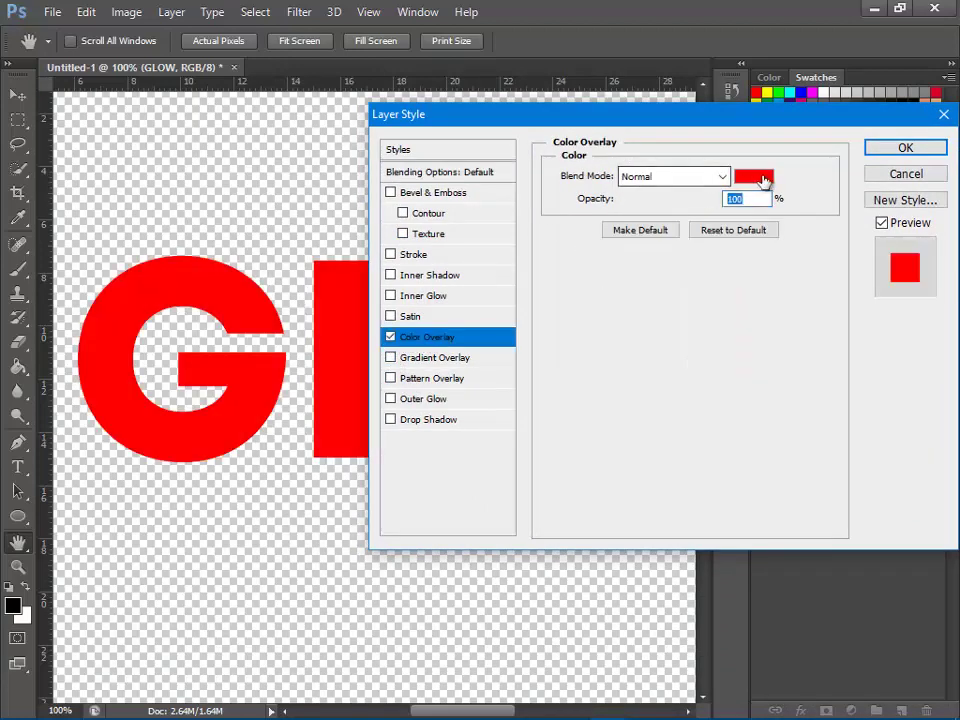
click(757, 178)
drag(407, 141, 358, 130)
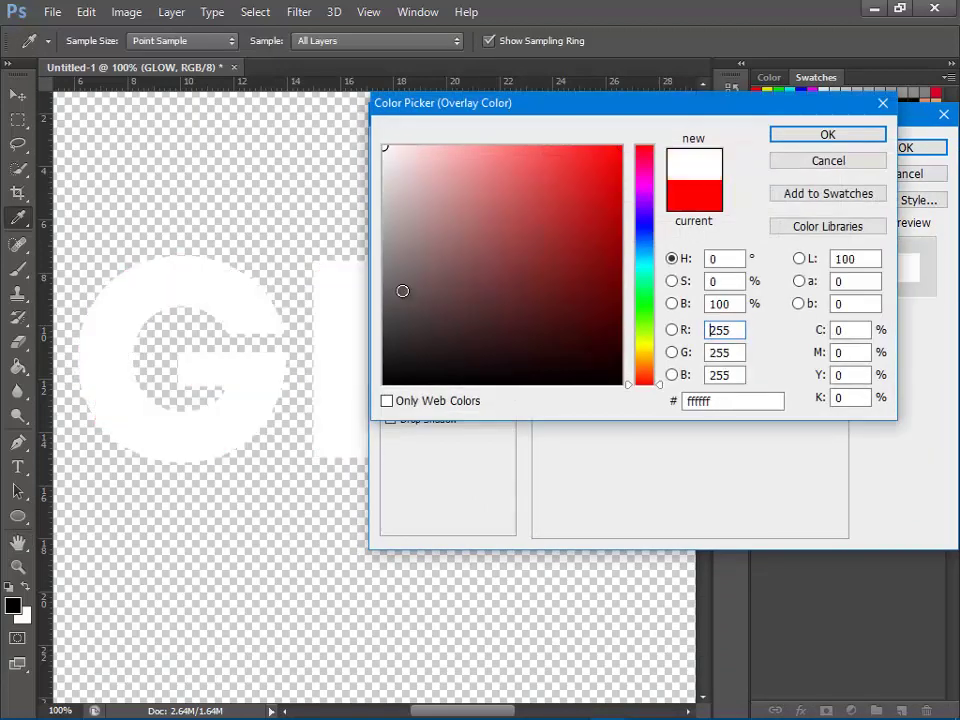
click(840, 137)
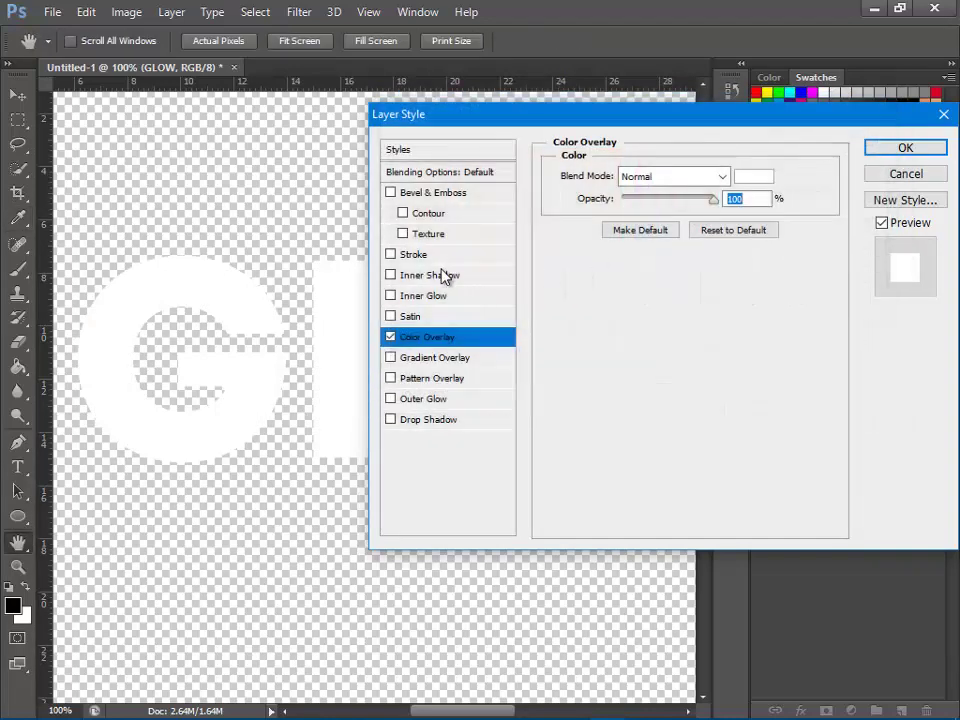
click(390, 276)
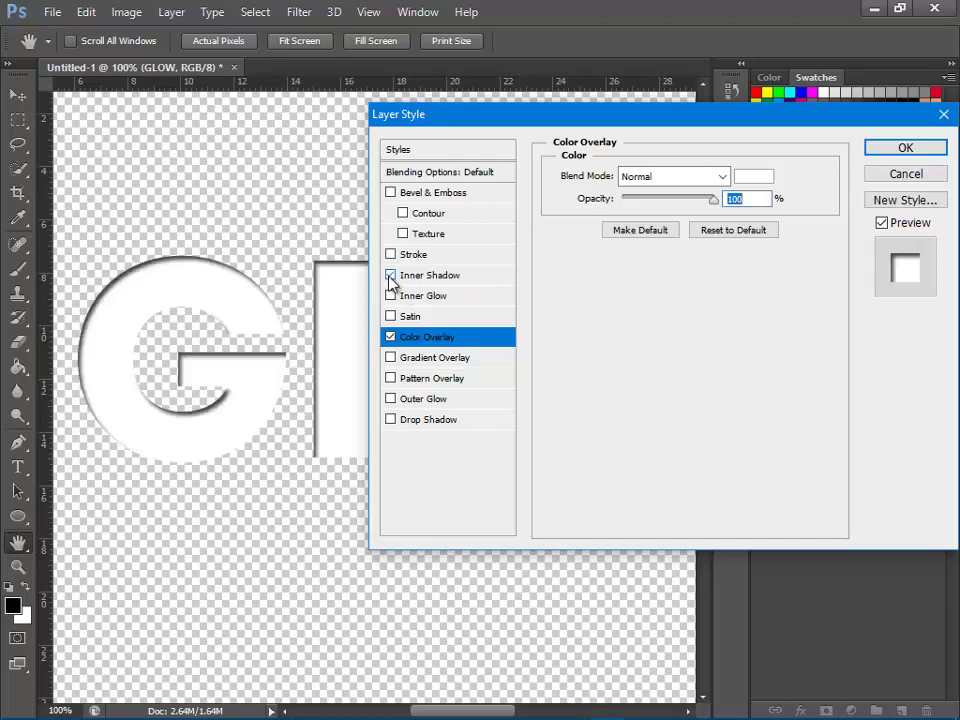
Set the Inner Shadow to Normal blend, local angle 0 and distance 0
click(414, 278)
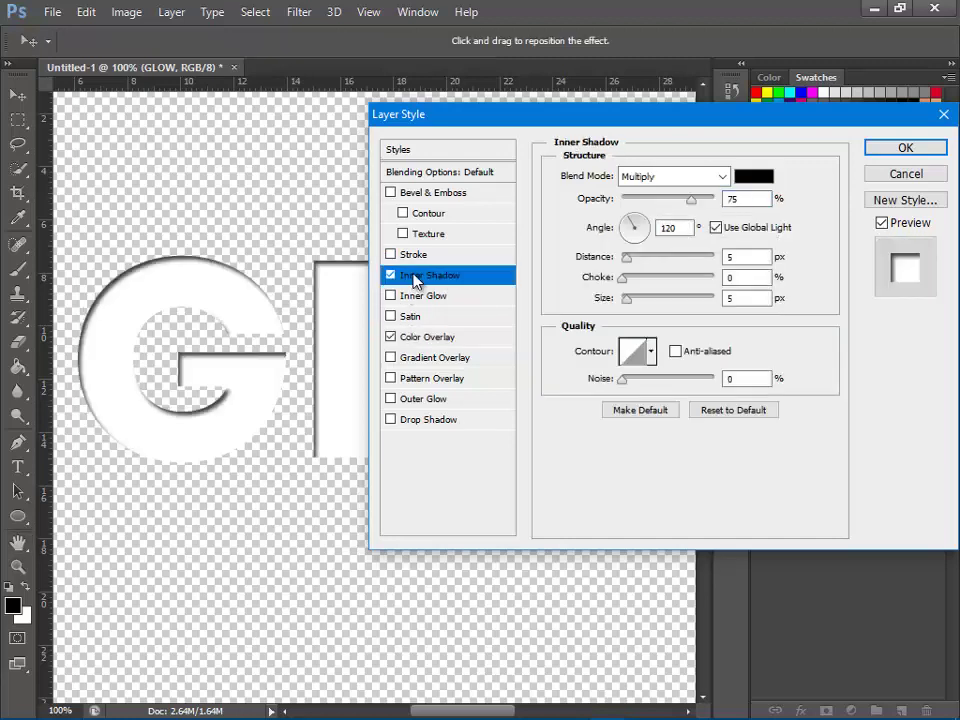
click(716, 228)
click(722, 177)
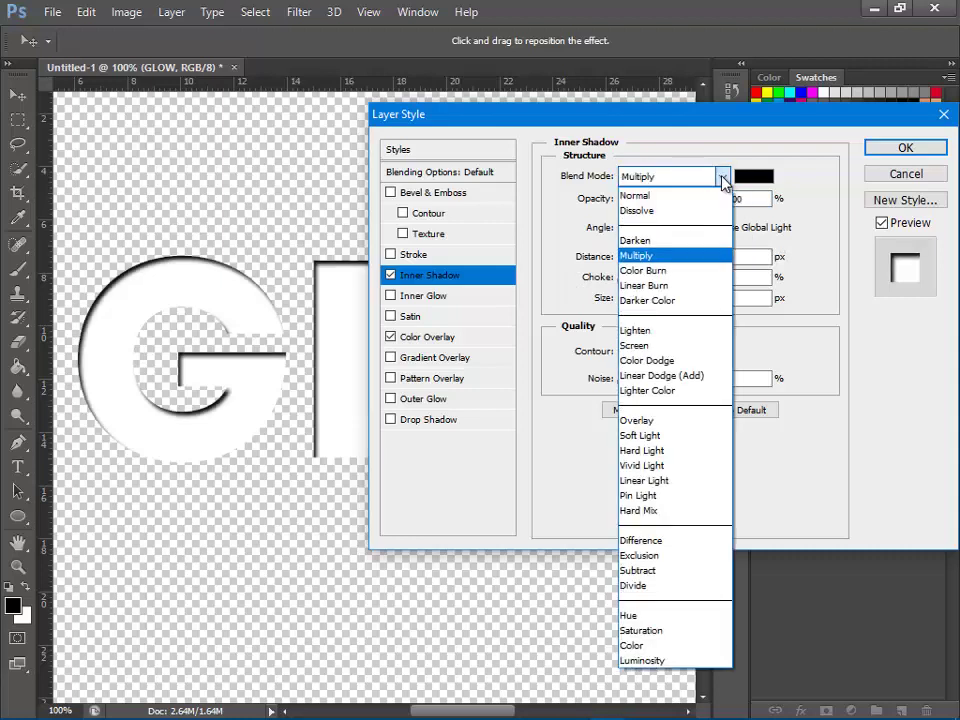
click(628, 197)
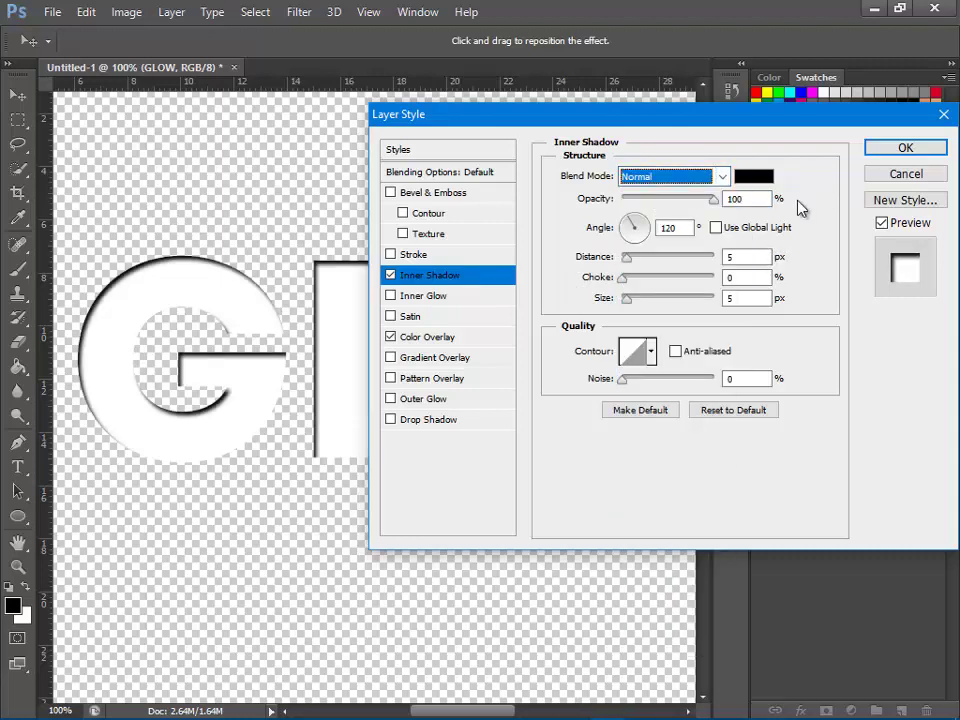
click(748, 199)
click(662, 227)
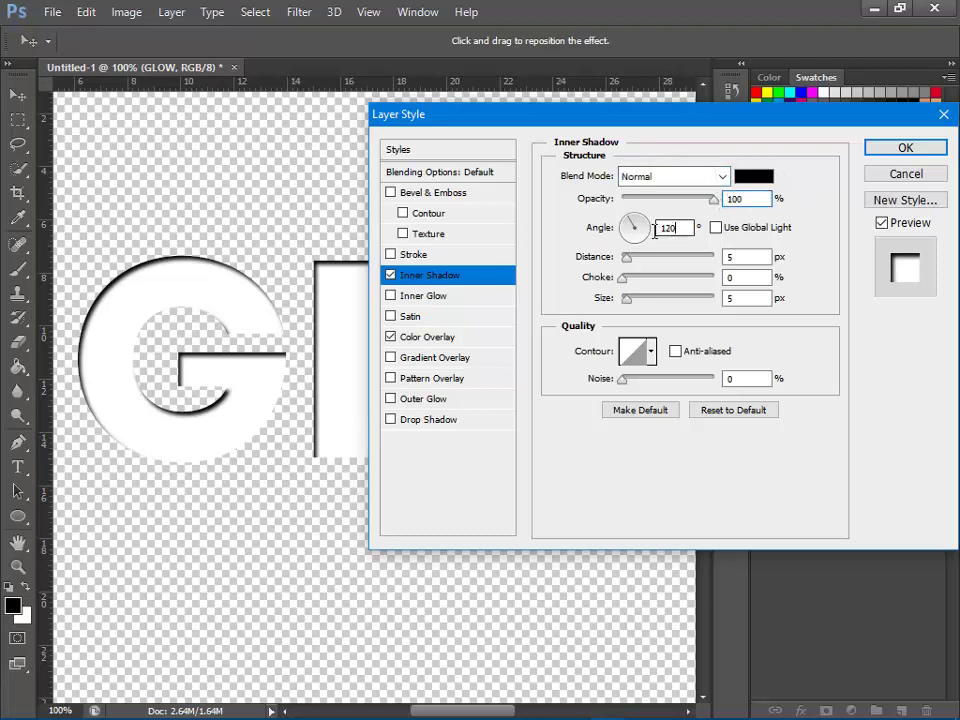
text(0)
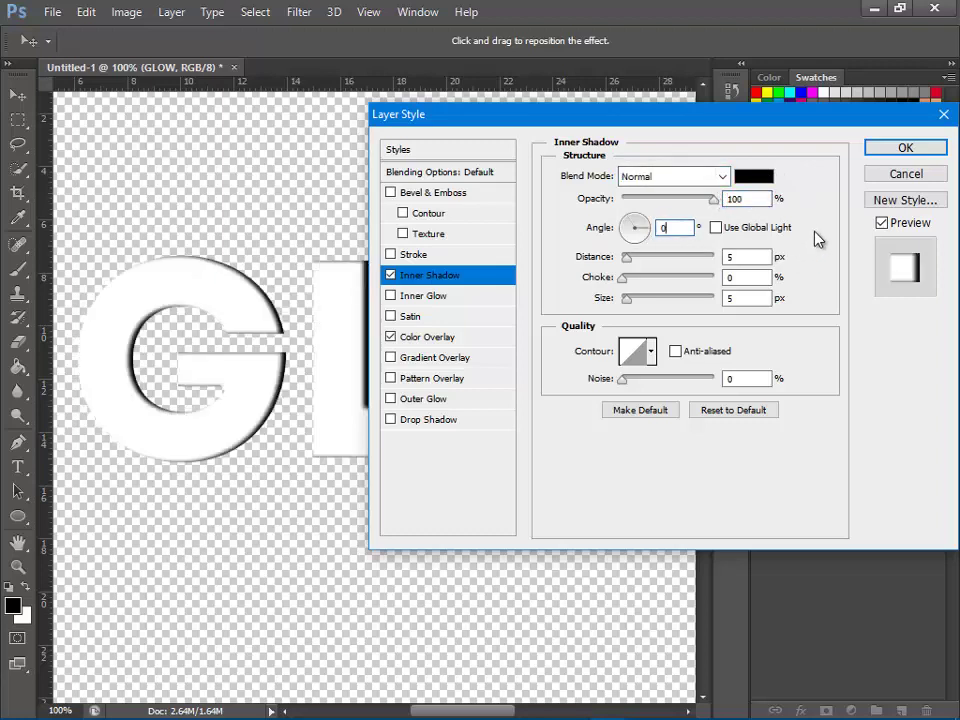
key(Return)
drag(626, 258, 618, 260)
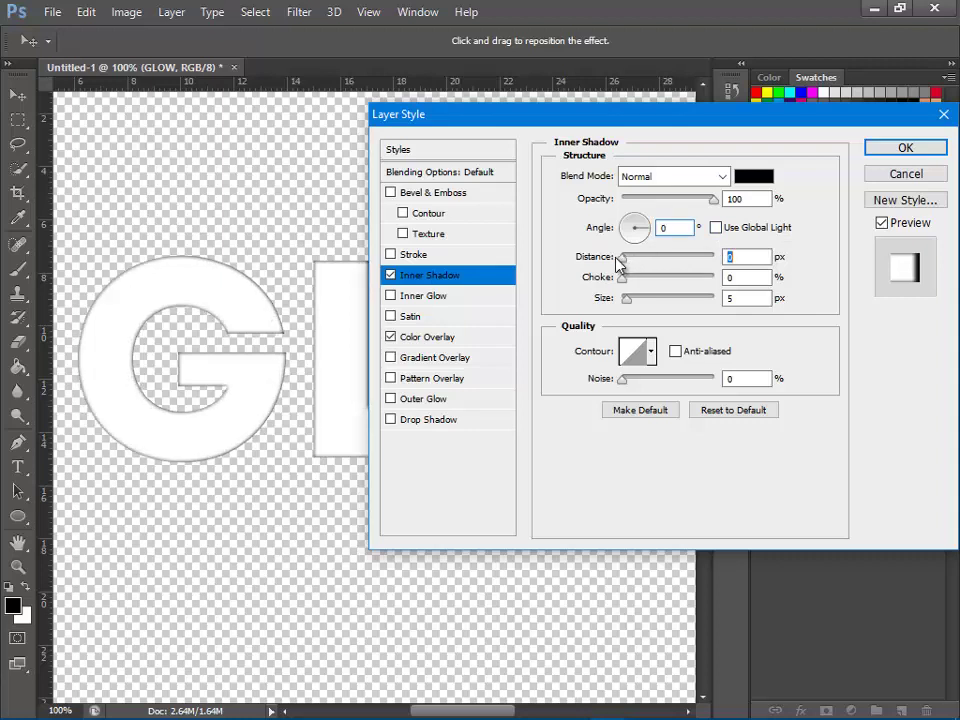
Change the Inner Shadow colour to dark blue 0023a4
click(760, 178)
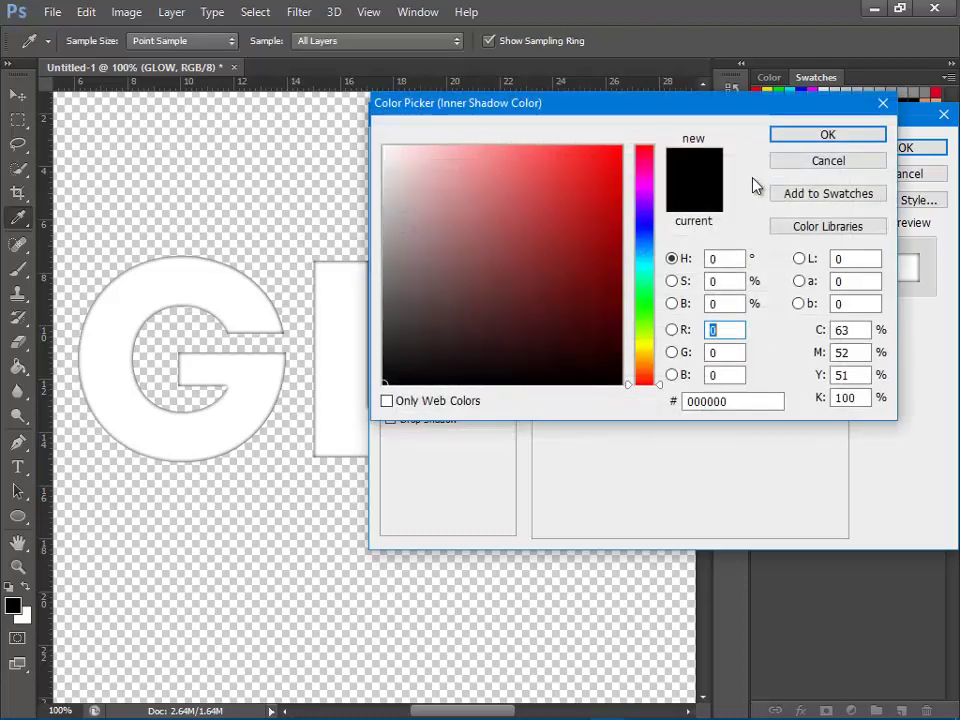
click(649, 230)
drag(542, 195, 640, 148)
click(642, 246)
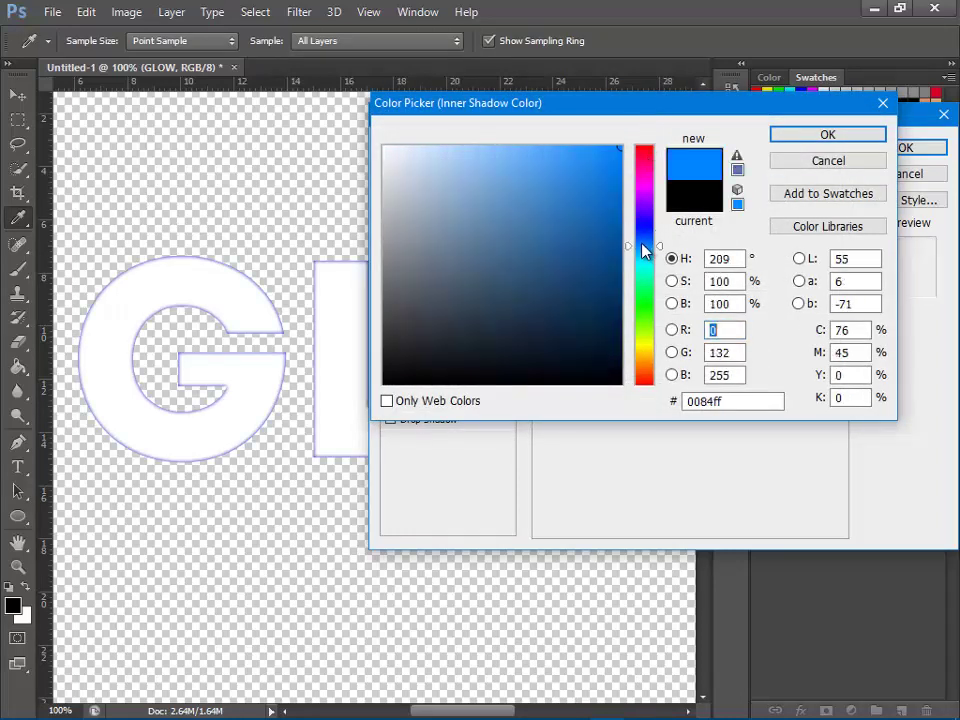
drag(627, 243, 634, 231)
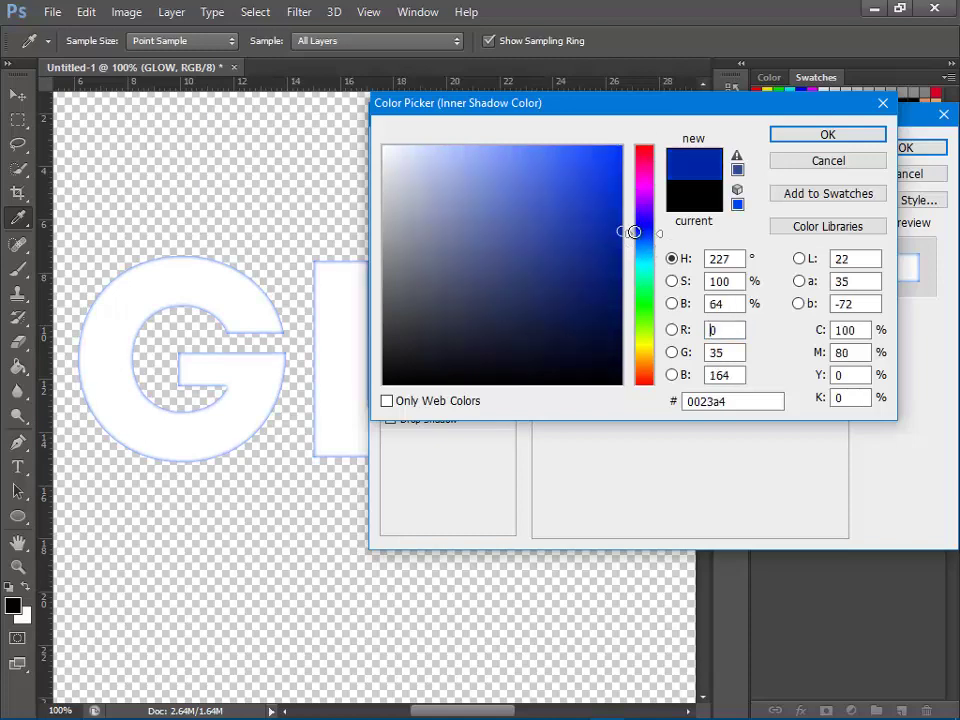
click(795, 136)
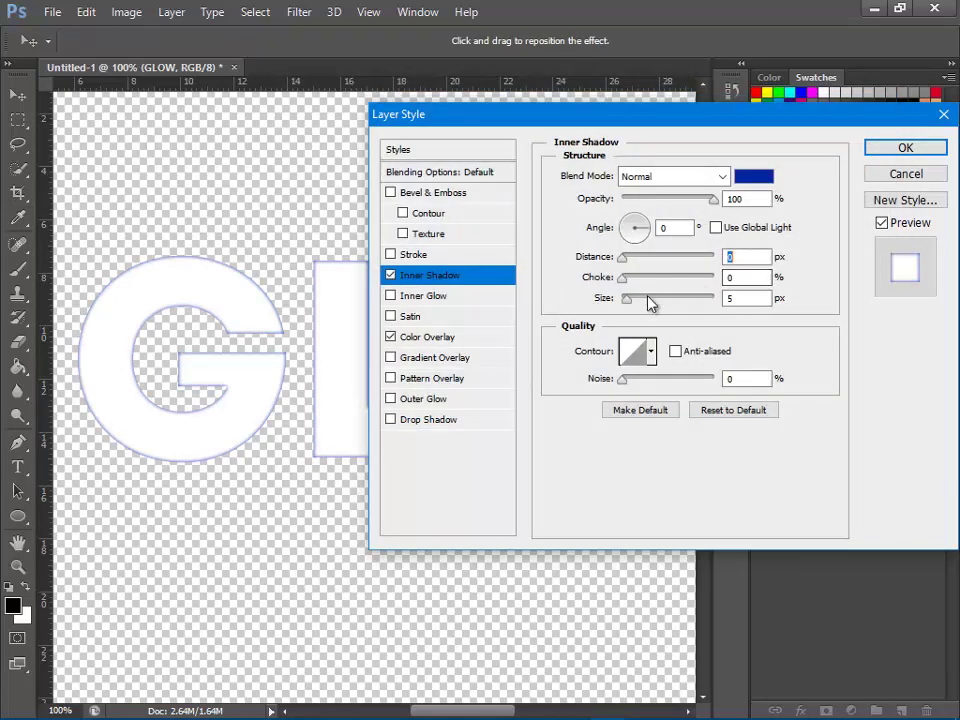
Set the Inner Shadow to size 7 px with an 80% choke
drag(625, 299, 637, 300)
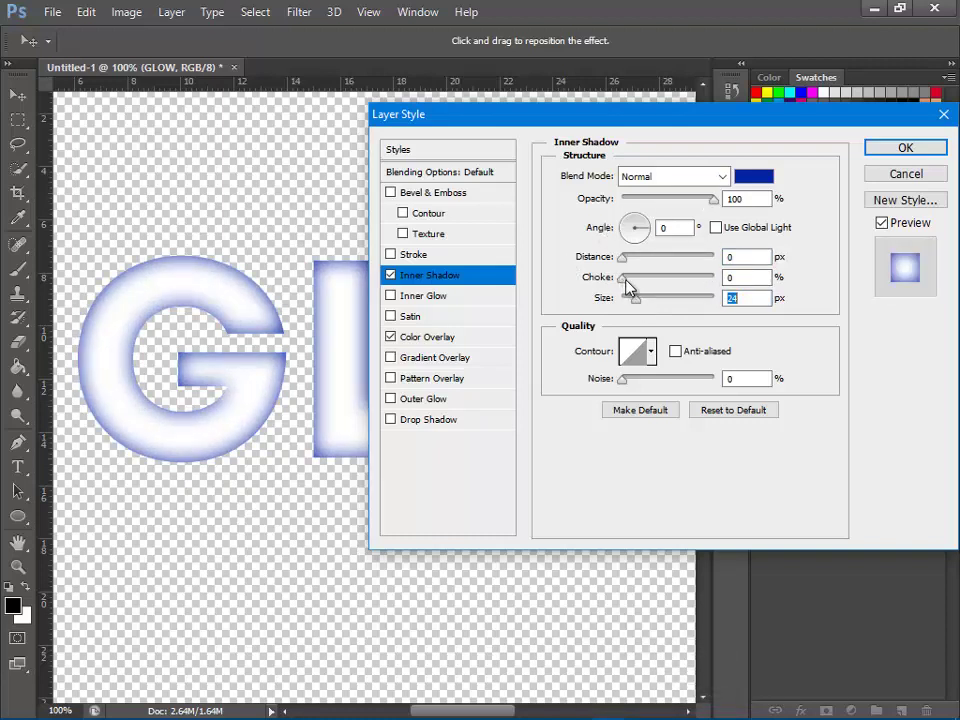
drag(626, 281, 713, 279)
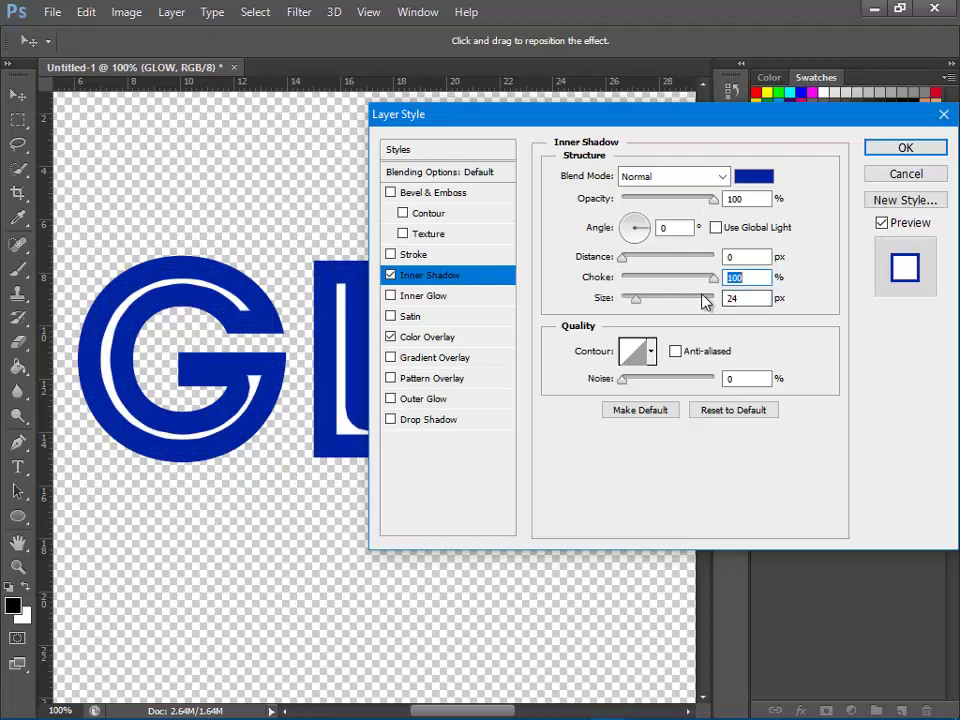
drag(636, 299, 630, 304)
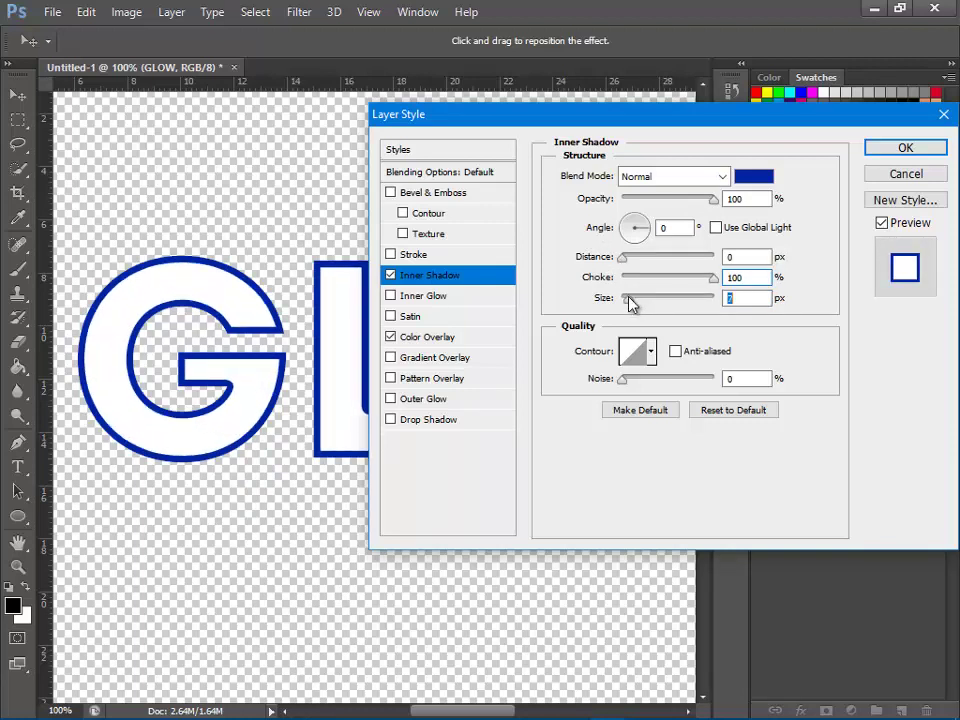
mouse_move(711, 279)
mouse_down()
mouse_move(673, 290)
mouse_move(698, 290)
mouse_up()
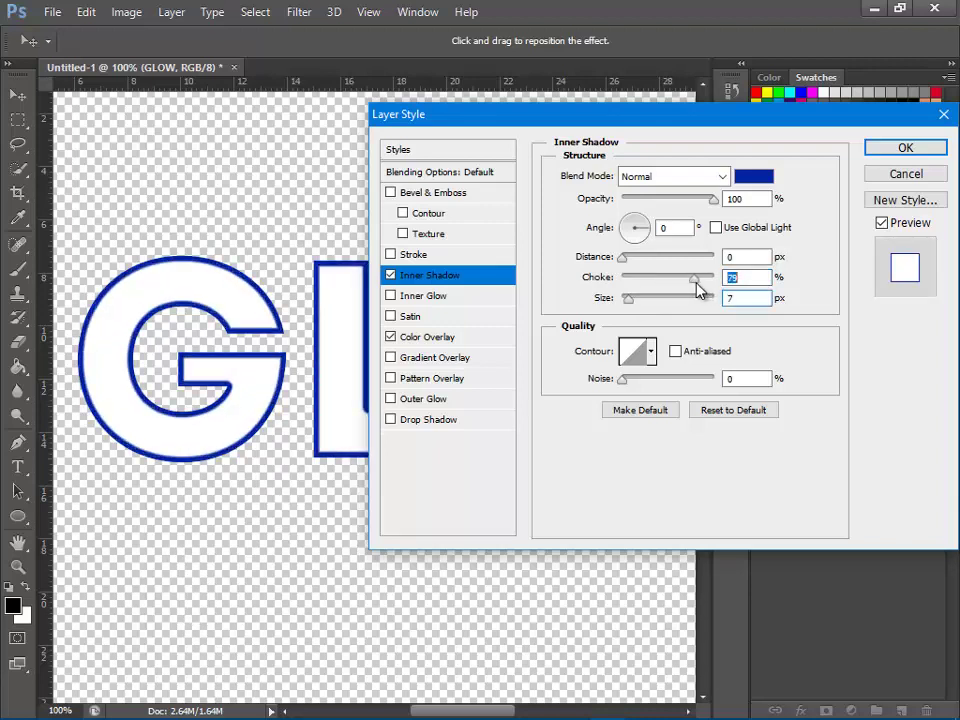
click(758, 277)
text(80)
key(Return)
Enable Inner Glow at 100% opacity with cyan colour 00c6ff
click(395, 298)
click(418, 298)
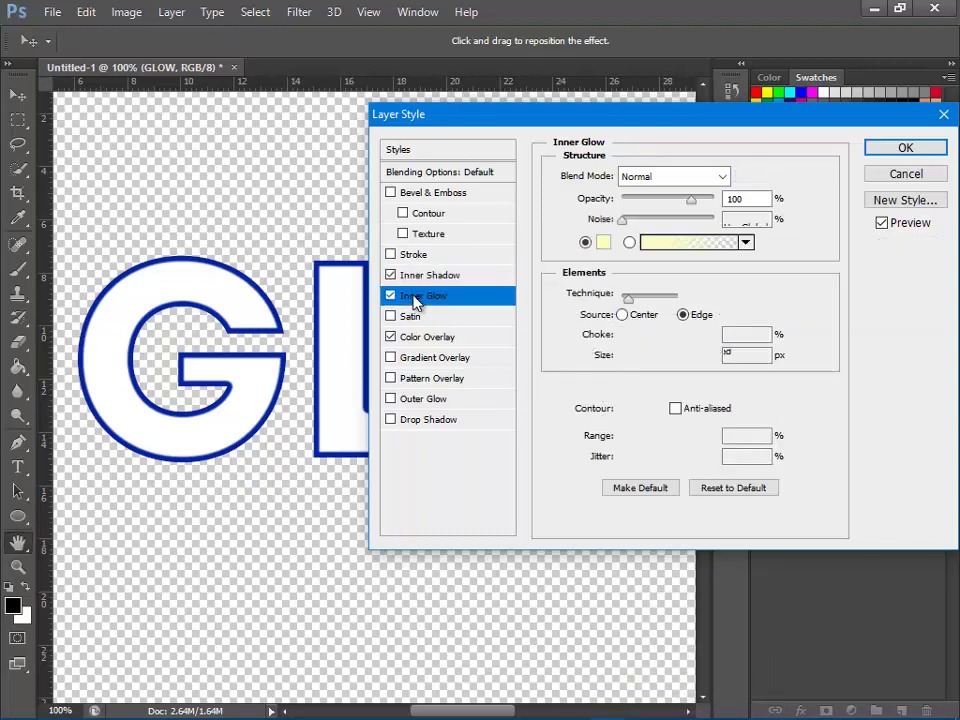
drag(691, 199, 716, 199)
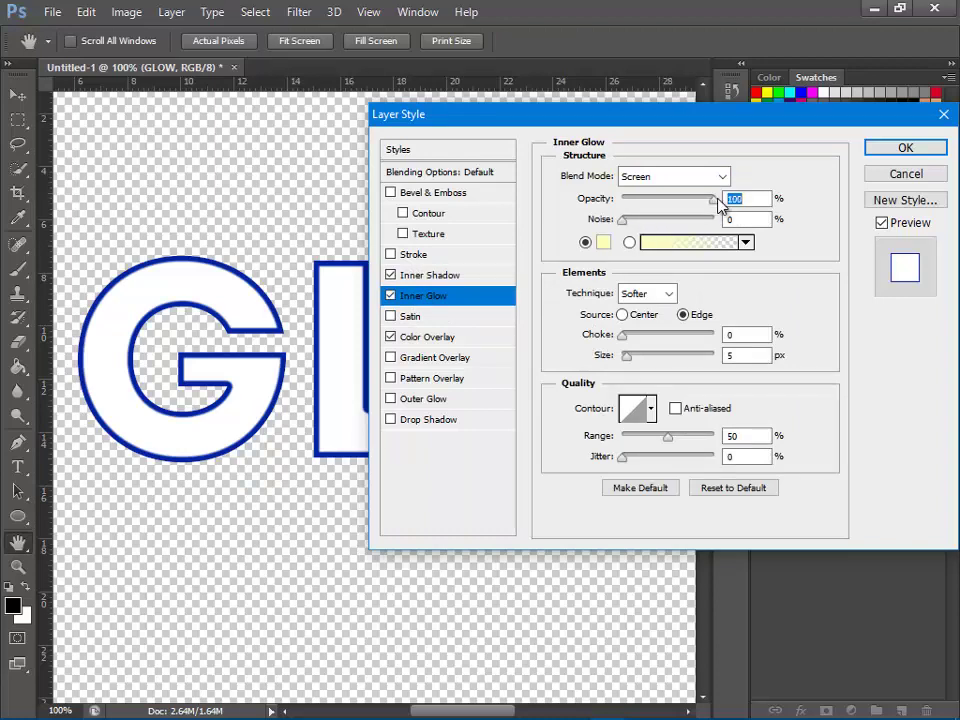
click(601, 244)
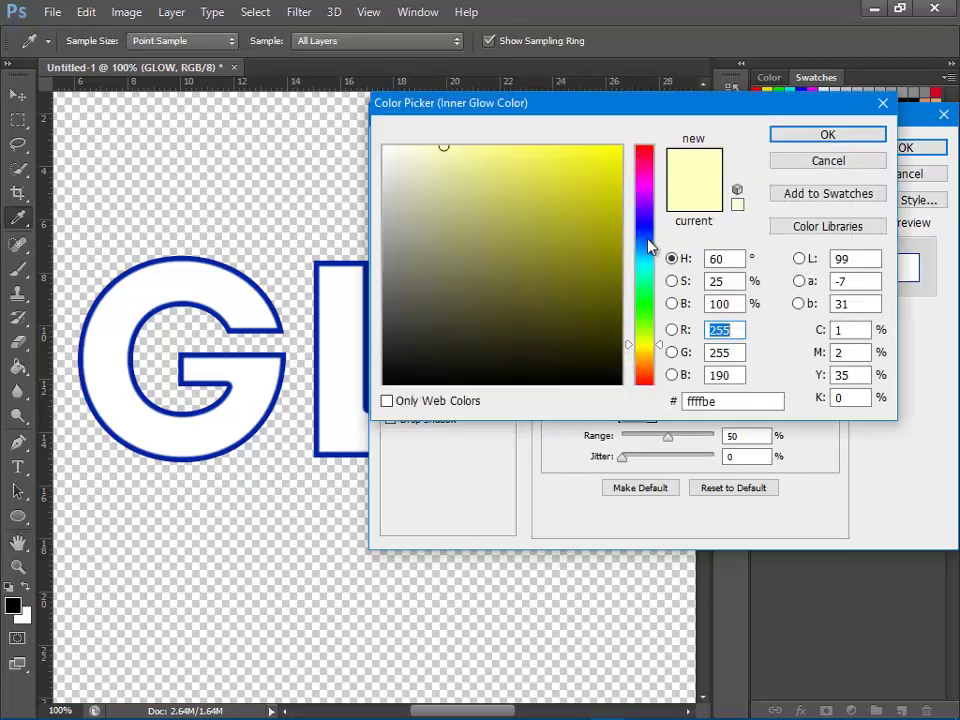
click(647, 244)
drag(450, 150, 645, 155)
click(645, 256)
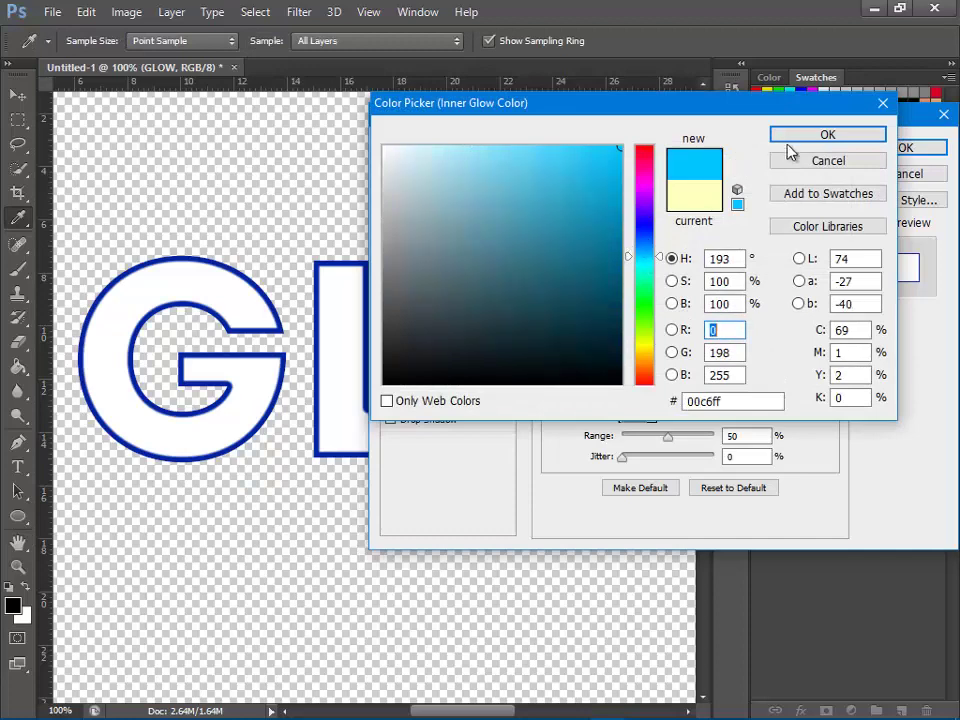
click(791, 140)
Set the Inner Glow to Normal blend, 27 px size, Center source
drag(628, 361, 648, 359)
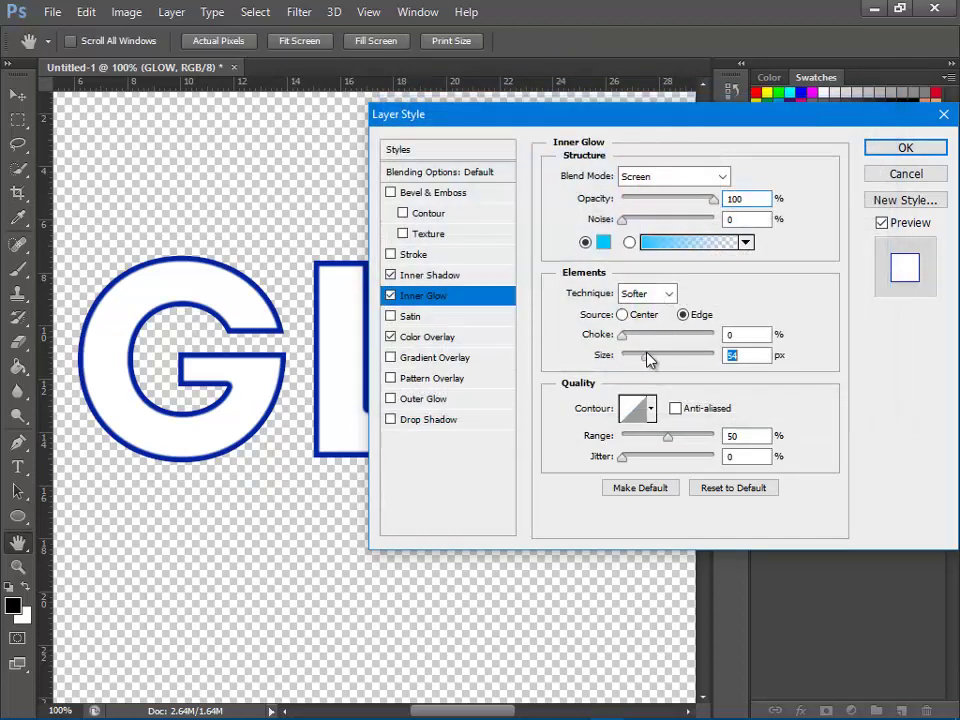
click(718, 178)
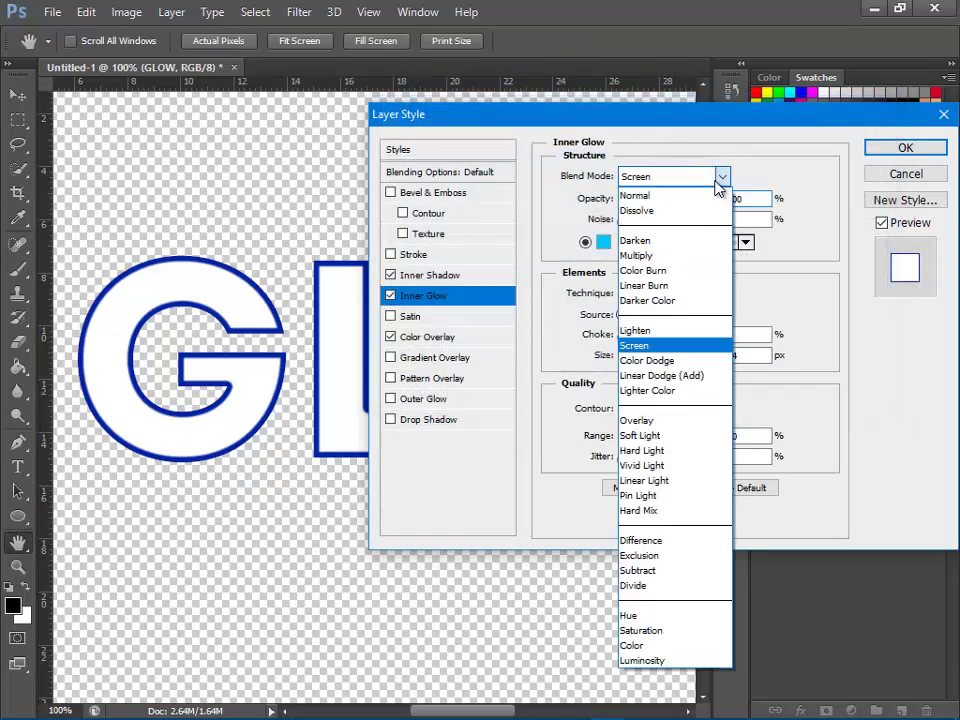
click(672, 191)
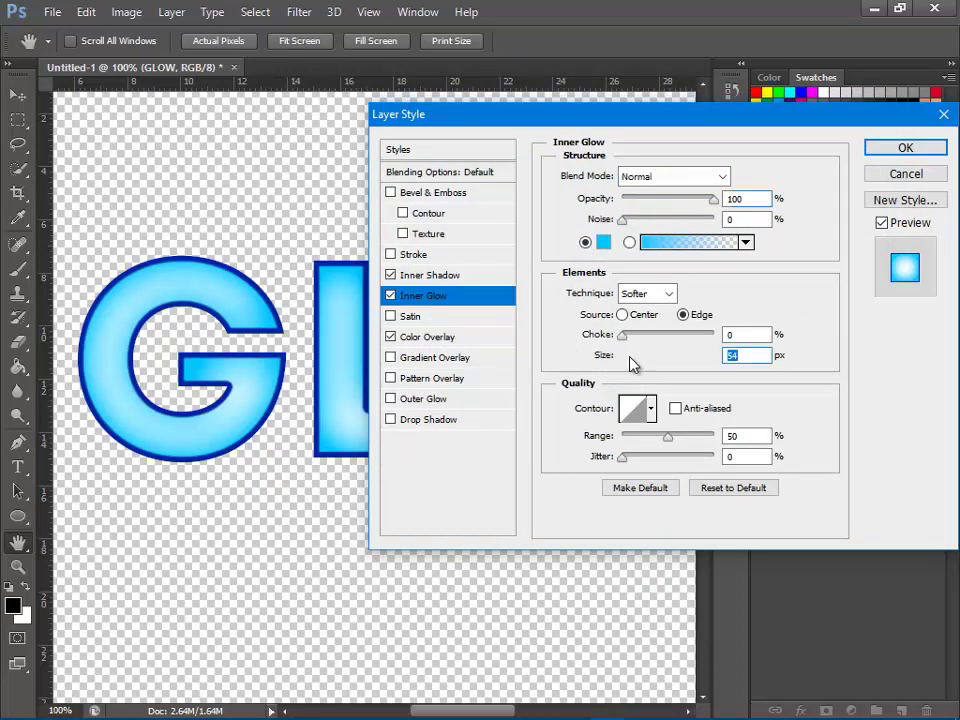
mouse_move(646, 356)
mouse_down()
mouse_move(638, 360)
mouse_move(645, 342)
mouse_move(680, 342)
mouse_up()
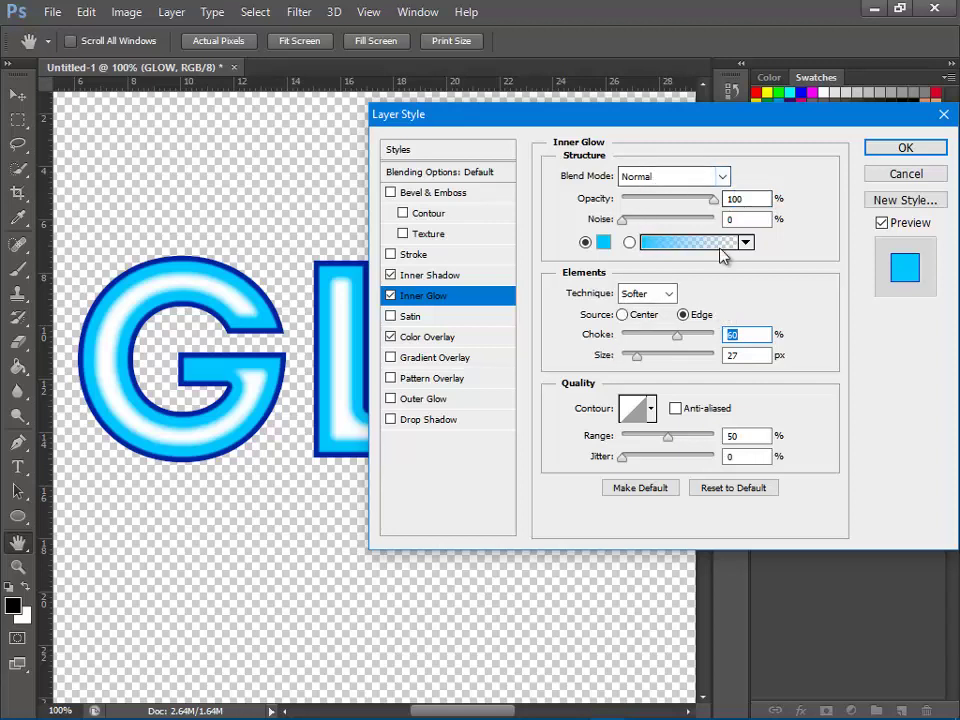
click(622, 315)
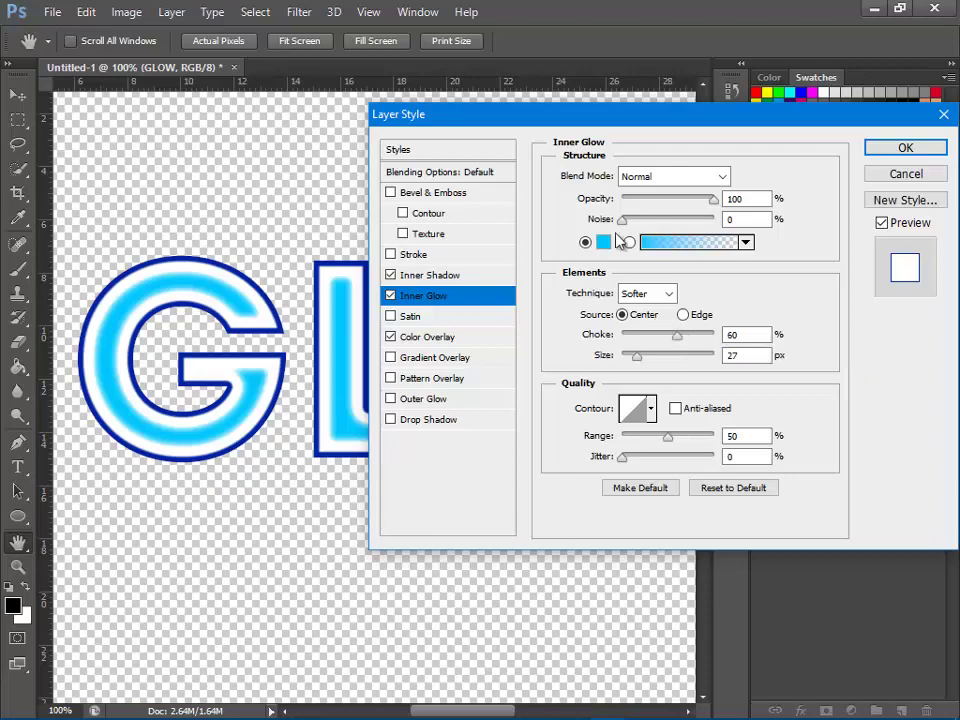
drag(636, 119, 661, 93)
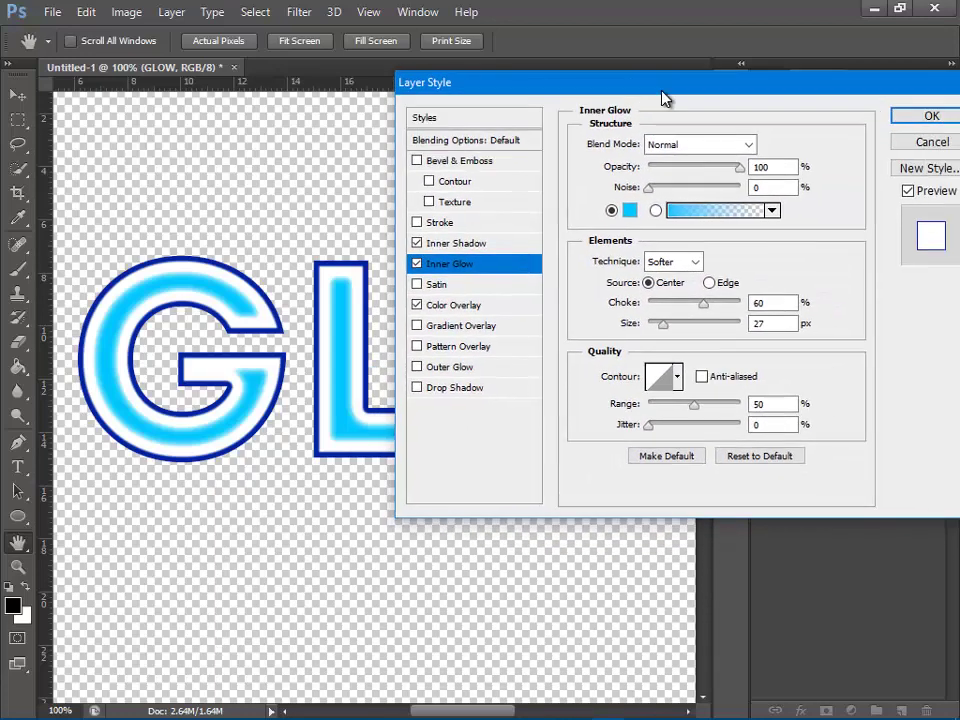
Change the Inner Glow colour to white ffffff
click(629, 210)
click(344, 123)
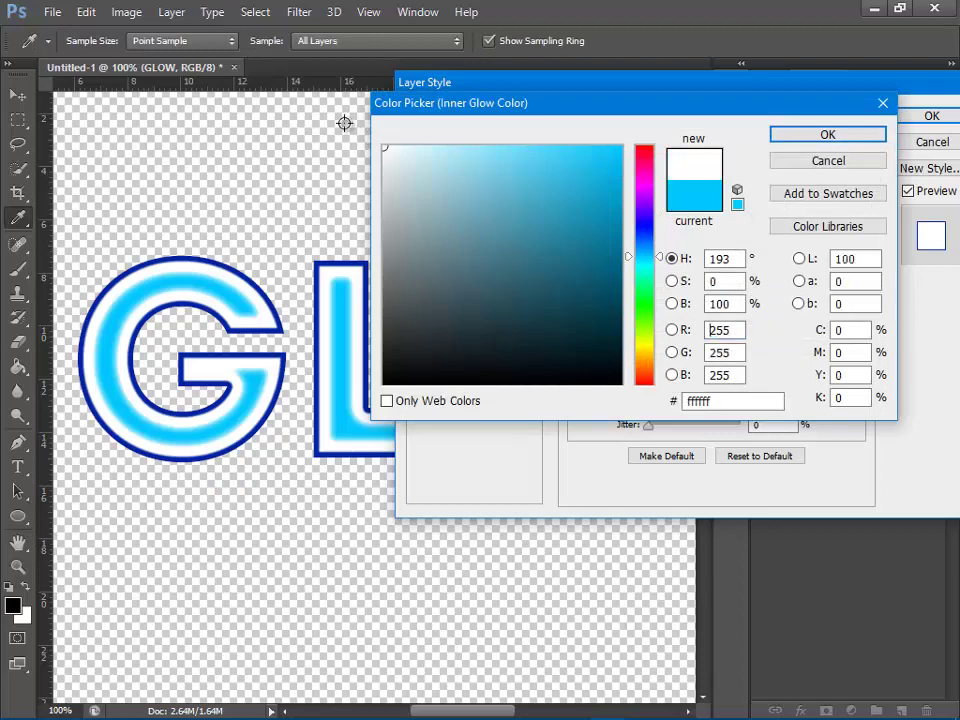
click(794, 139)
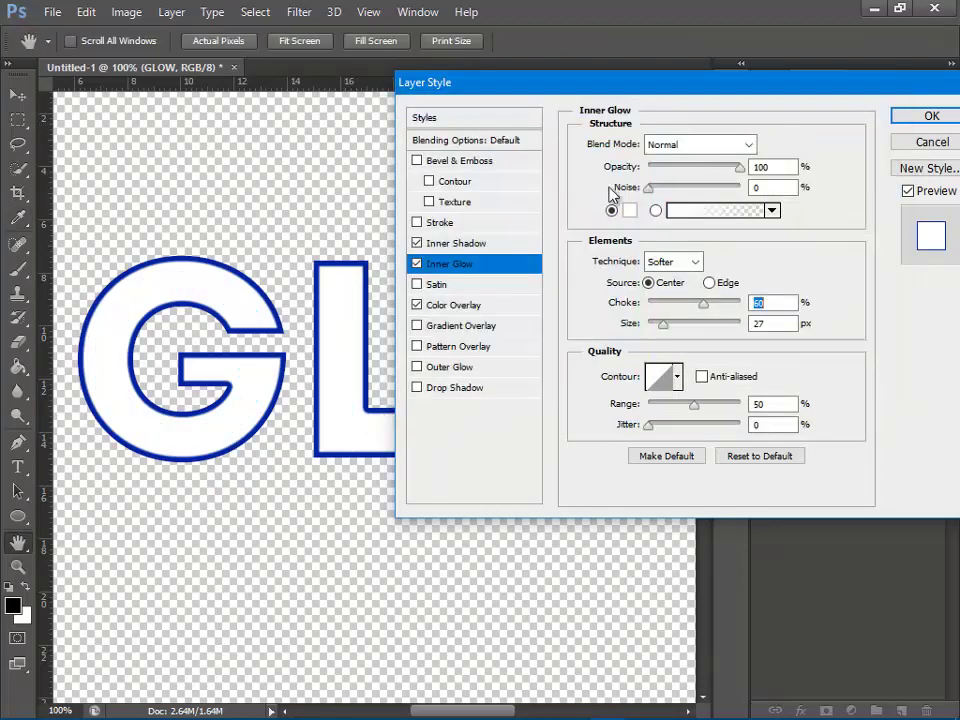
Change the Color Overlay colour to light blue 00baff
click(462, 304)
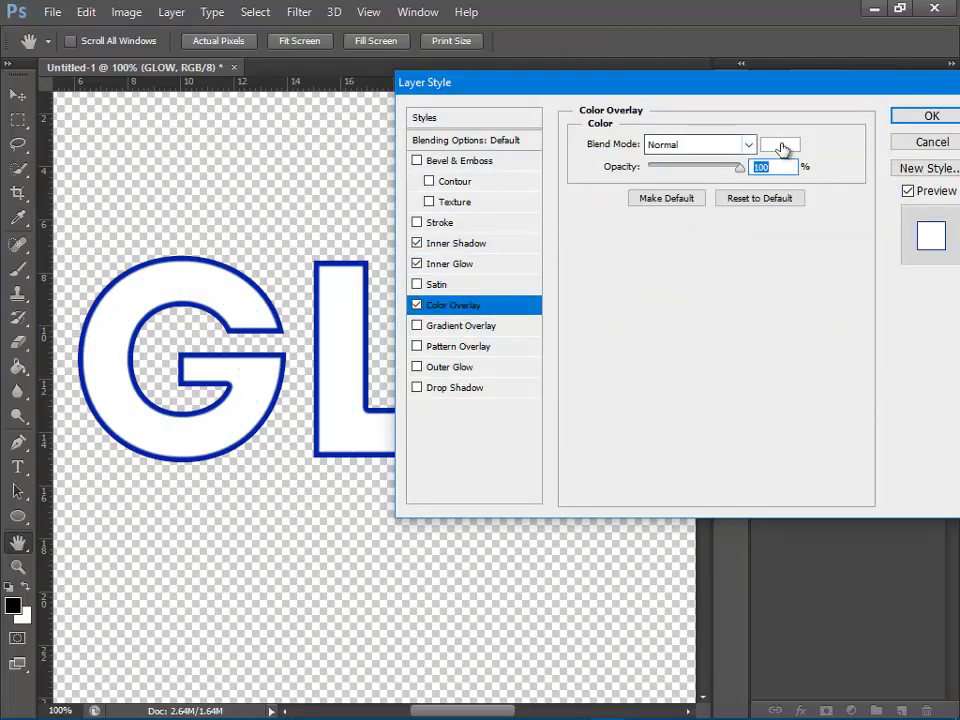
click(782, 148)
click(643, 263)
drag(583, 208, 622, 146)
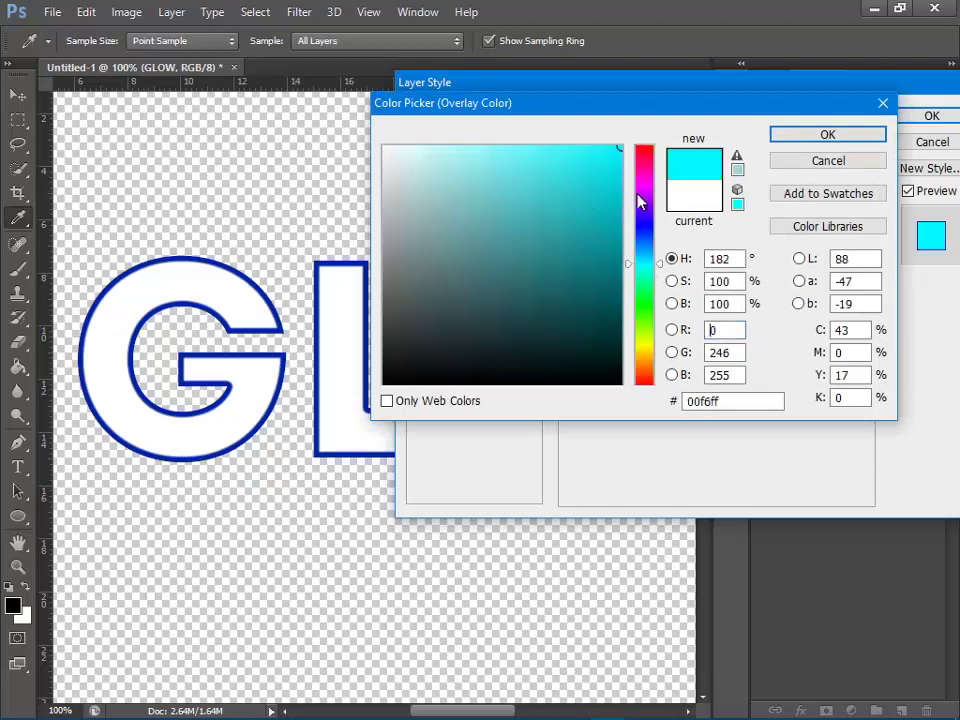
click(645, 259)
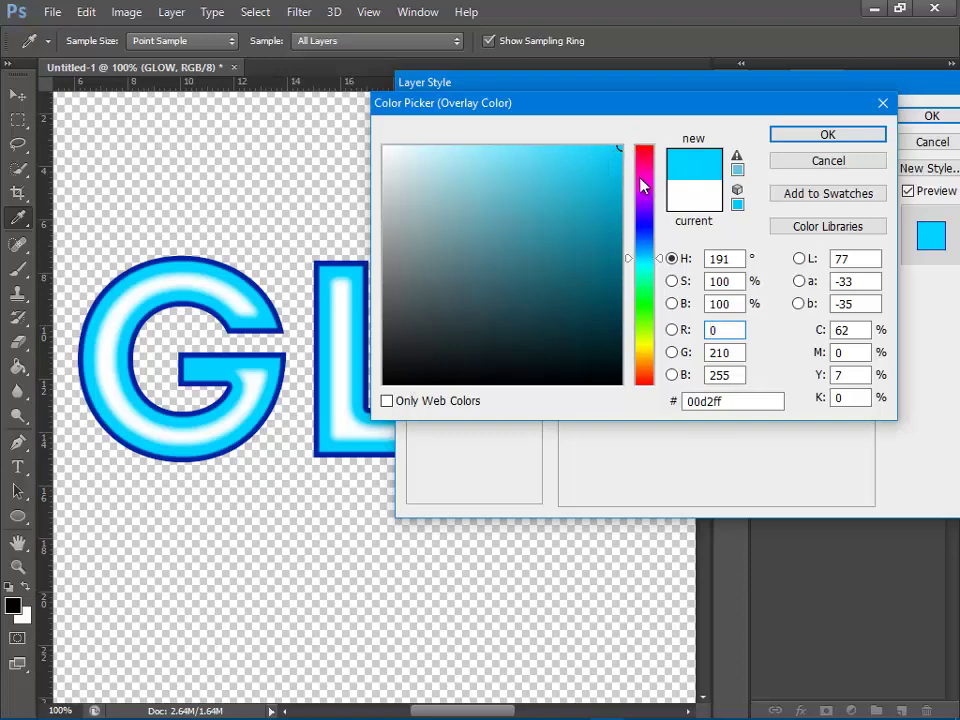
drag(645, 258, 645, 255)
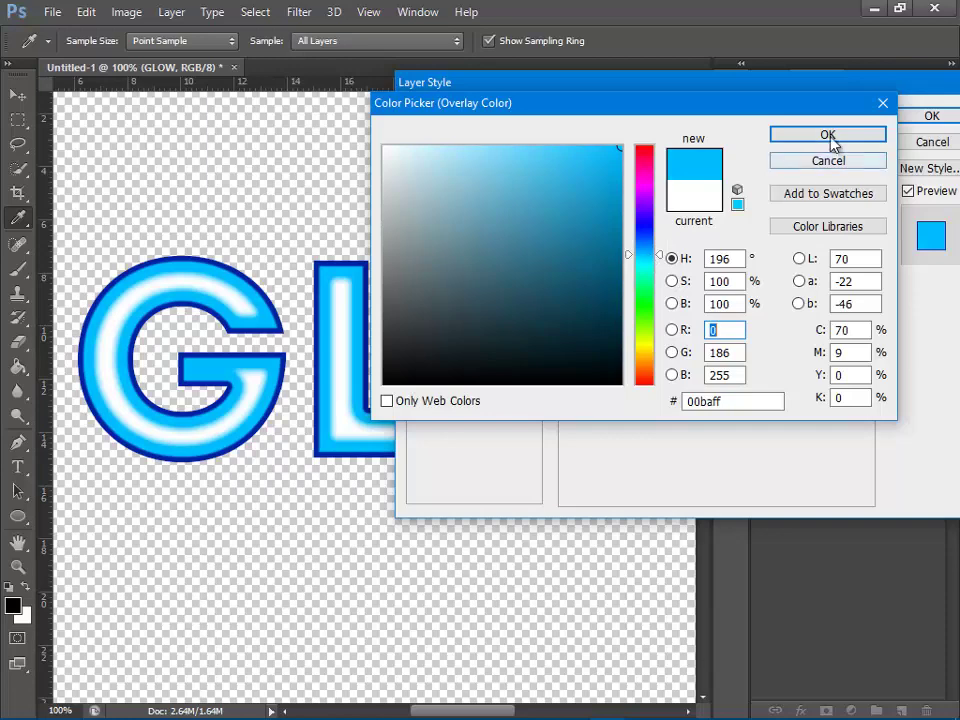
click(800, 135)
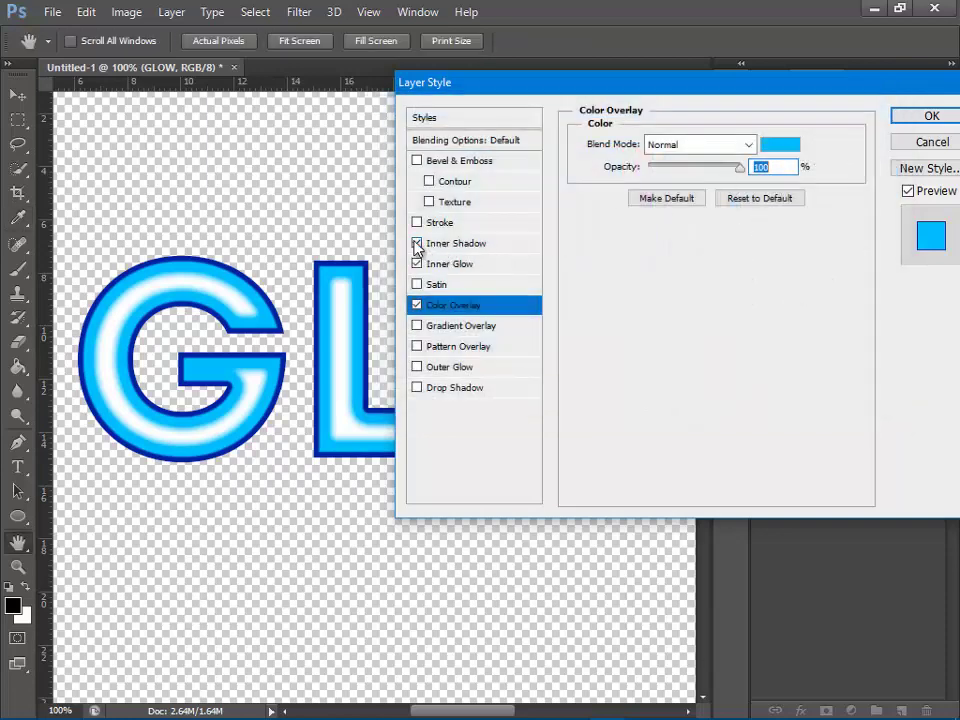
Retune the Inner Shadow: choke about 58%, thicker size, colour #0023a3
click(417, 244)
click(456, 244)
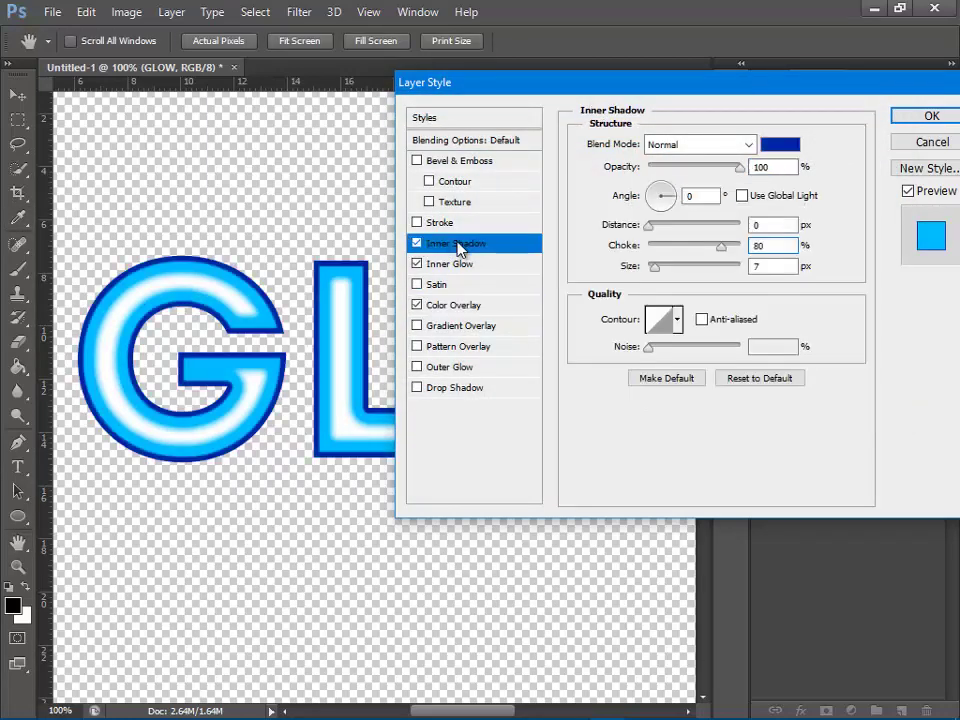
drag(722, 246, 701, 246)
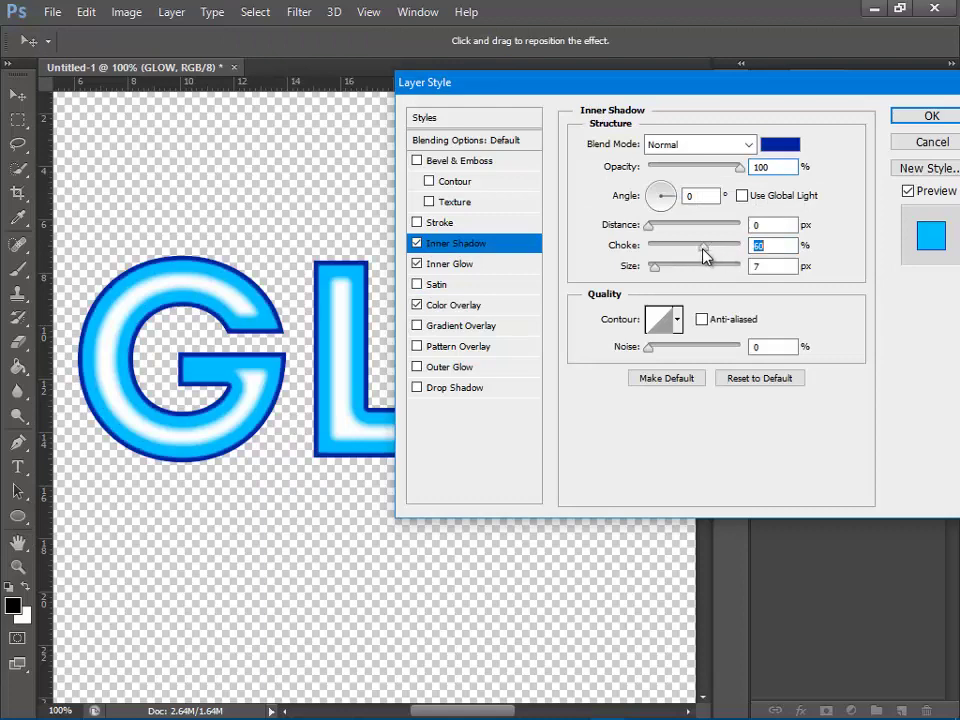
drag(659, 281, 660, 280)
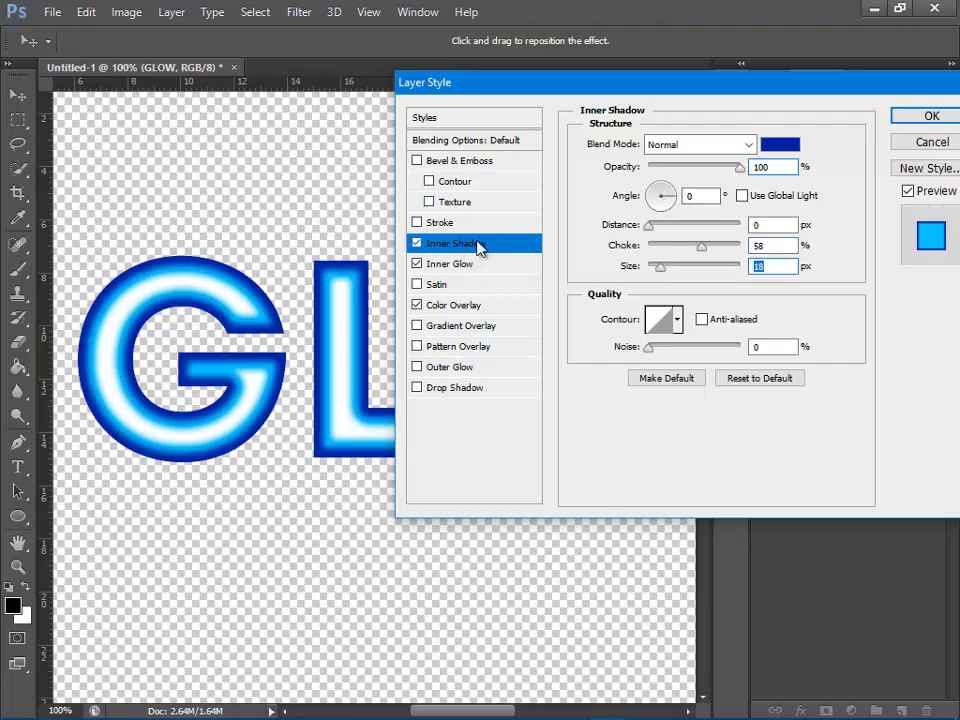
double_click(762, 167)
double_click(758, 225)
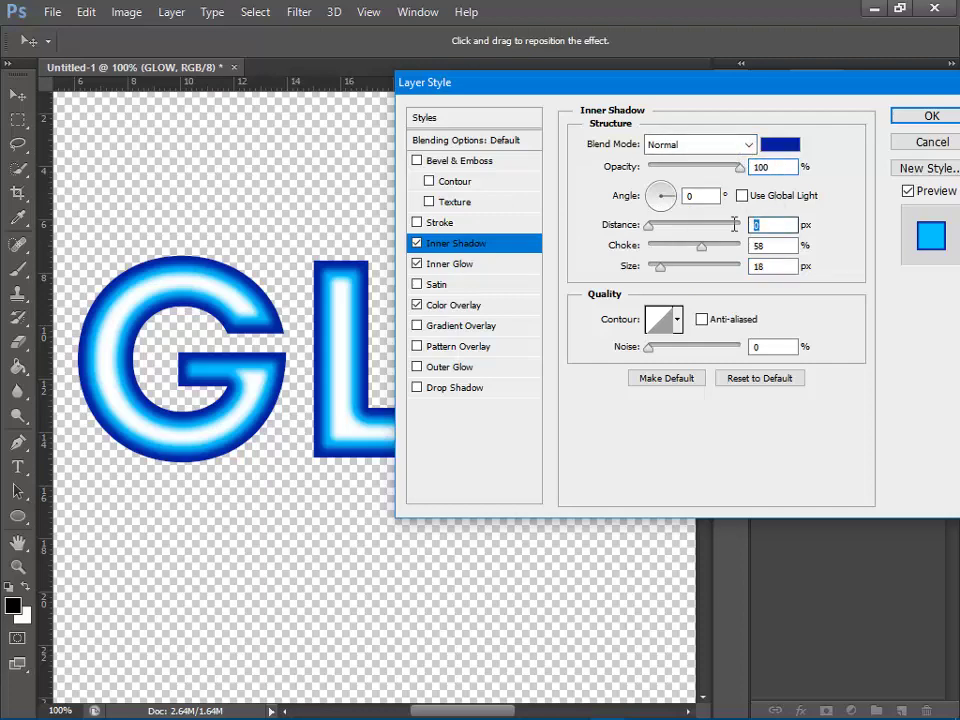
double_click(771, 246)
click(785, 267)
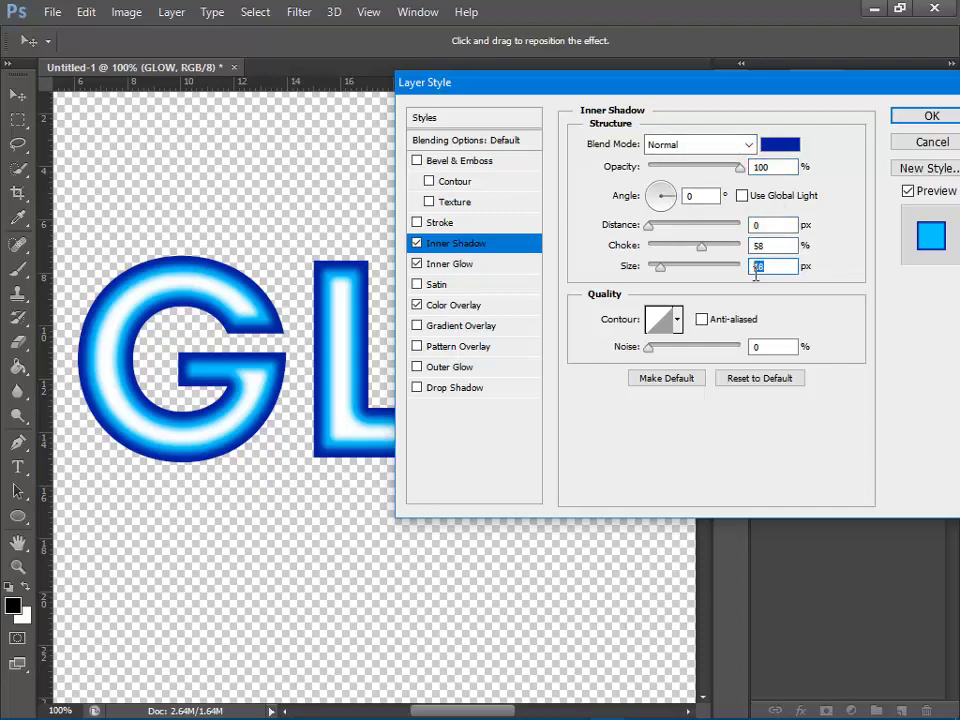
click(772, 146)
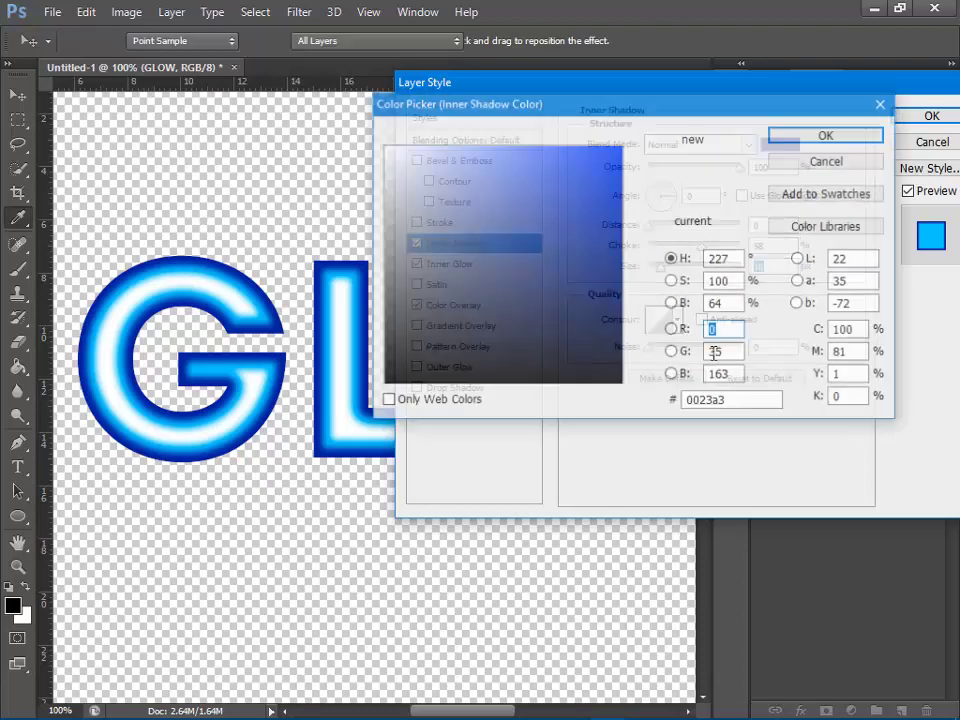
double_click(743, 400)
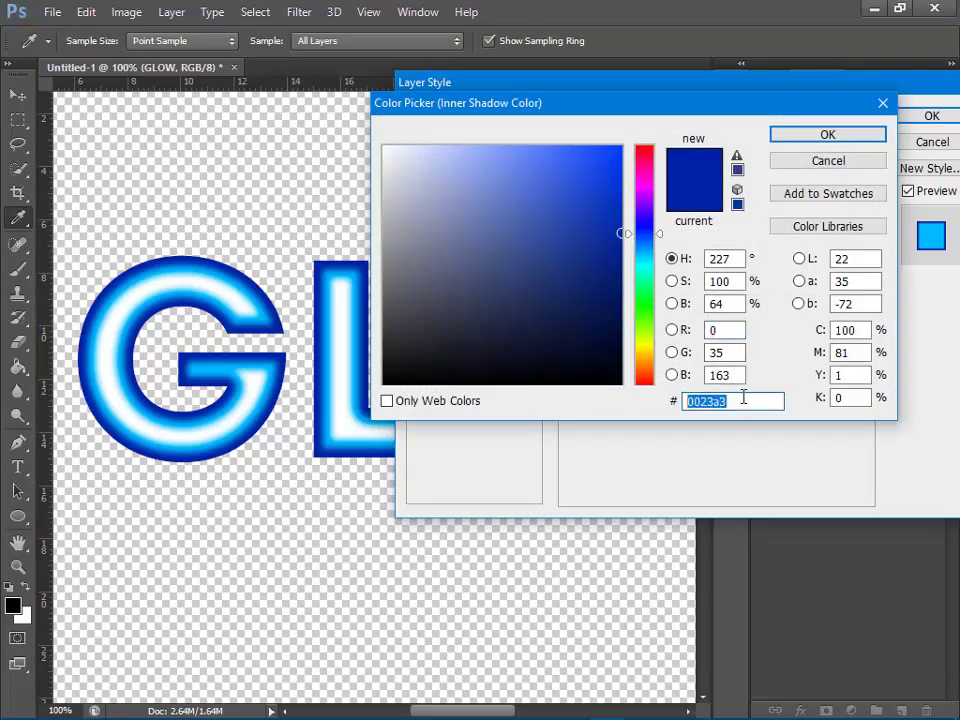
click(818, 137)
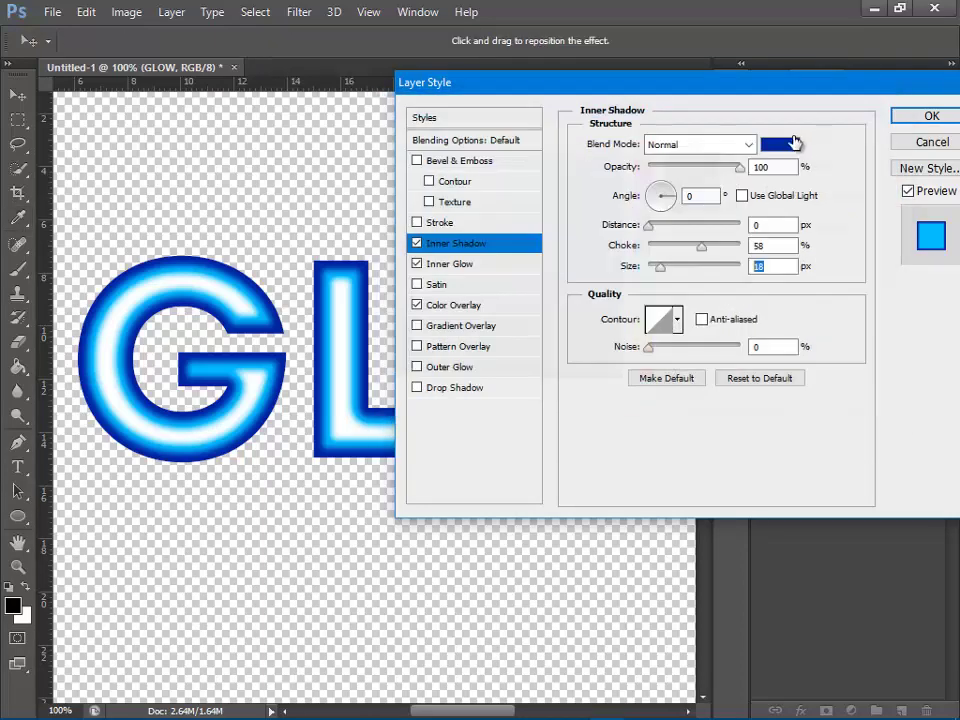
Keep Inner Glow Normal and white, size 27, choke 60, and apply the style
click(451, 266)
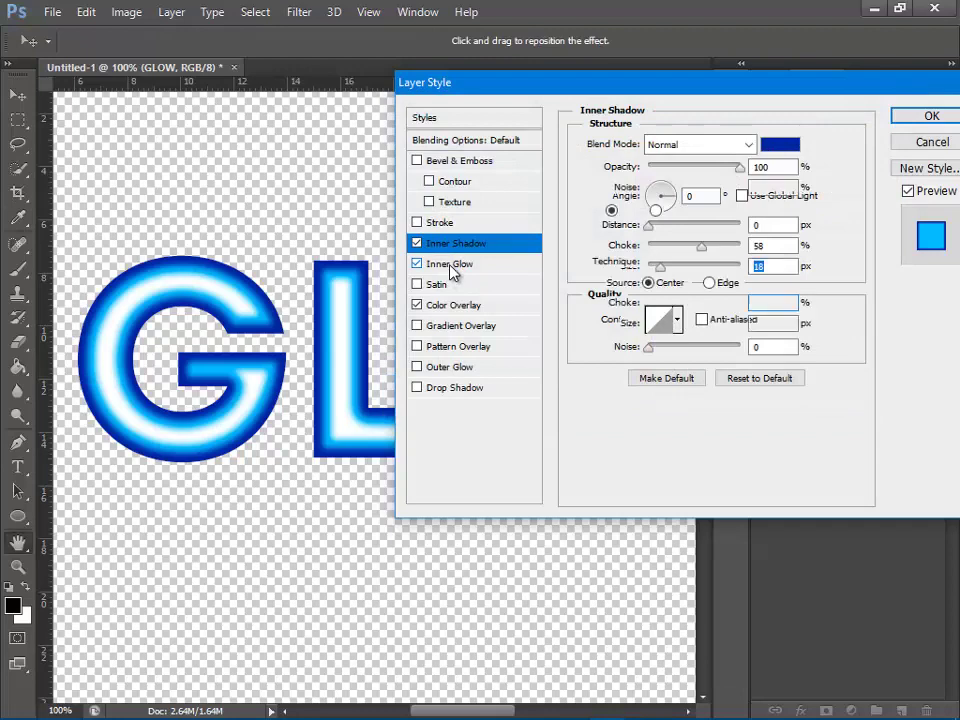
click(752, 146)
click(690, 159)
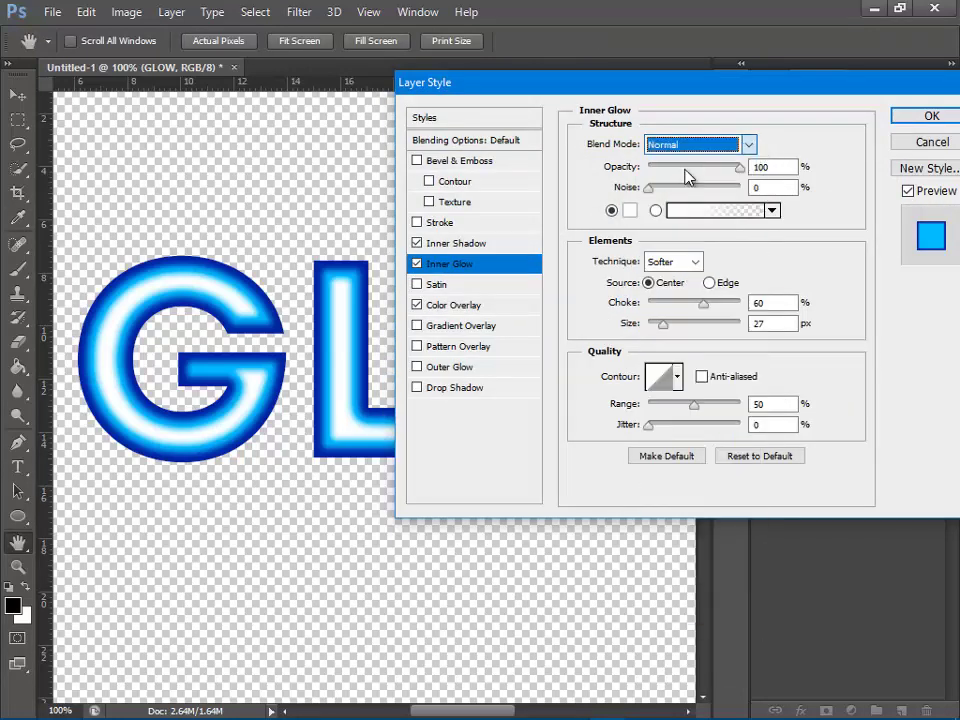
click(630, 211)
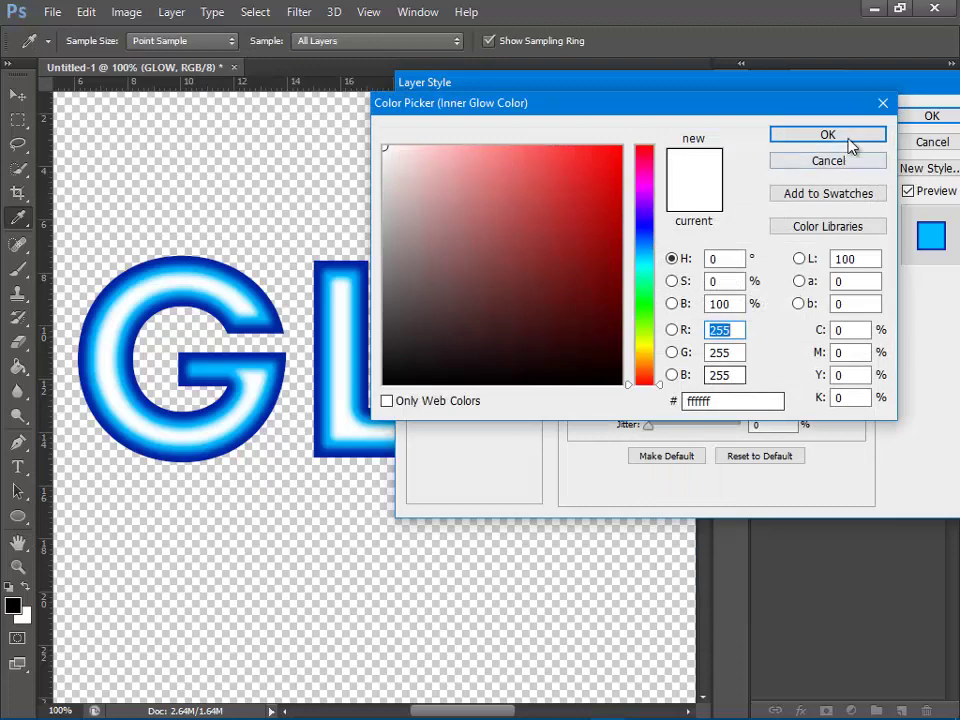
click(848, 139)
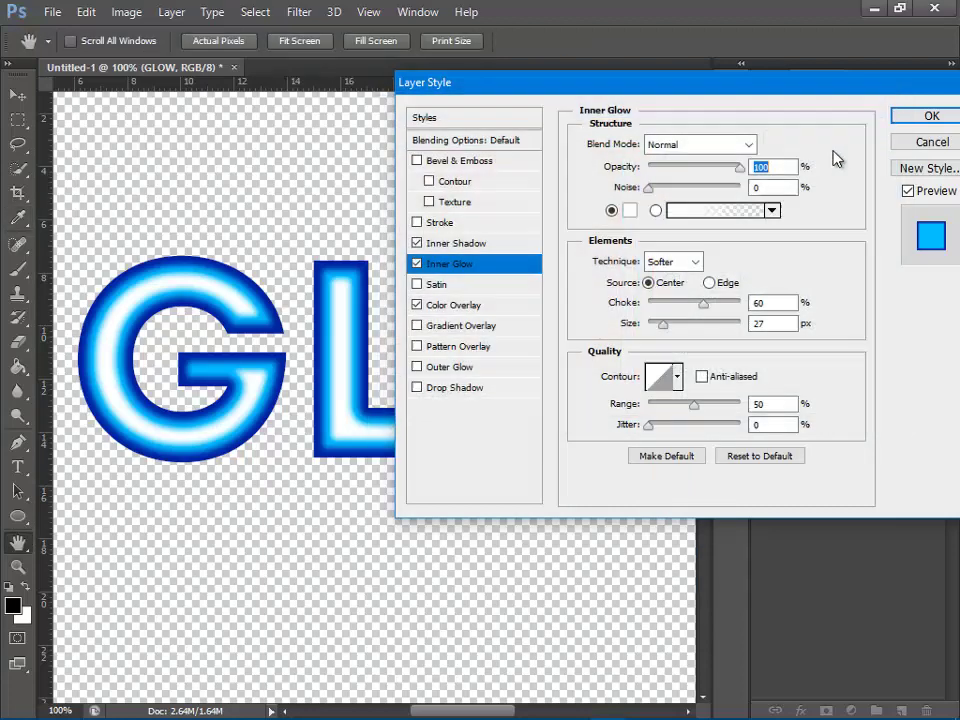
click(774, 303)
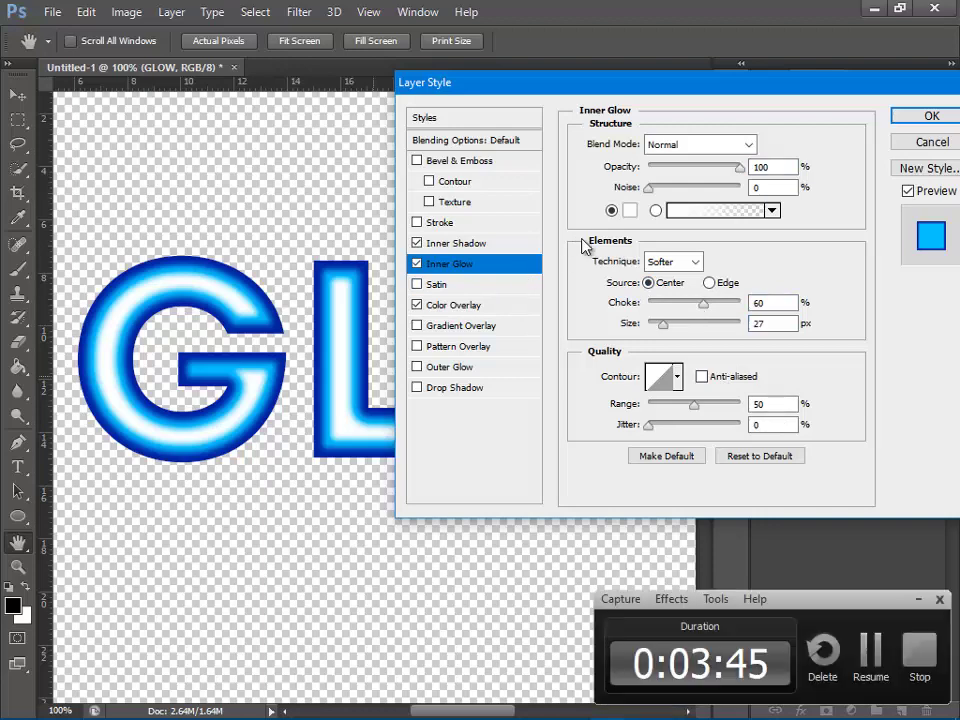
click(928, 118)
Add a new layer above Layer 0 and fill it black with the Paint Bucket
click(891, 569)
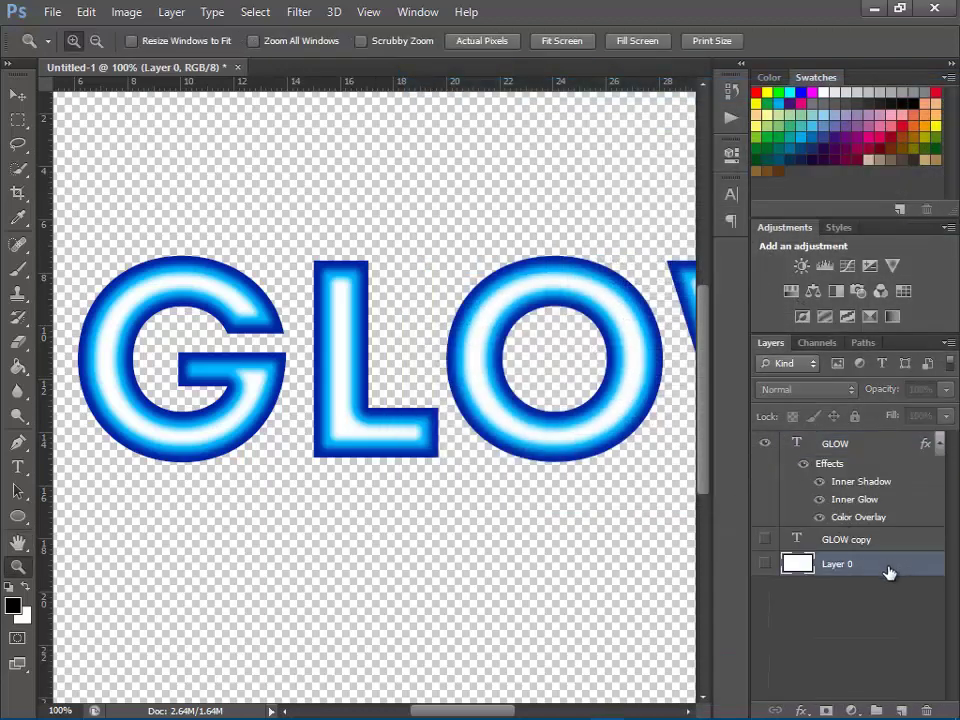
click(903, 709)
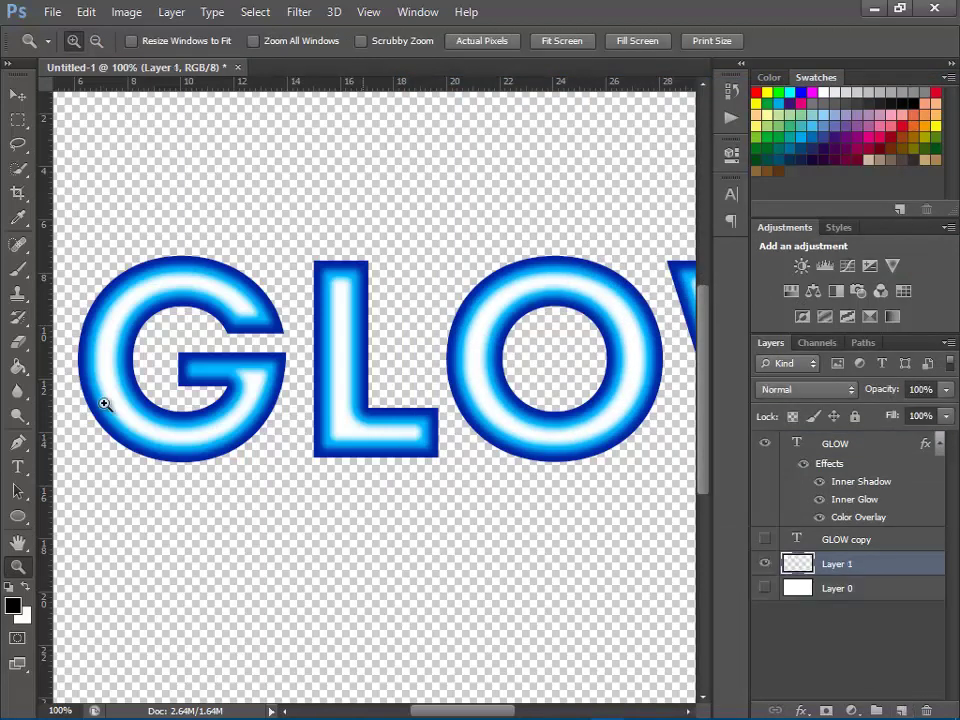
click(17, 366)
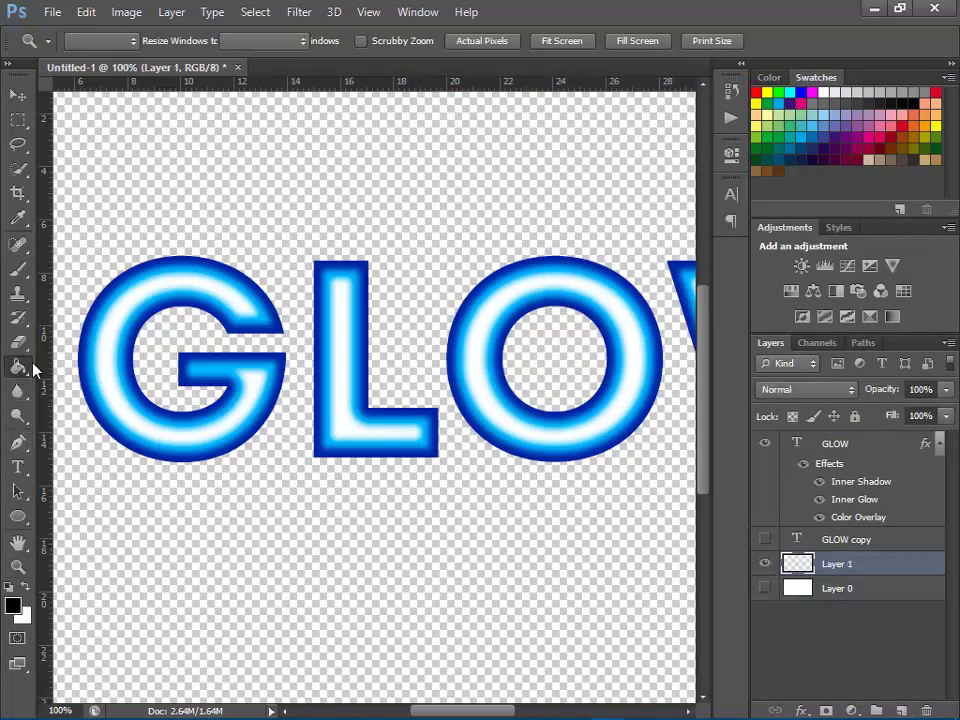
click(344, 185)
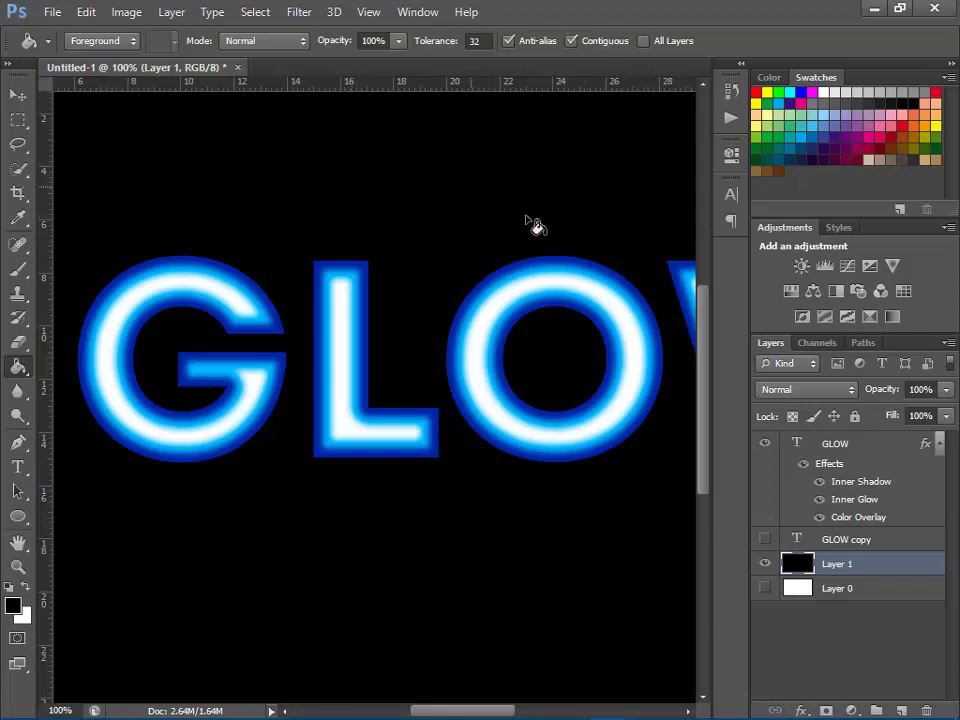
Hide and reshow GLOW to check the black background, then open its layer options
click(838, 446)
click(765, 443)
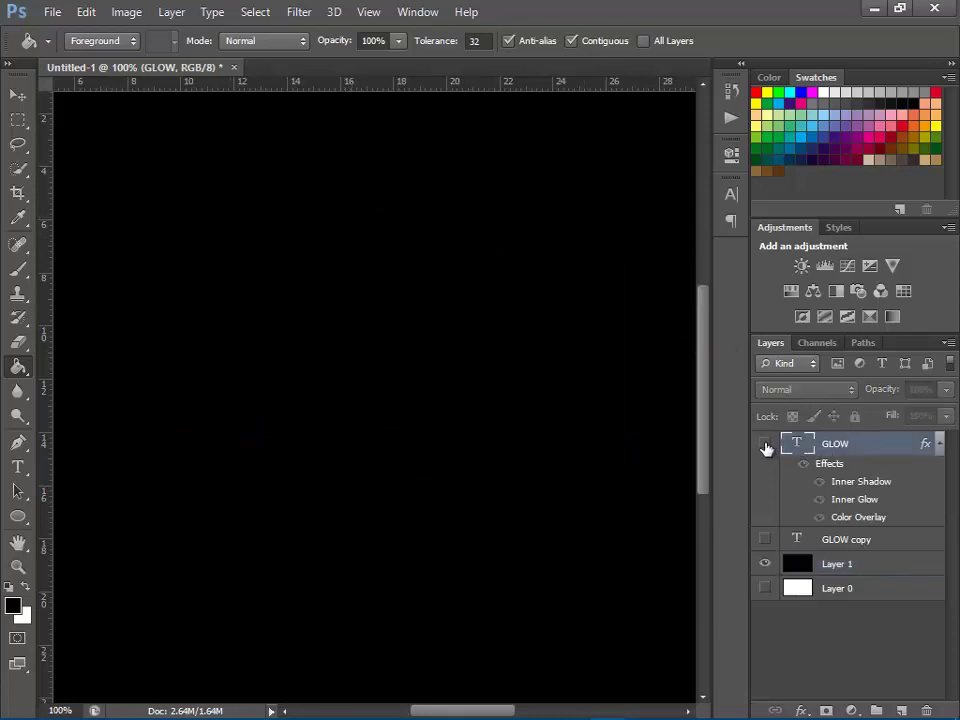
click(766, 443)
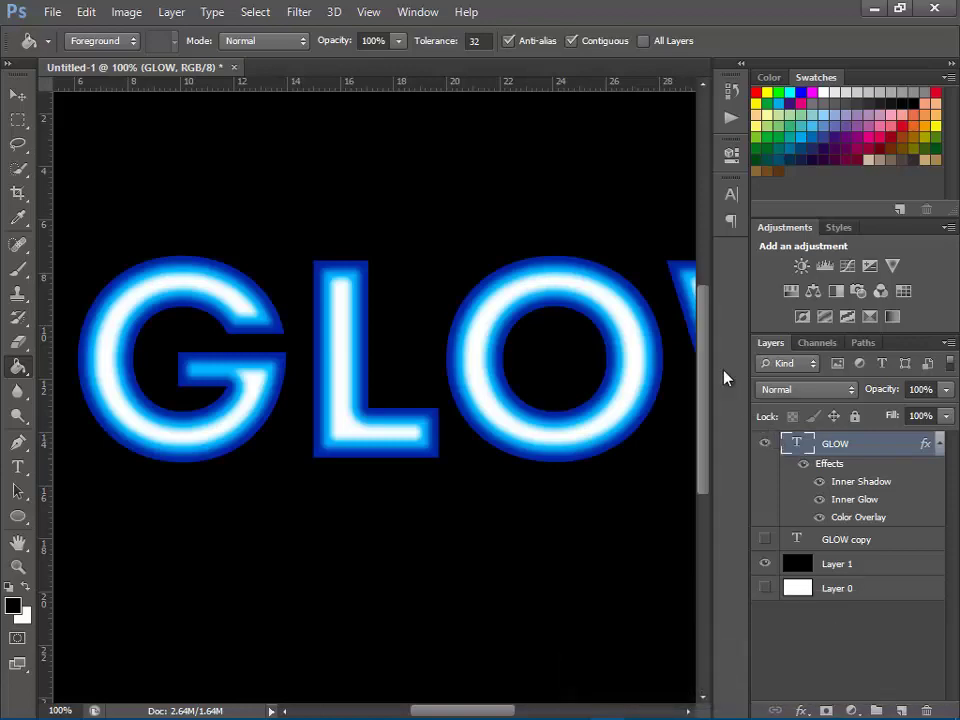
right_click(886, 453)
Add an Outer Glow to the GLOW layer with a light cyan glow colour
click(576, 146)
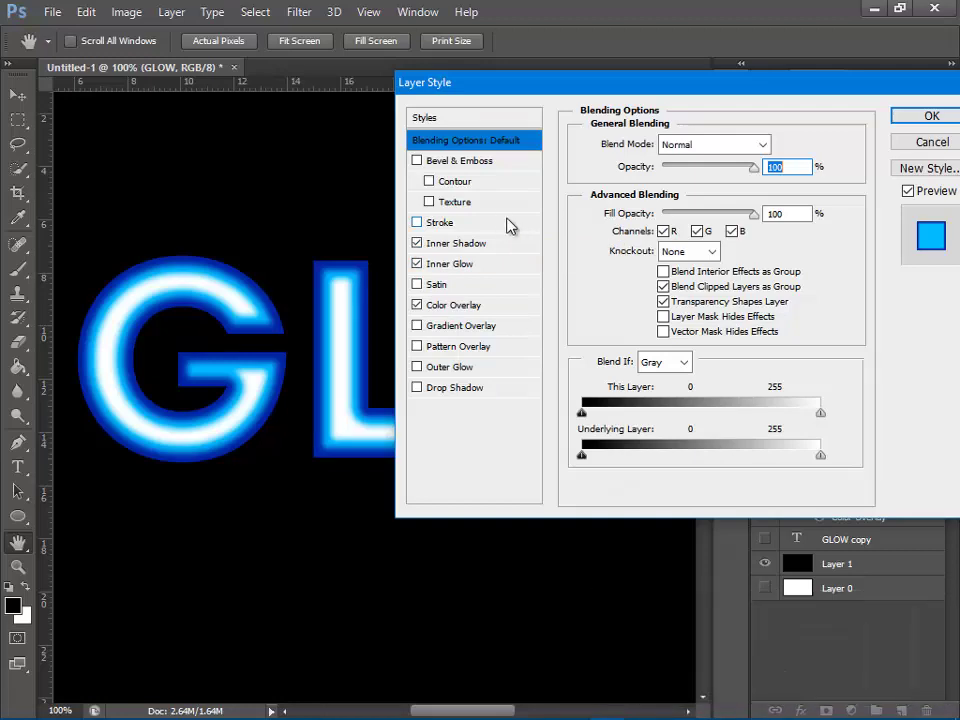
click(417, 367)
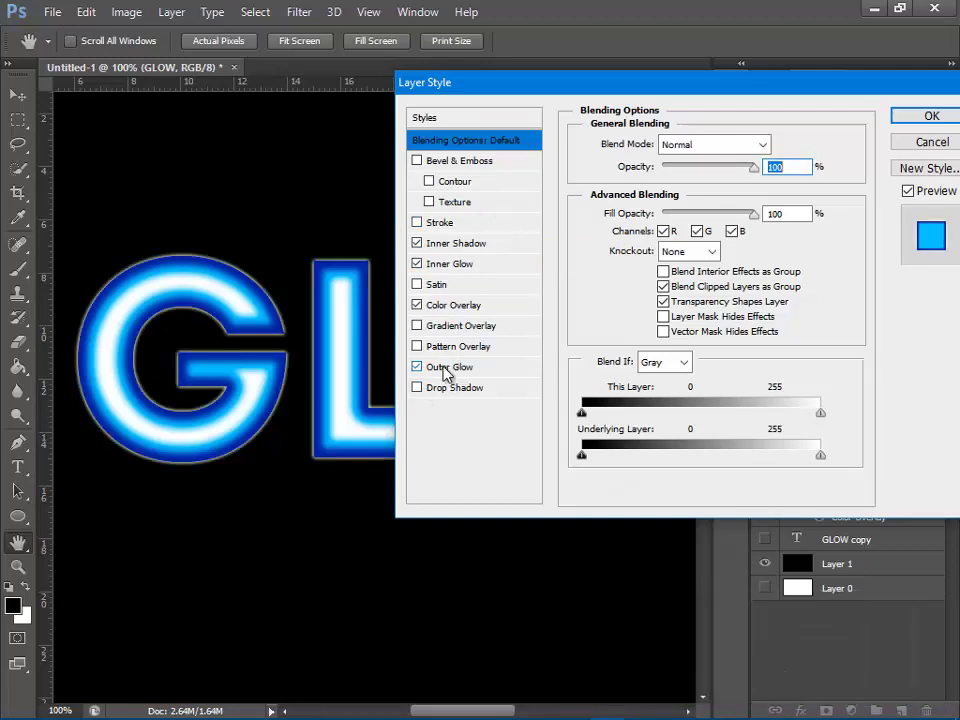
click(448, 367)
click(629, 210)
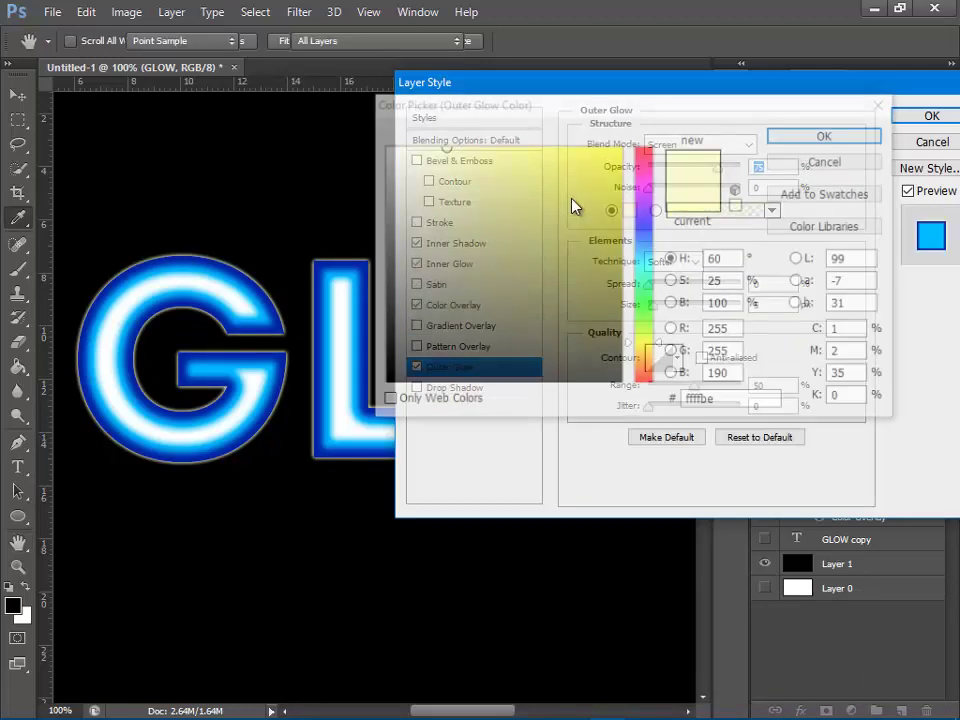
click(645, 258)
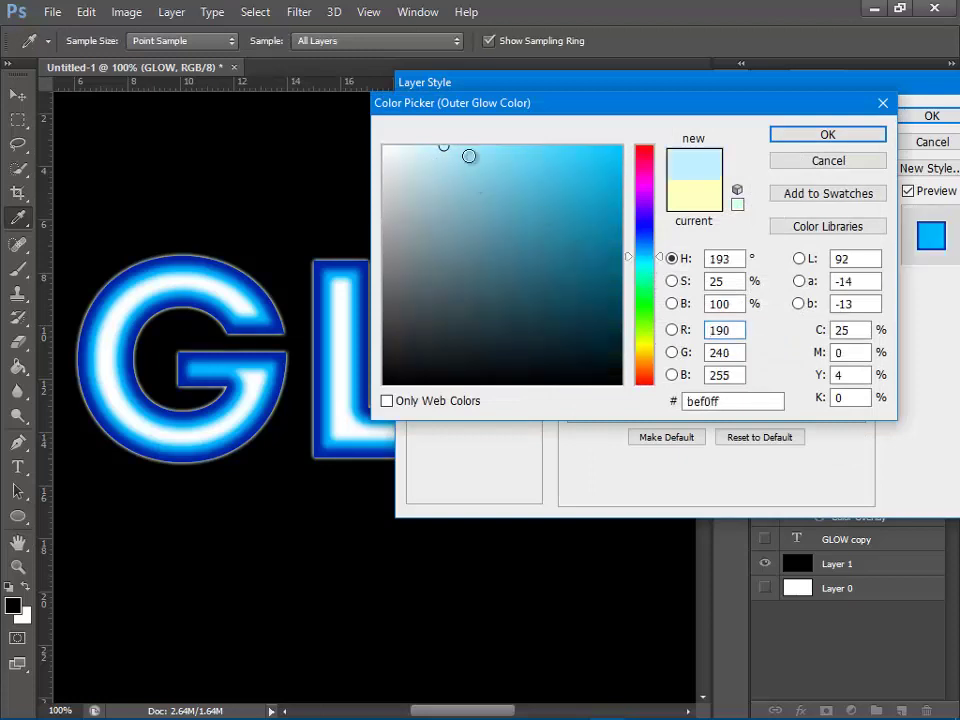
click(800, 136)
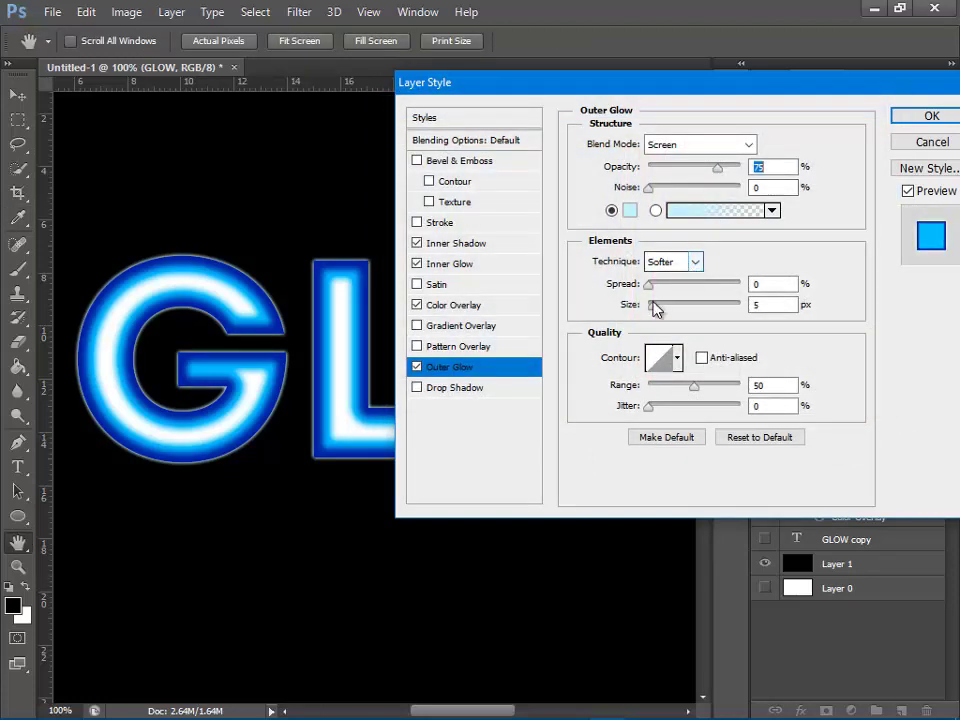
Sample a brighter blue from the lettering, lower glow opacity, and set glow size to 32 px
drag(676, 312, 668, 313)
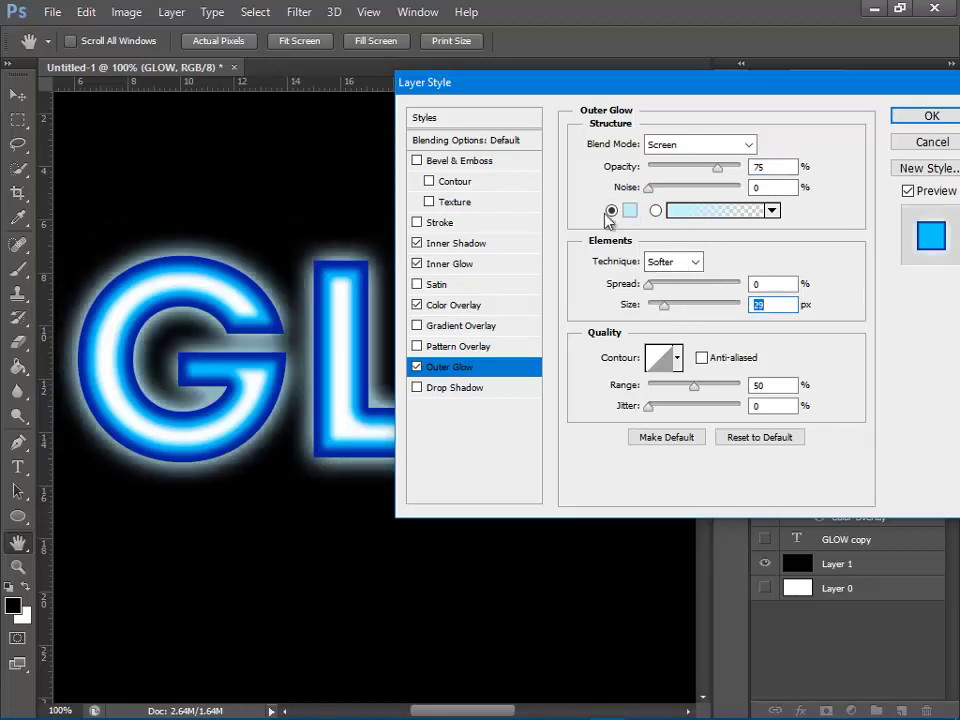
click(629, 210)
click(234, 275)
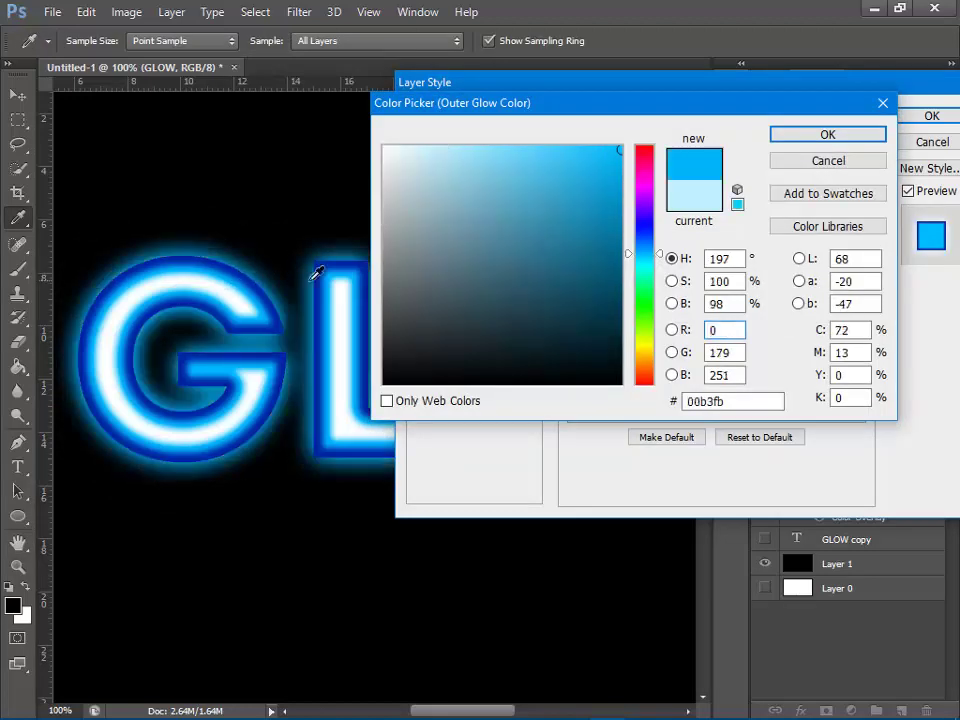
click(855, 137)
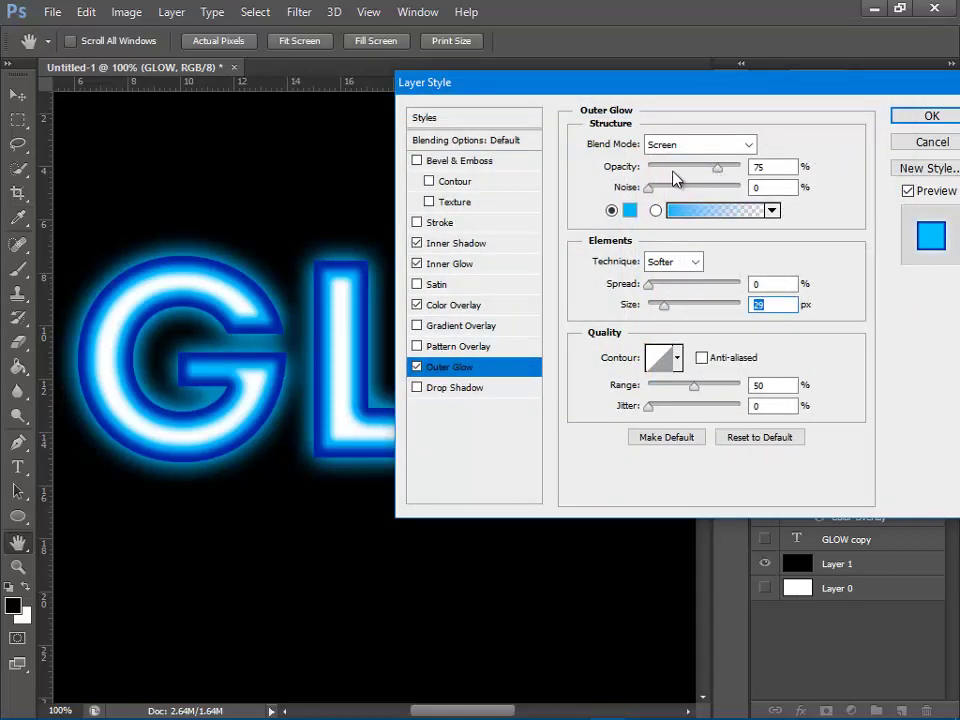
drag(718, 170, 676, 172)
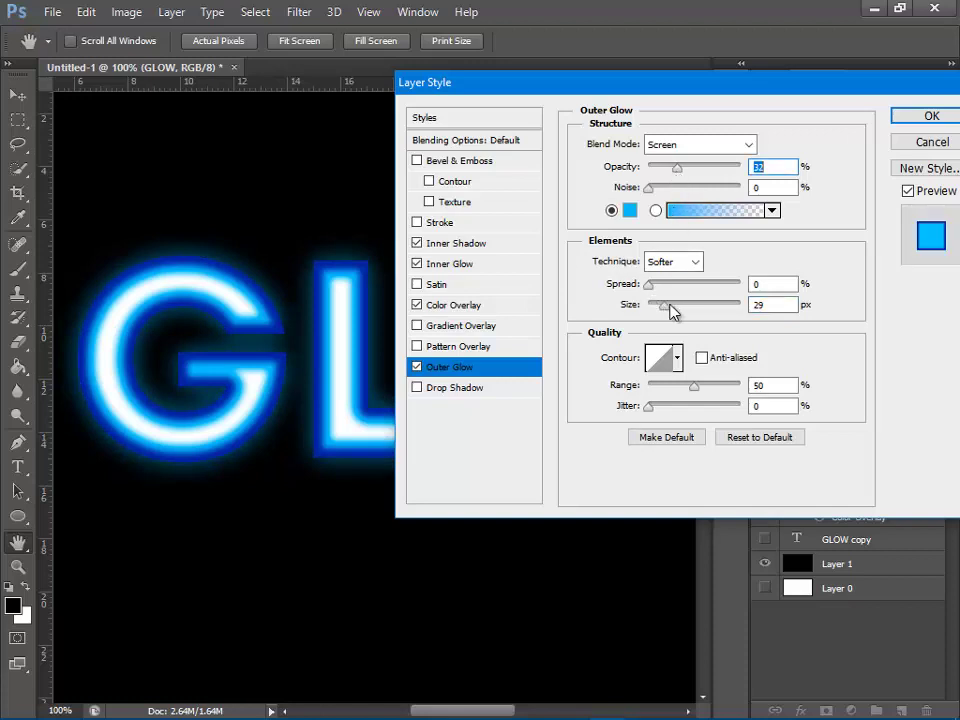
mouse_move(670, 306)
mouse_down()
mouse_move(670, 284)
mouse_move(652, 287)
mouse_up()
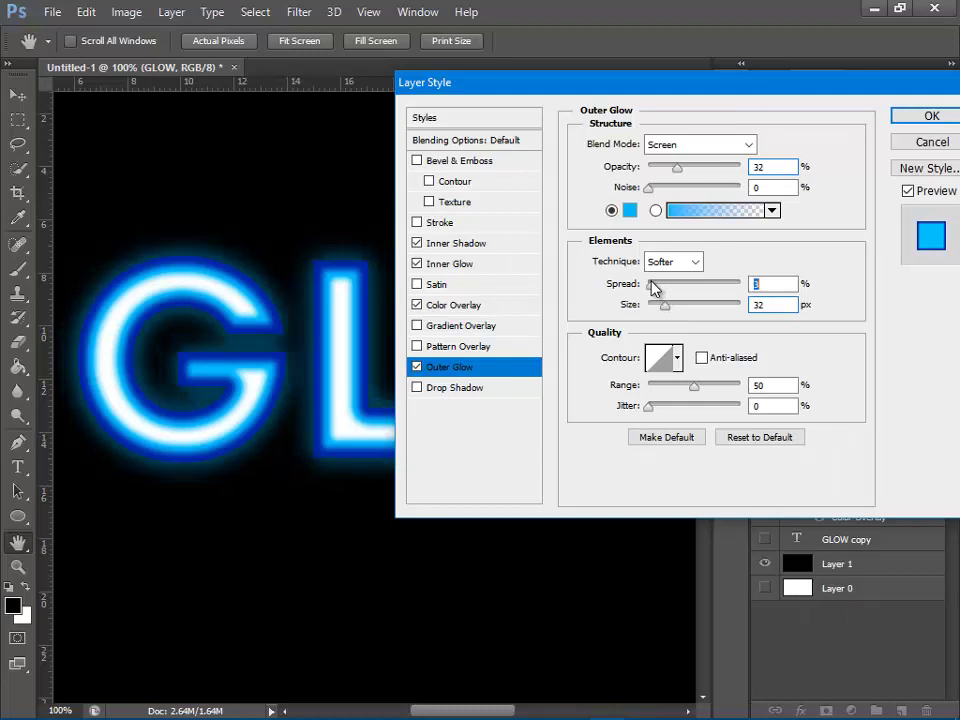
Change the outer glow colour to a vivid bright blue based on the letter edges
click(629, 210)
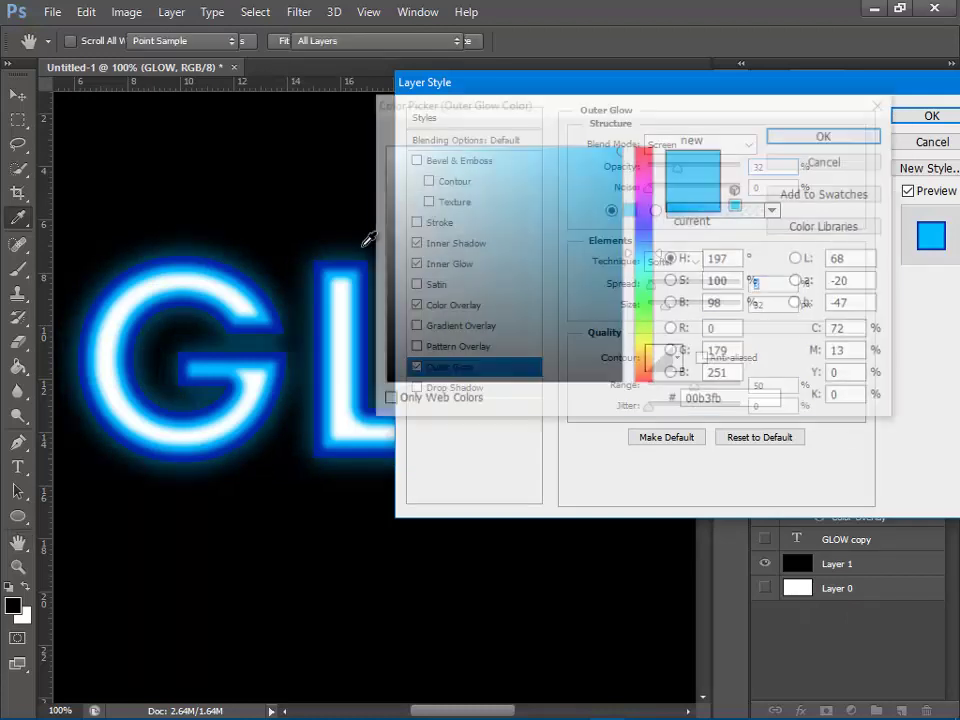
click(360, 254)
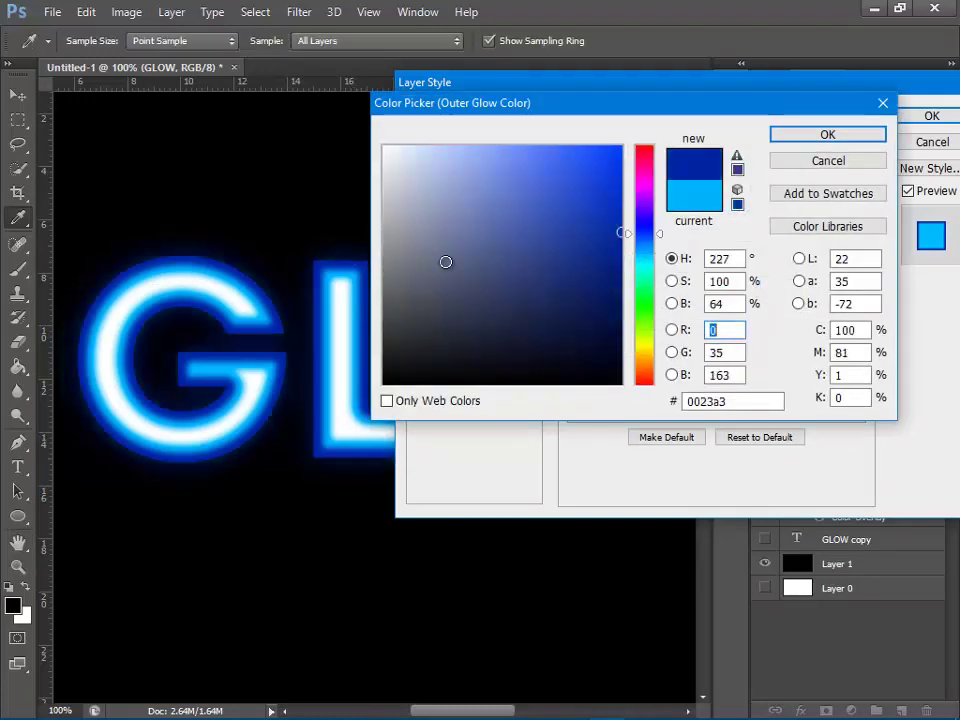
click(643, 251)
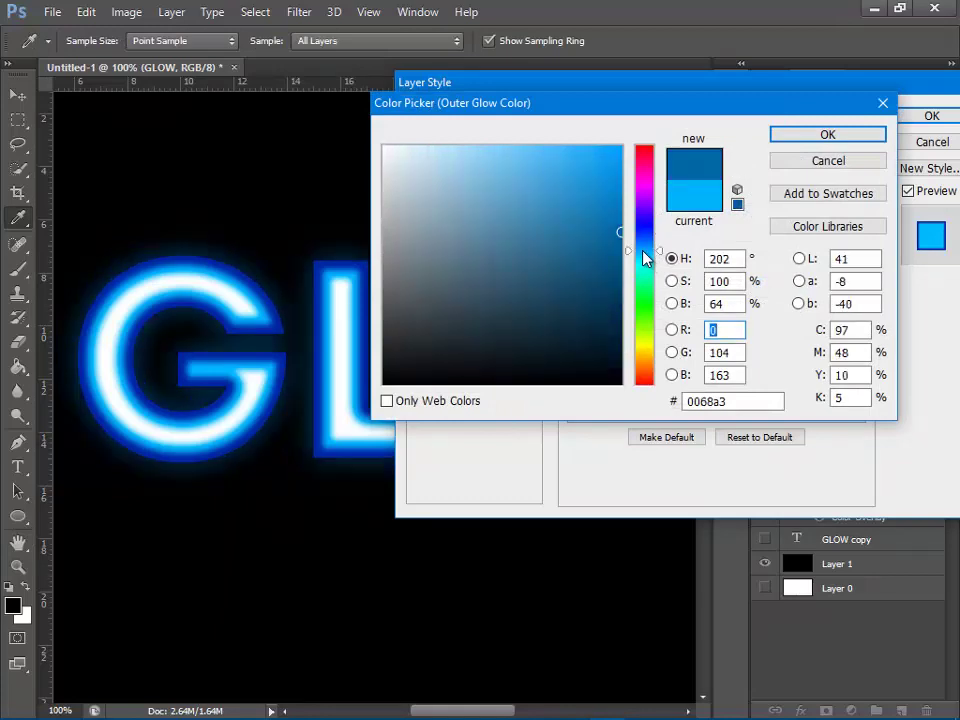
drag(591, 177, 624, 135)
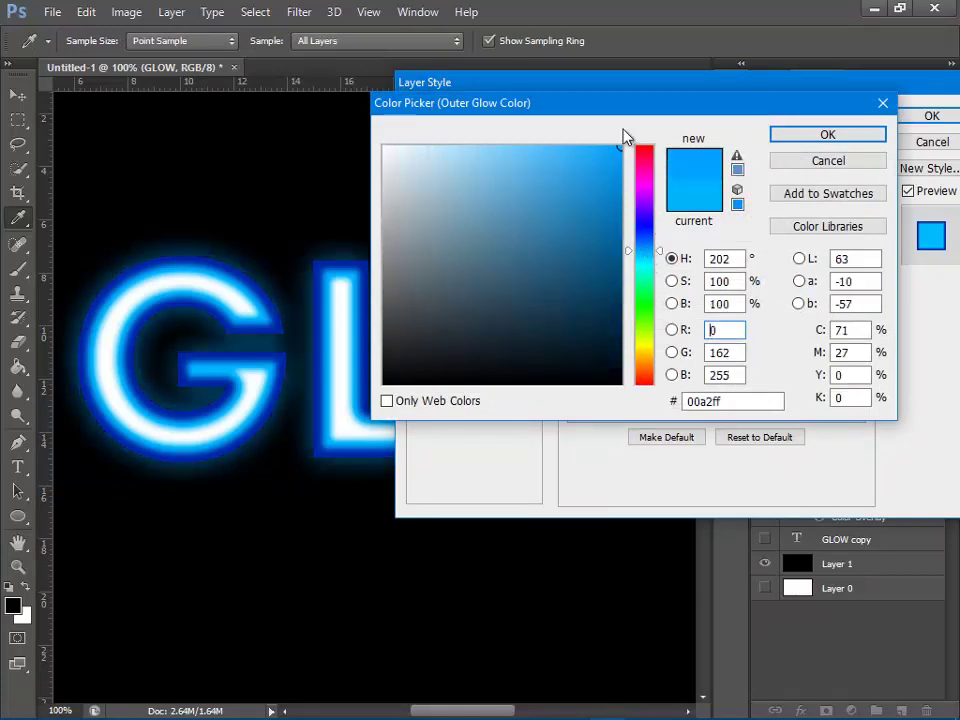
click(797, 138)
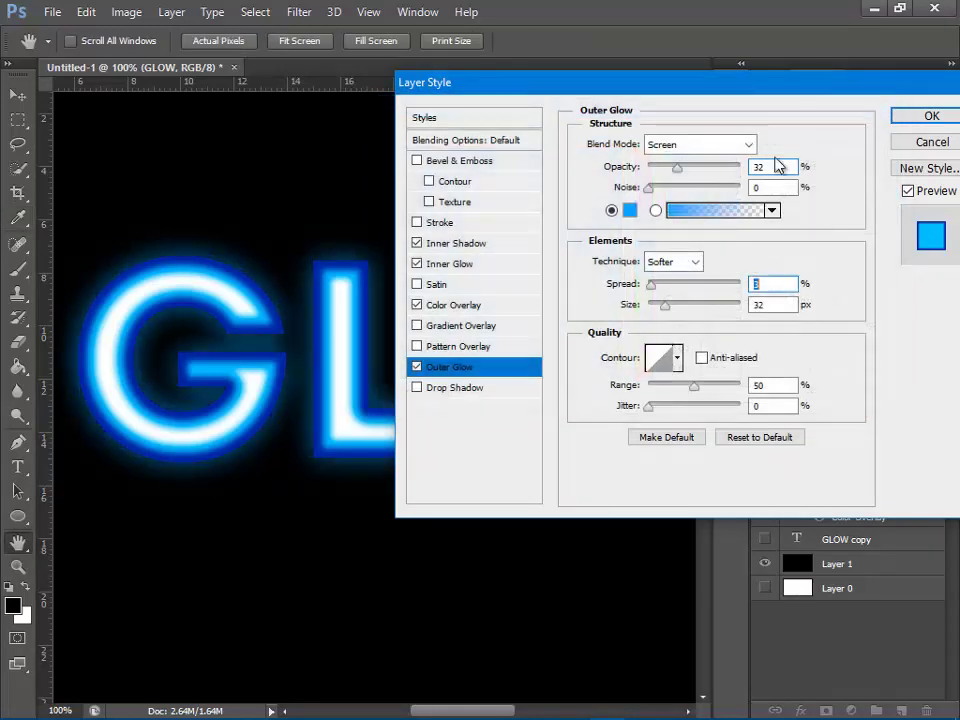
Try Linear Dodge, Color Dodge and Overlay glow blend modes, then keep Normal
click(722, 147)
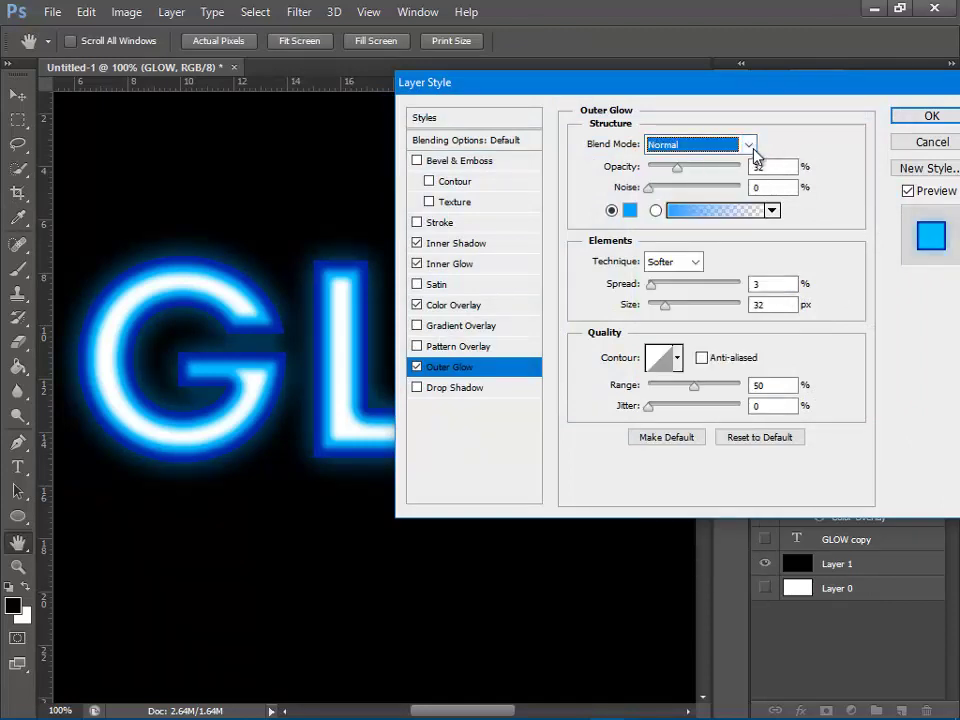
click(749, 145)
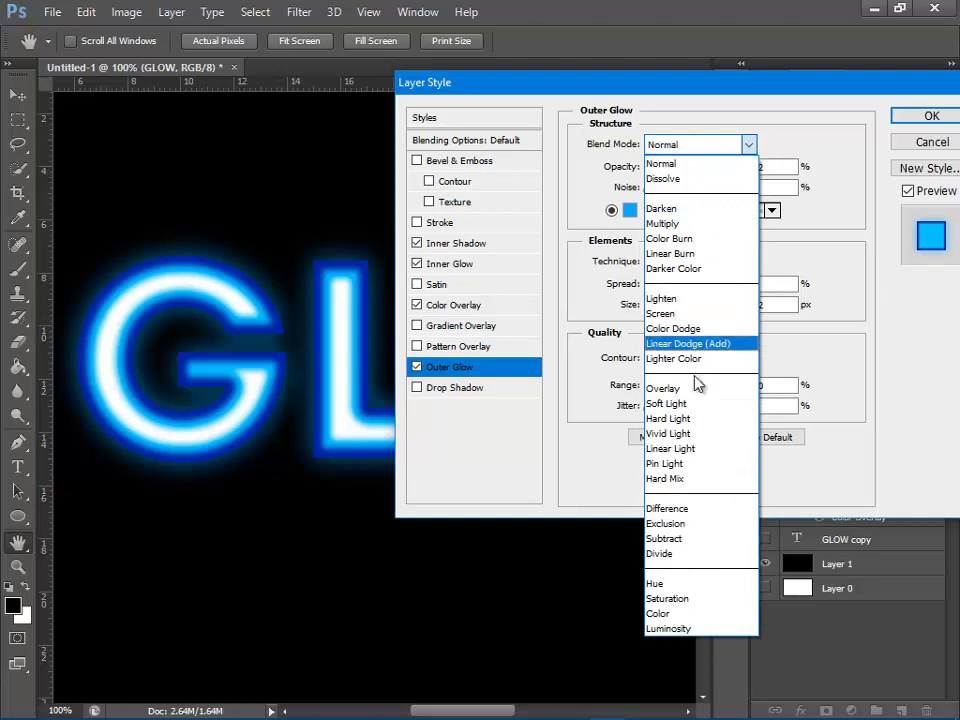
key(Escape)
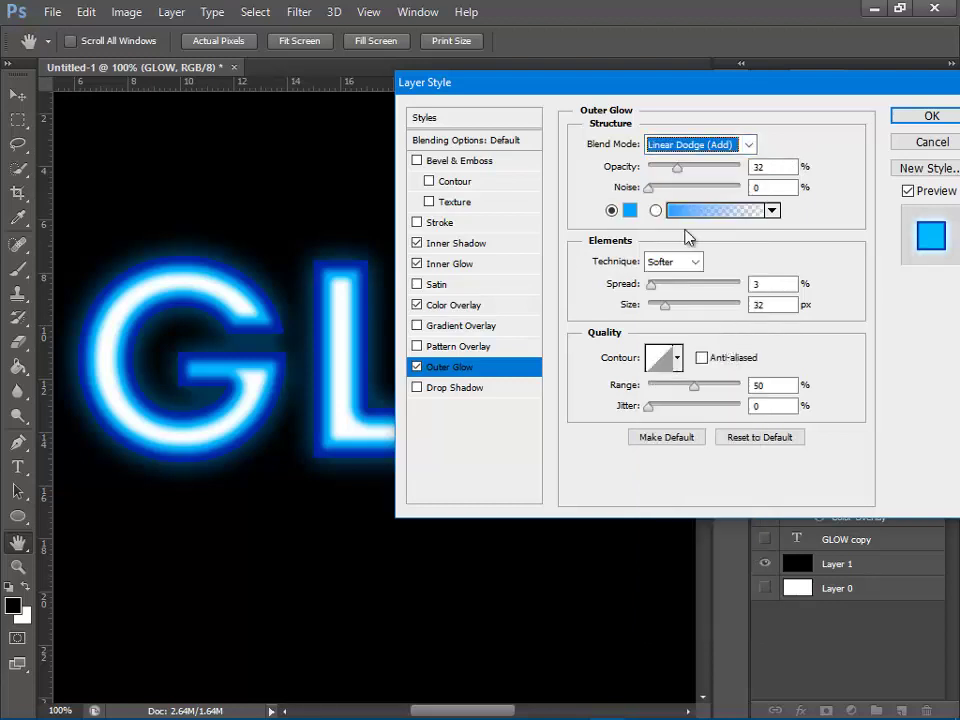
click(749, 145)
click(690, 328)
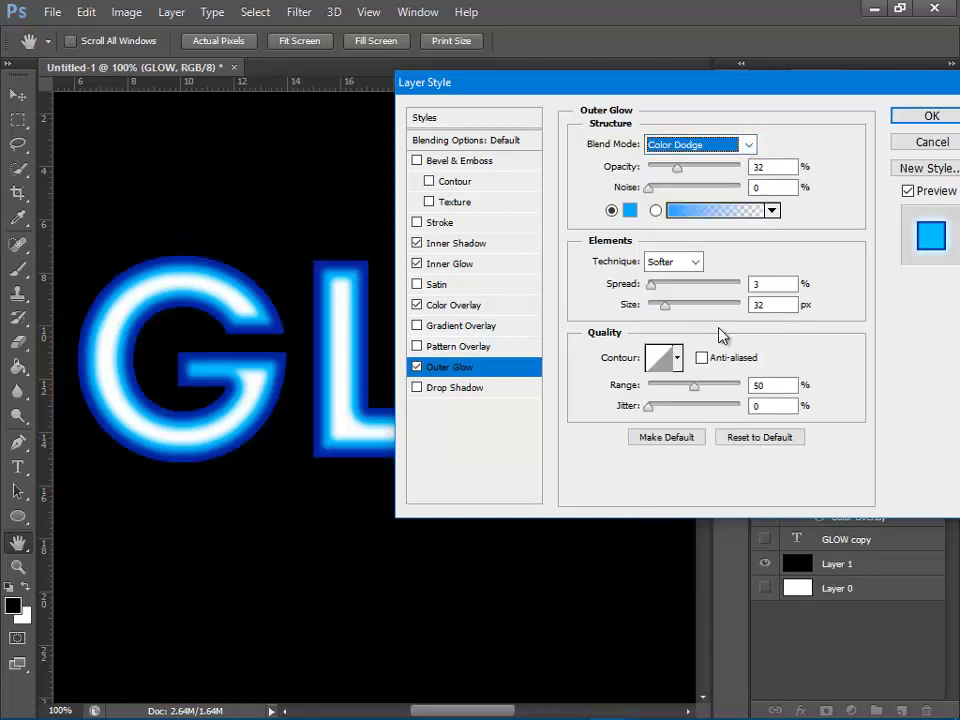
click(740, 145)
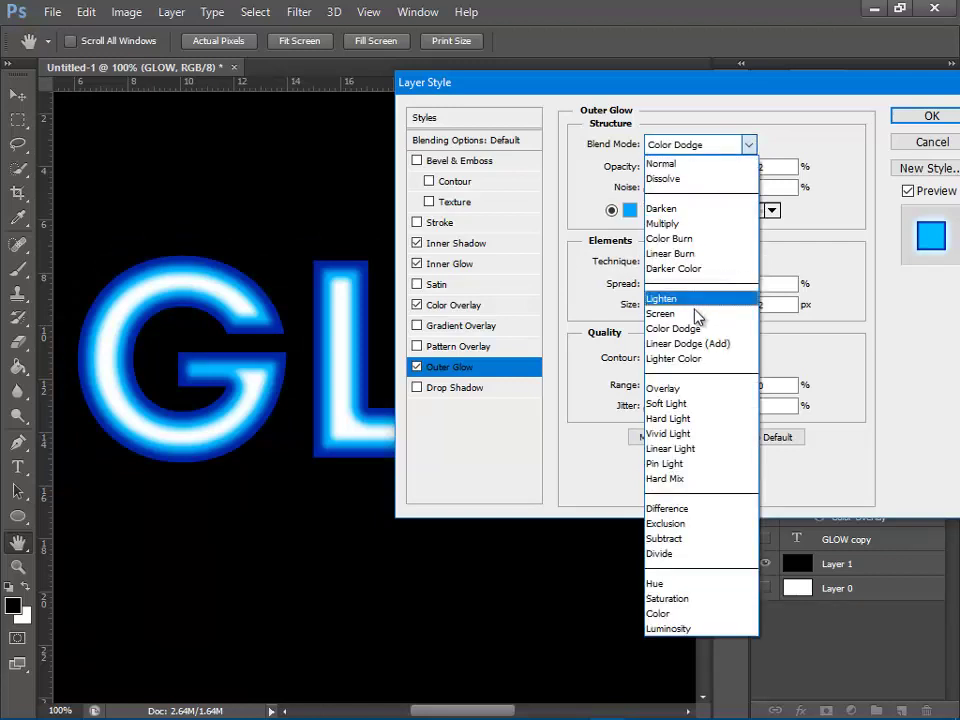
click(690, 388)
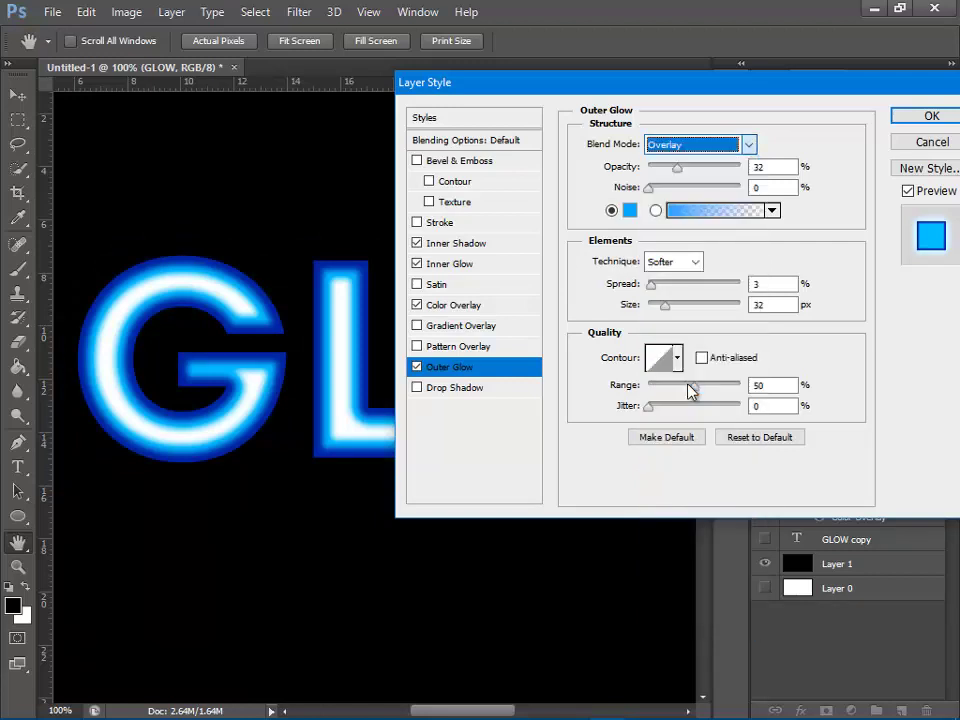
click(750, 146)
click(685, 161)
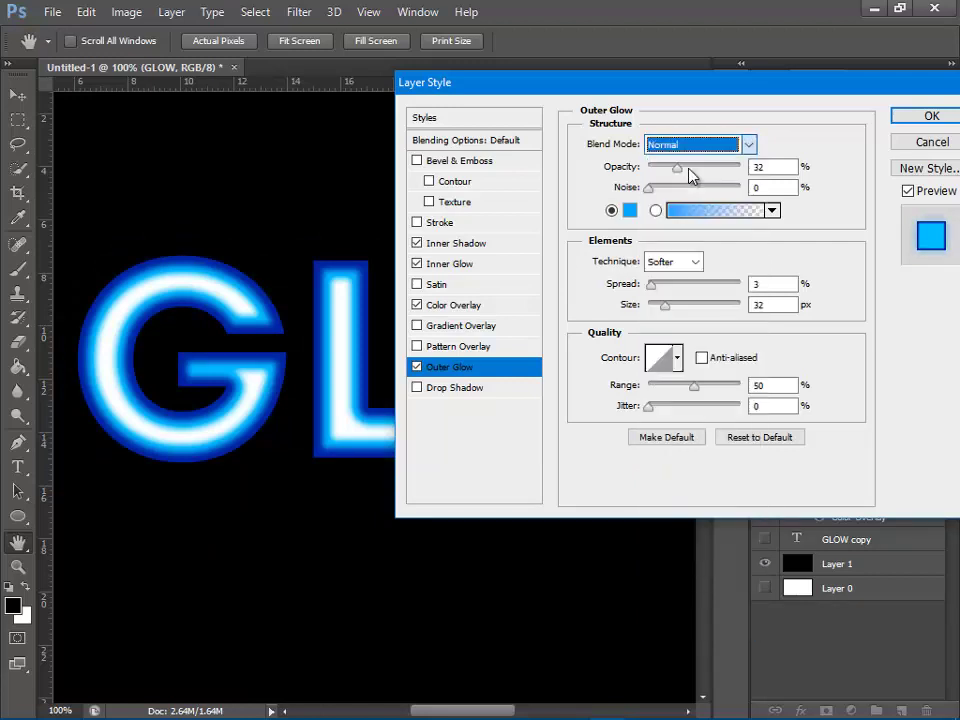
Apply the Outer Glow (Normal, 32% opacity, 32 px) and close the Layer Style dialog
click(930, 118)
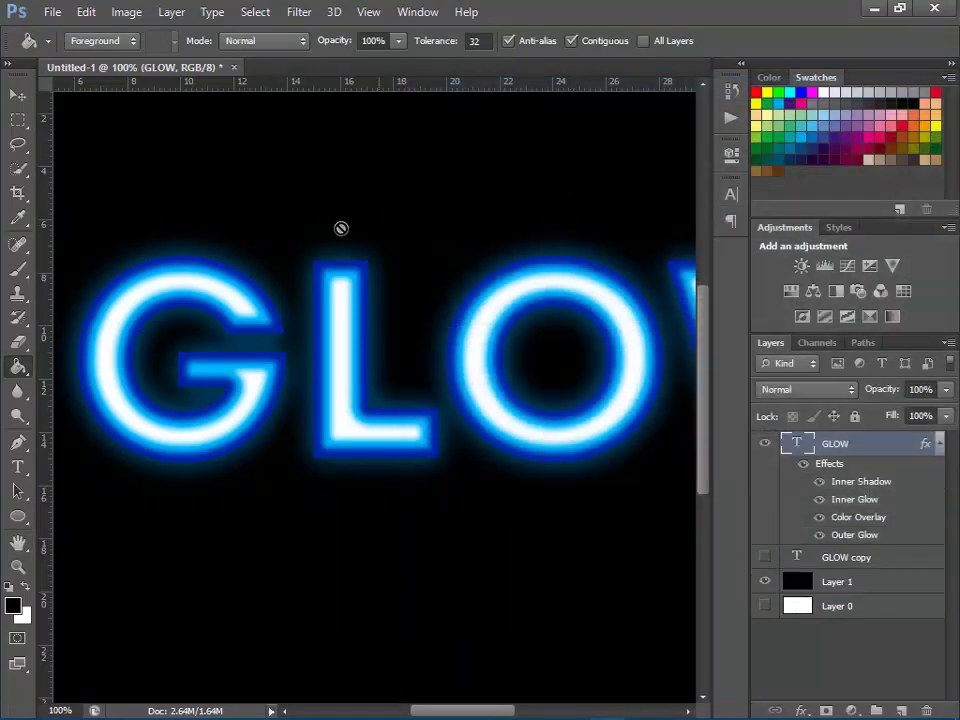
scroll(340, 230, down, 2)
scroll(340, 232, down, 2)
scroll(300, 260, down, 1)
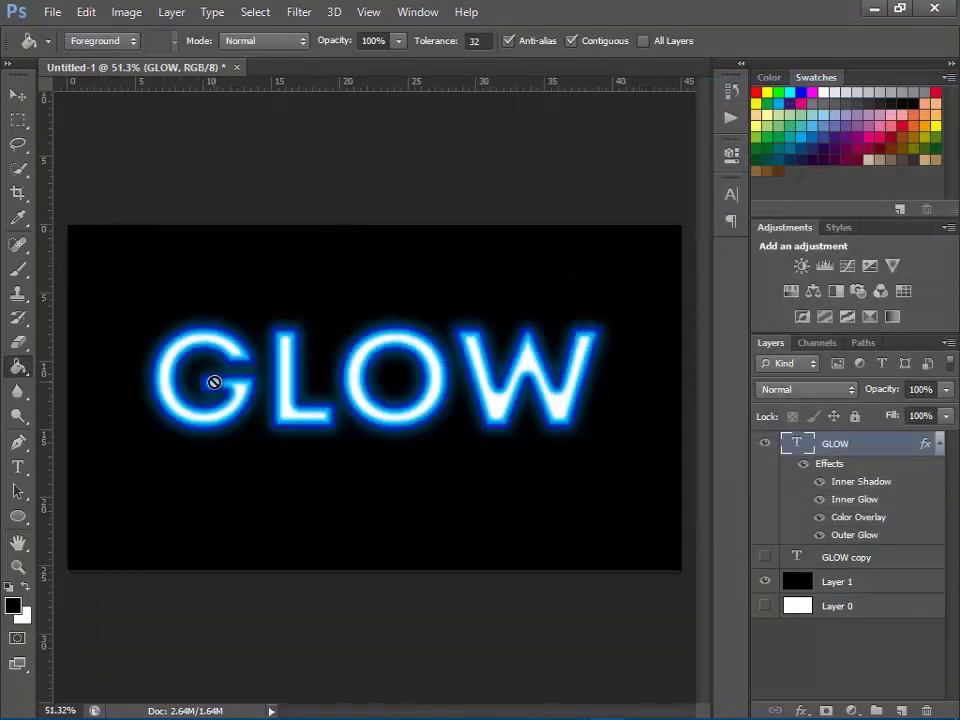
scroll(291, 433, up, 1)
scroll(384, 354, up, 2)
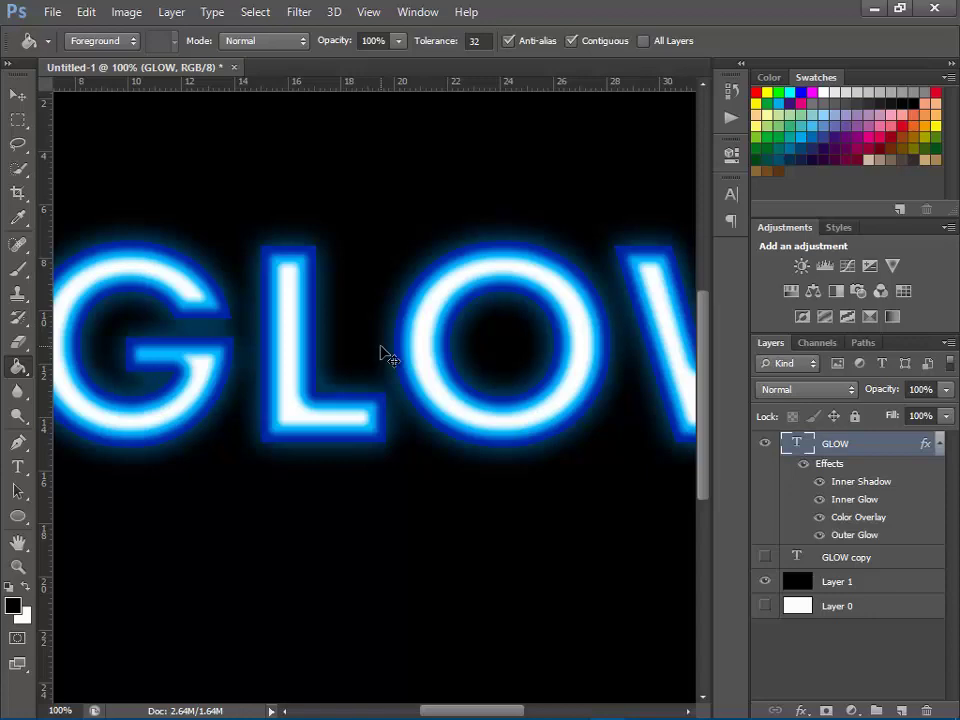
Turn on GLOW's Inner Shadow and set its colour to dark navy #000f48
right_click(870, 445)
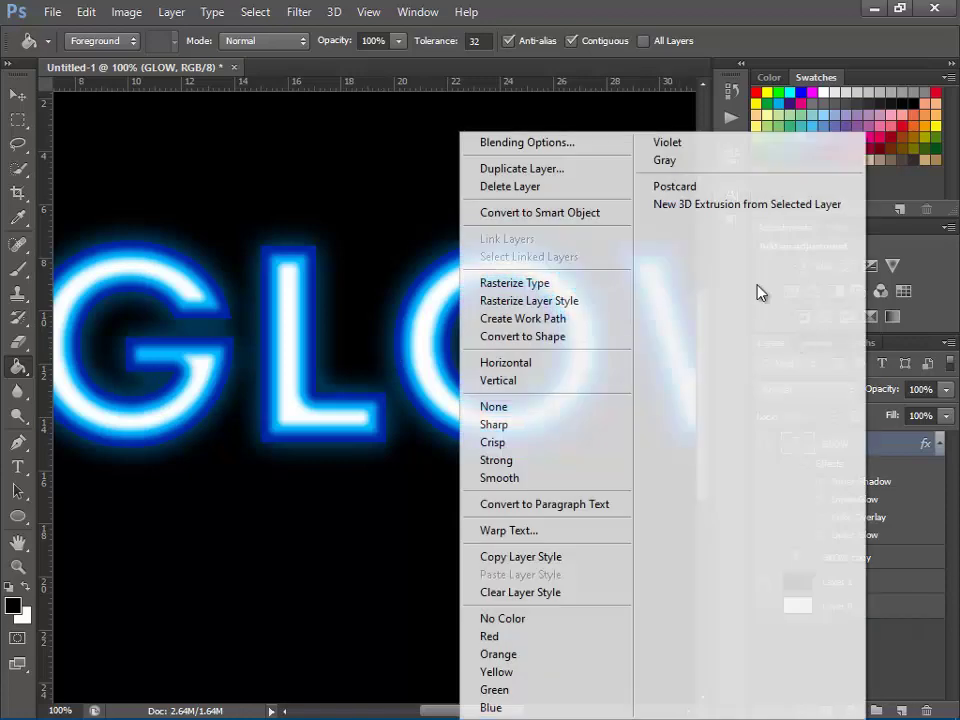
click(615, 142)
key(space)
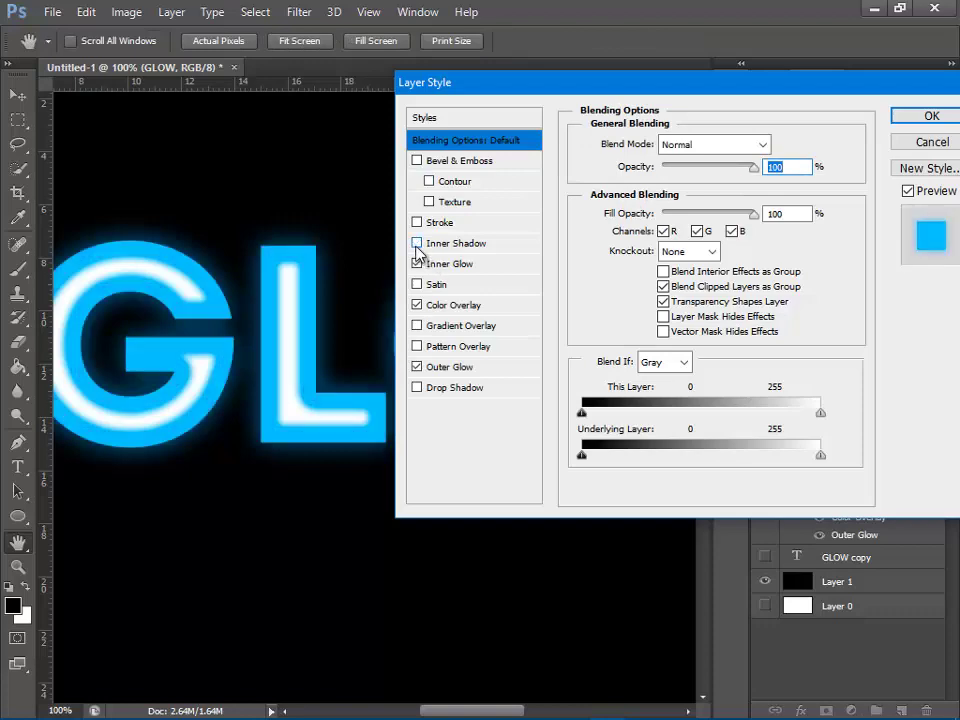
click(462, 245)
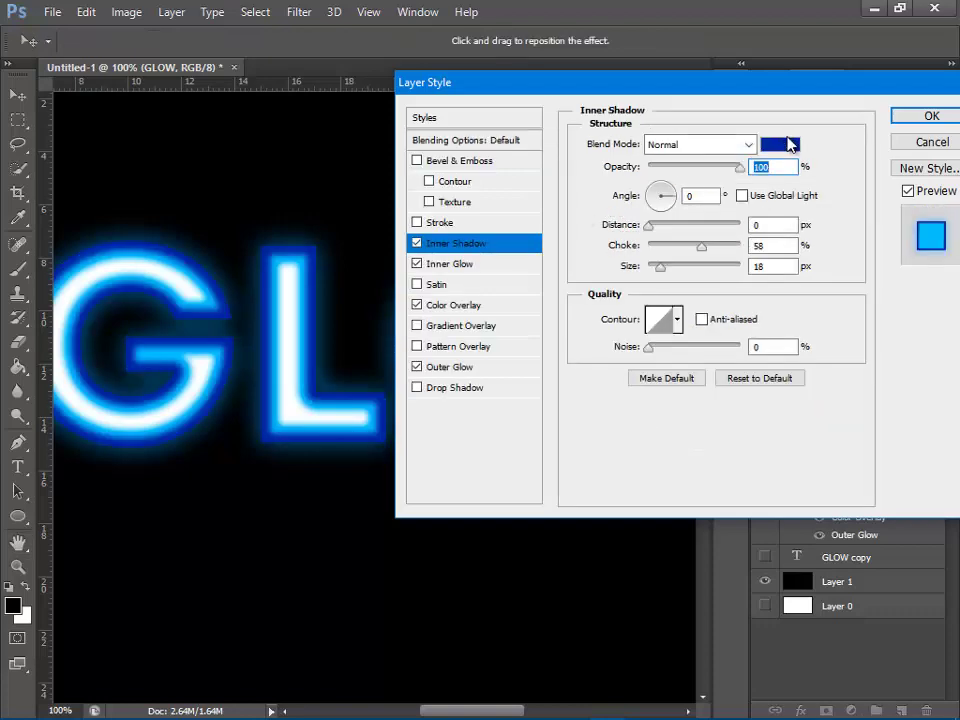
click(770, 145)
click(622, 287)
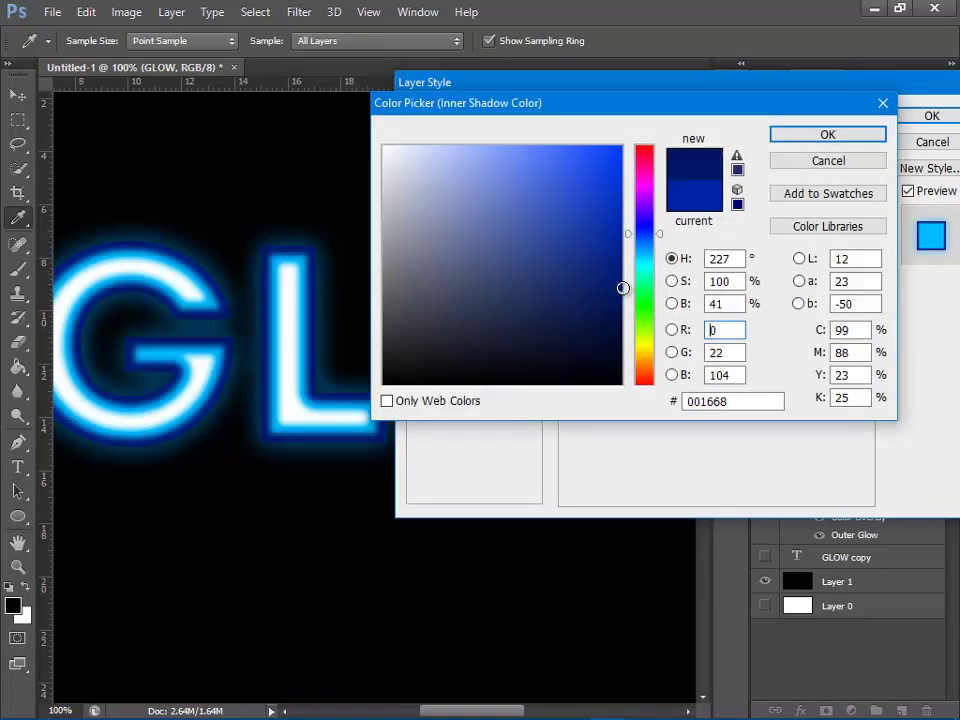
click(621, 310)
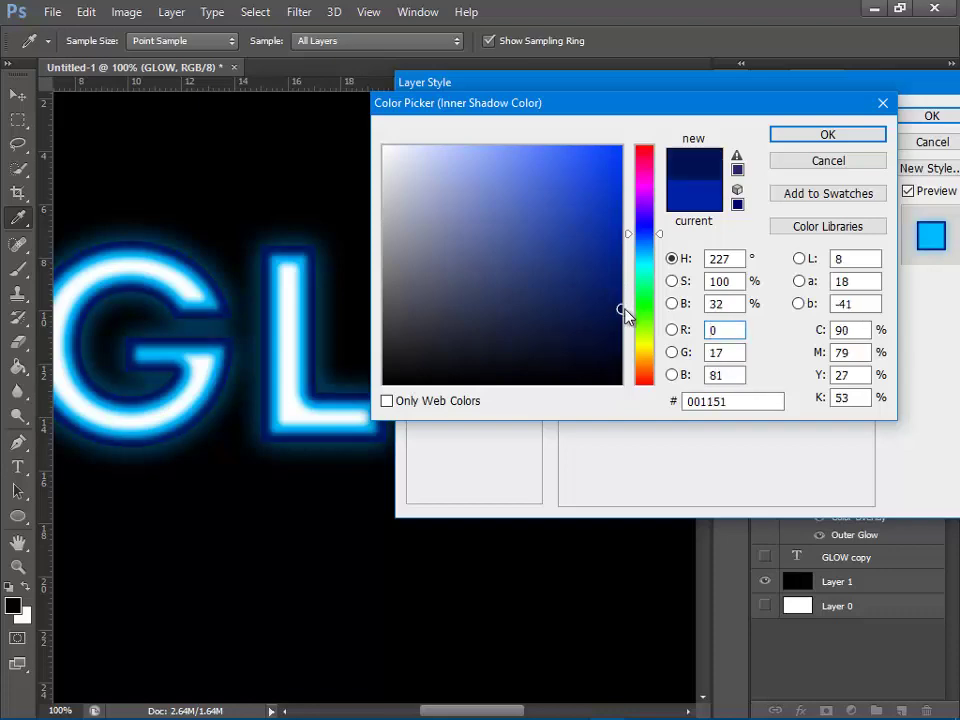
click(621, 318)
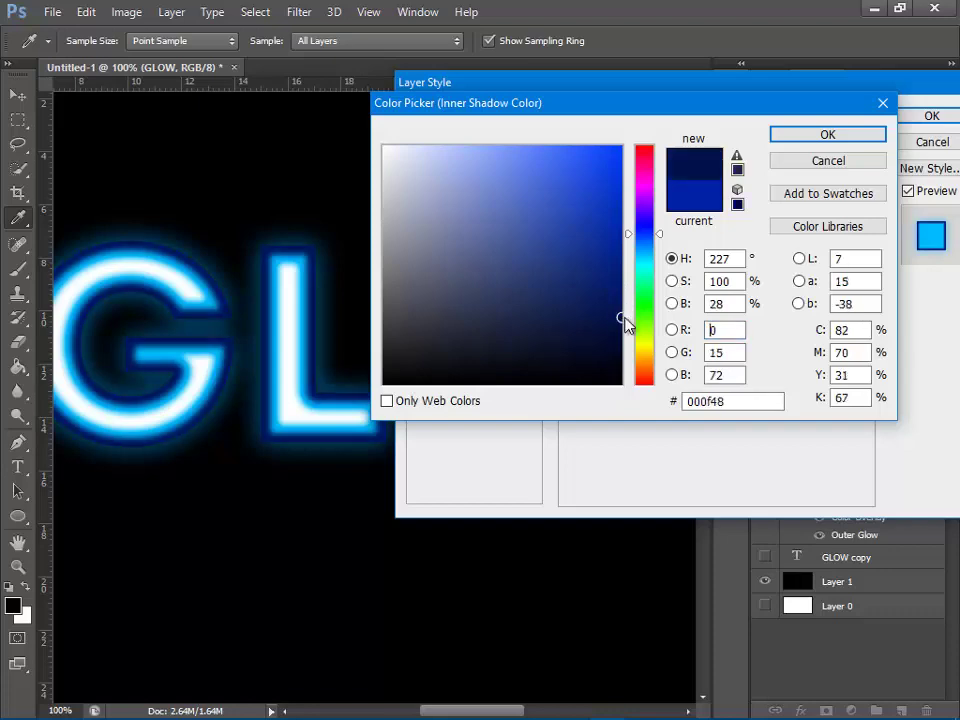
click(805, 137)
click(932, 116)
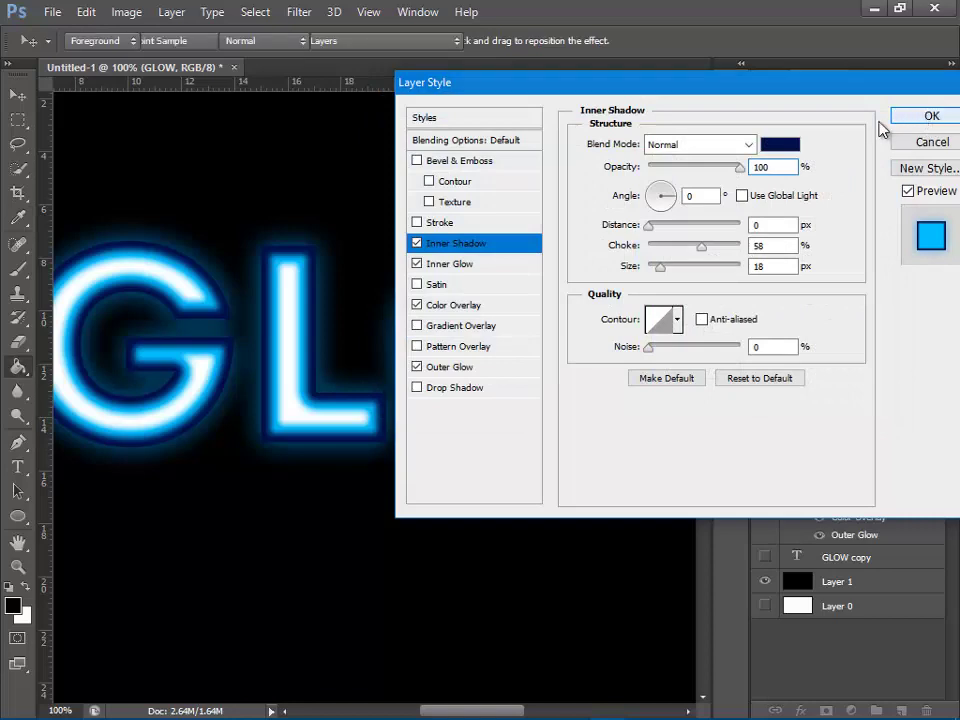
Switch to the Move tool, collapse GLOW's effects list, and hide the GLOW layer
scroll(410, 318, down, 1)
scroll(410, 318, down, 2)
scroll(410, 318, down, 2)
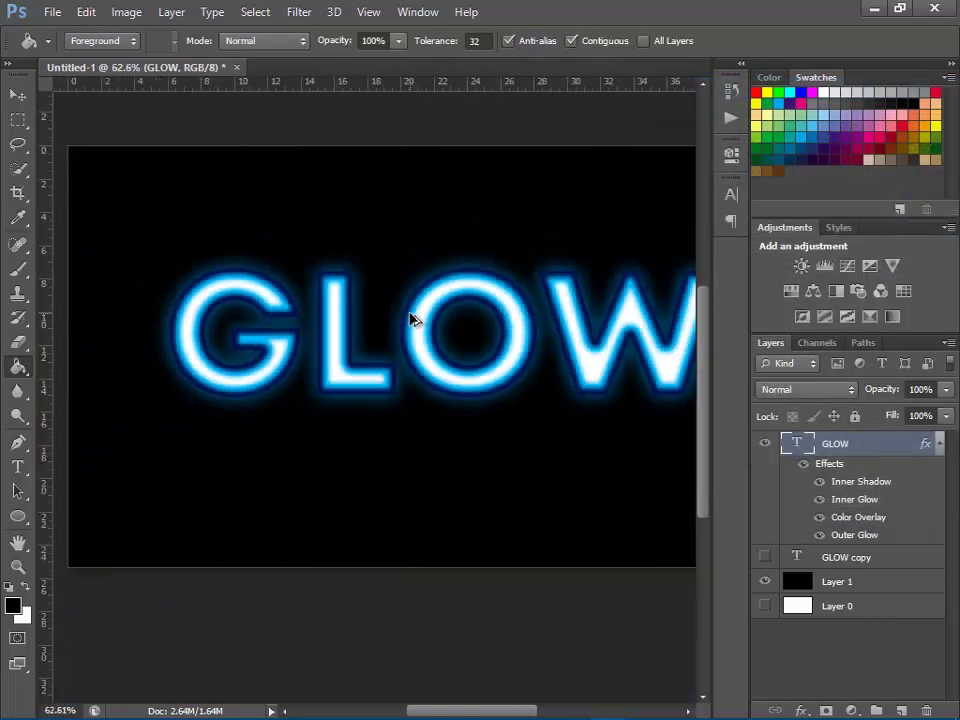
scroll(506, 336, up, 2)
scroll(506, 330, up, 4)
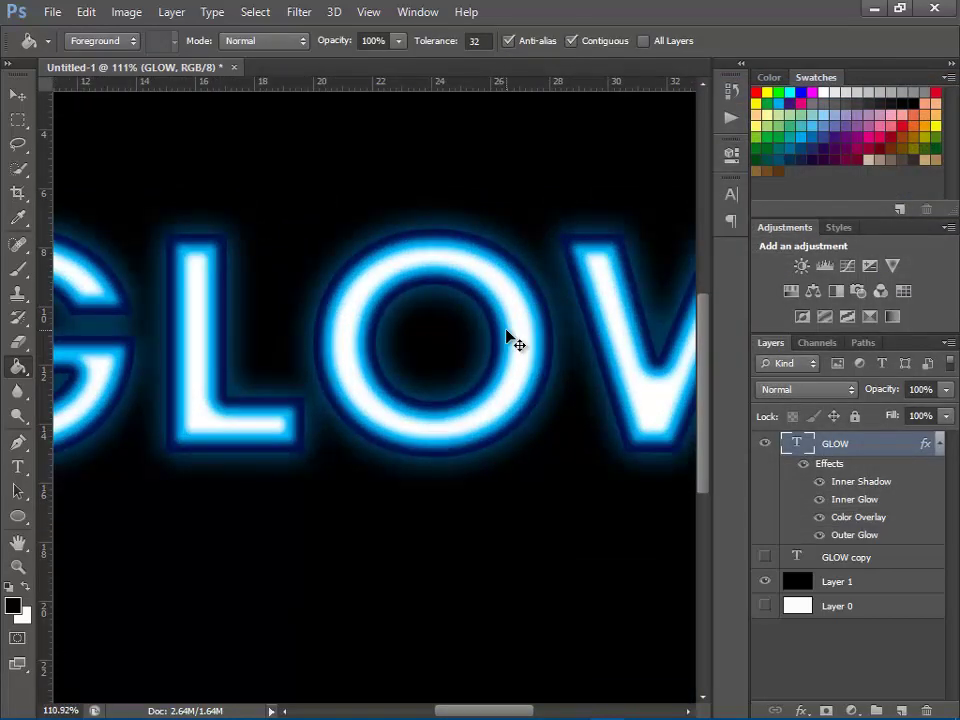
click(20, 95)
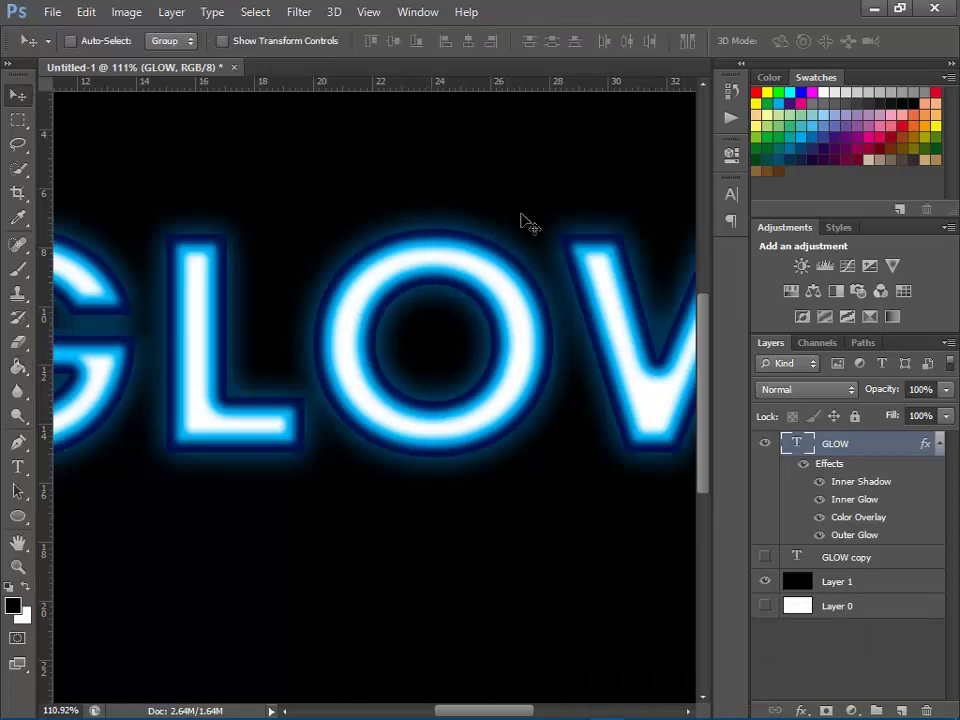
click(941, 444)
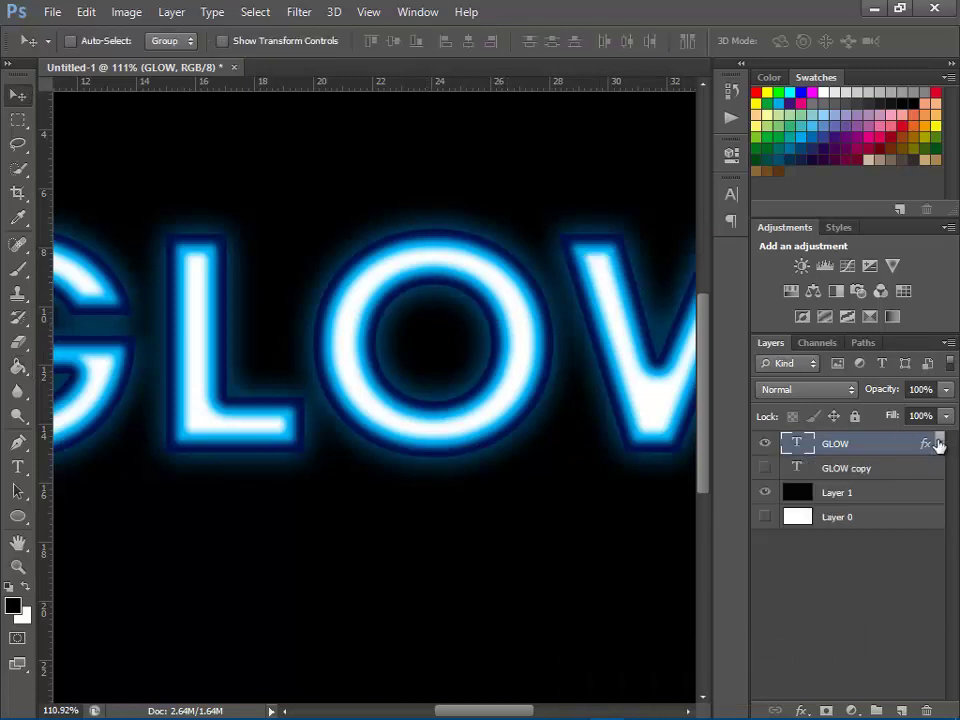
click(765, 443)
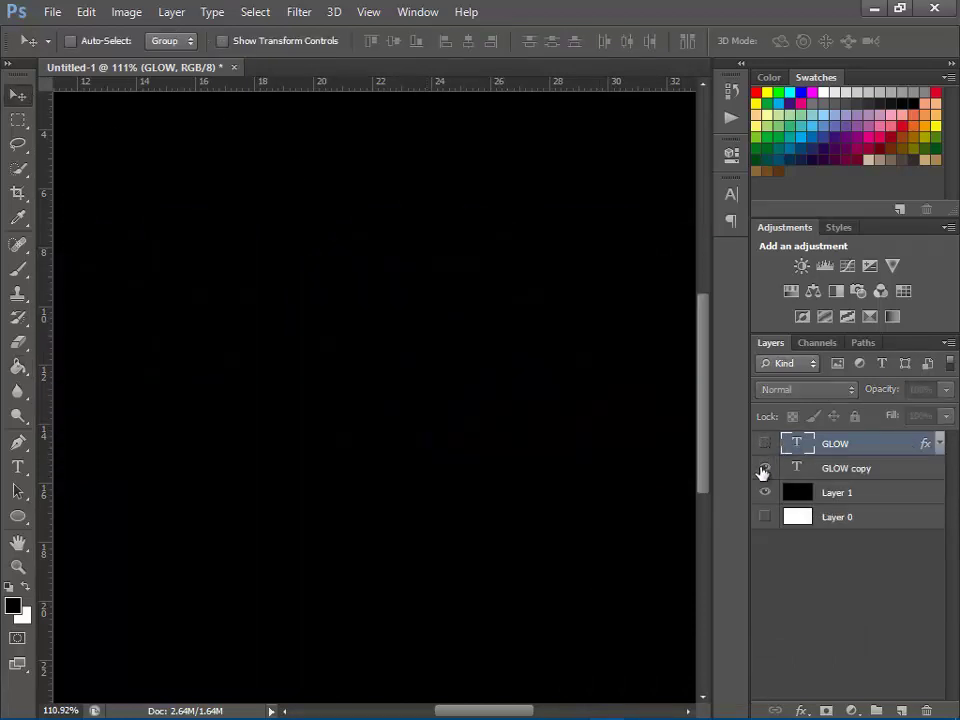
Add a pink Color Overlay to the GLOW copy layer
right_click(902, 472)
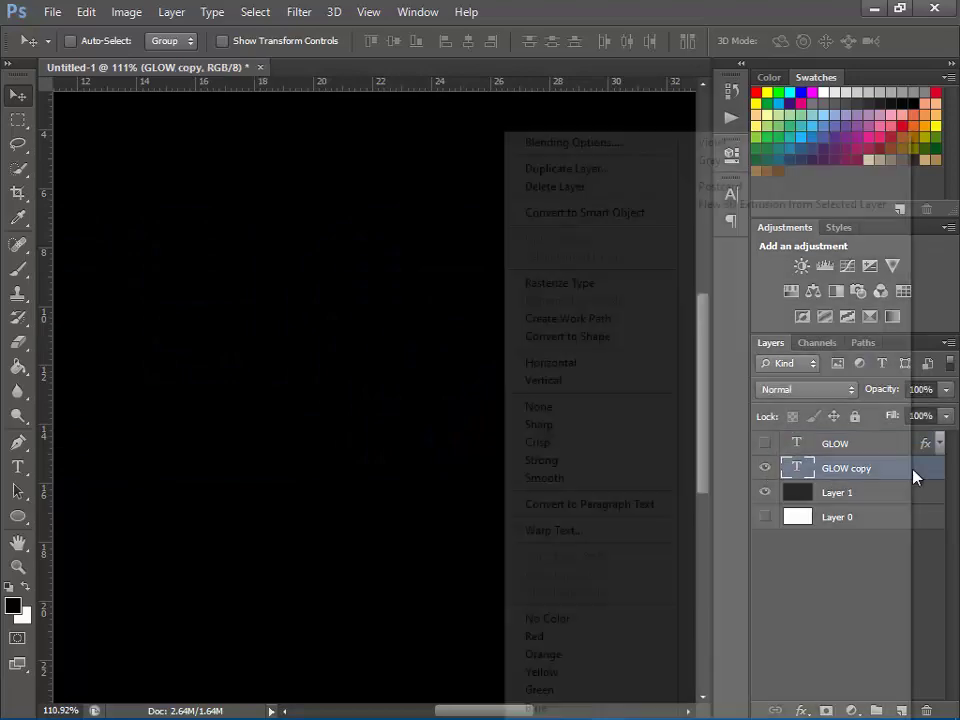
click(564, 146)
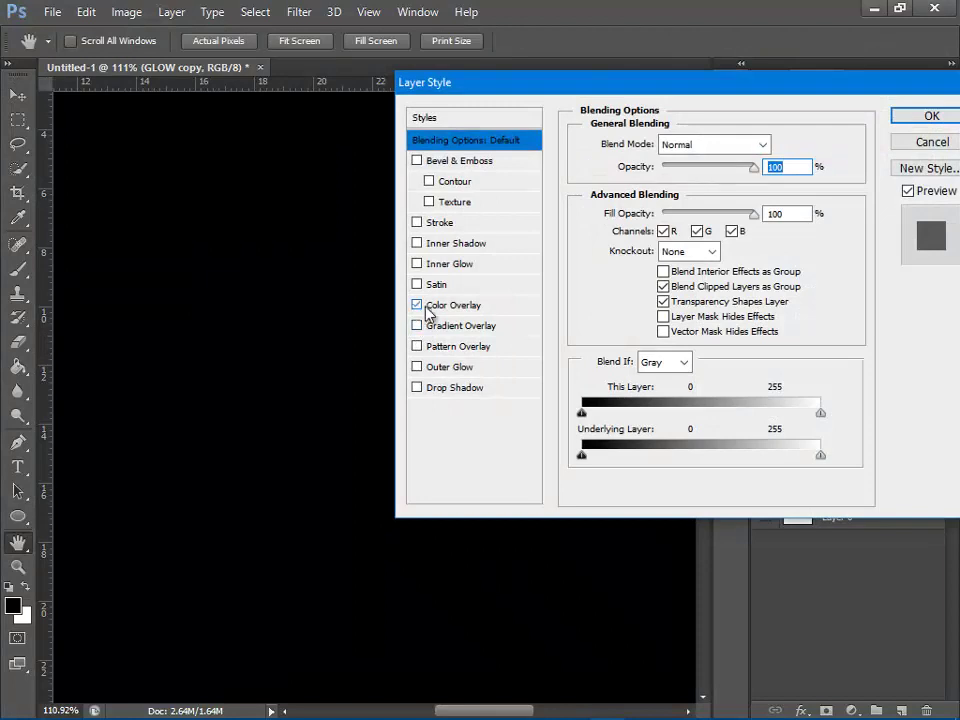
click(450, 305)
click(783, 146)
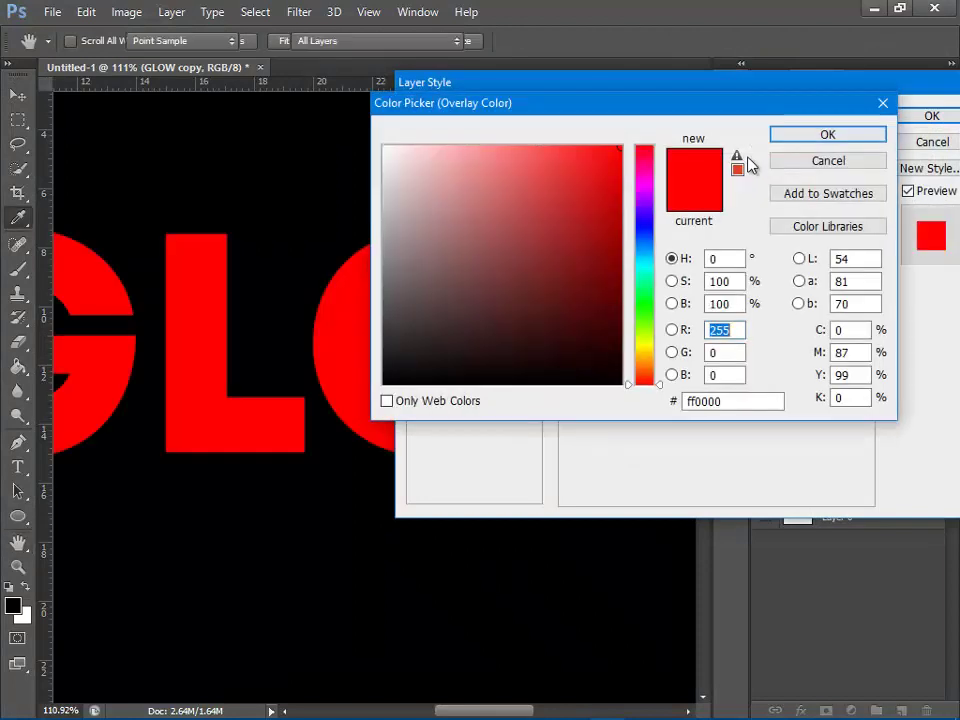
click(643, 158)
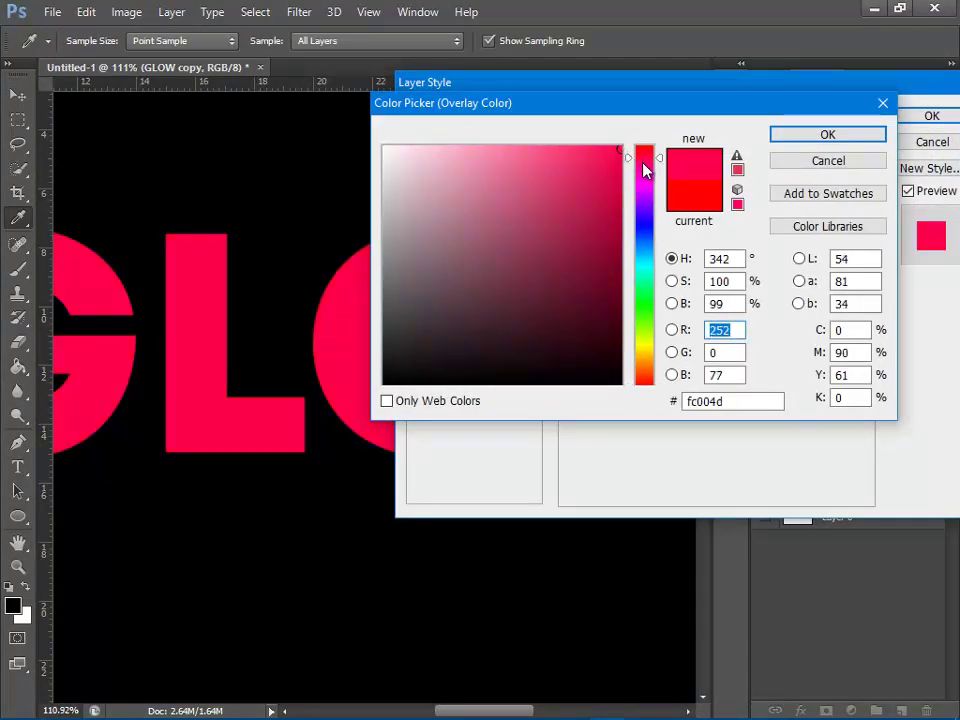
drag(643, 165, 631, 168)
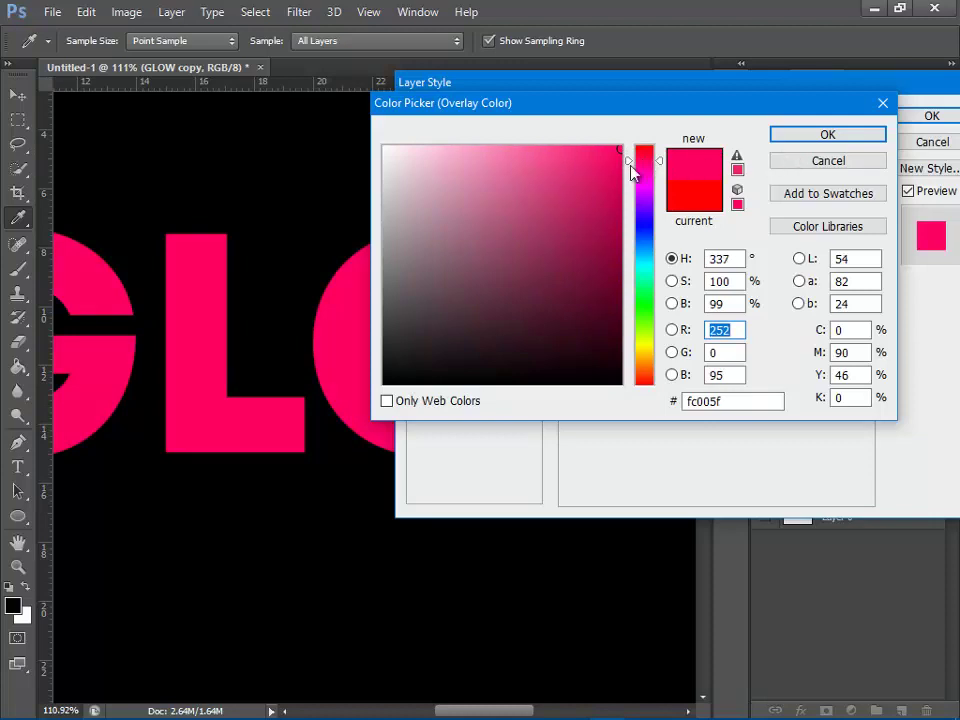
click(643, 167)
click(790, 135)
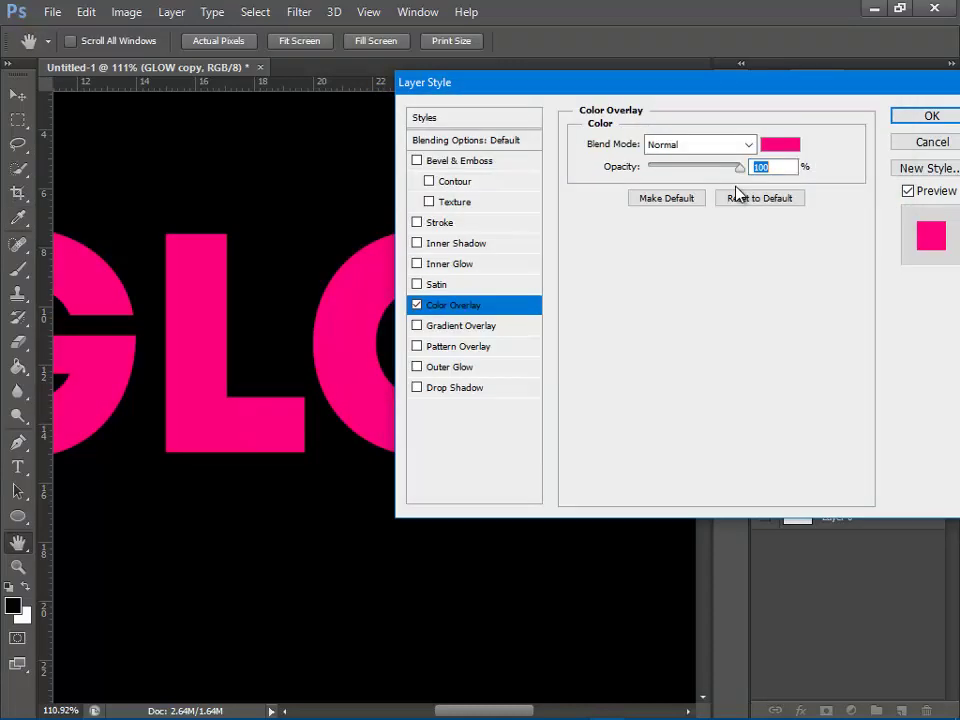
Lighten the overlay to pink #ff4da5, then switch Color Overlay off
click(797, 150)
click(550, 145)
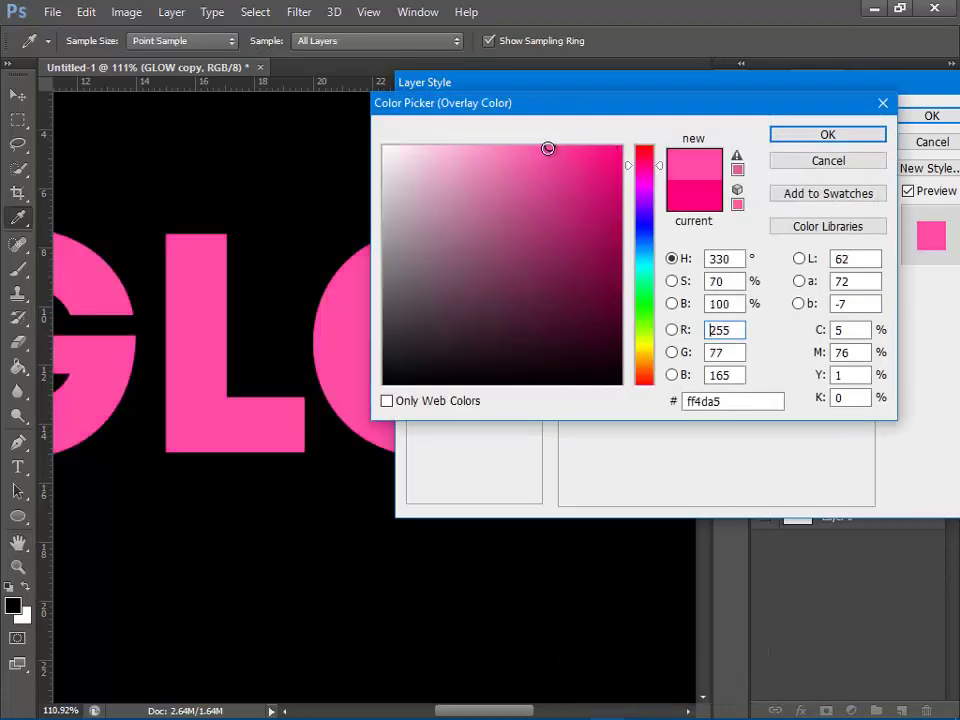
click(800, 140)
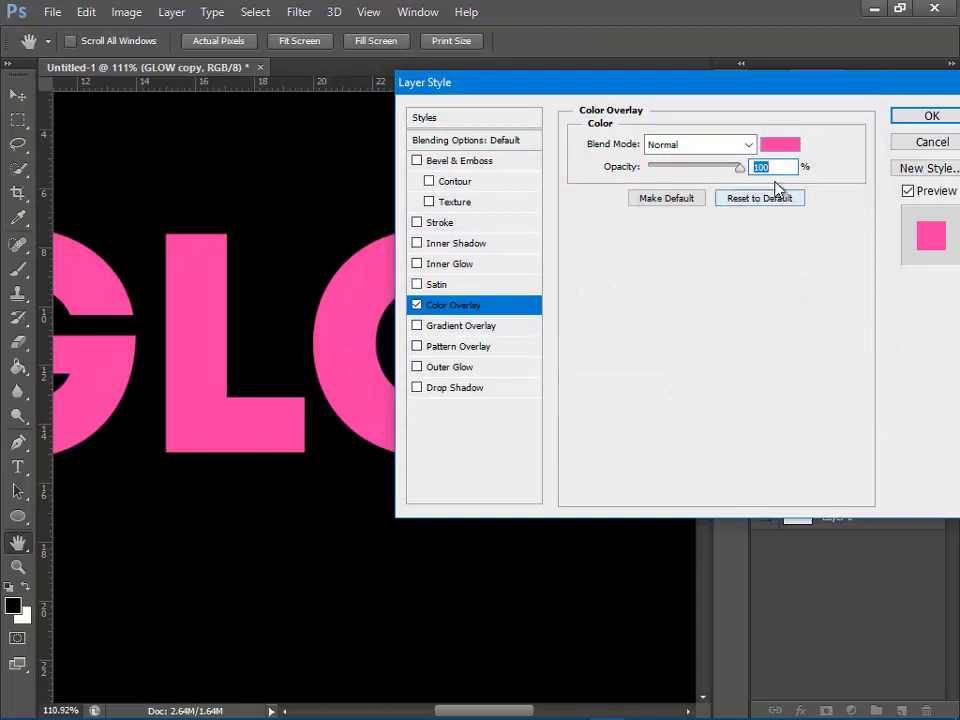
click(417, 305)
Enable Gradient Overlay and recolour the gradient's dark end stop to dark magenta
click(417, 326)
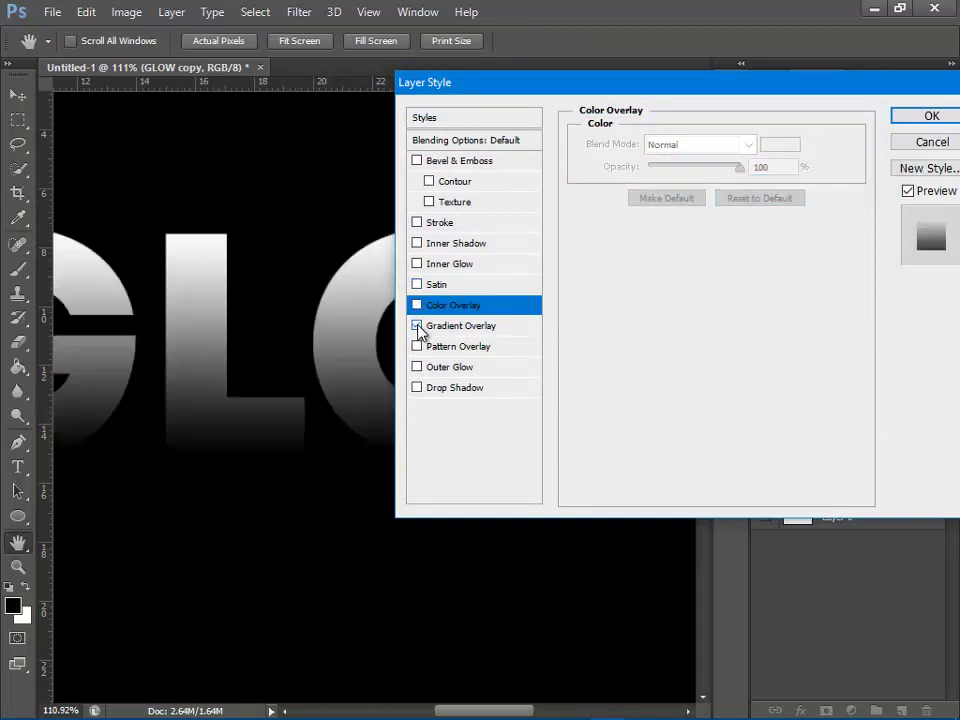
click(455, 326)
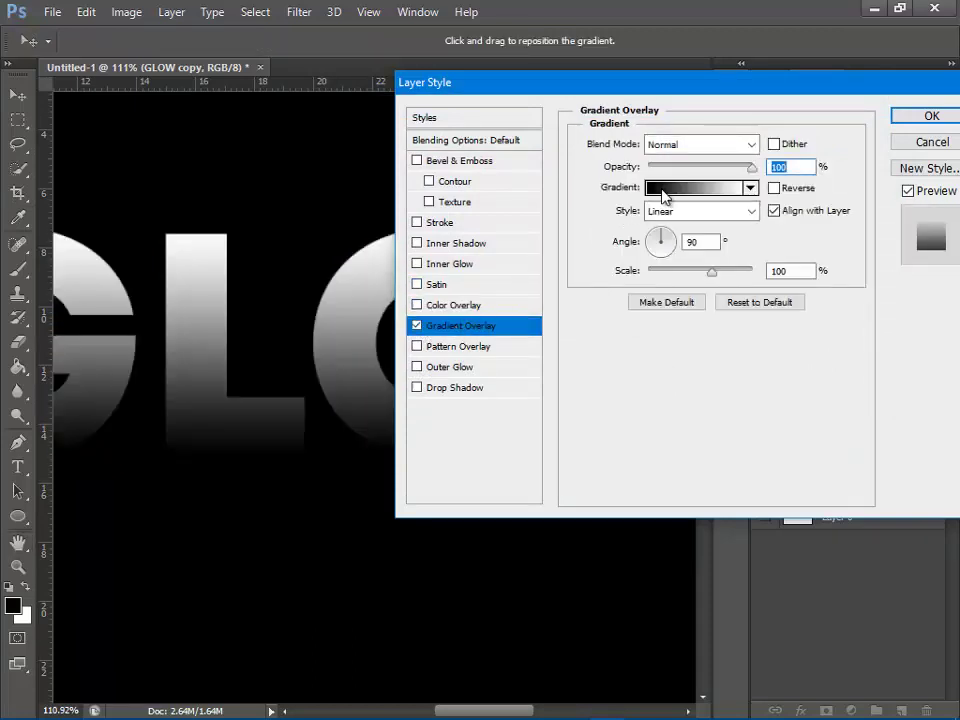
click(665, 188)
double_click(584, 397)
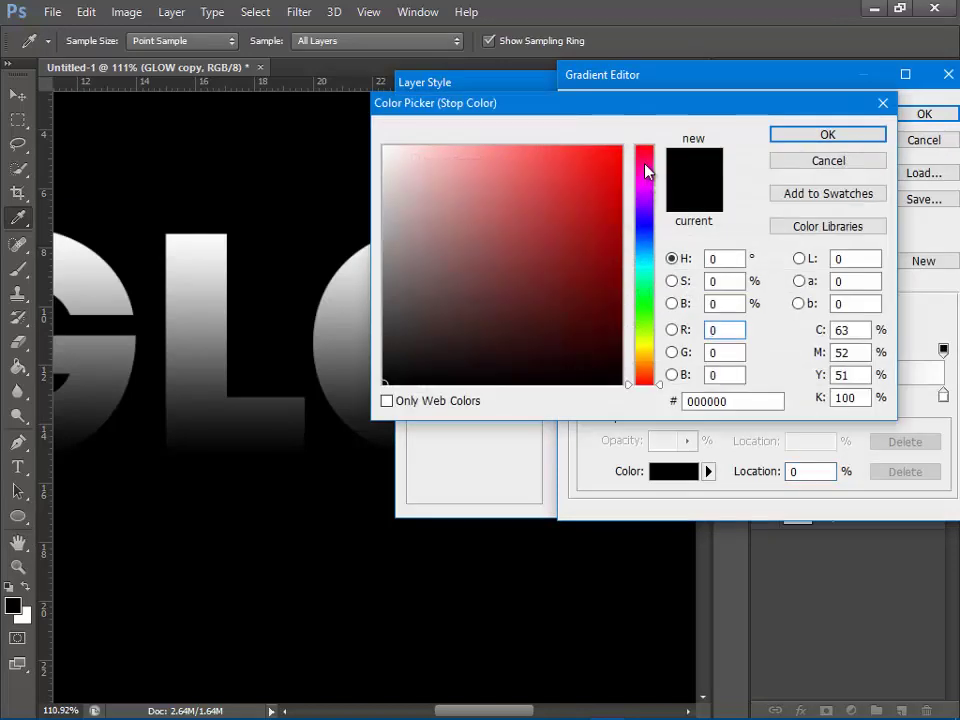
click(643, 165)
click(620, 248)
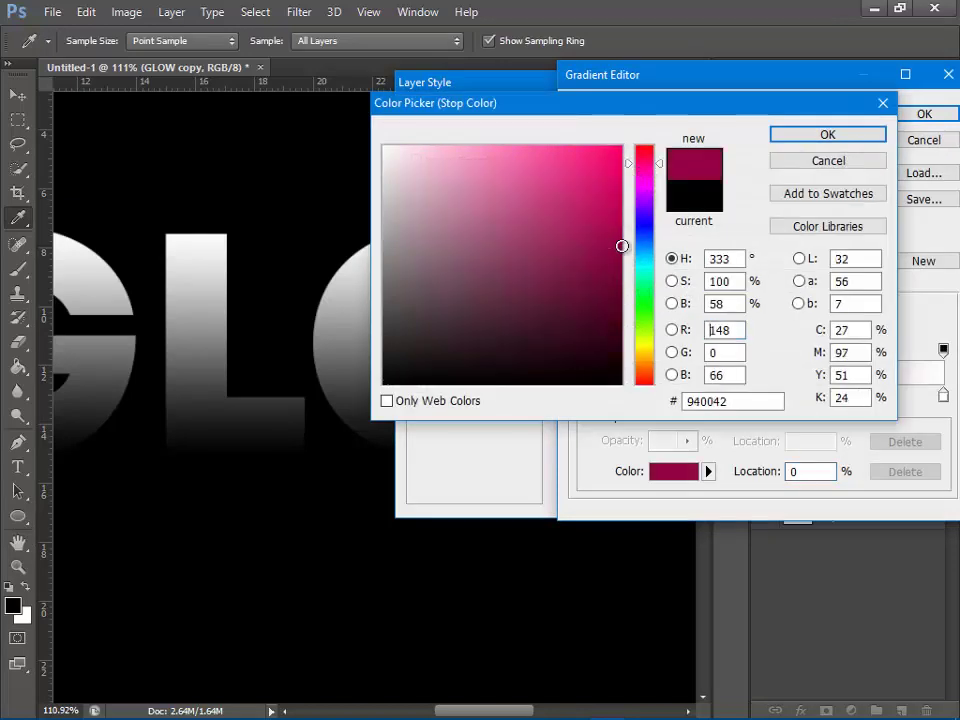
click(797, 141)
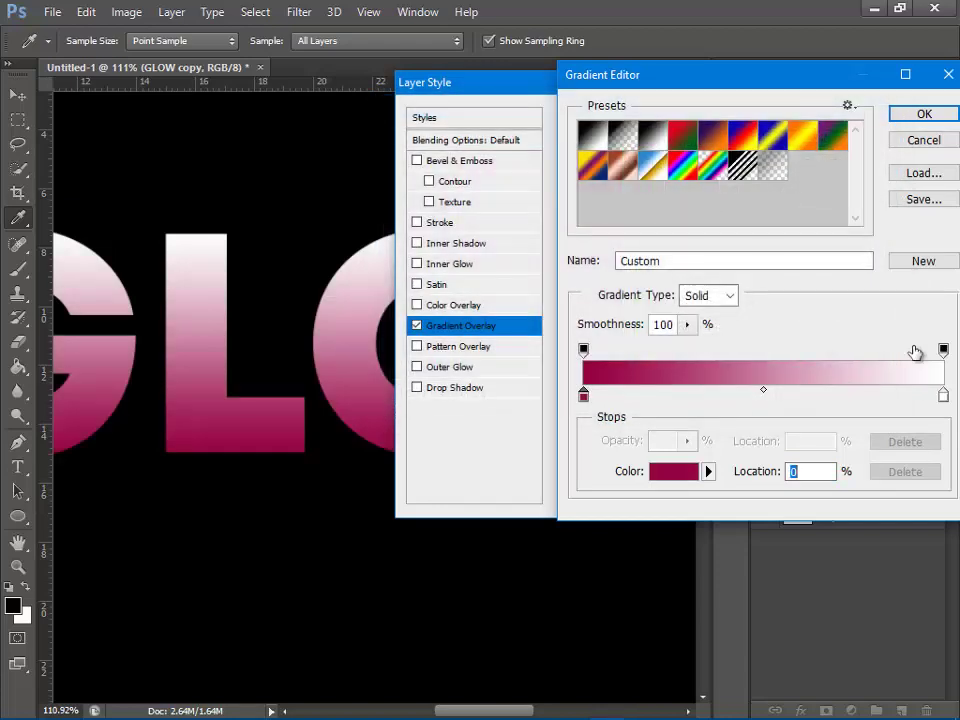
Recolour the right gradient stop a light pink and add a stop at 30%
double_click(943, 396)
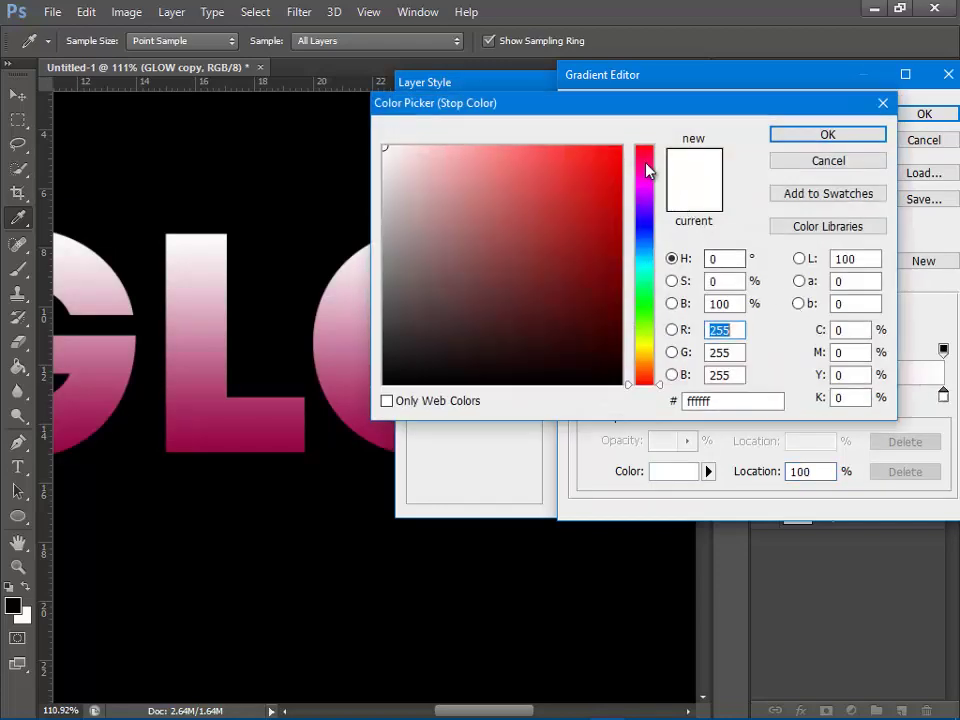
click(641, 163)
click(534, 141)
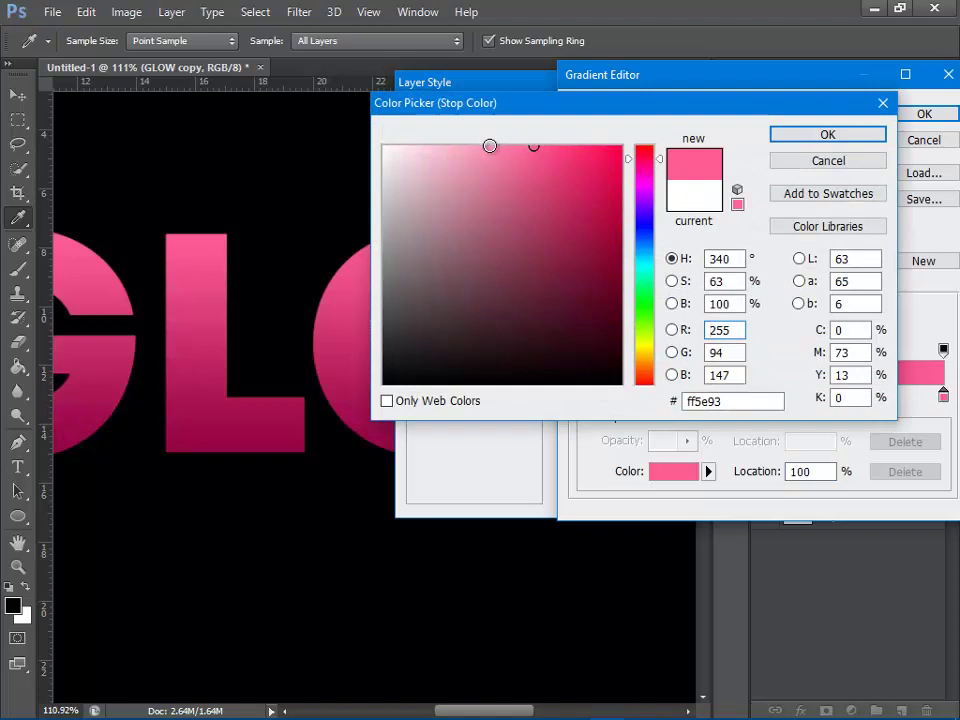
click(497, 147)
drag(645, 172, 650, 143)
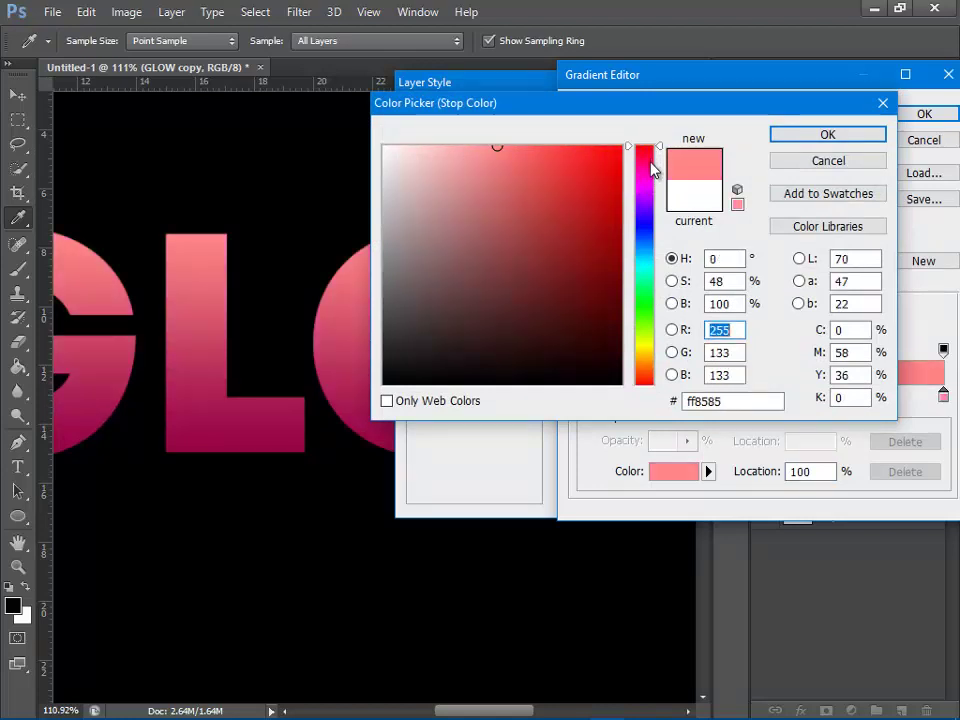
click(650, 165)
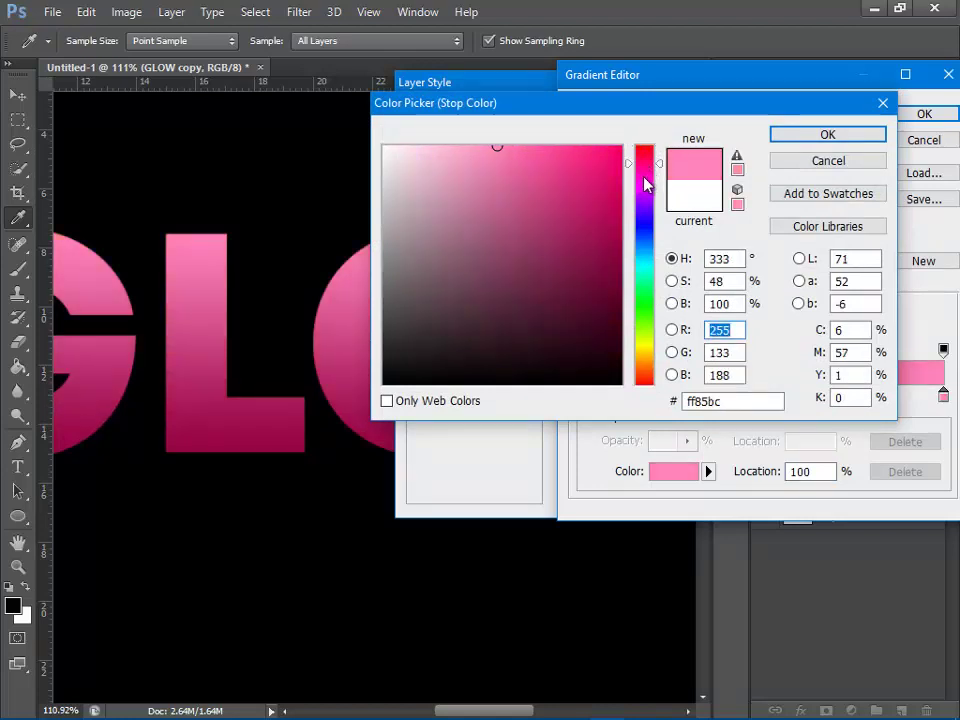
drag(648, 180, 649, 168)
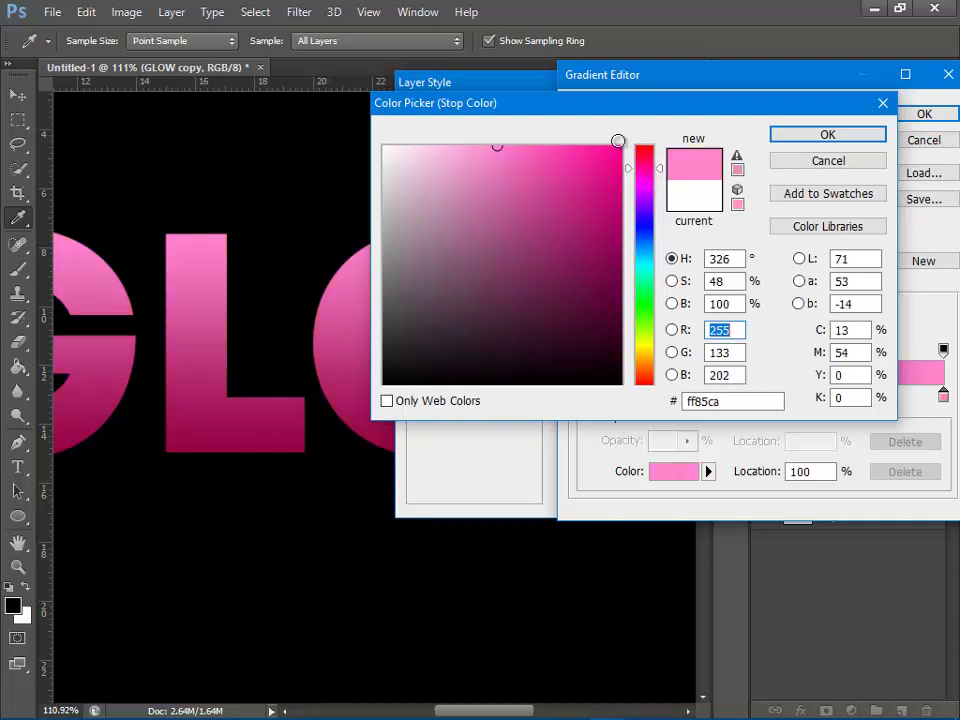
click(620, 146)
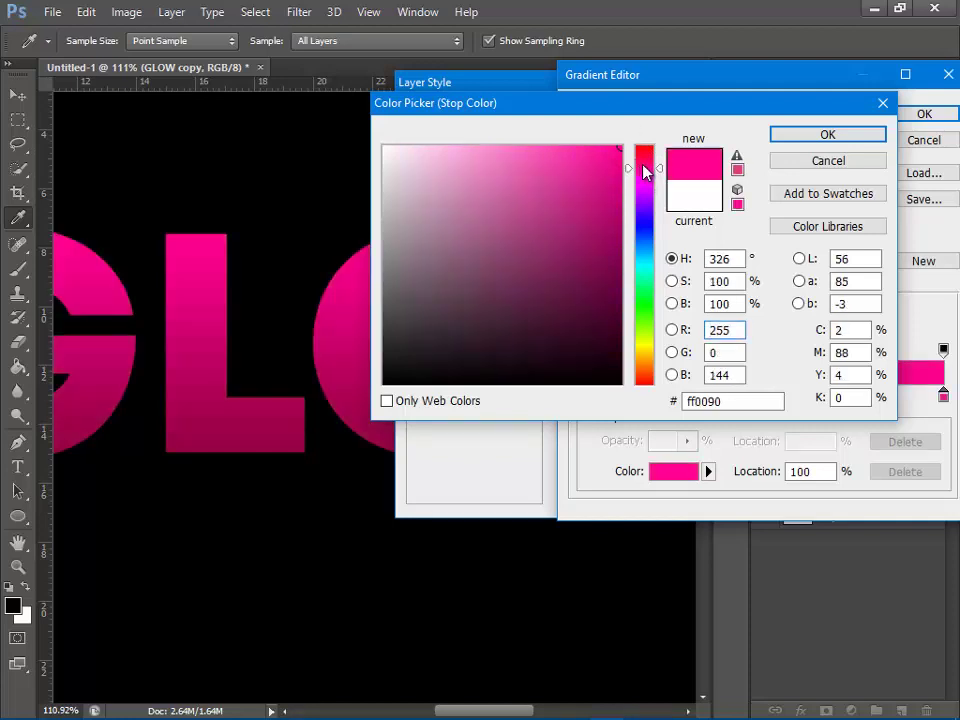
drag(644, 167, 632, 163)
click(536, 152)
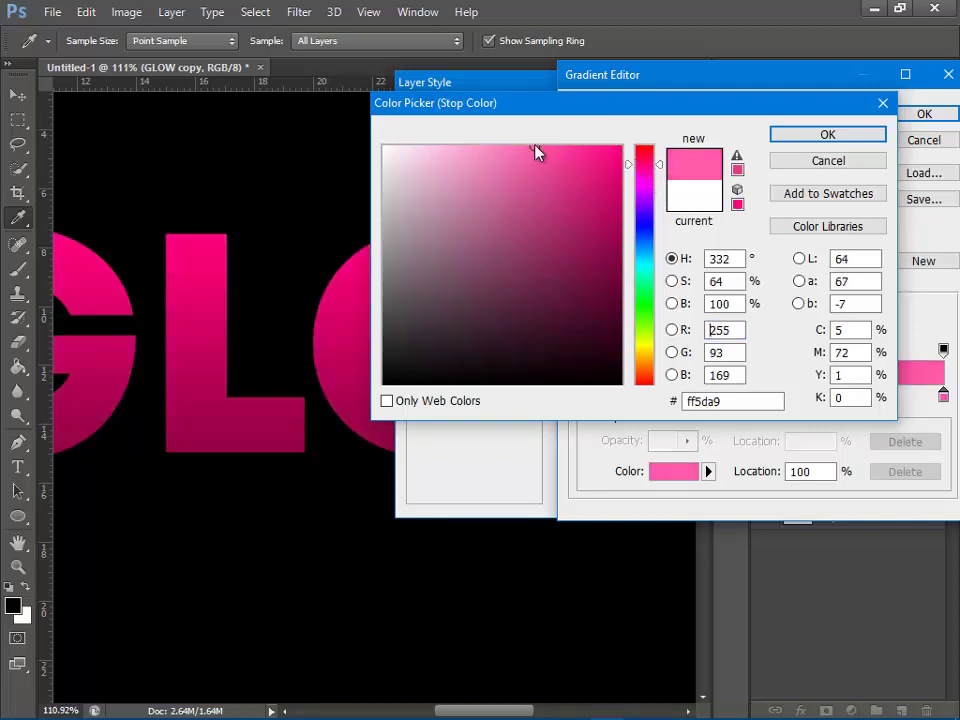
click(521, 143)
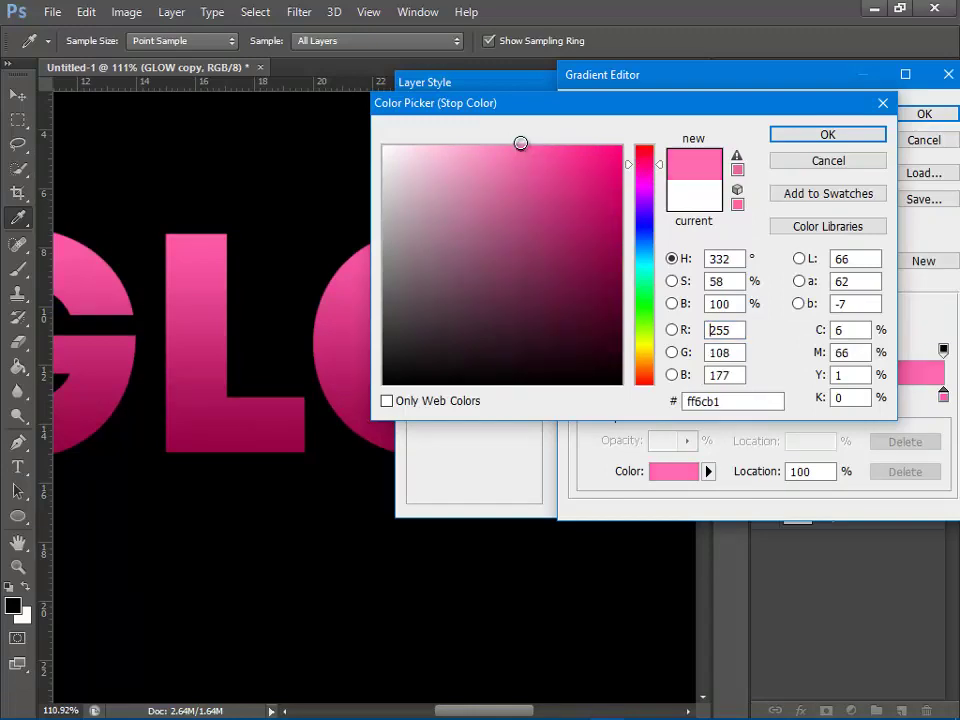
click(800, 136)
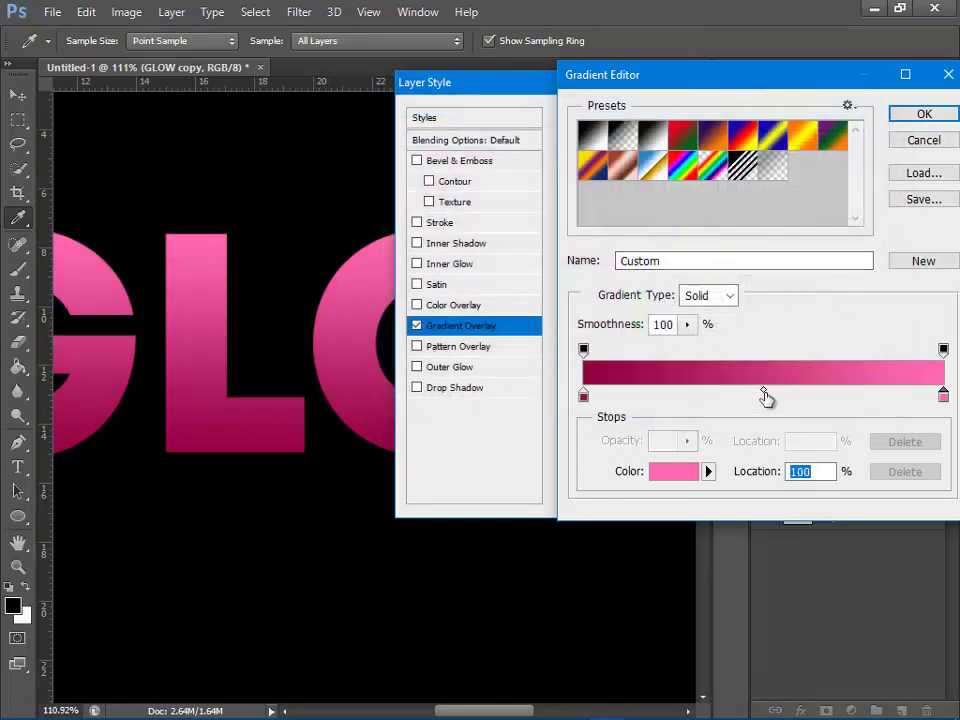
click(691, 397)
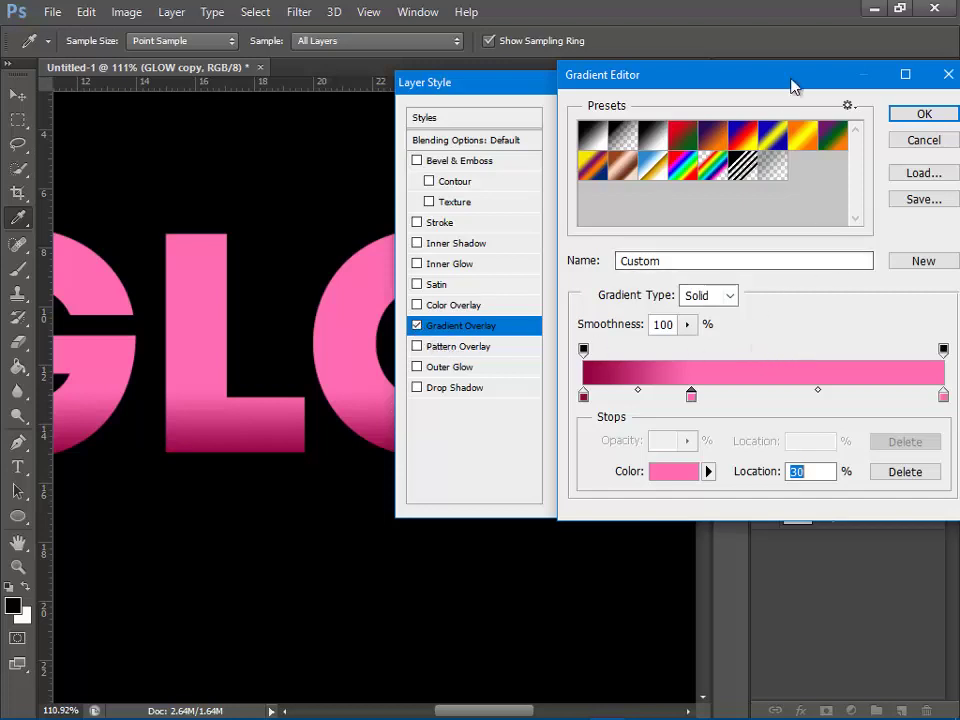
drag(793, 81, 741, 83)
Discard the gradient edits and switch from Gradient Overlay to Color Overlay
click(874, 143)
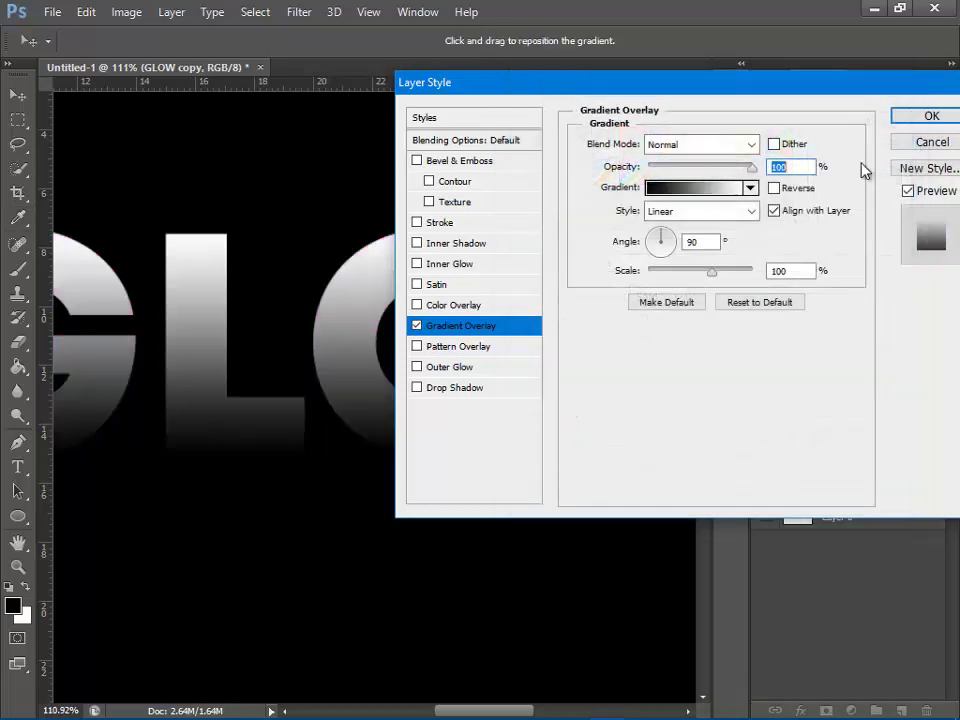
click(416, 305)
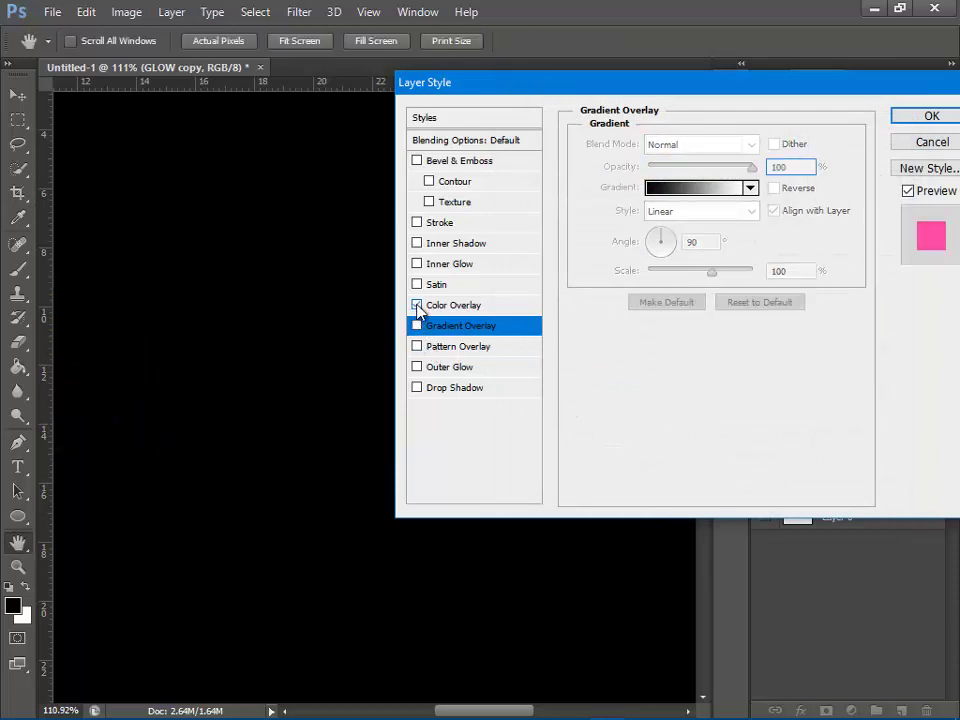
click(417, 326)
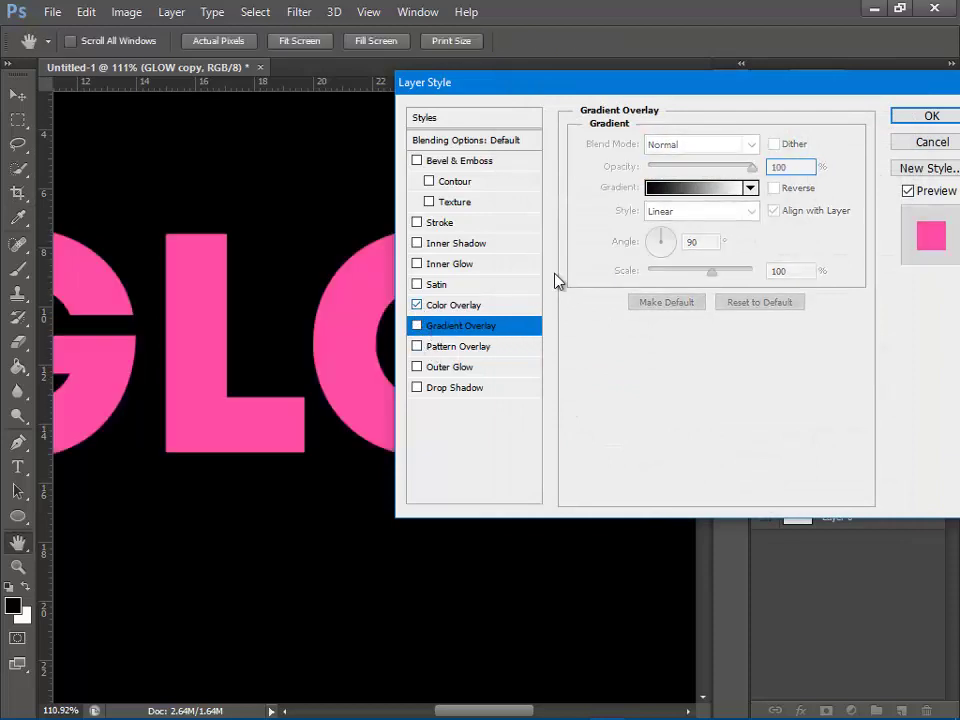
click(465, 307)
Copy the overlay colour's hex code ff4da5, then turn Color Overlay off again
click(785, 146)
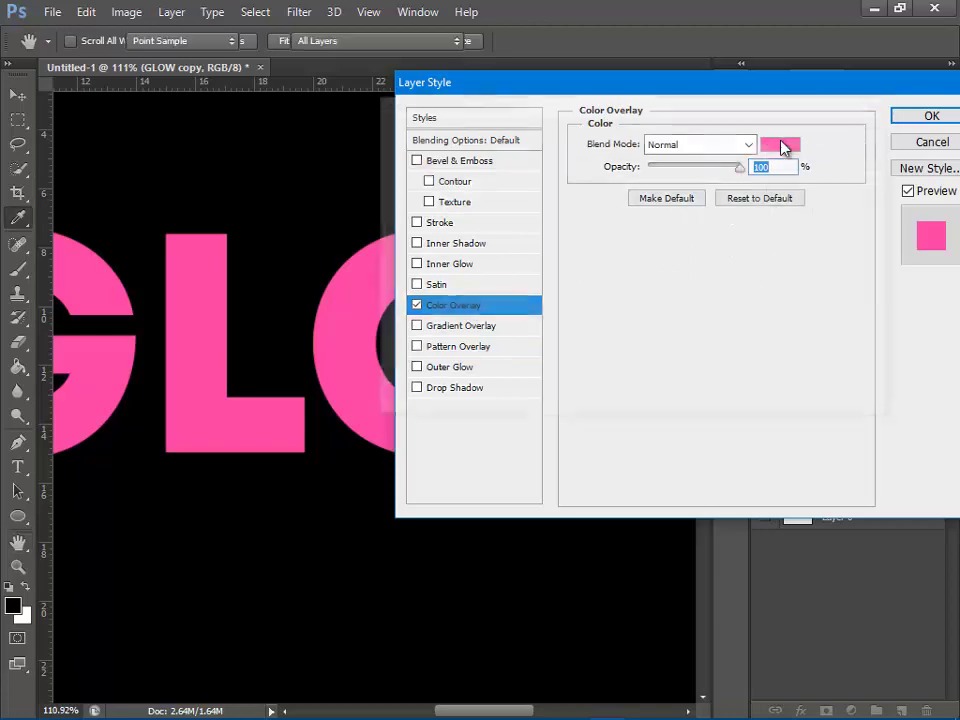
double_click(729, 400)
right_click(686, 400)
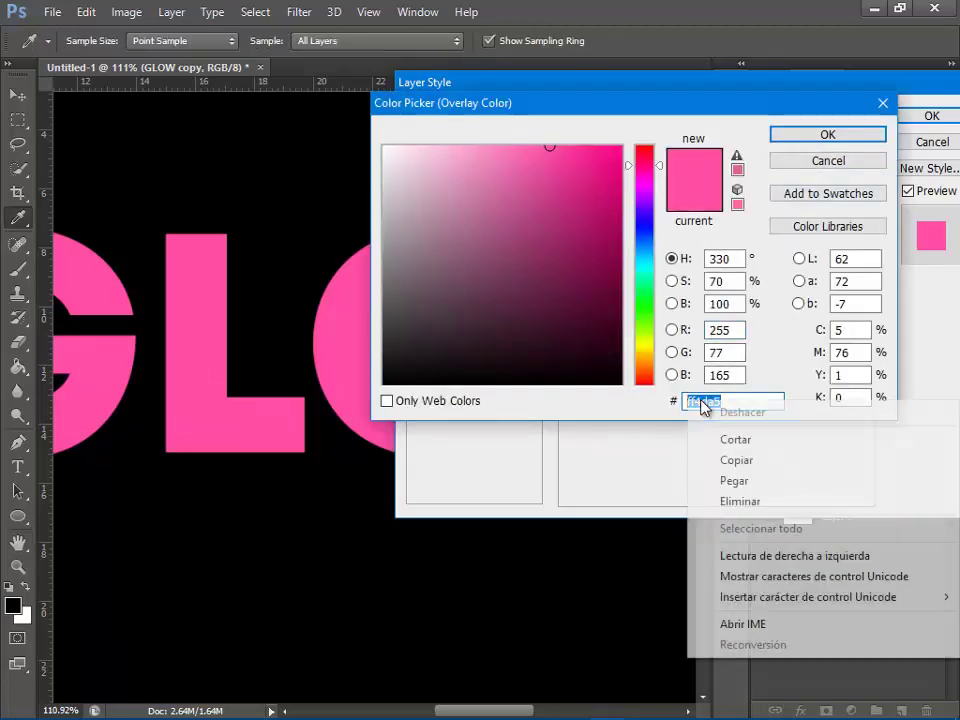
click(745, 459)
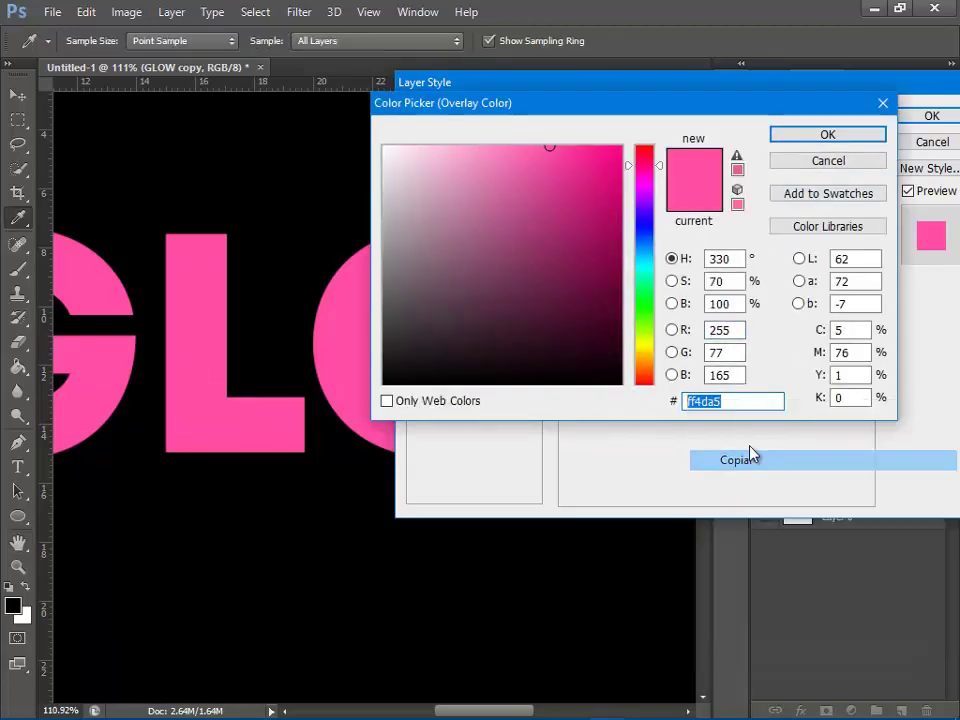
click(825, 134)
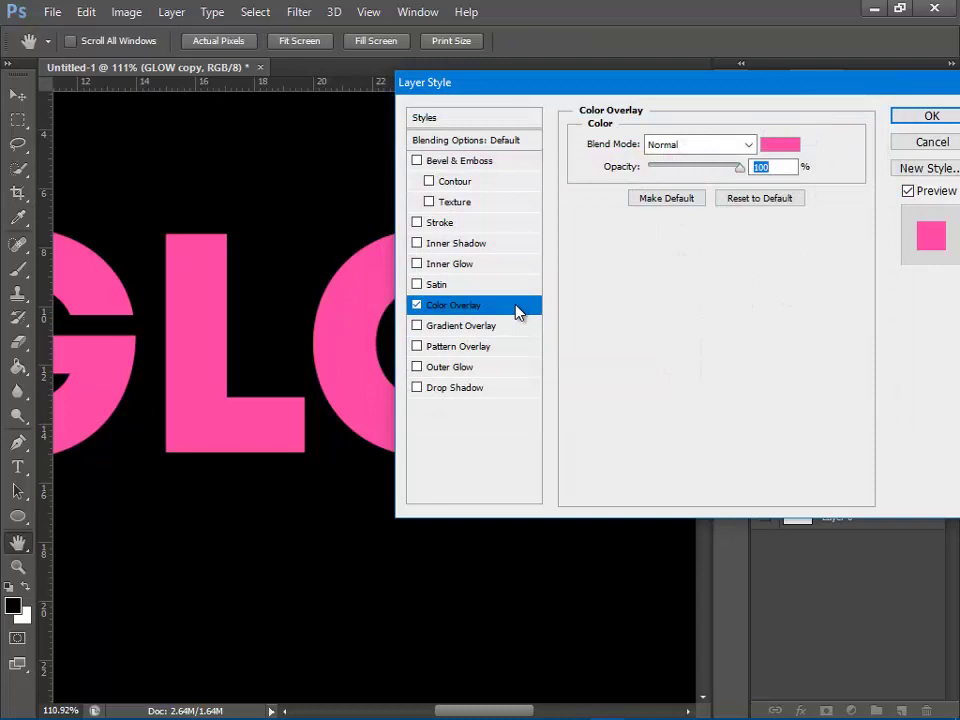
click(417, 306)
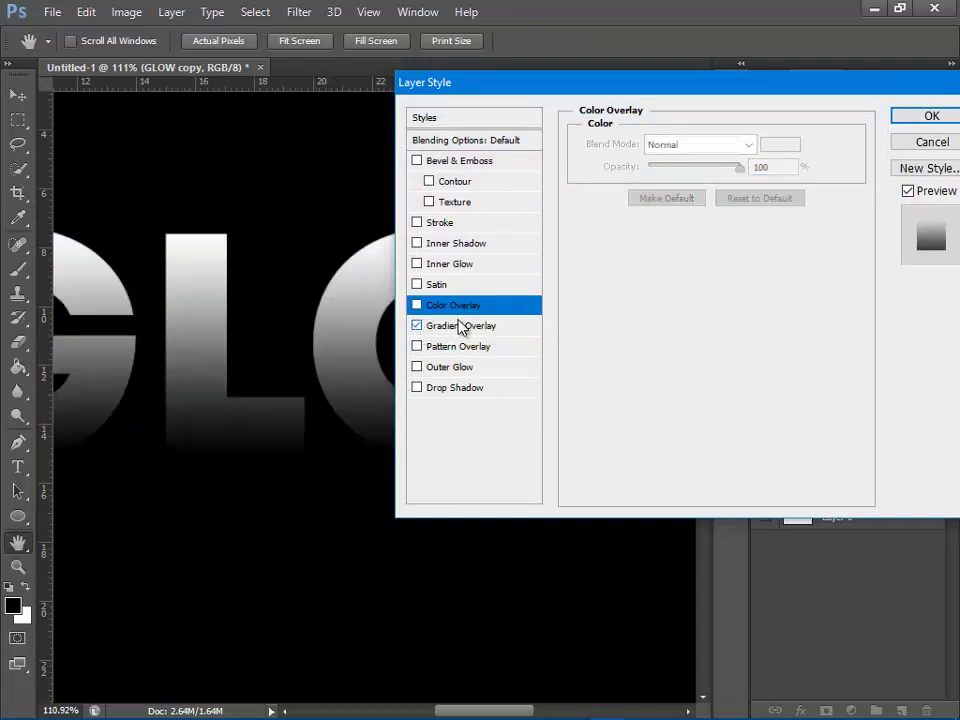
click(420, 328)
Set the gradient's left stop to dark magenta 940049
click(694, 196)
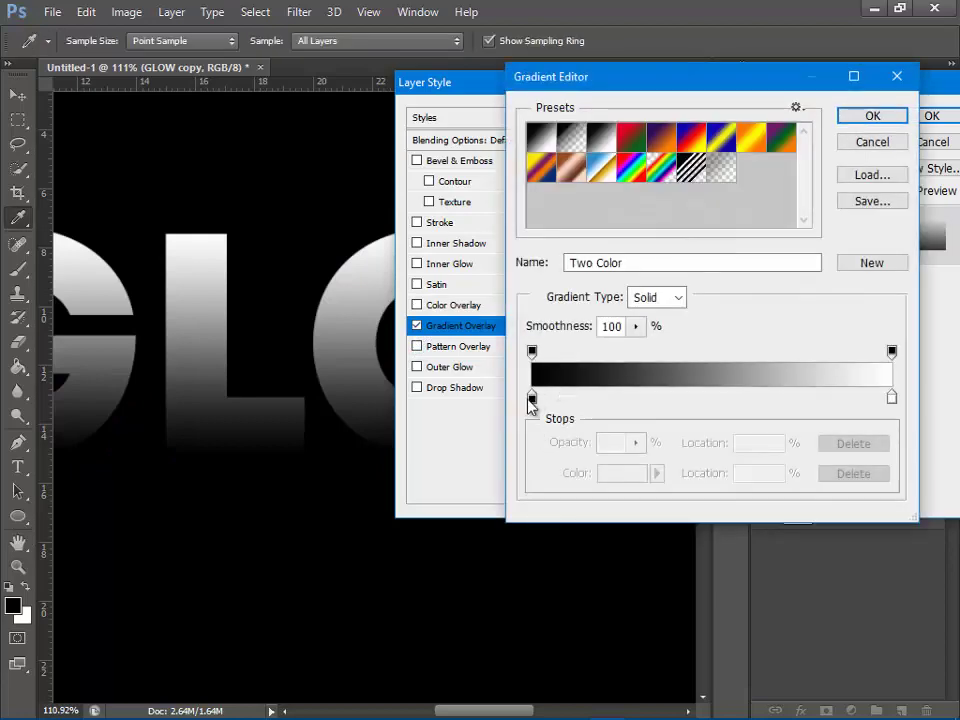
click(532, 398)
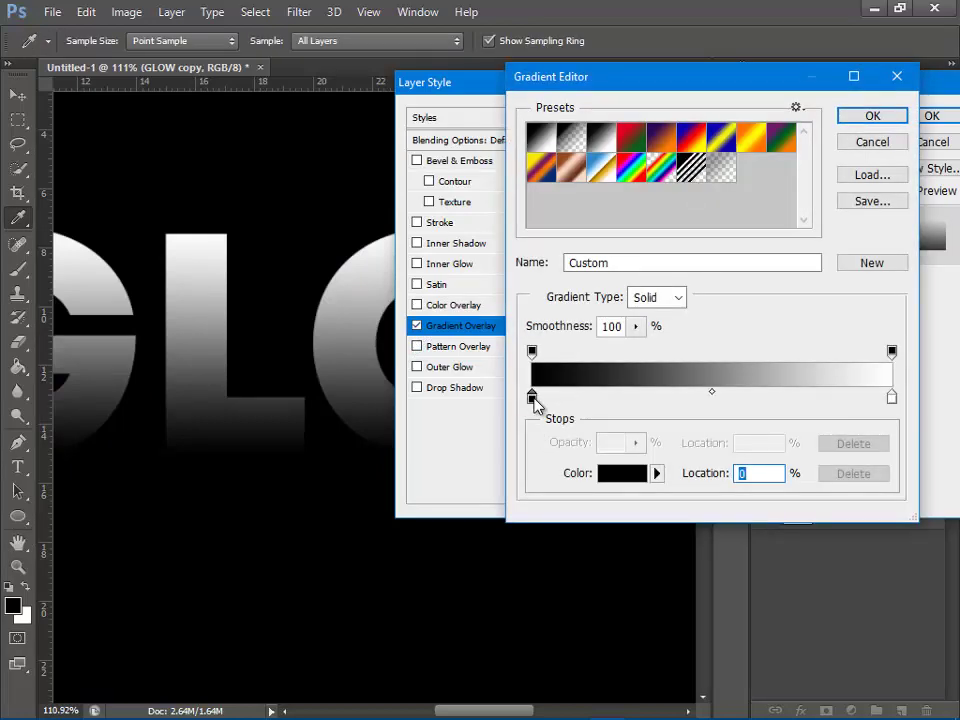
double_click(532, 399)
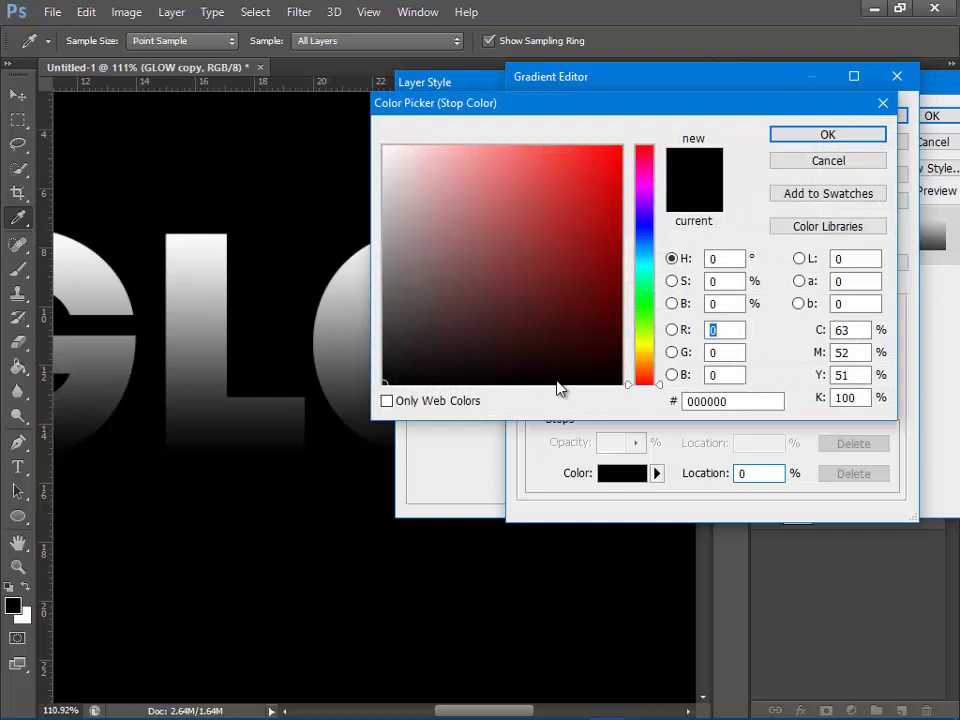
click(645, 172)
drag(598, 171, 648, 246)
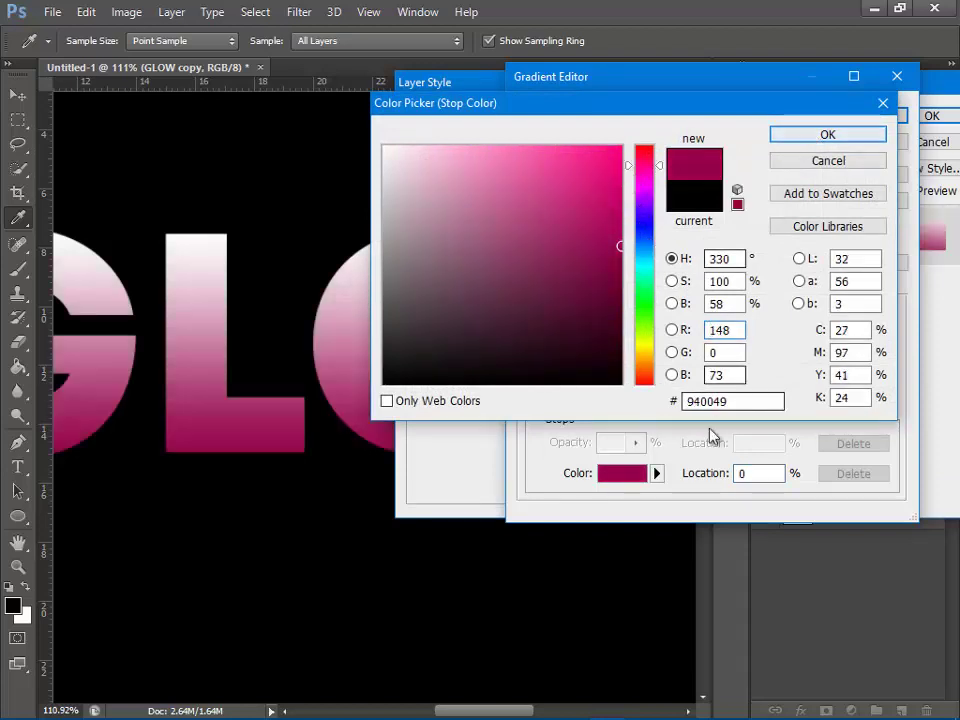
click(828, 136)
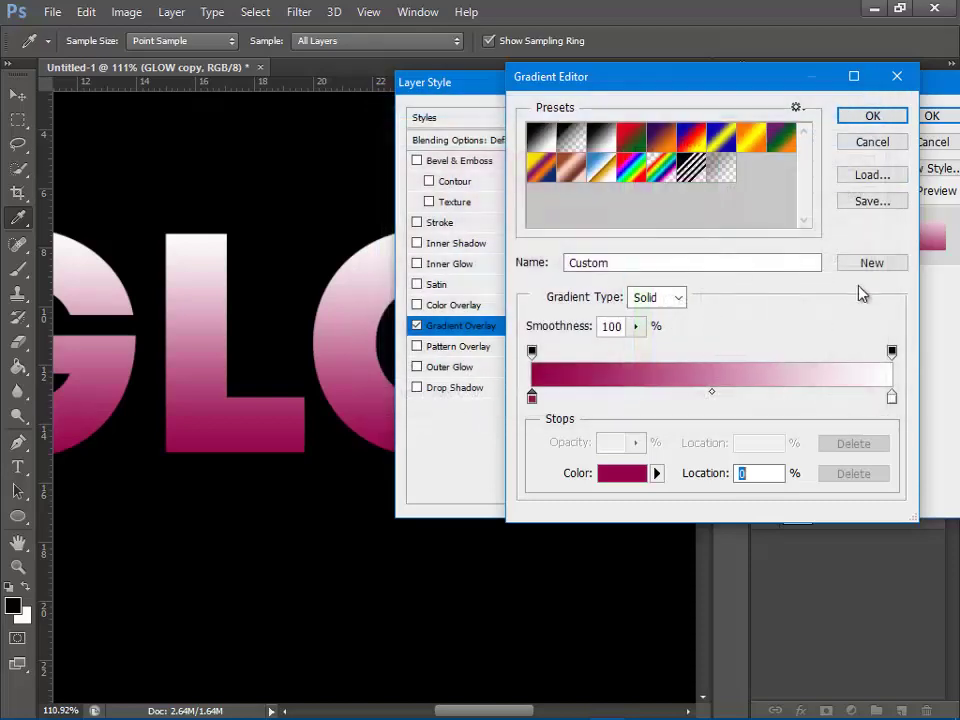
Set the right stop to soft pink ff86bc, midpoint 29%, and save as a new preset
double_click(892, 400)
click(628, 180)
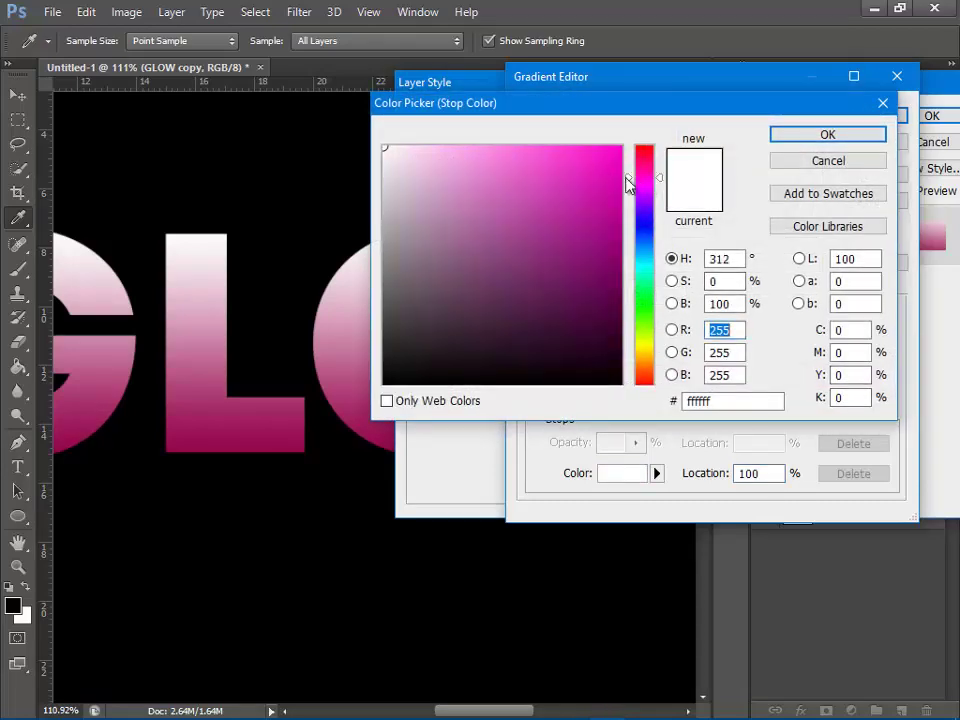
click(621, 146)
click(640, 163)
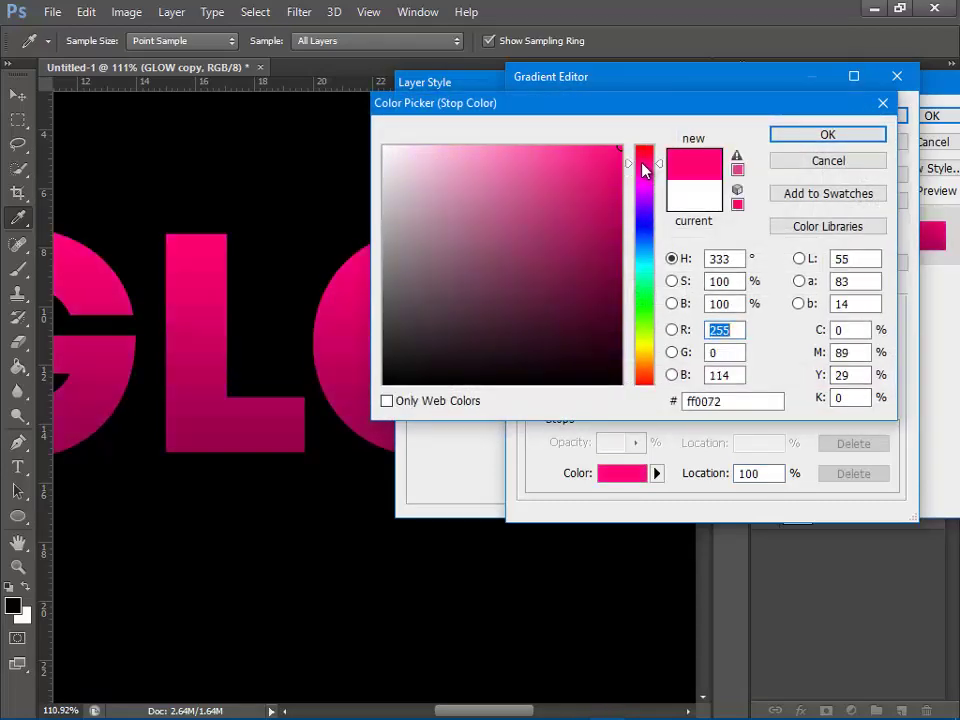
click(496, 141)
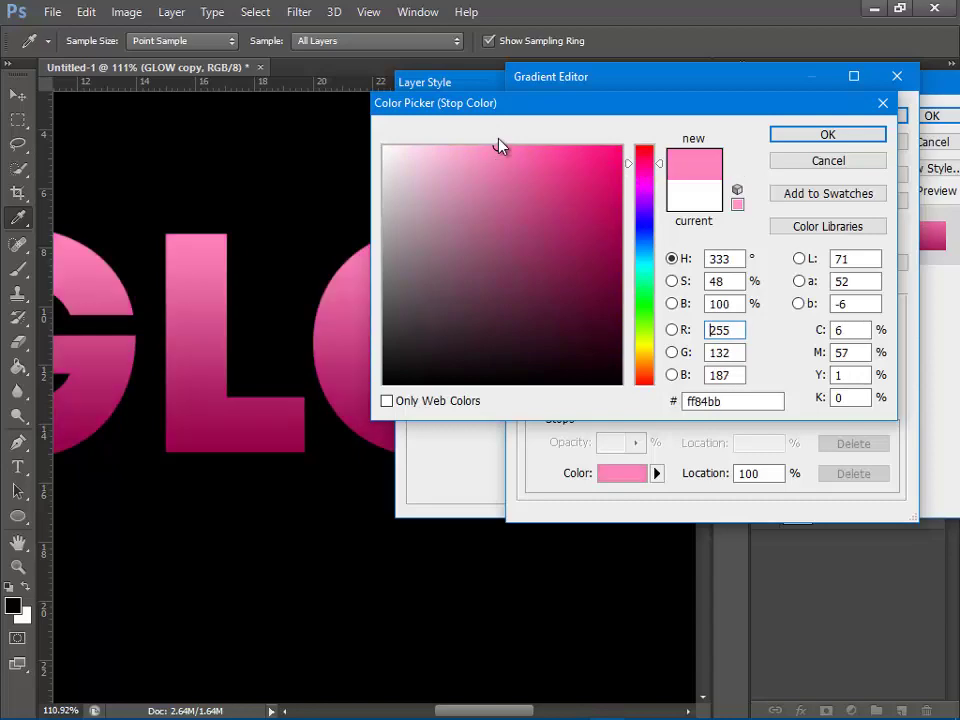
click(810, 140)
drag(712, 391, 636, 391)
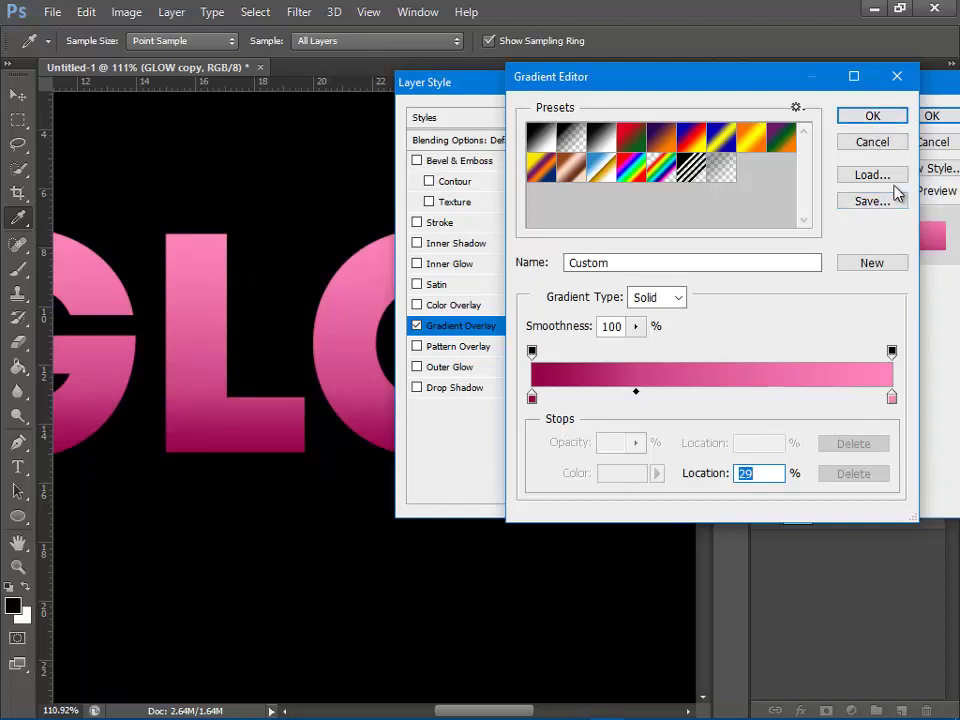
click(882, 263)
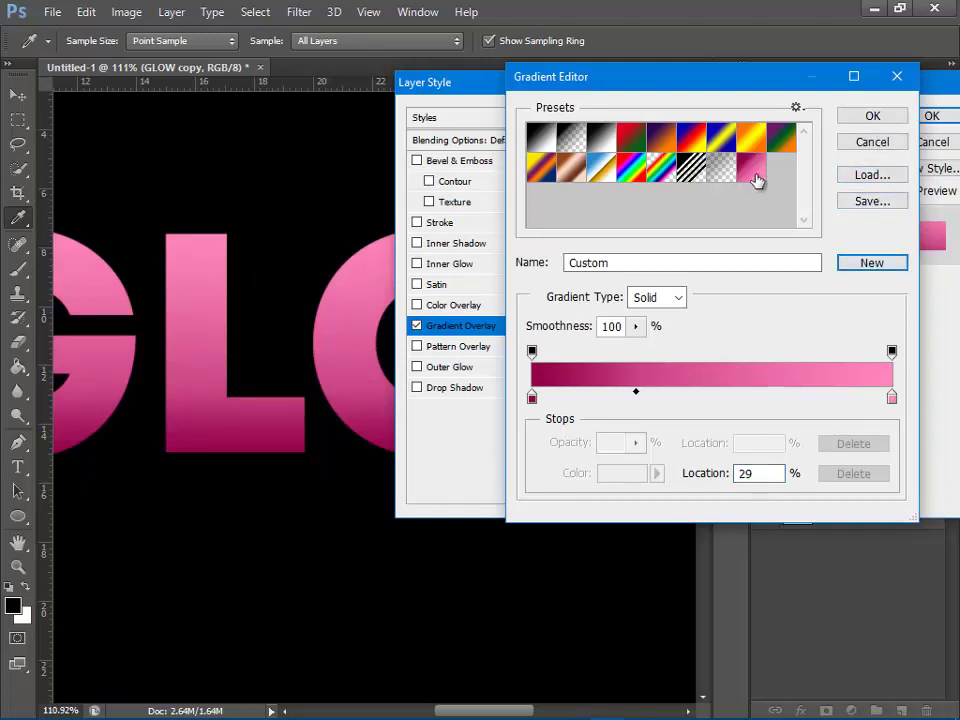
click(872, 117)
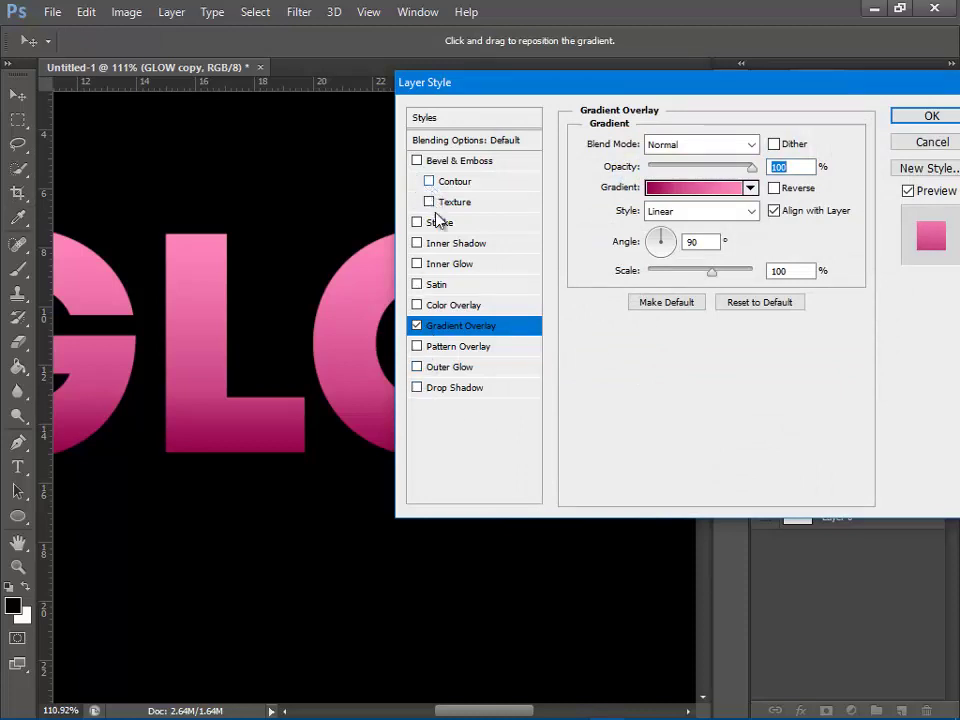
Add an outside Stroke to GLOW copy filled with the pink gradient preset
click(417, 223)
click(442, 223)
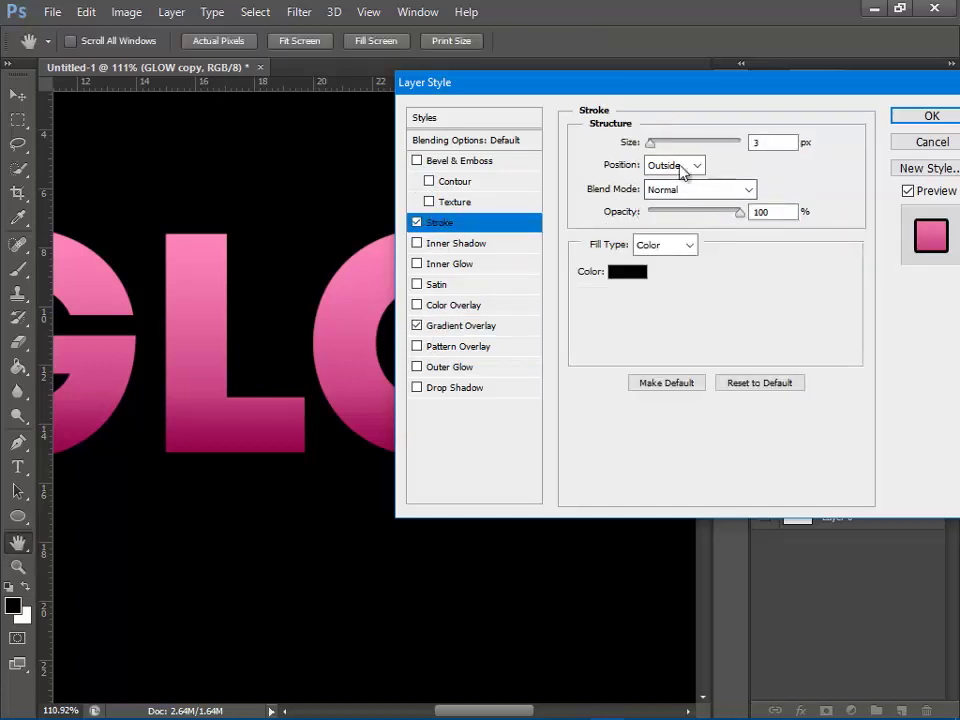
click(697, 165)
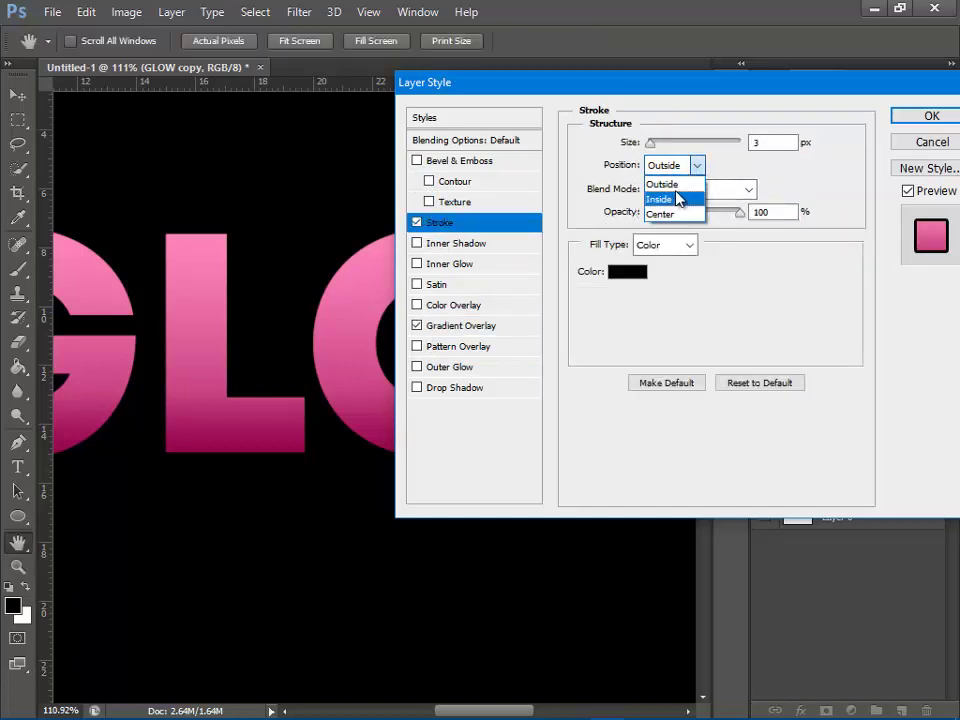
click(700, 250)
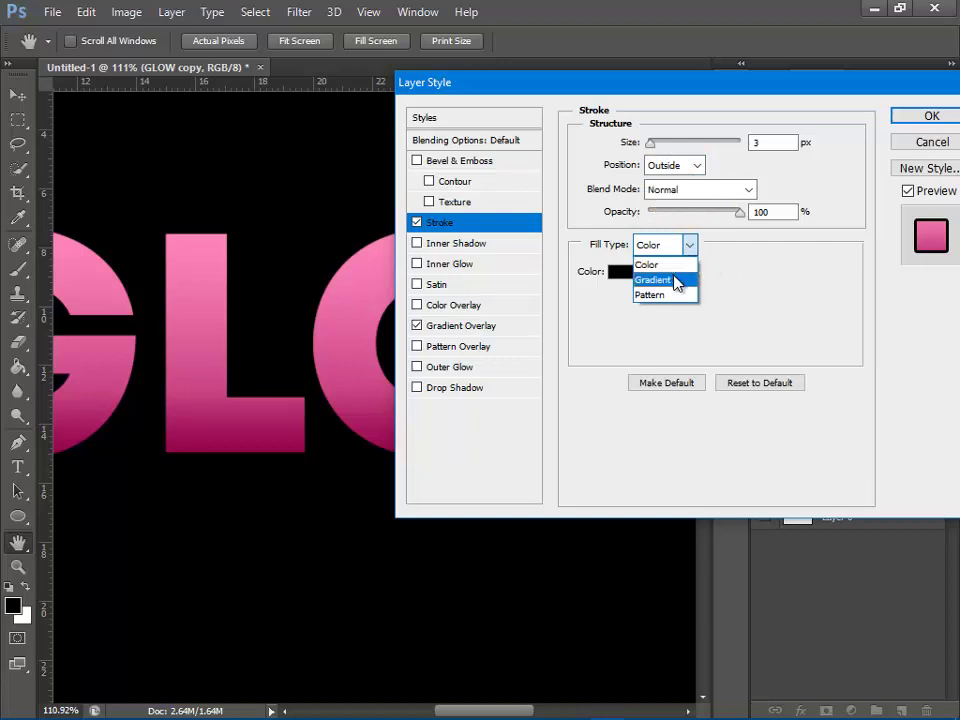
click(675, 281)
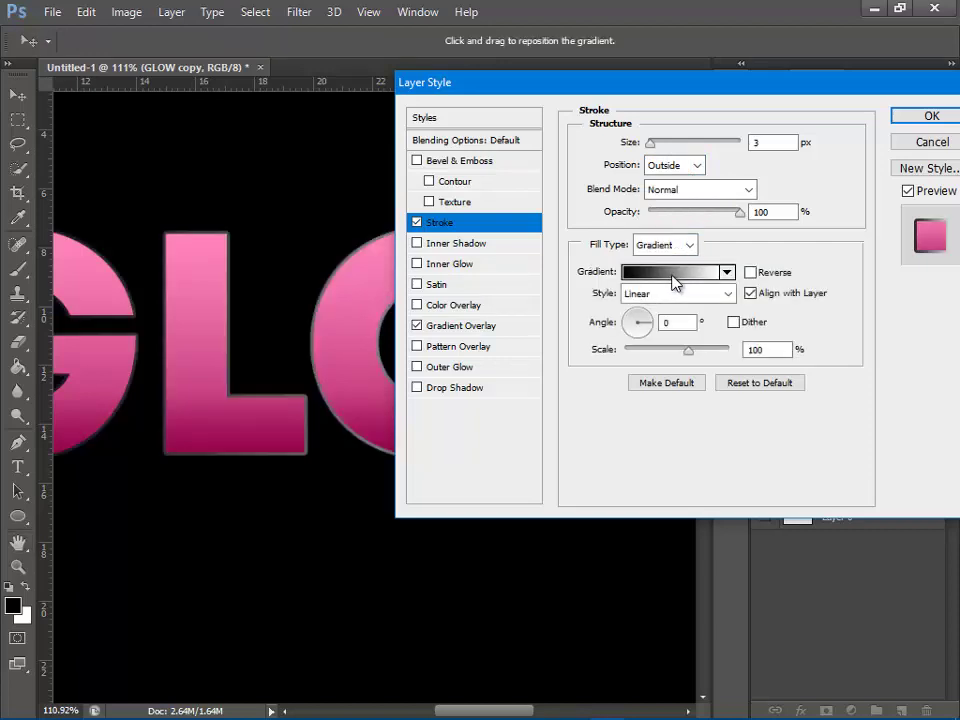
click(672, 281)
click(757, 172)
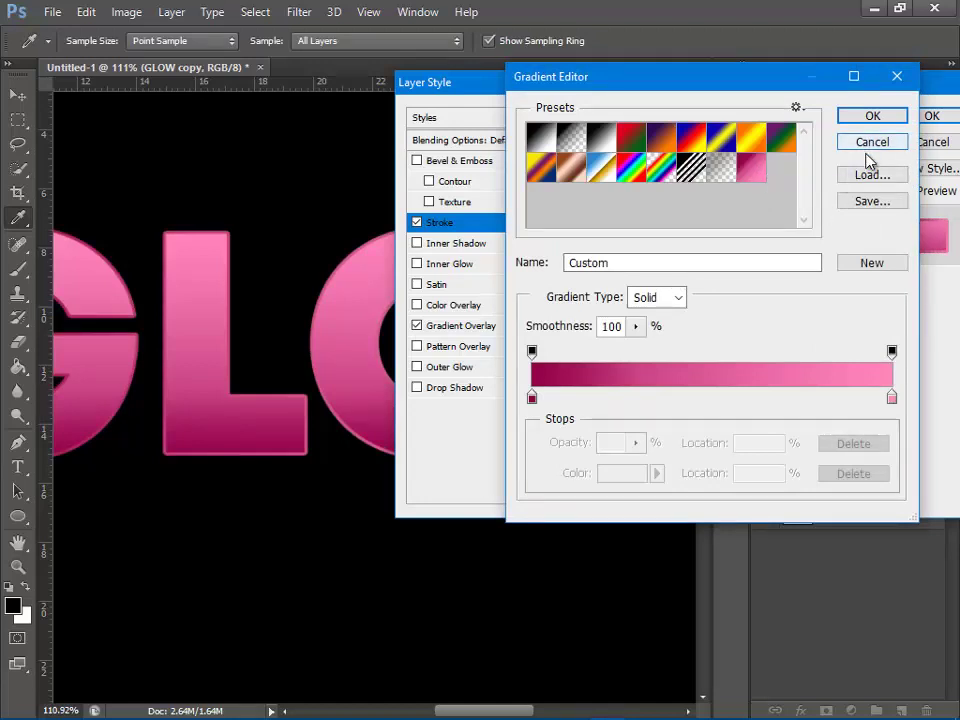
click(872, 117)
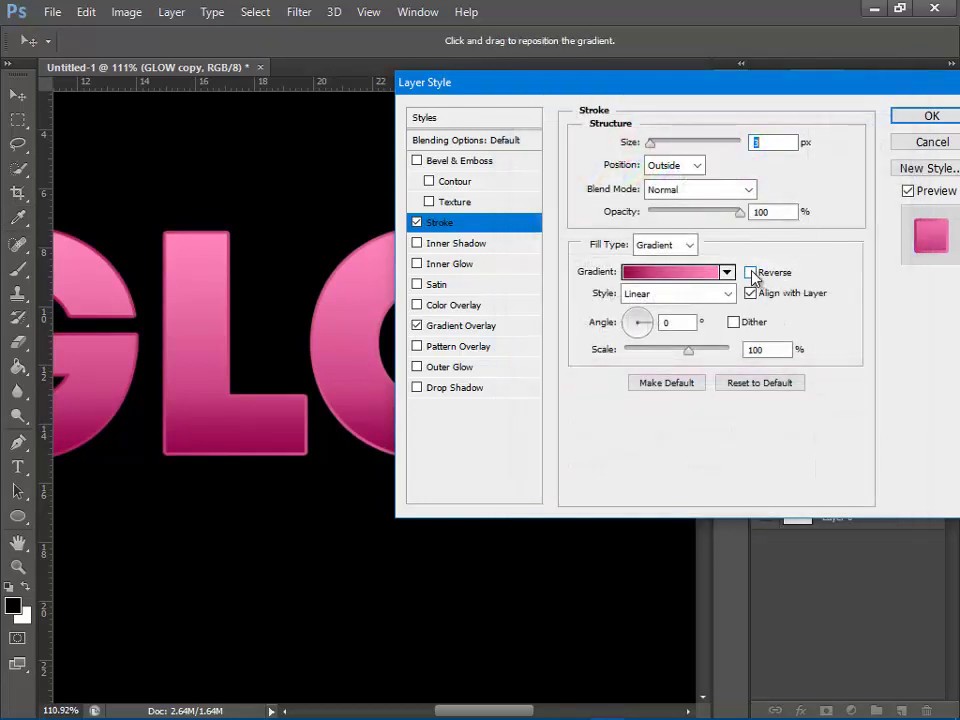
Set the stroke gradient angle to 90°, leaving the direction unreversed
click(752, 274)
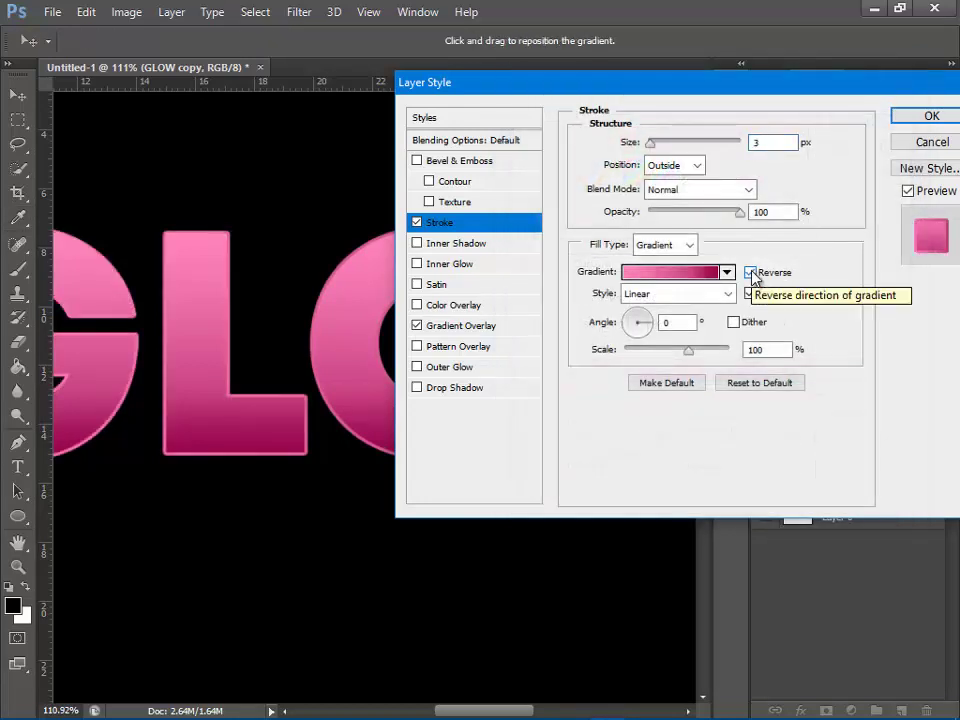
click(751, 273)
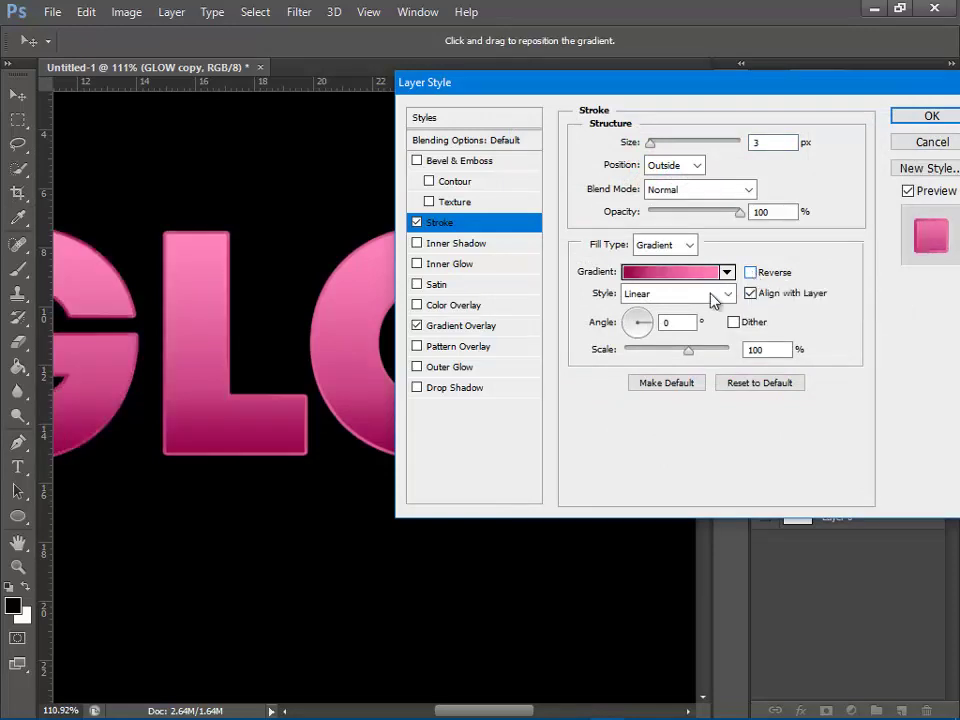
double_click(672, 322)
text(90)
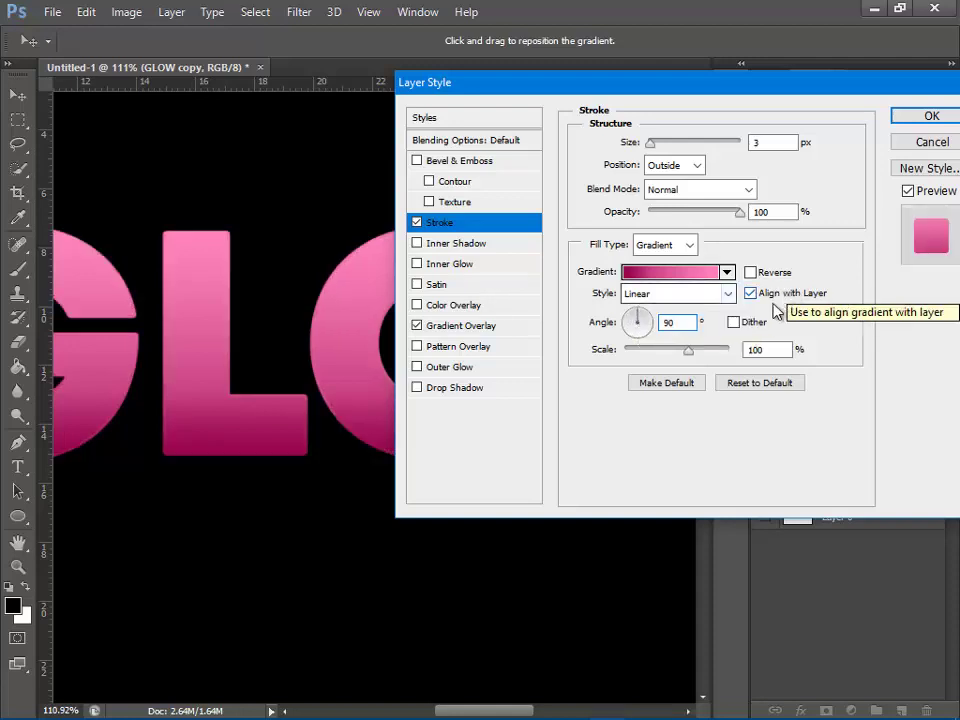
click(750, 273)
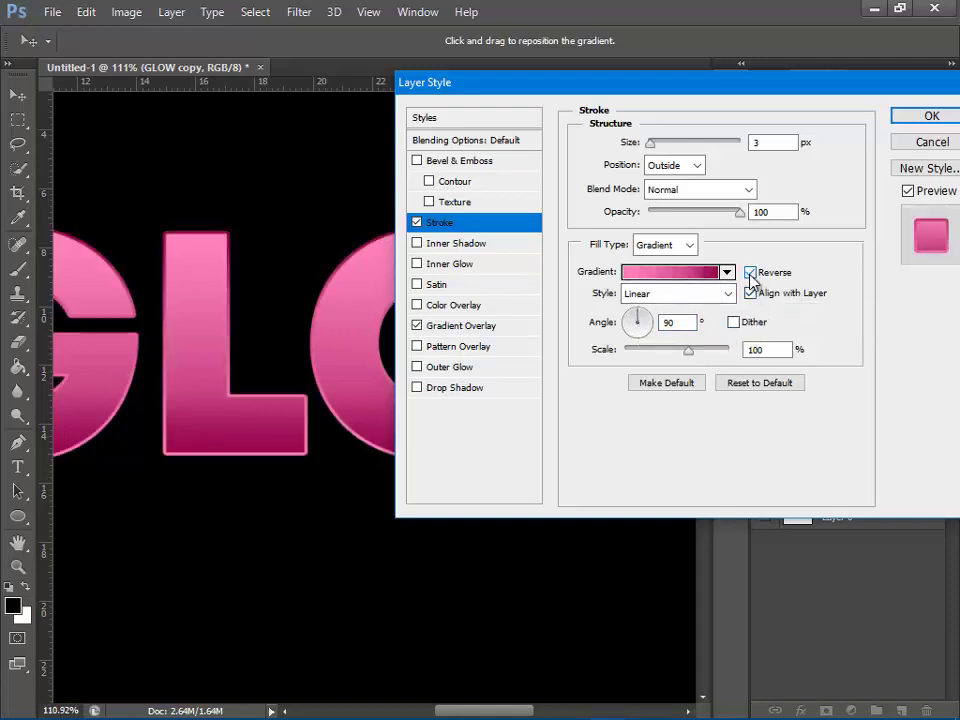
click(750, 273)
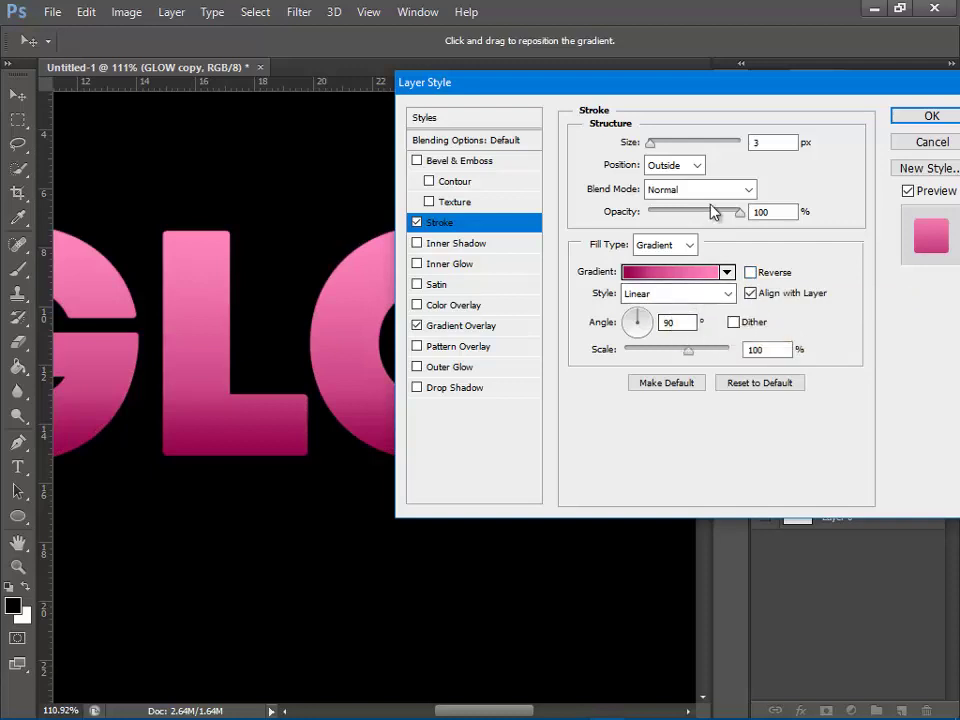
Set the stroke size to 4 px, apply it, and make the GLOW layer visible again
double_click(762, 143)
text(8)
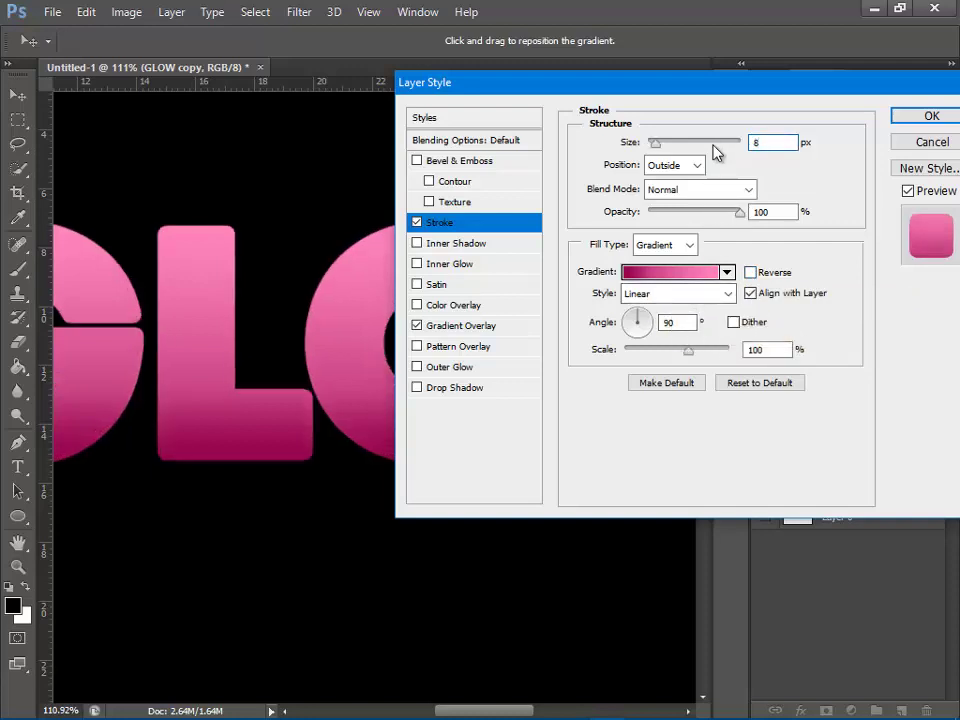
drag(654, 142, 651, 142)
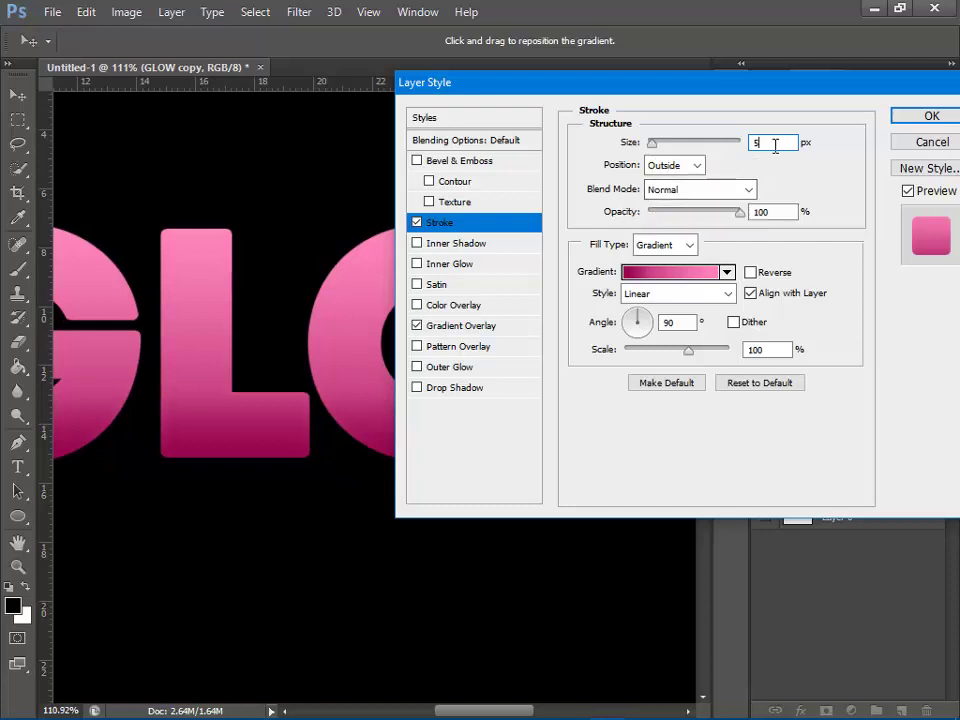
text(4)
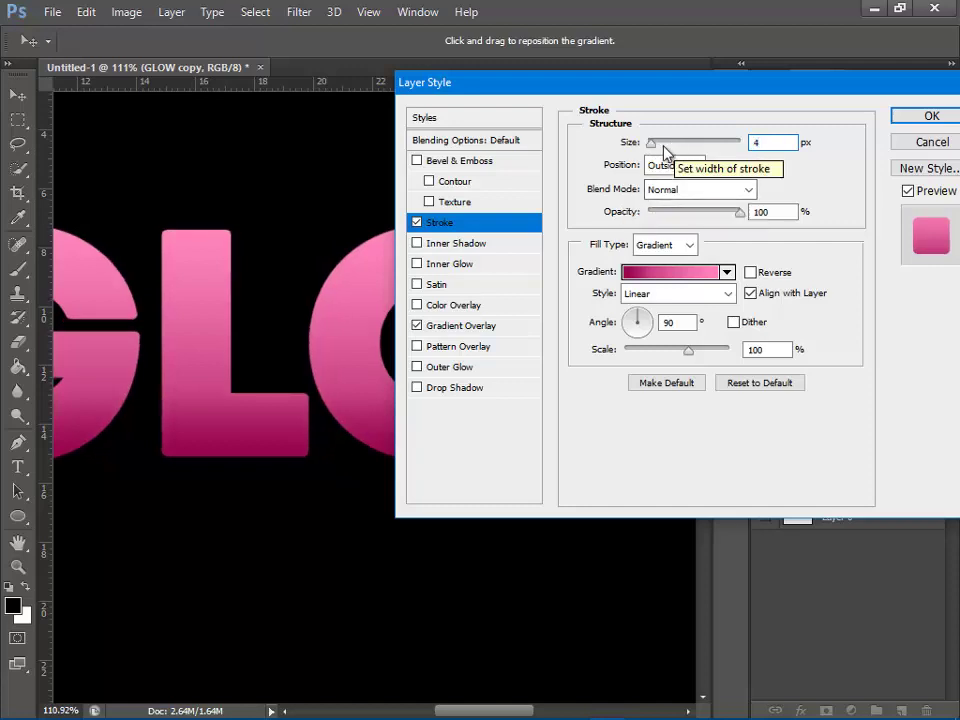
click(926, 118)
click(764, 444)
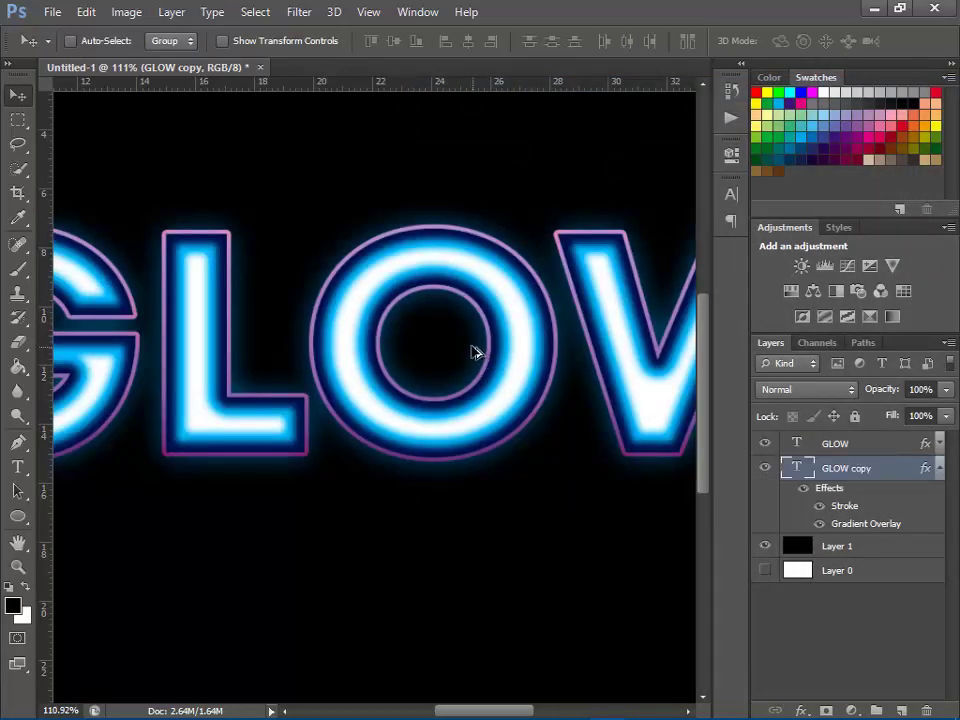
scroll(476, 349, down, 1)
scroll(480, 348, down, 1)
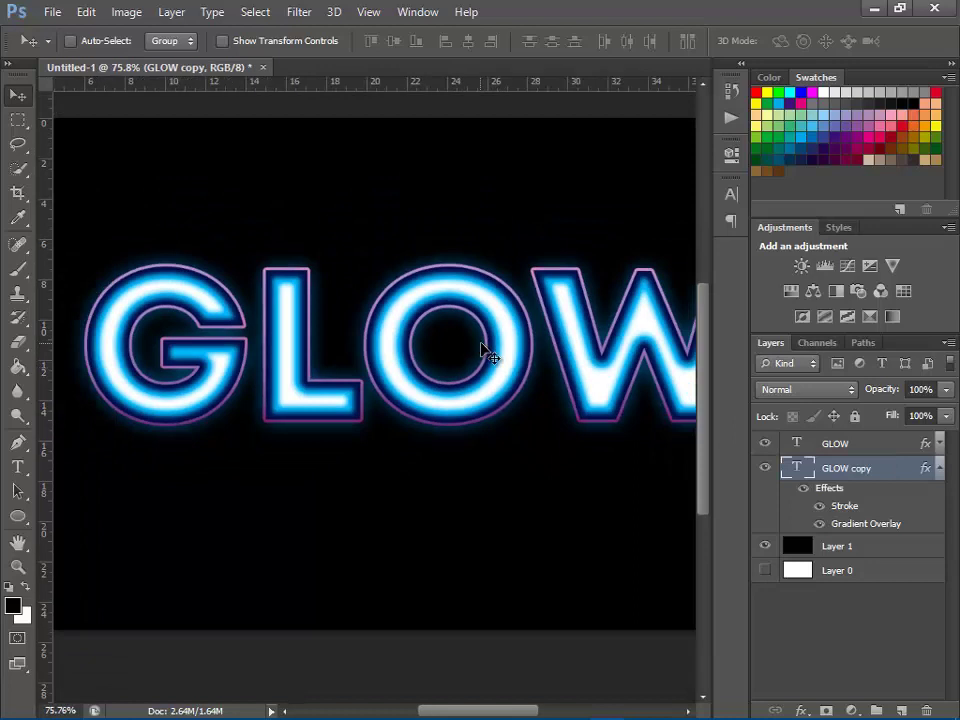
click(766, 469)
click(766, 469)
scroll(349, 338, down, 1)
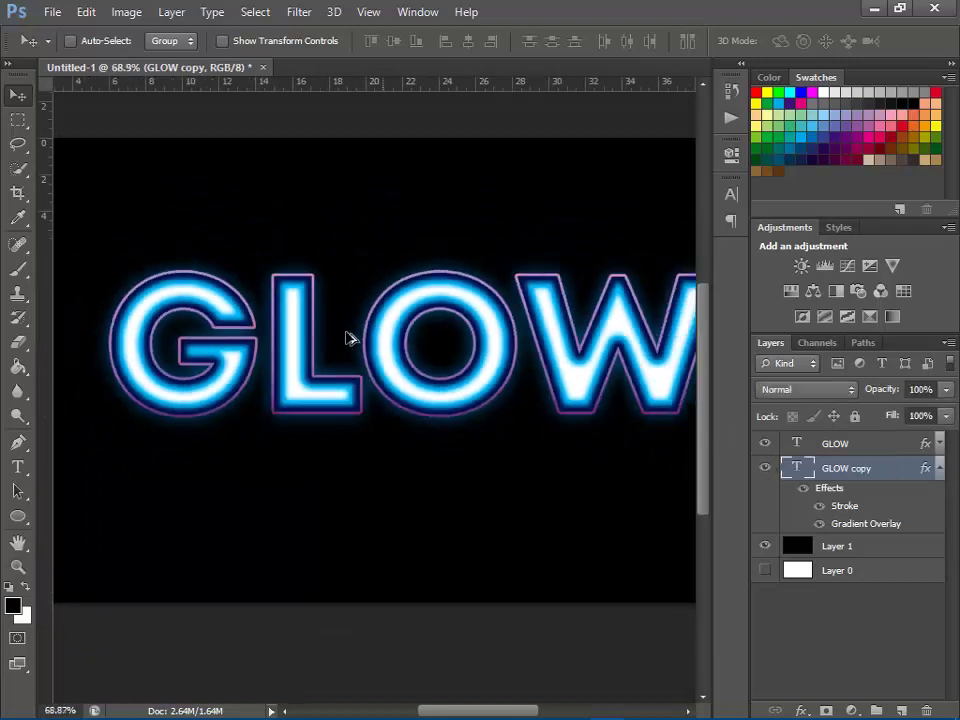
scroll(349, 338, down, 1)
scroll(349, 338, down, 1)
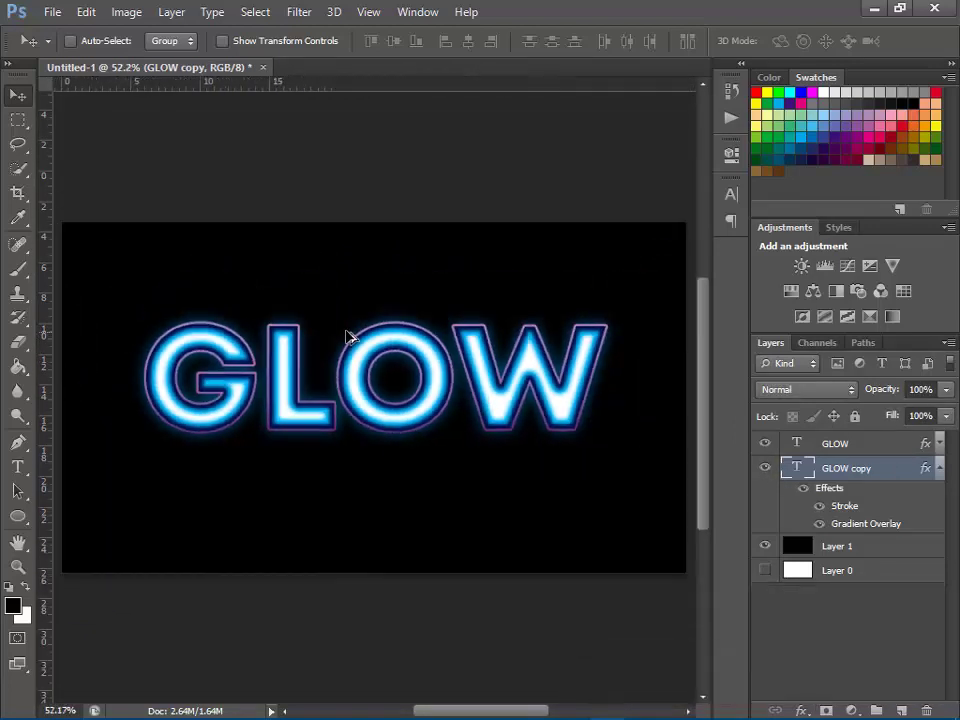
scroll(349, 338, down, 1)
scroll(386, 413, up, 1)
click(766, 469)
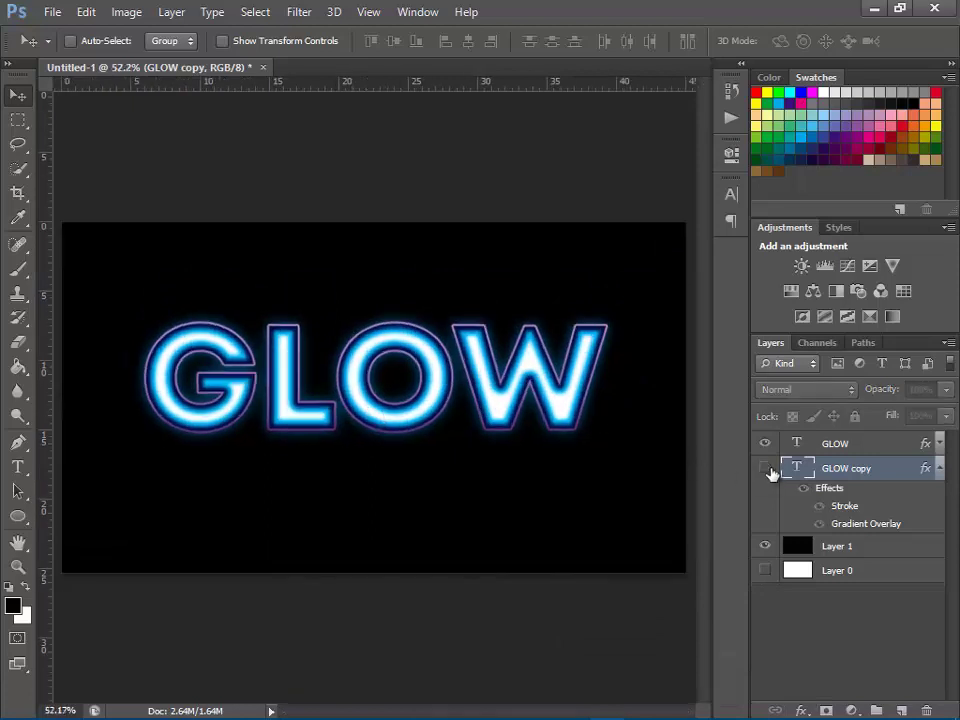
click(766, 469)
click(766, 469)
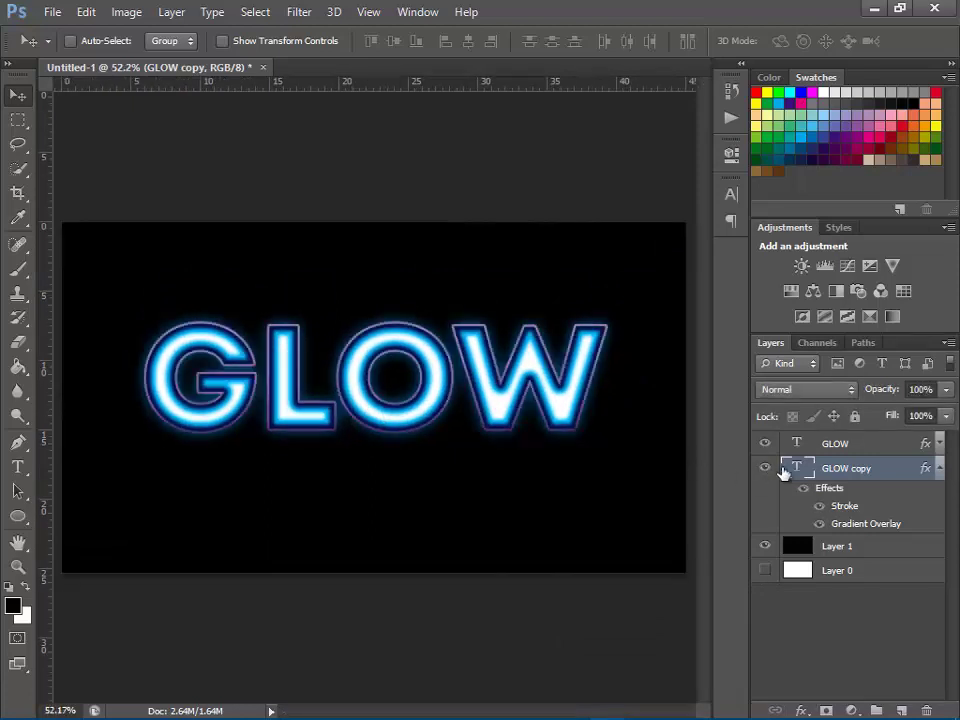
click(938, 470)
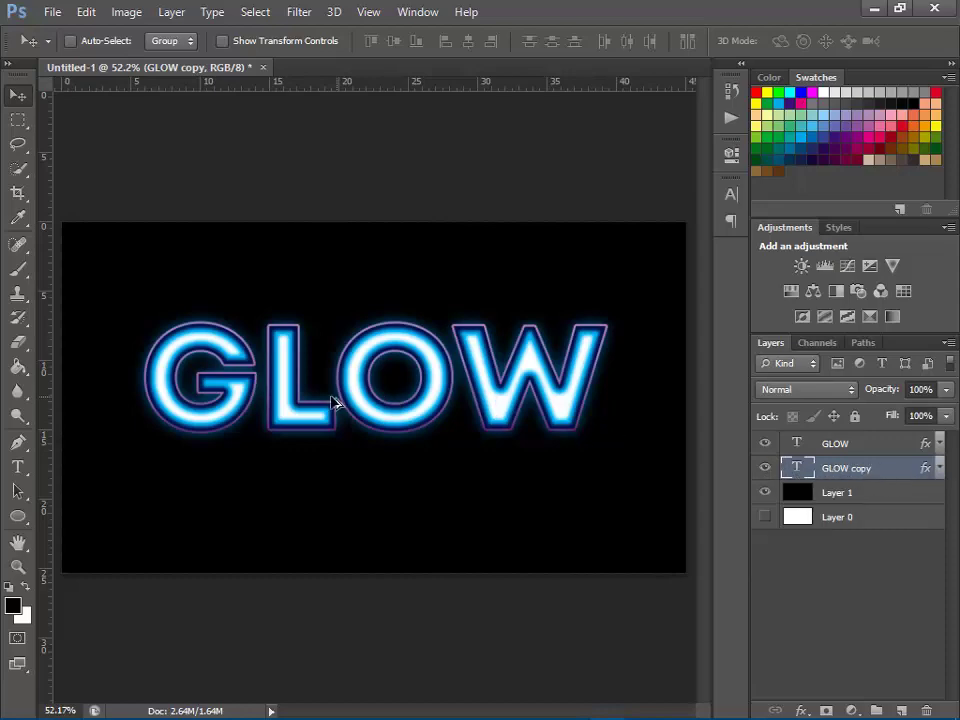
scroll(264, 400, up, 3)
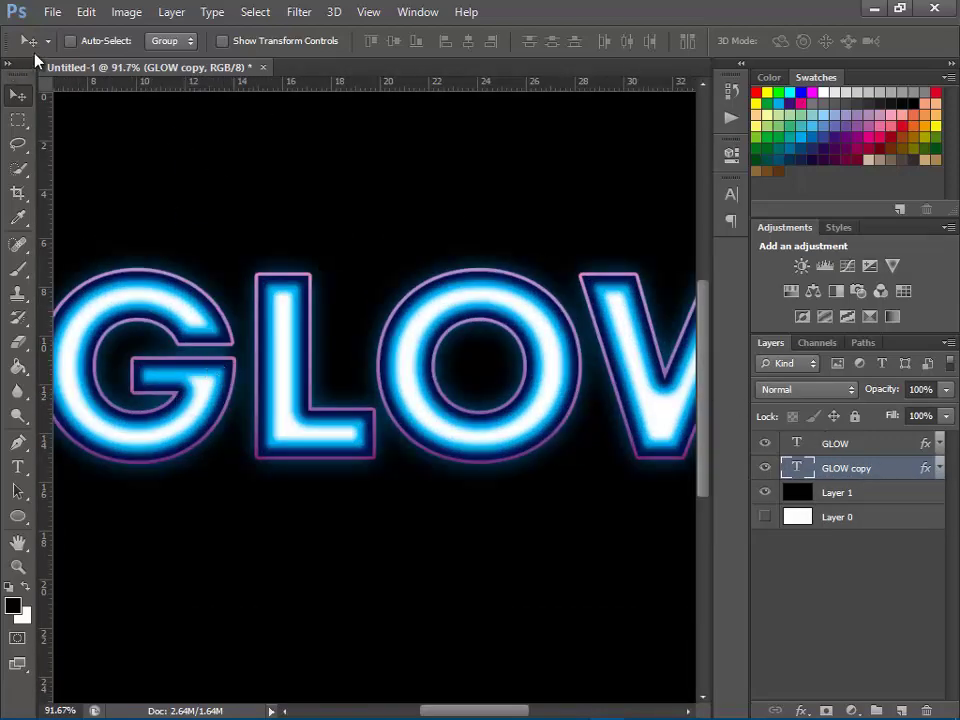
Start a free transform of GLOW copy and commit it unchanged
click(84, 12)
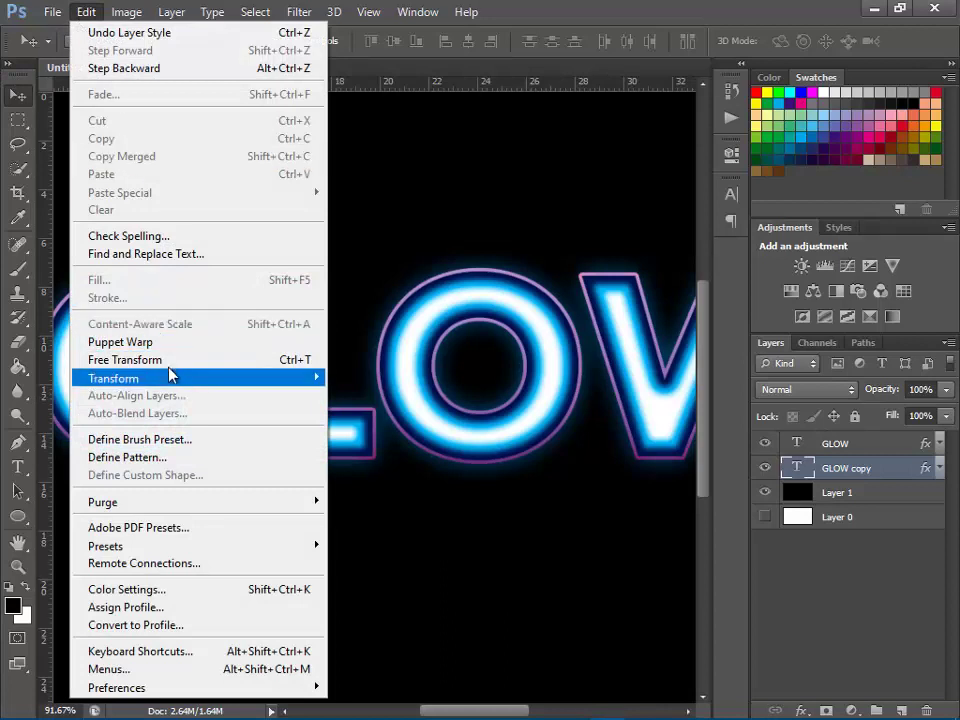
click(213, 360)
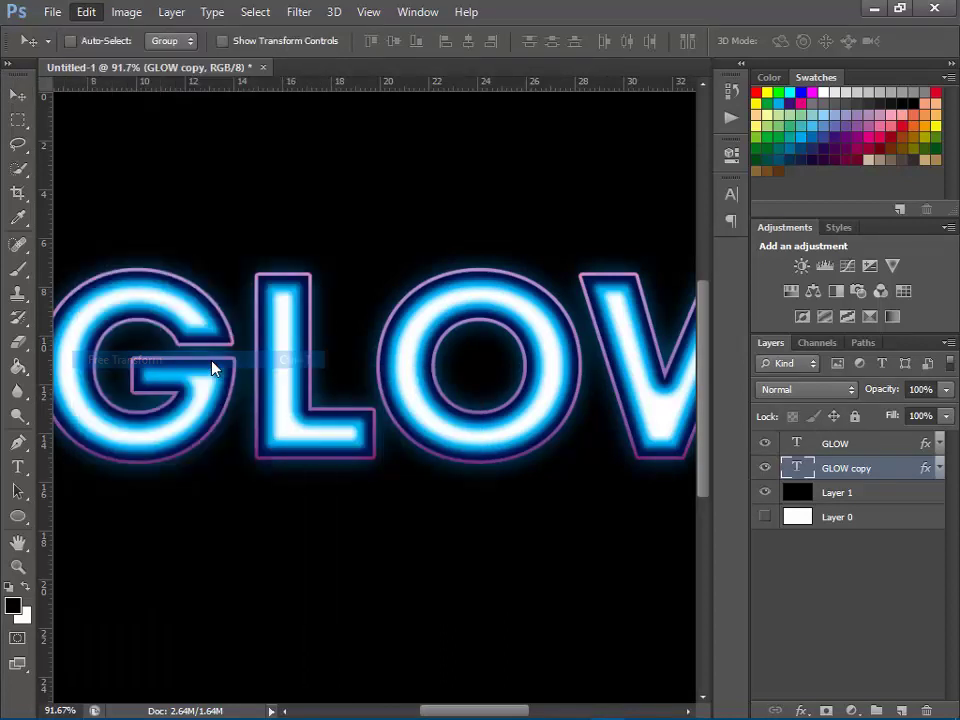
scroll(317, 443, down, 3)
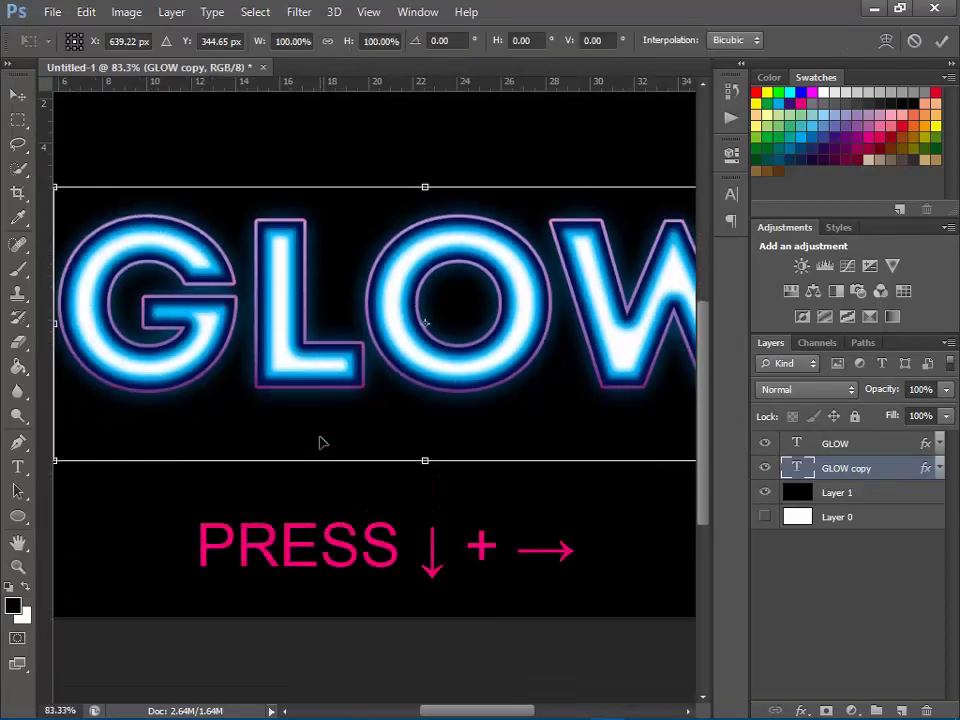
scroll(351, 415, down, 1)
scroll(460, 400, down, 1)
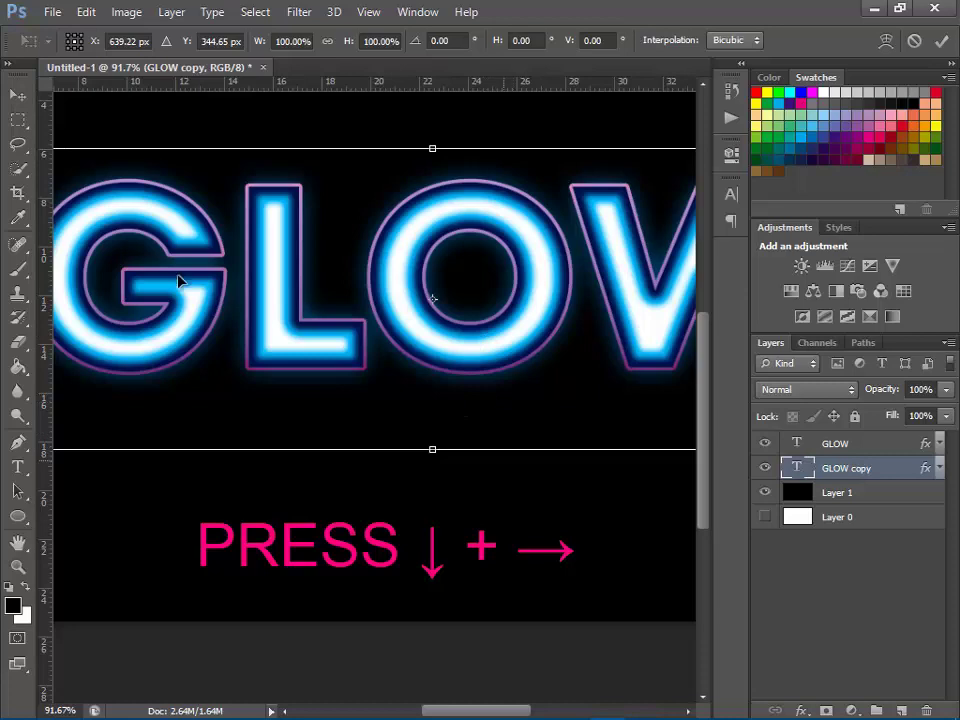
click(22, 96)
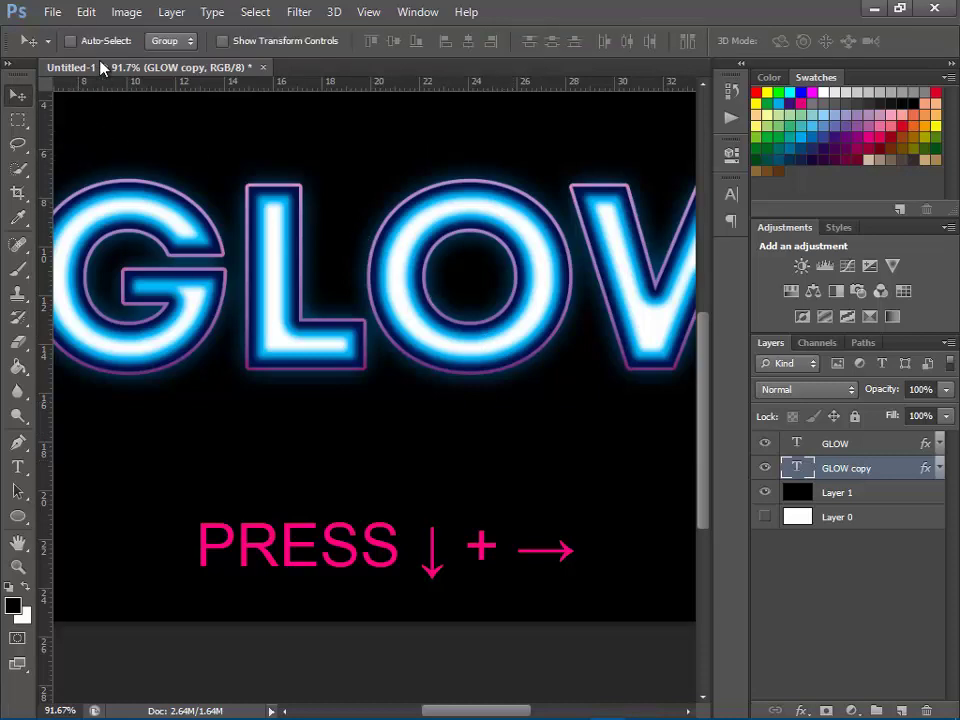
Start a new free transform of the GLOW copy layer
click(88, 13)
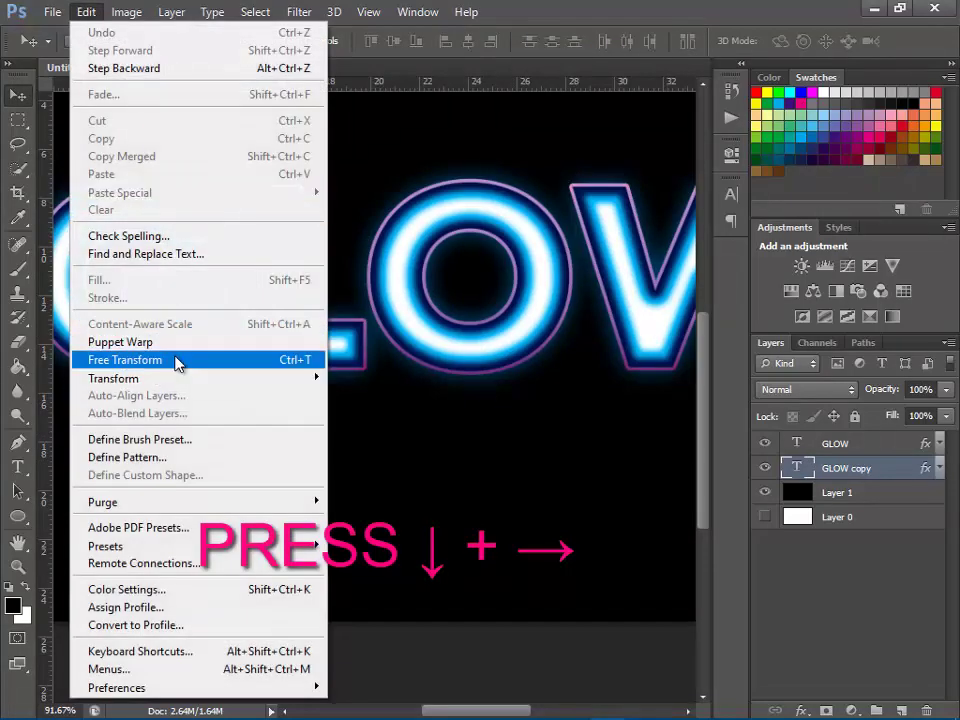
click(176, 362)
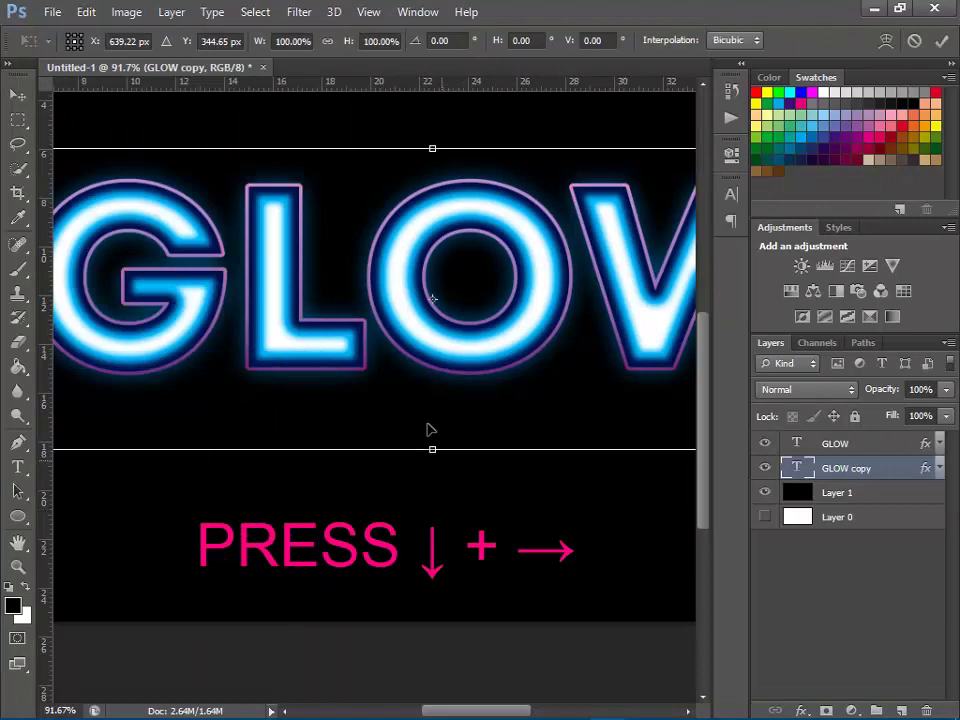
scroll(360, 377, down, 1)
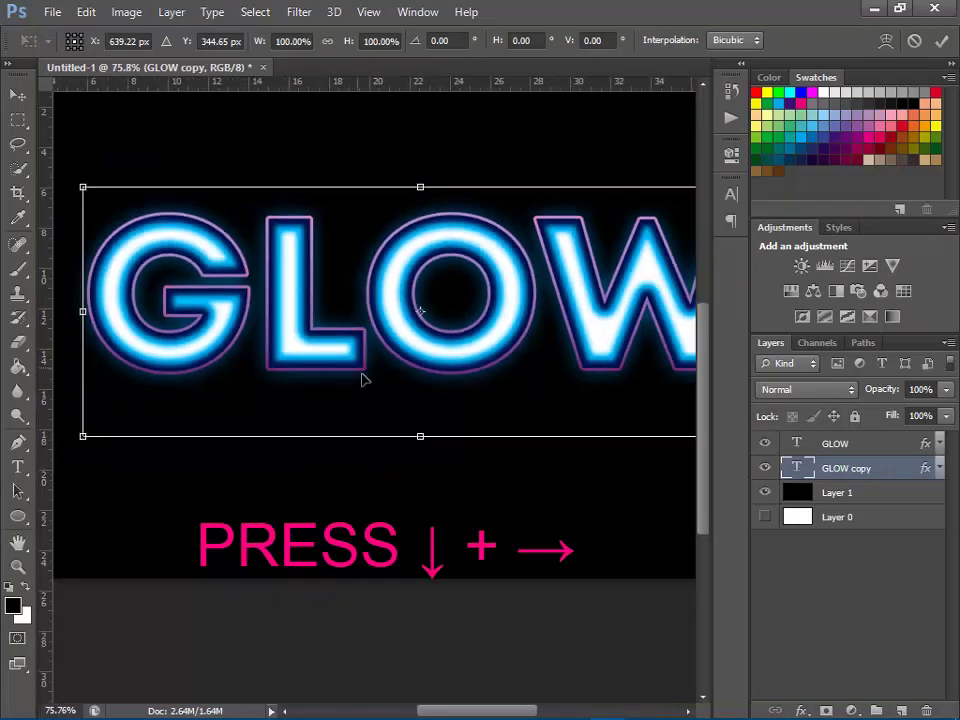
scroll(420, 395, down, 1)
scroll(470, 418, up, 1)
scroll(473, 430, up, 1)
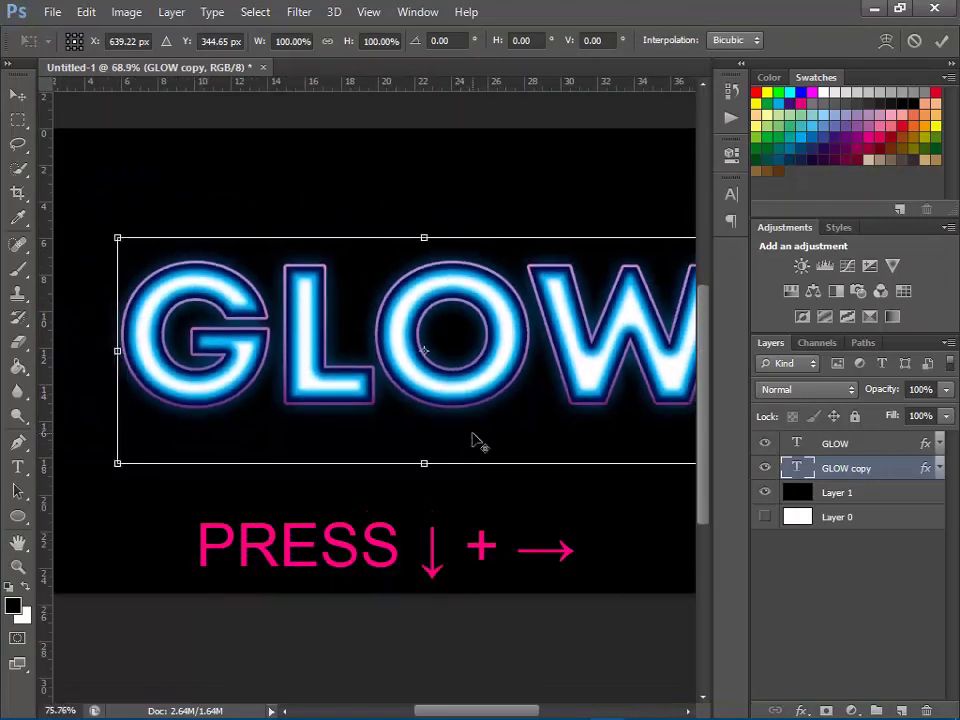
scroll(476, 440, up, 1)
scroll(395, 404, down, 1)
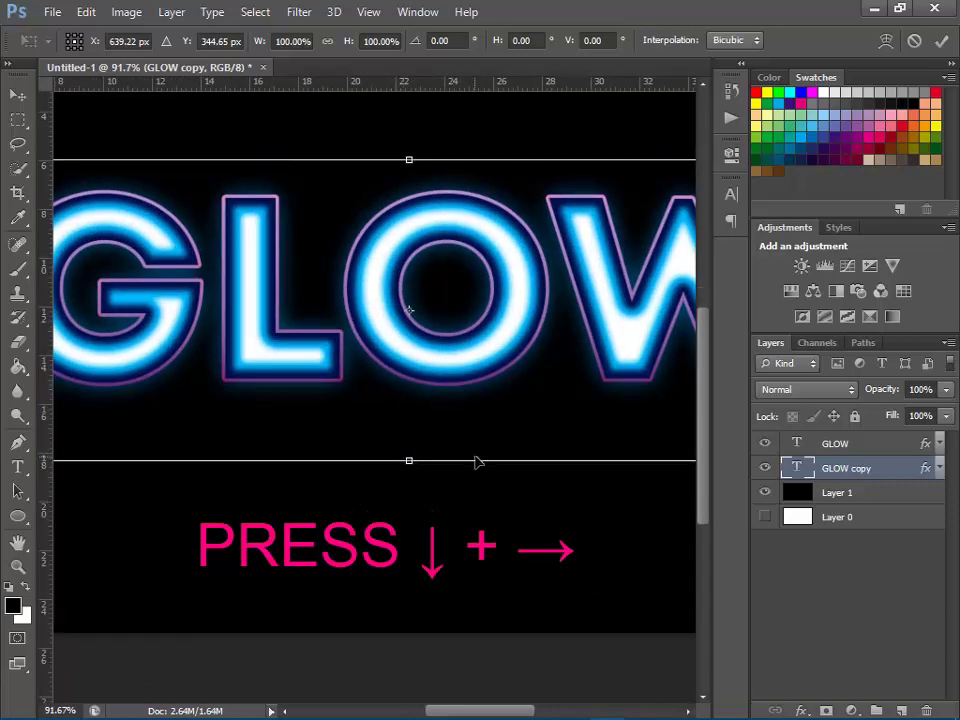
Nudge GLOW copy 1 px down and 1 px right, then commit the transform
key(Down)
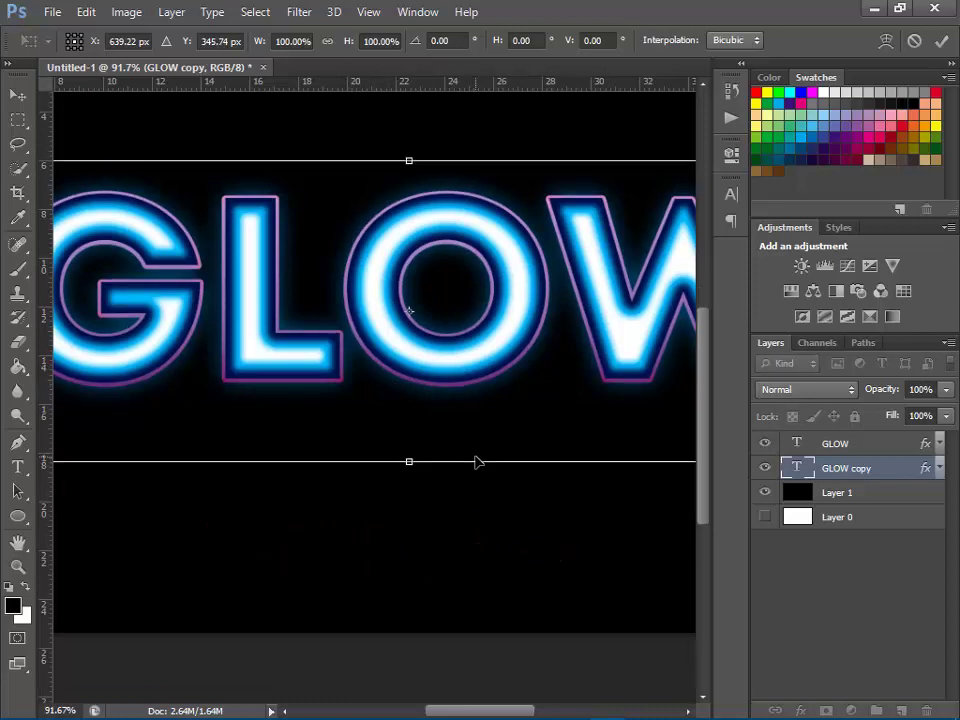
key(Right)
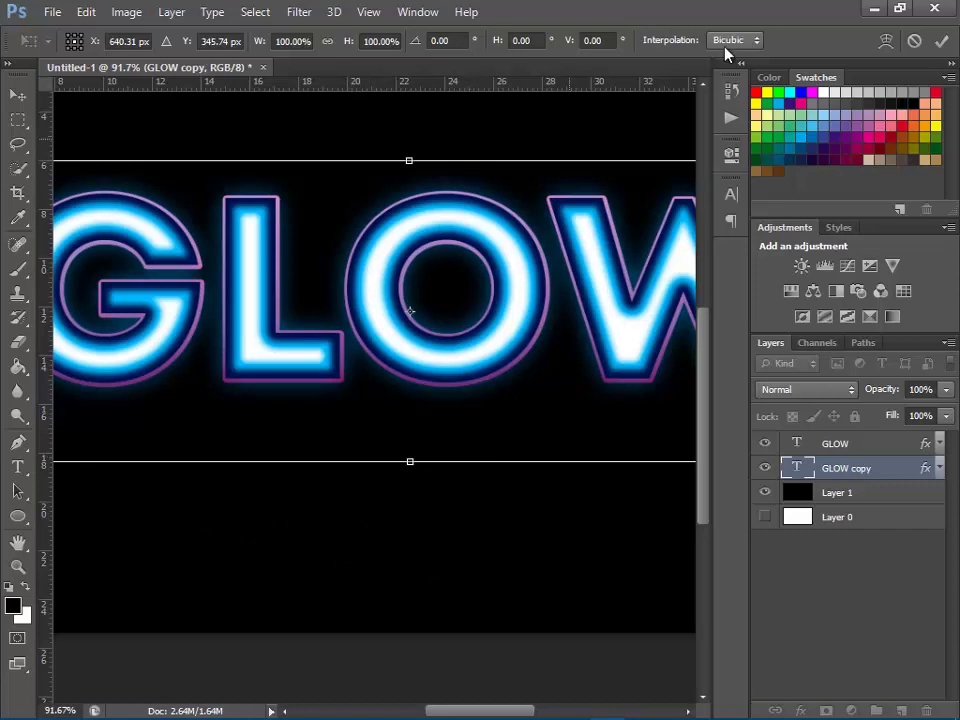
click(942, 41)
scroll(289, 293, down, 2)
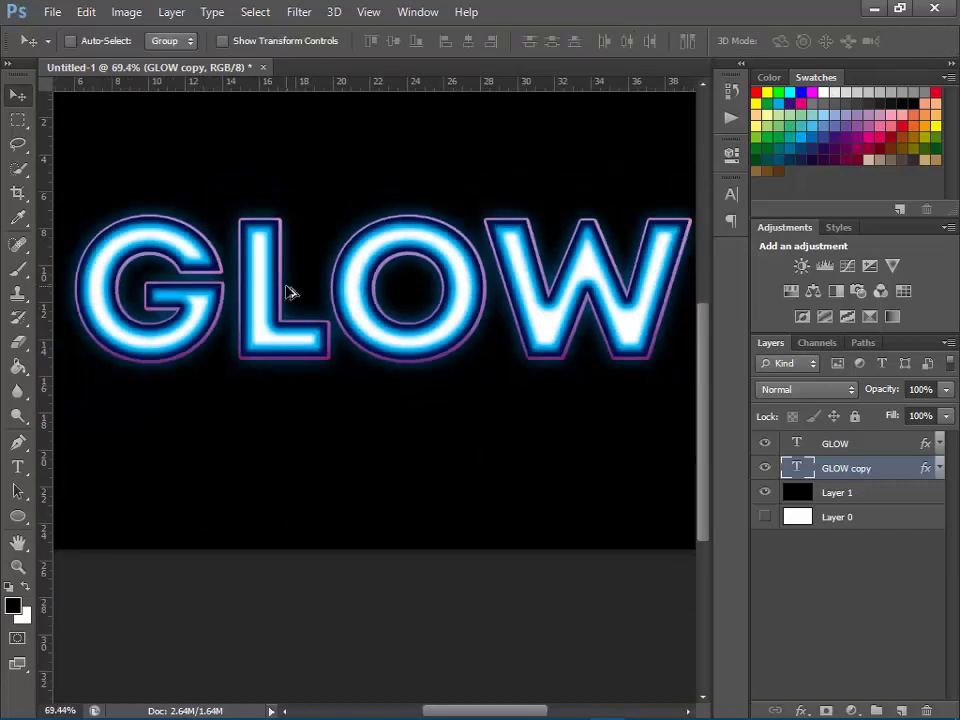
scroll(289, 293, down, 1)
scroll(289, 293, down, 1)
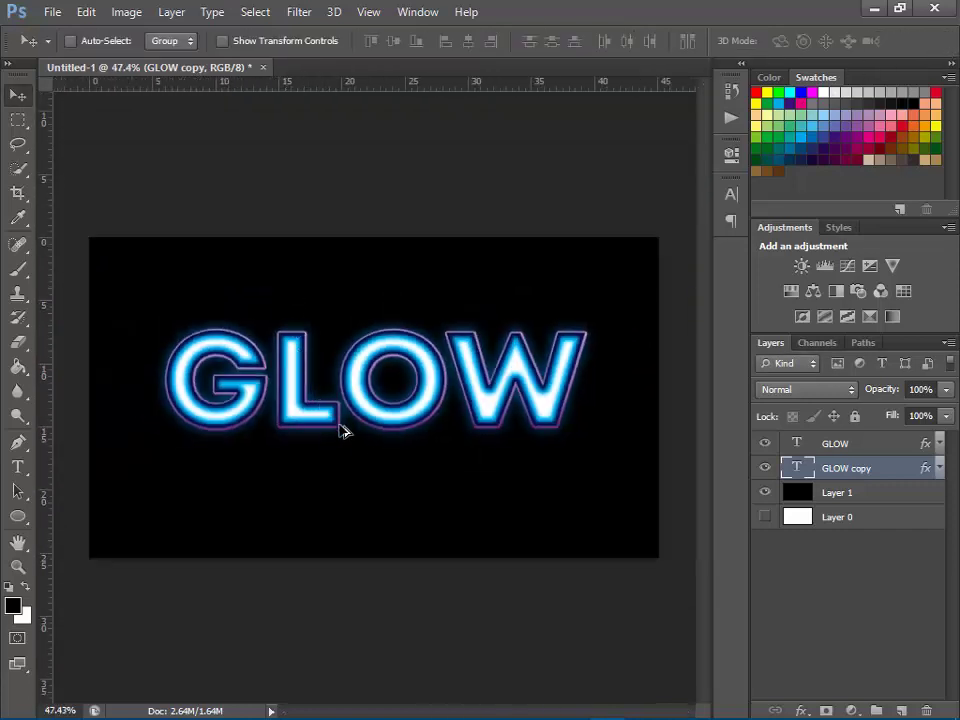
scroll(377, 508, up, 1)
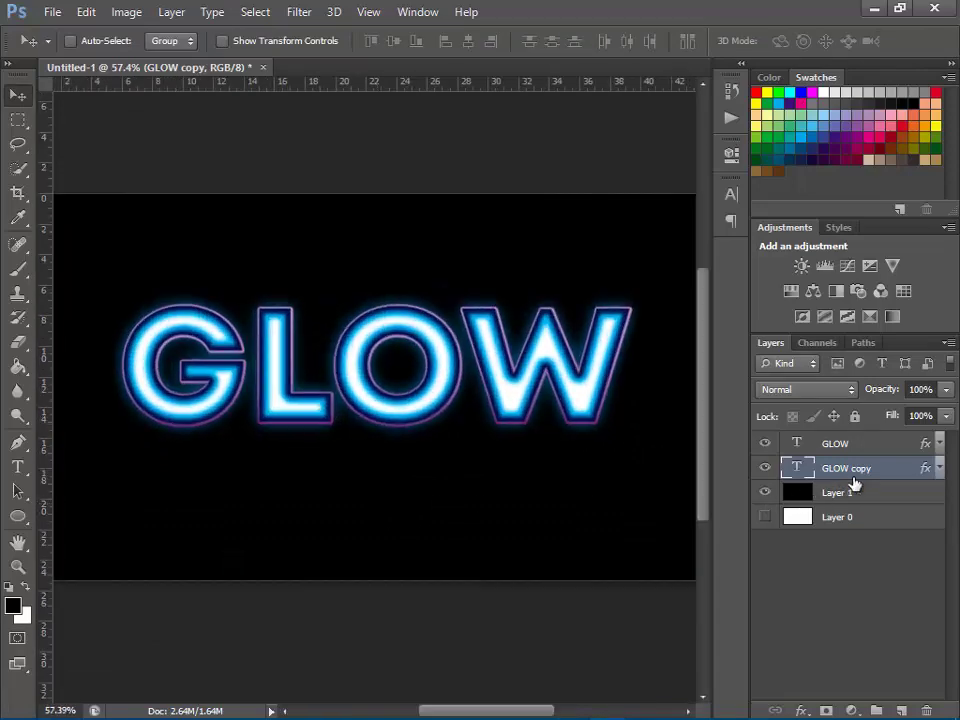
click(84, 14)
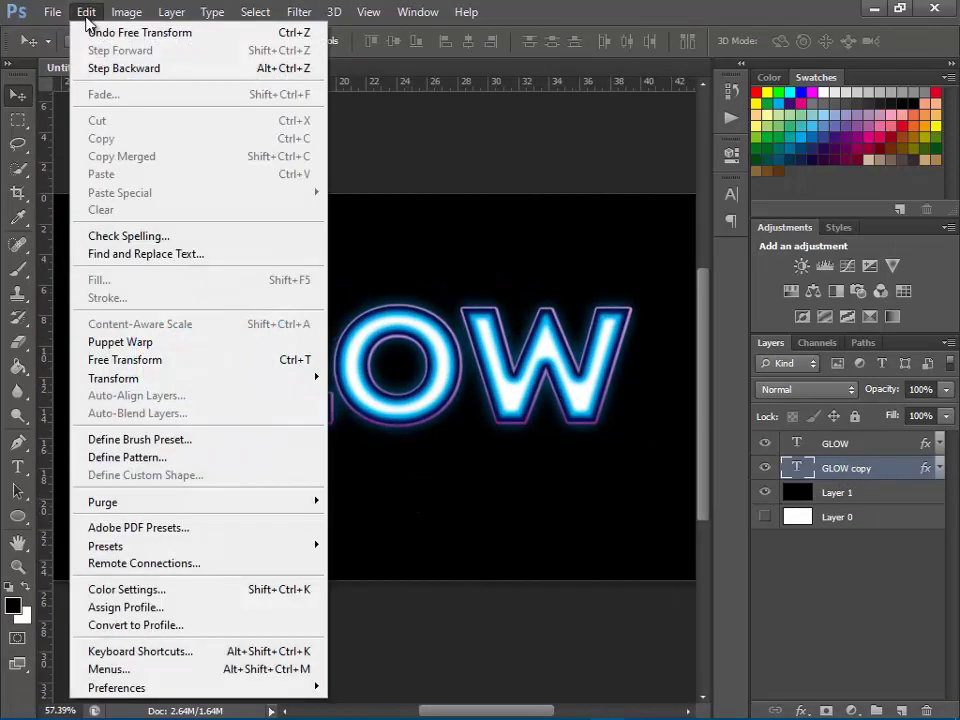
click(151, 372)
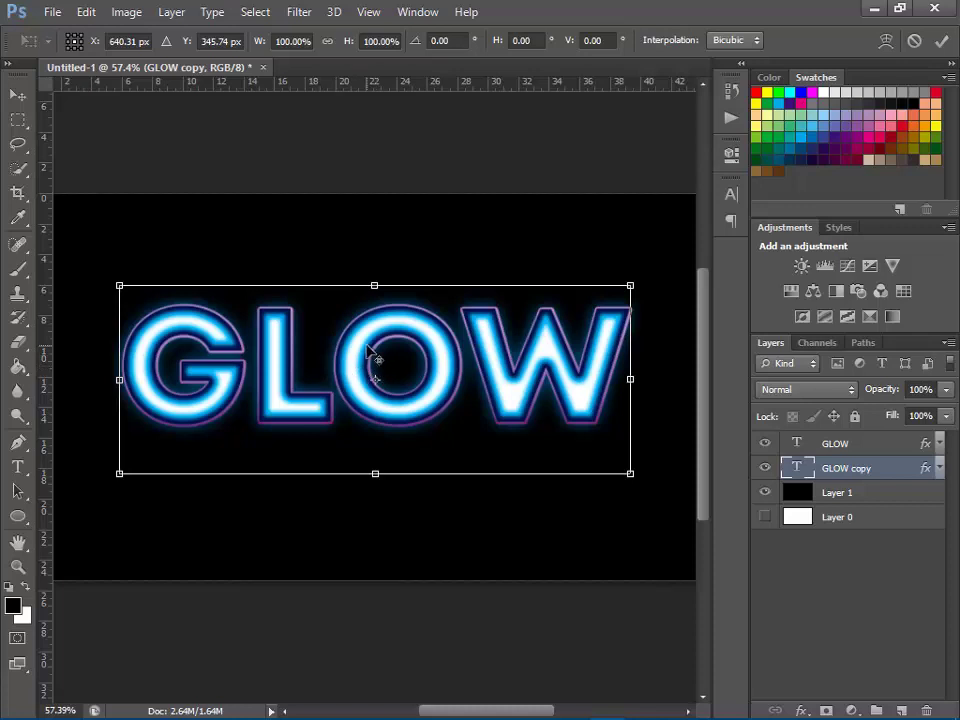
key(Right)
key(Right)
key(Right)
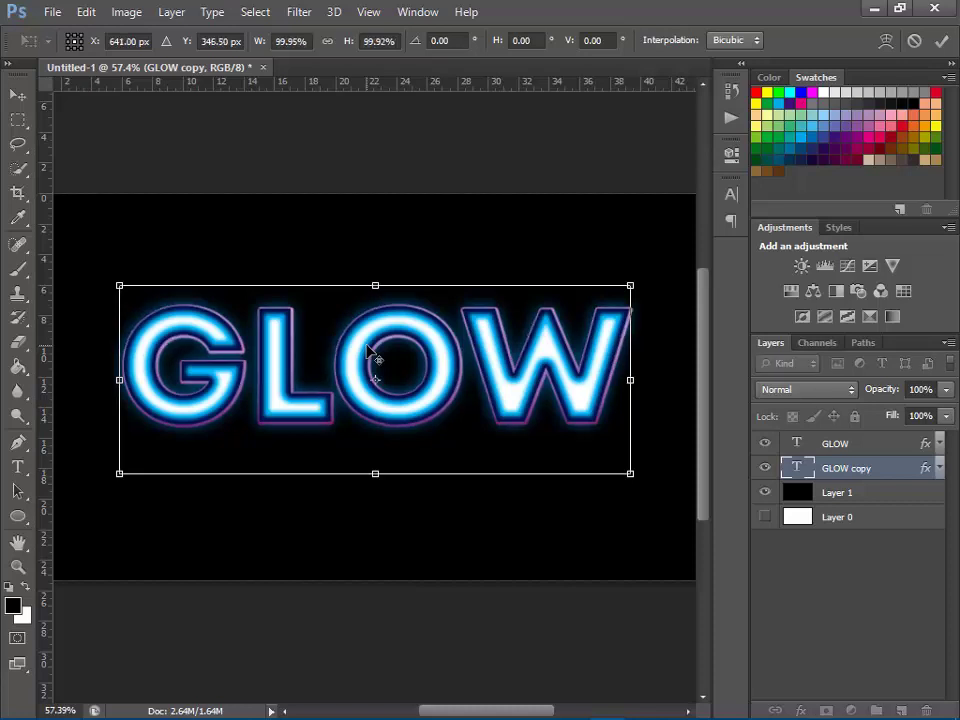
key(Down)
key(Down)
key(Right)
key(Down)
key(Down)
key(Right)
key(Right)
key(Down)
key(Down)
key(Right)
key(Down)
key(Down)
key(Down)
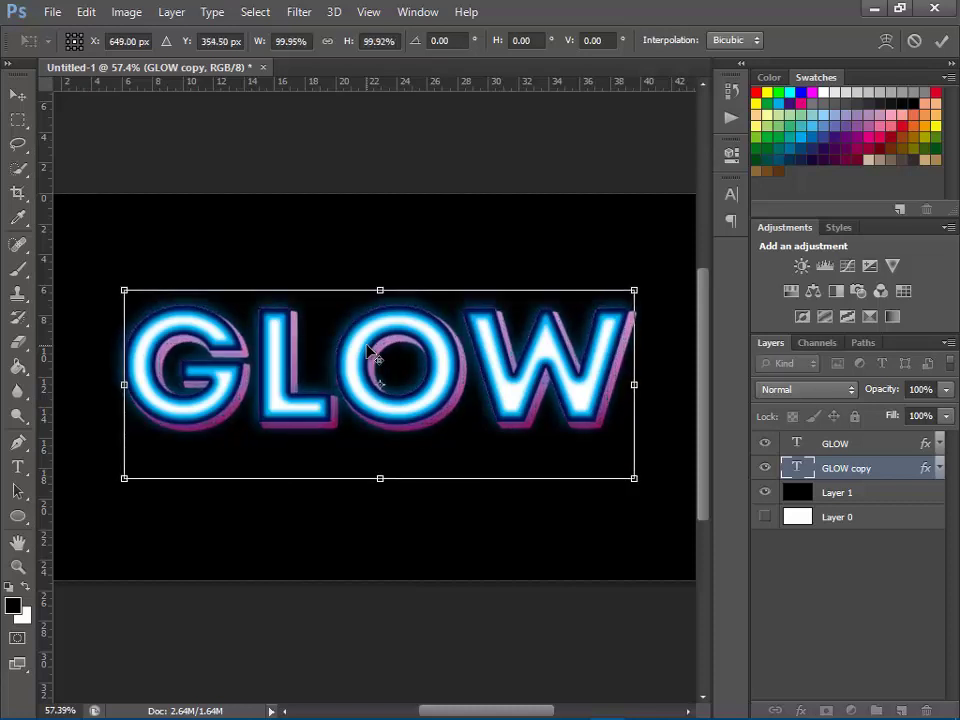
key(Right)
key(Right)
key(Right)
key(Down)
key(Right)
key(Right)
key(Down)
key(Down)
key(Right)
key(Right)
key(Down)
key(Down)
key(Right)
key(Right)
key(Down)
key(Down)
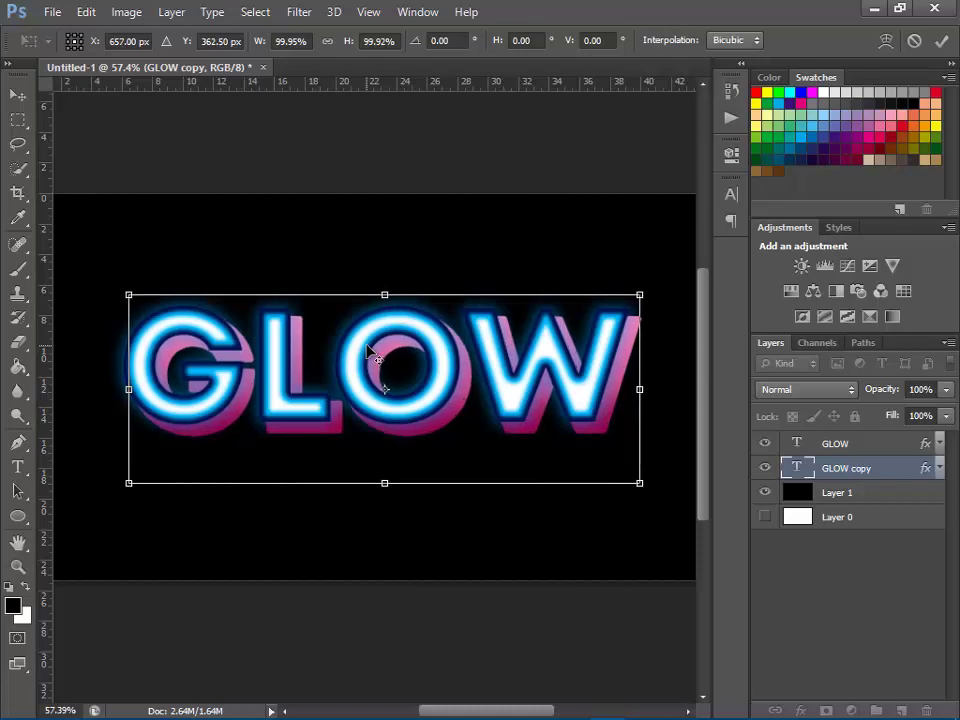
key(Right)
key(Right)
key(Down)
key(Down)
key(Right)
key(Right)
key(Right)
key(Down)
key(Down)
key(Right)
key(Down)
key(Down)
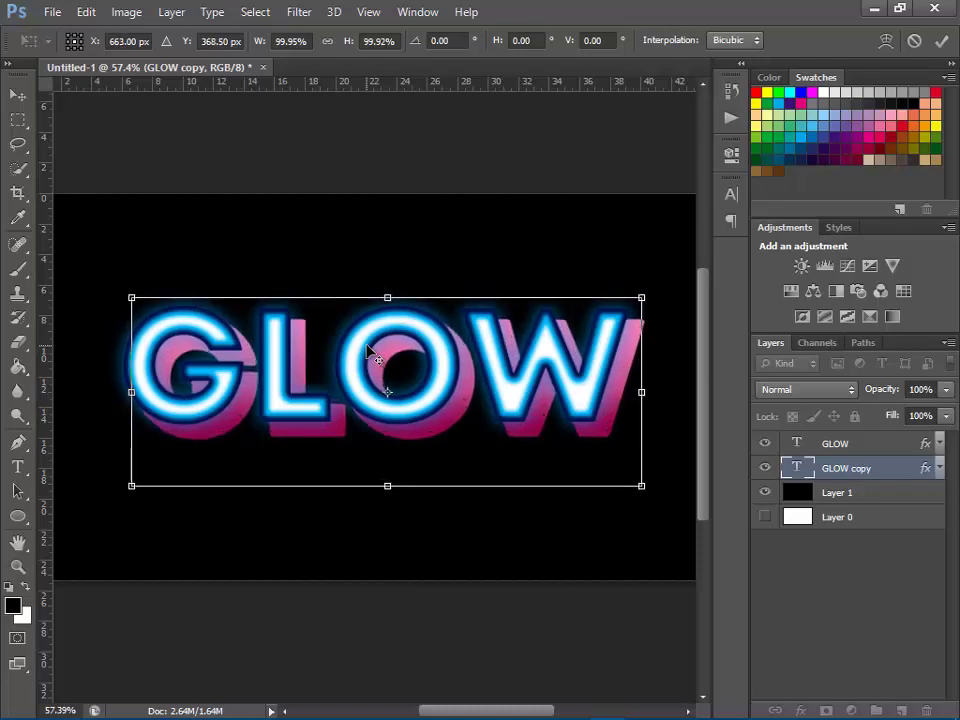
key(Right)
key(Down)
key(Right)
key(Down)
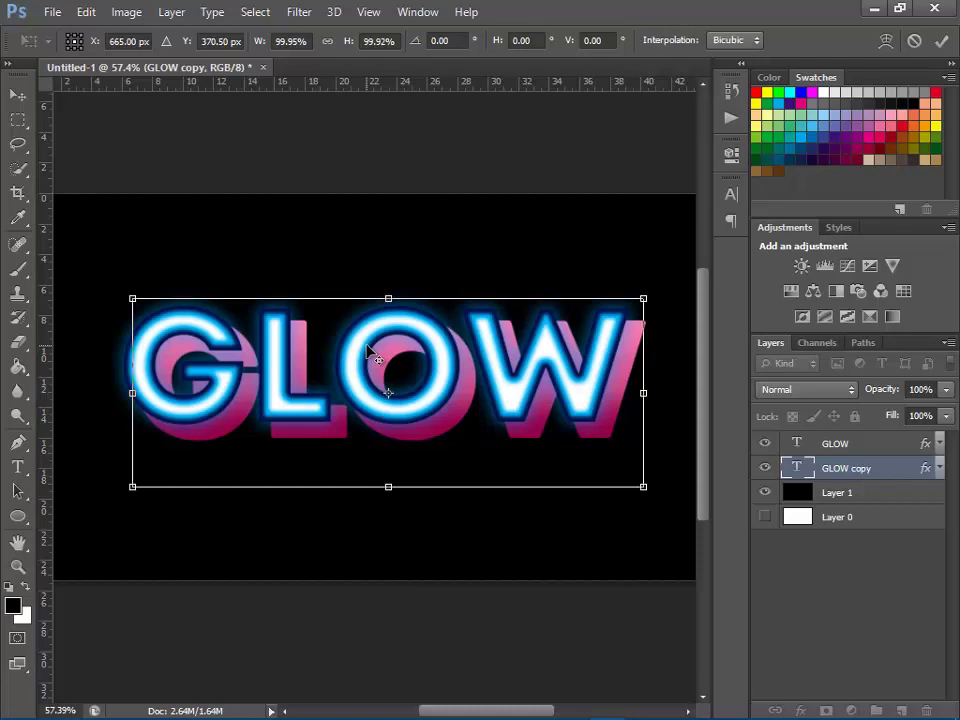
key(Right)
key(Down)
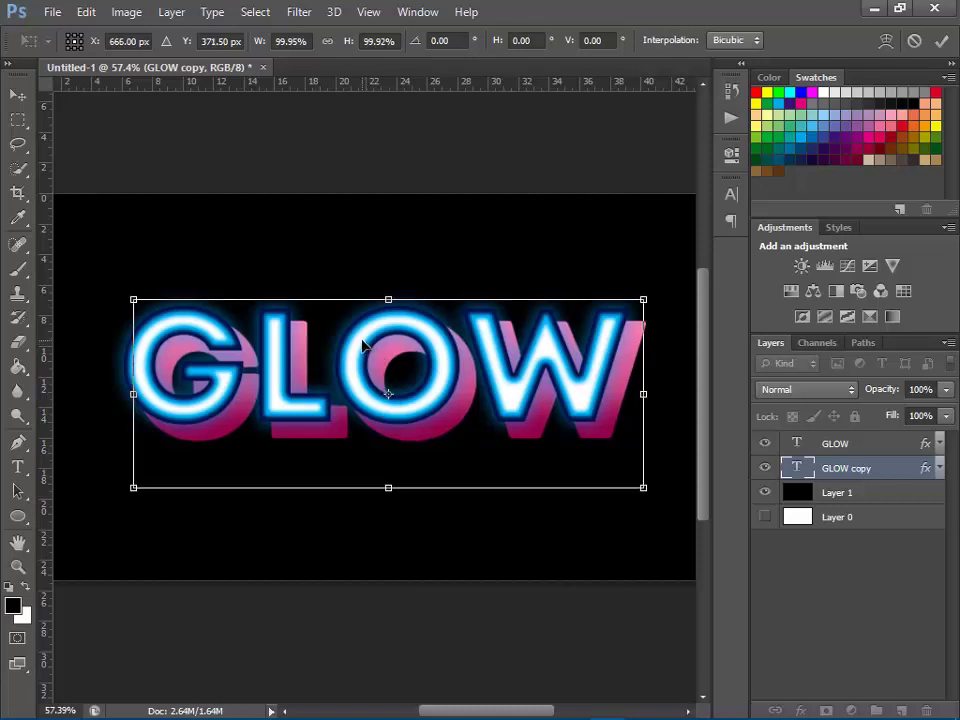
click(17, 94)
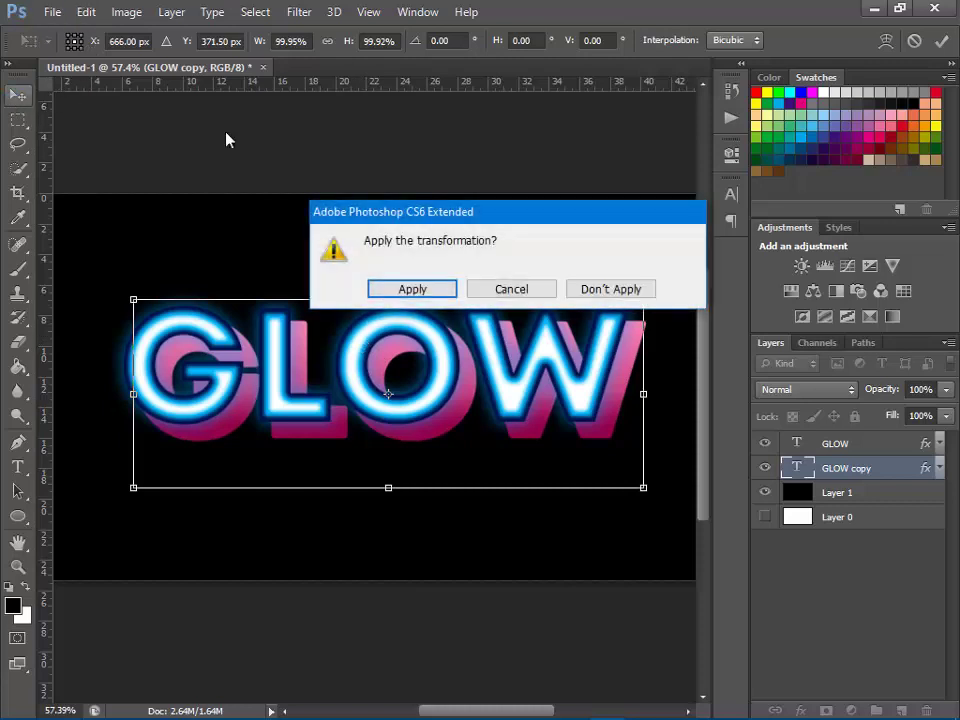
click(609, 289)
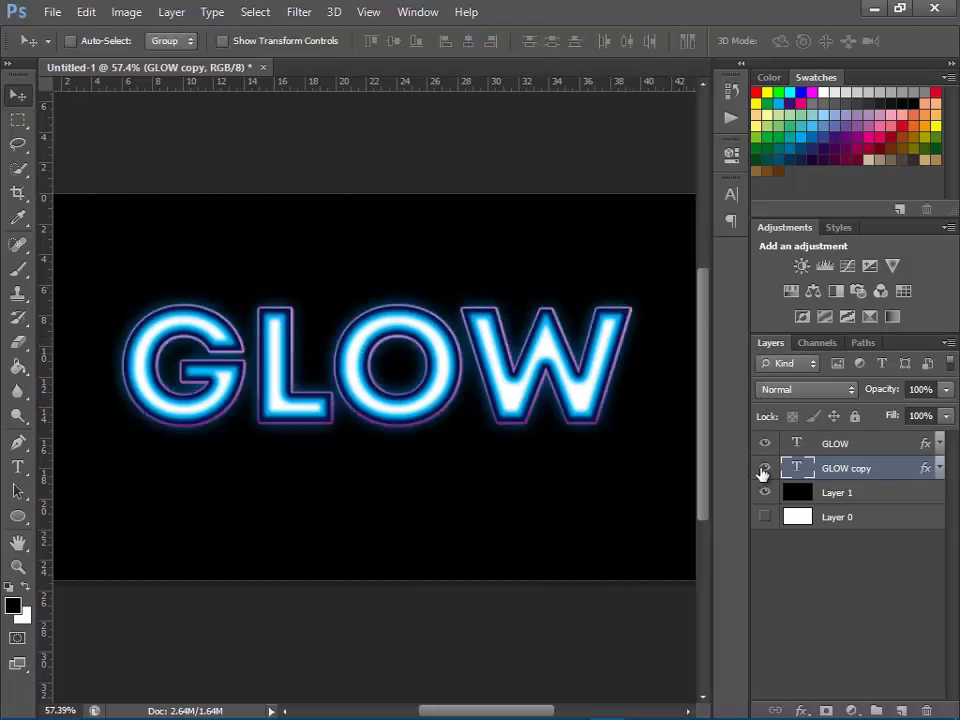
Check the layers by toggling their visibility, then hide the neon GLOW layer
click(764, 470)
click(764, 468)
click(88, 11)
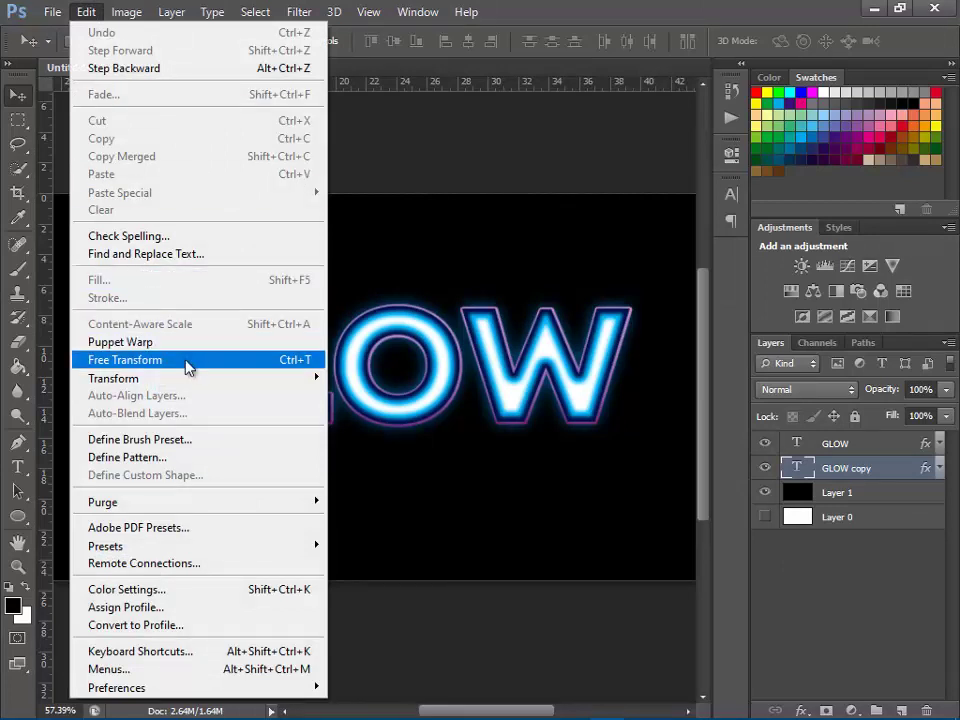
mouse_move(150, 378)
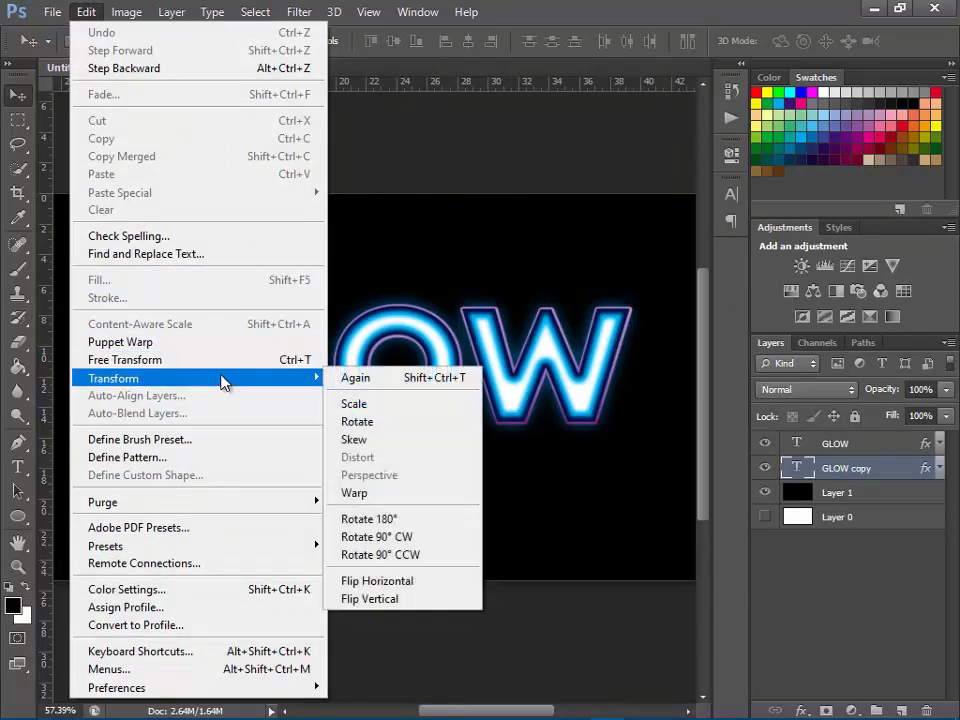
click(353, 321)
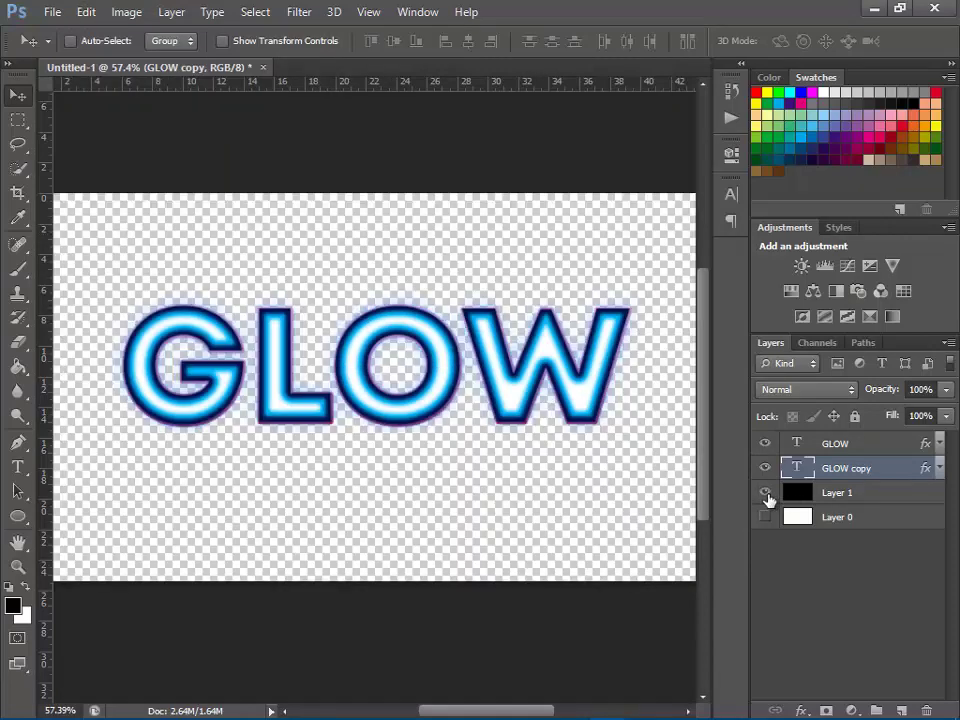
click(765, 493)
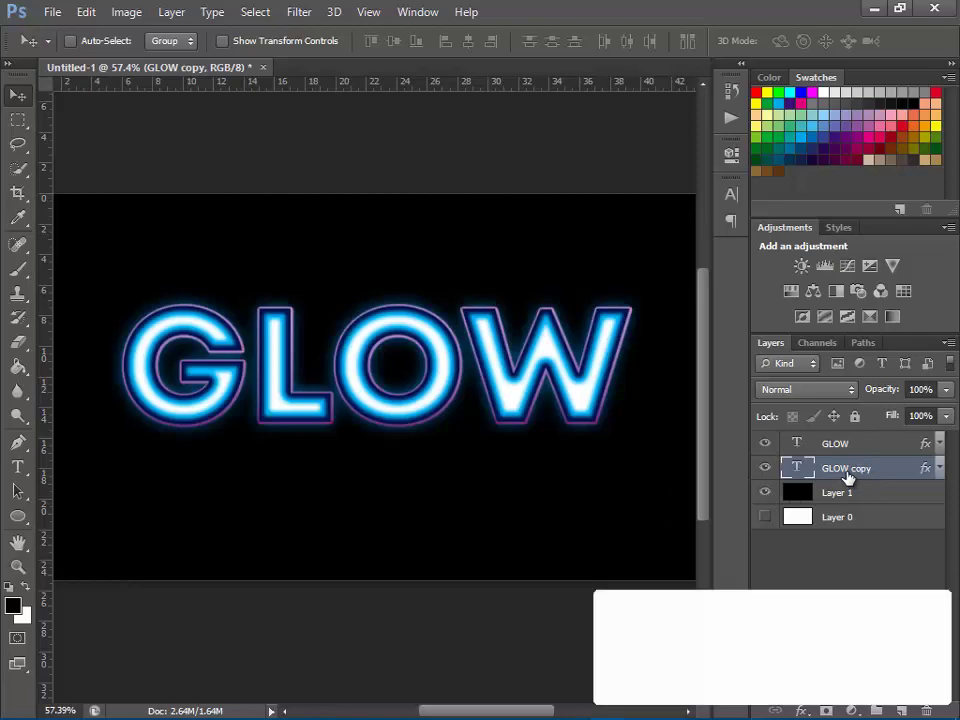
click(766, 443)
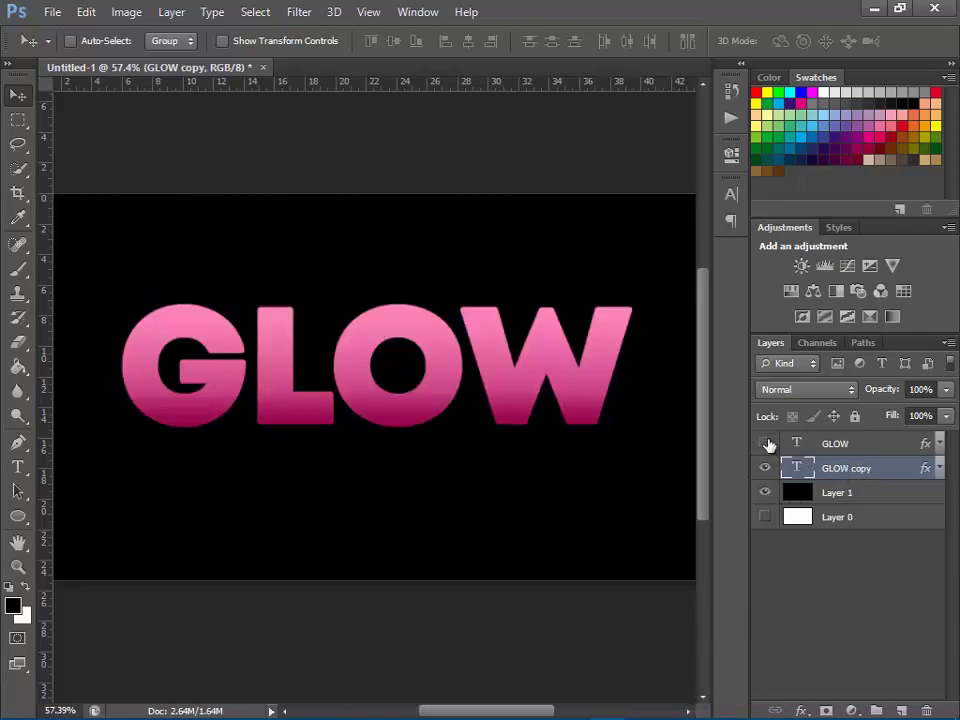
Transform GLOW copy, repeat with Ctrl+Shift+Alt+T up to GLOW copy 21, then reshow GLOW
click(82, 13)
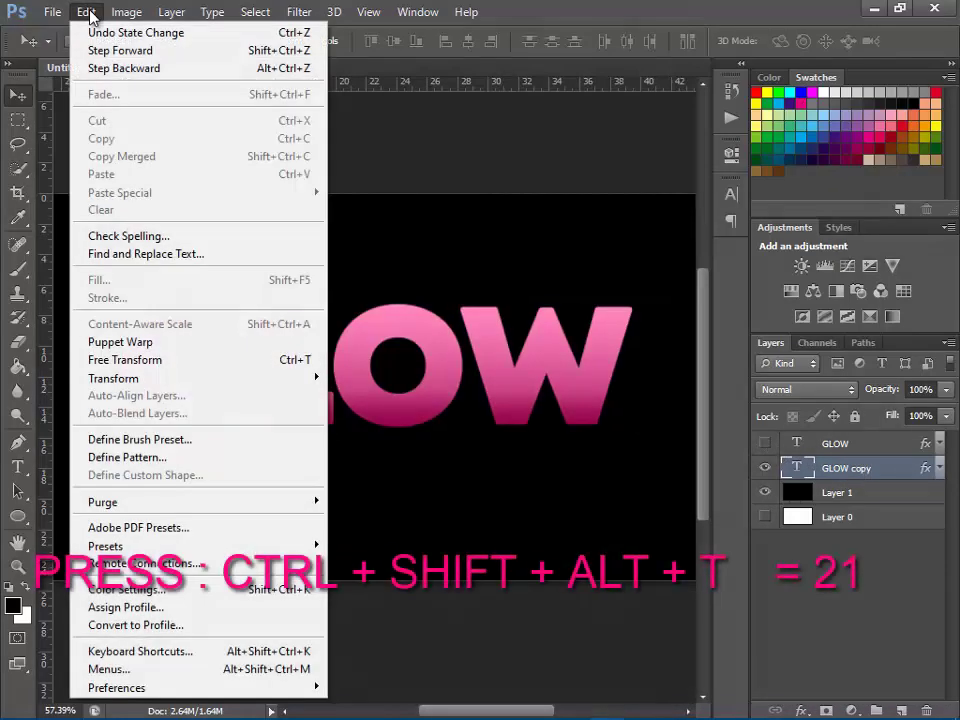
click(125, 360)
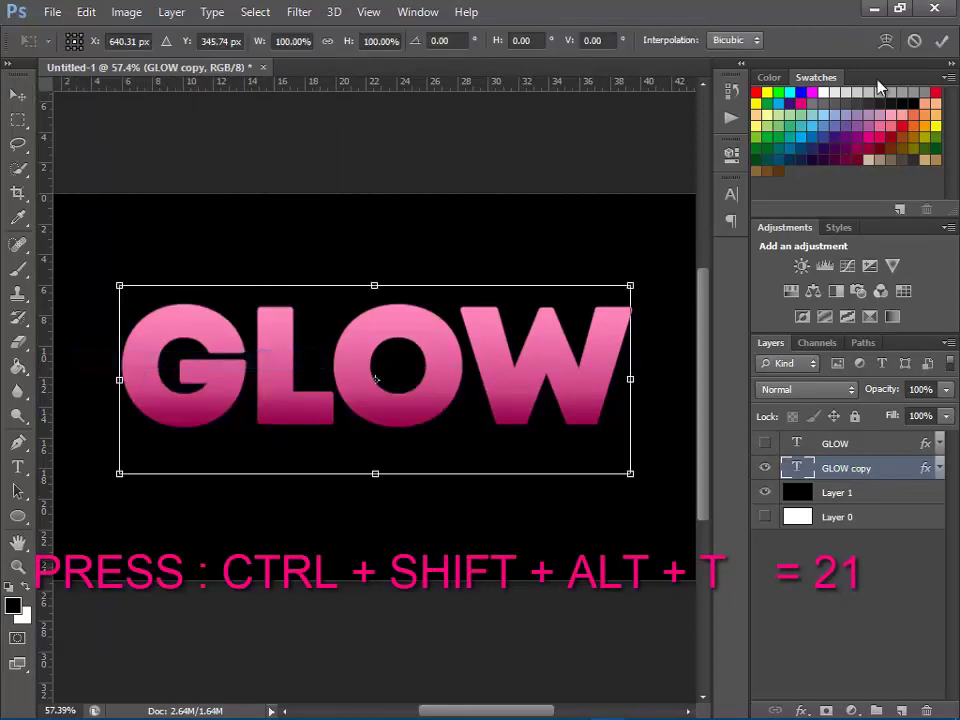
key(Return)
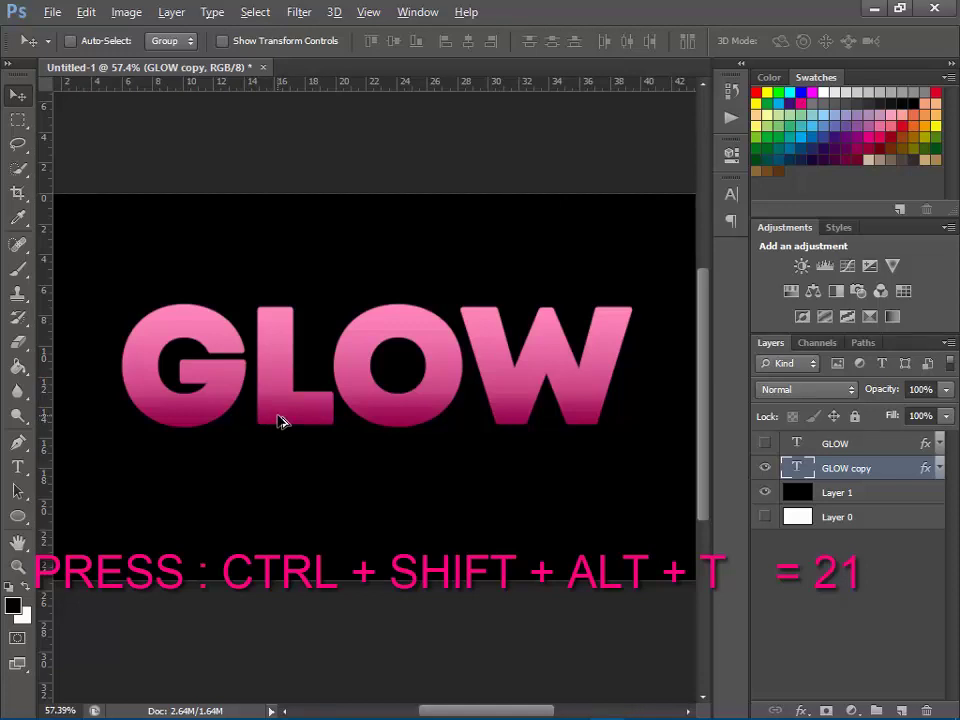
key(ctrl+shift+alt+t)
key(ctrl+shift+alt+t)
key(ctrl+shift+alt+t)
key(ctrl+shift+alt+t)
key(ctrl+shift+alt+t)
key(ctrl+shift+alt+t)
key(ctrl+shift+alt+t)
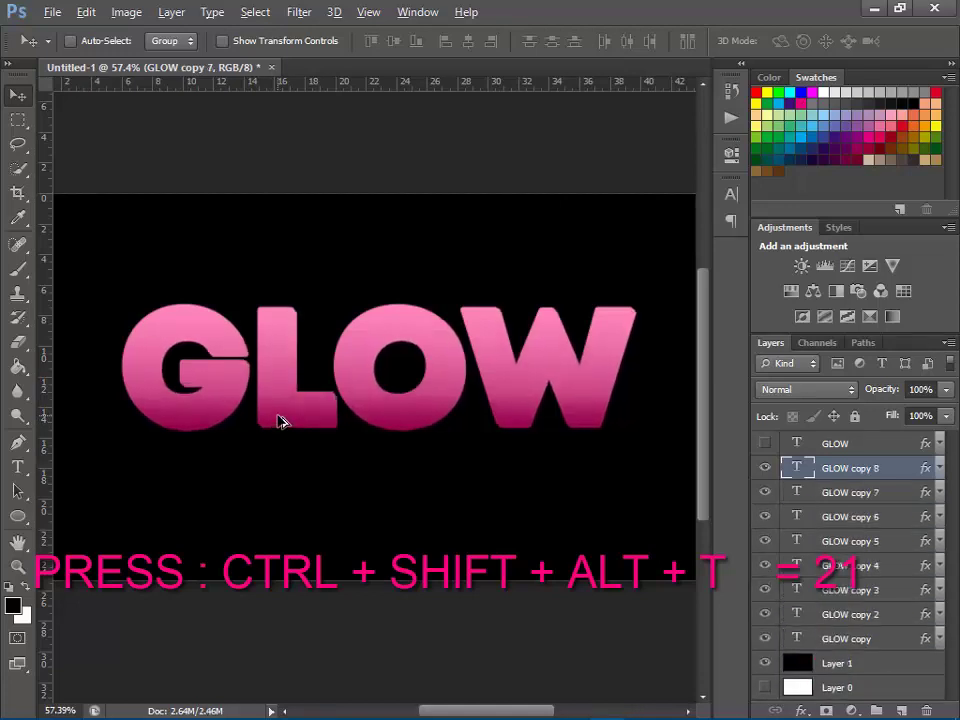
key(ctrl+shift+alt+t)
key(ctrl+shift+alt+t)
key(ctrl+shift+alt+t)
key(ctrl+shift+alt+t)
key(ctrl+shift+alt+t)
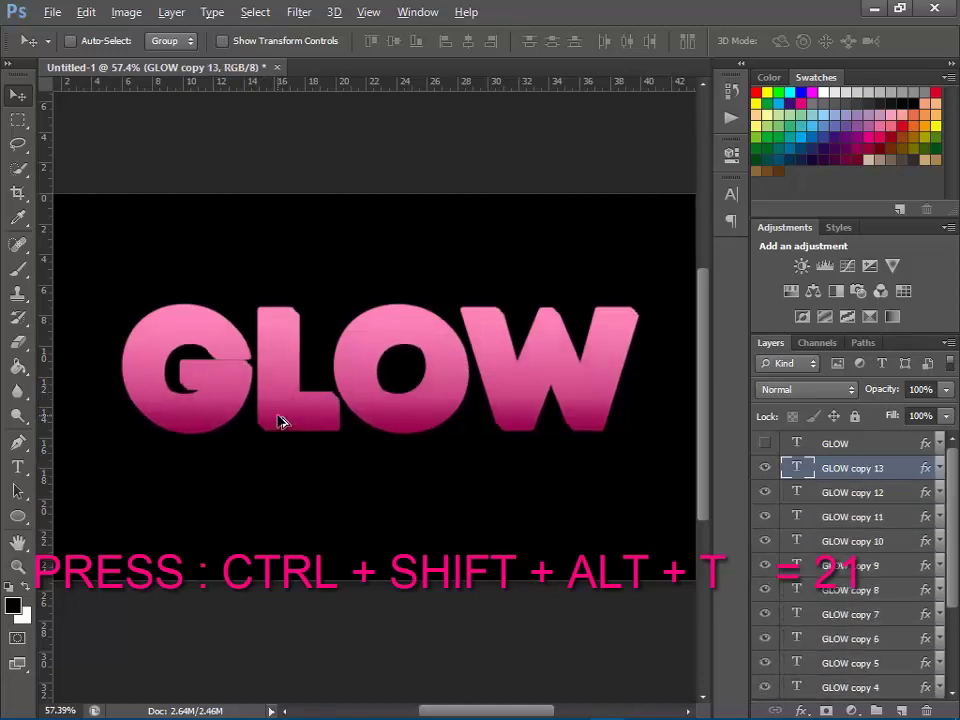
key(ctrl+shift+alt+t)
key(ctrl+shift+alt+t)
key(ctrl+shift+alt+t)
key(ctrl+shift+alt+t)
key(ctrl+shift+alt+t)
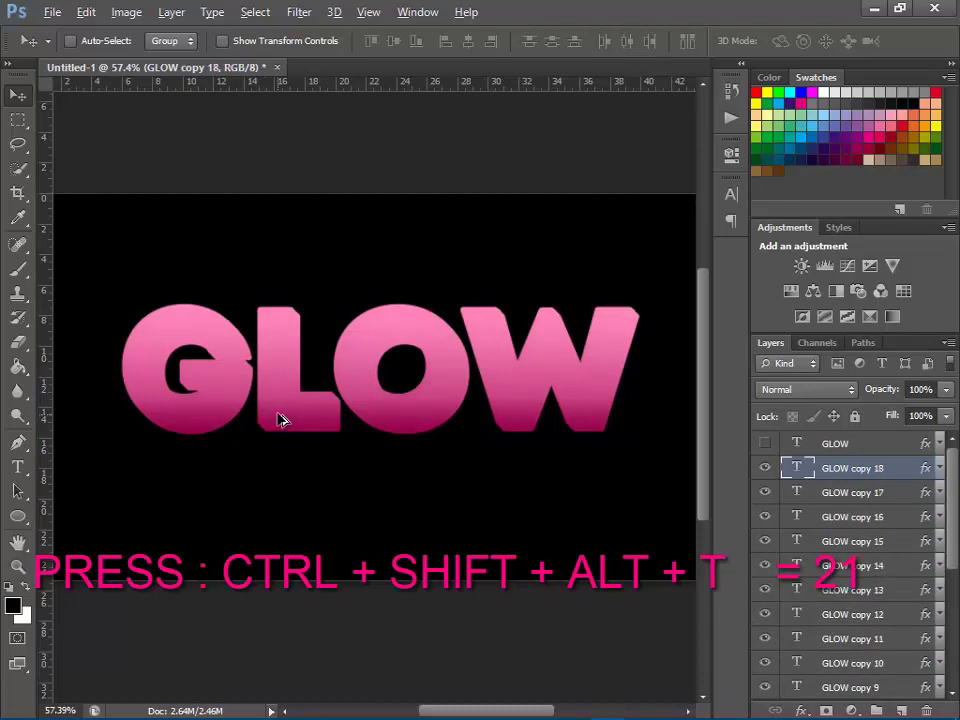
key(ctrl+shift+alt+t)
key(ctrl+shift+alt+t)
key(ctrl+shift+alt+t)
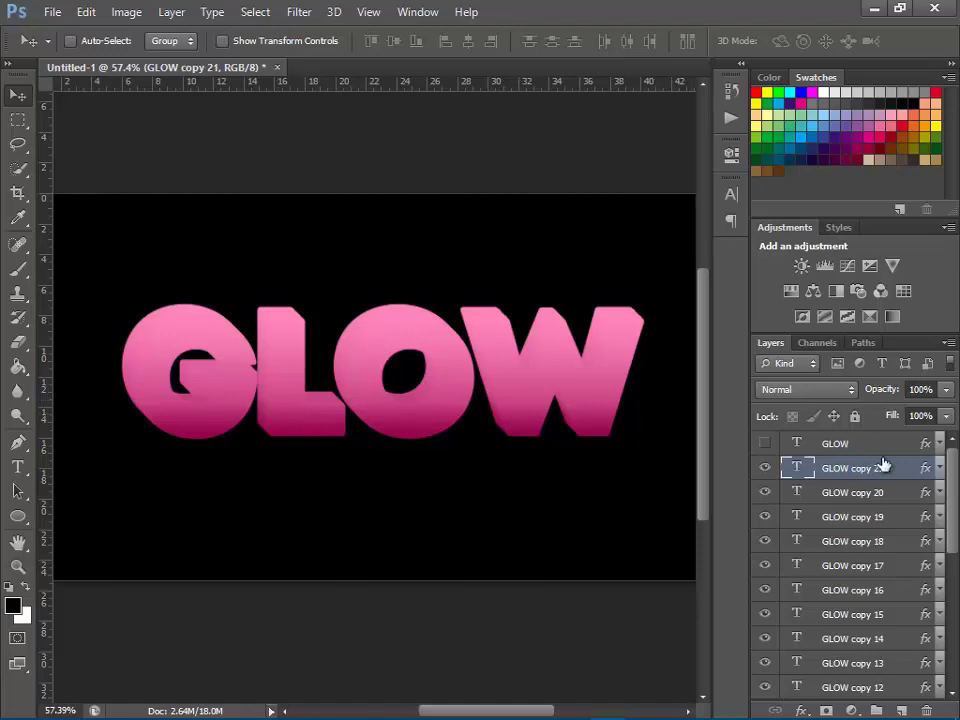
click(765, 444)
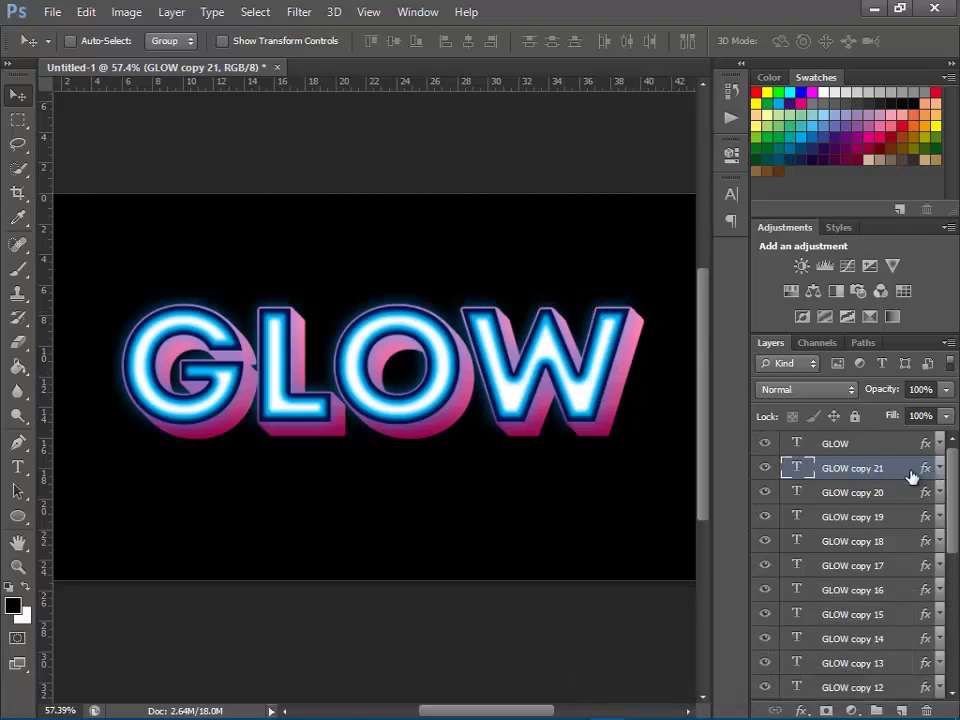
Select GLOW through GLOW copy and group them with Layer > Group Layers
mouse_move(953, 490)
mouse_down()
mouse_move(957, 620)
mouse_move(951, 480)
mouse_move(955, 622)
mouse_up()
click(881, 447)
shift+click(855, 639)
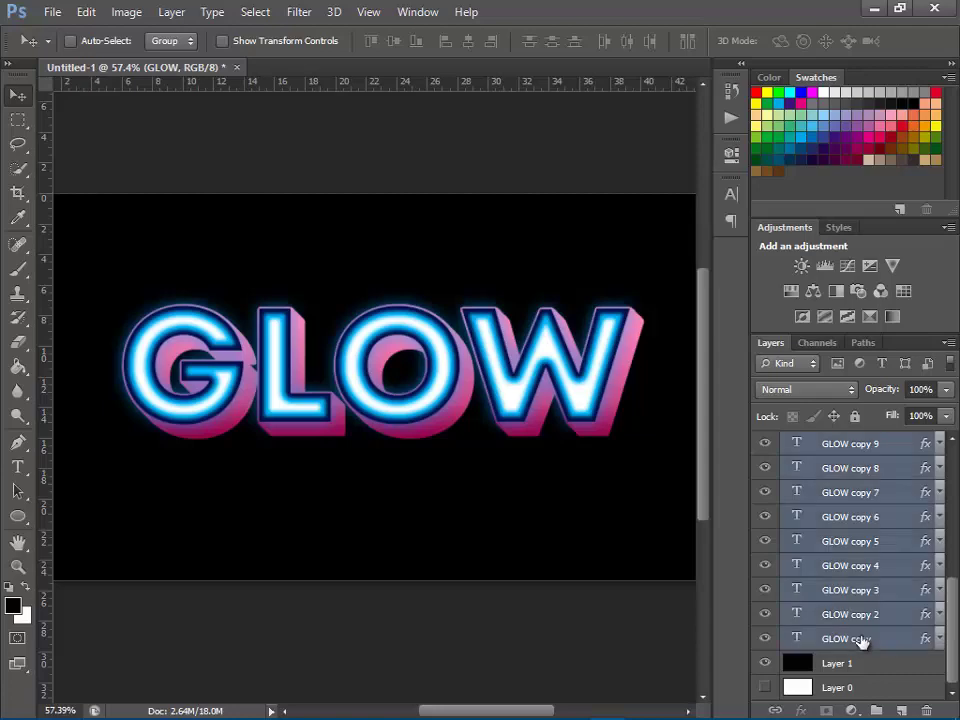
click(171, 12)
click(232, 369)
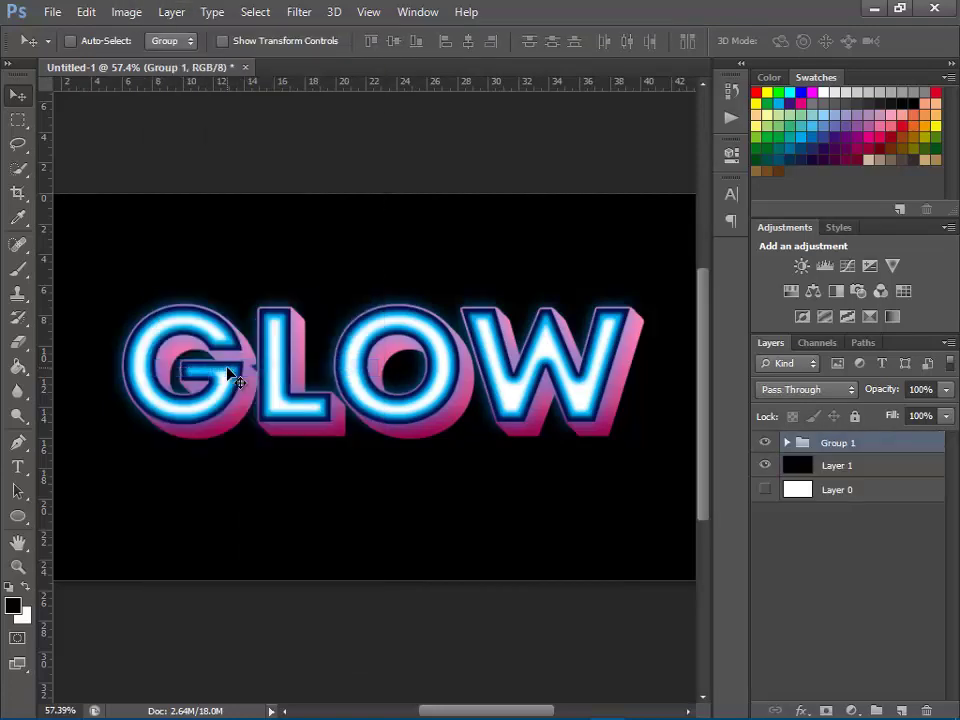
Rename the new layer group to 'glow'
click(766, 443)
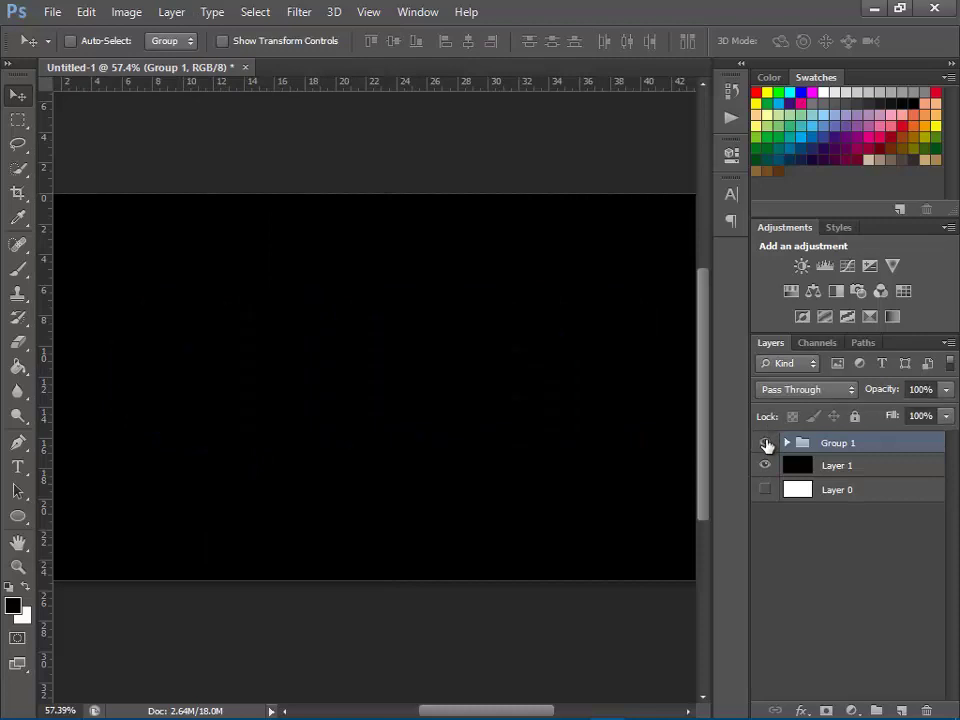
click(766, 443)
double_click(846, 443)
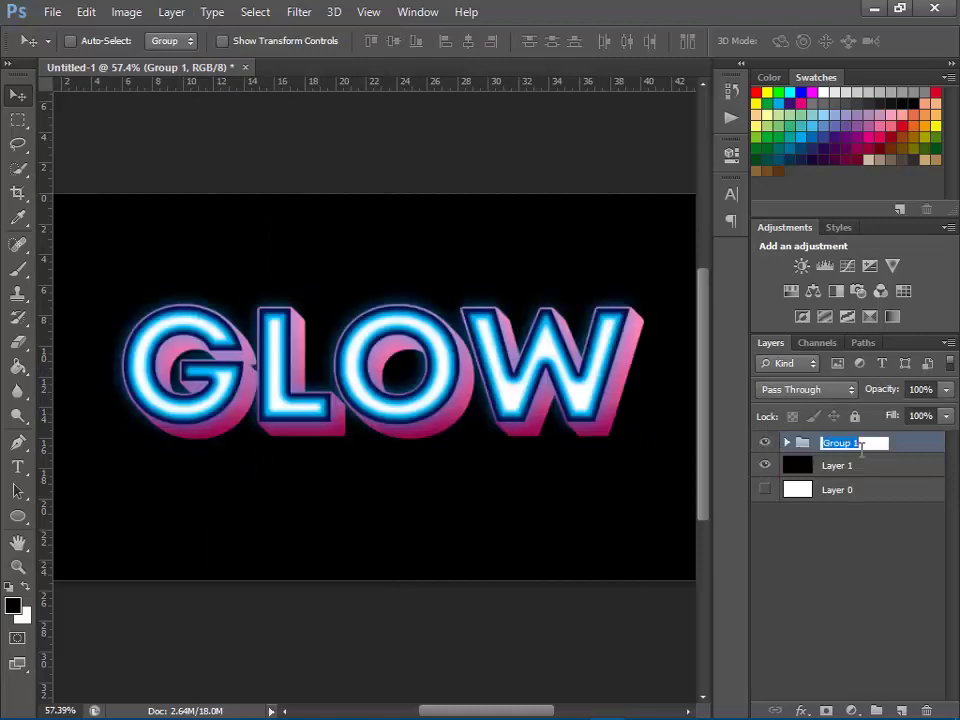
text(glow)
click(870, 568)
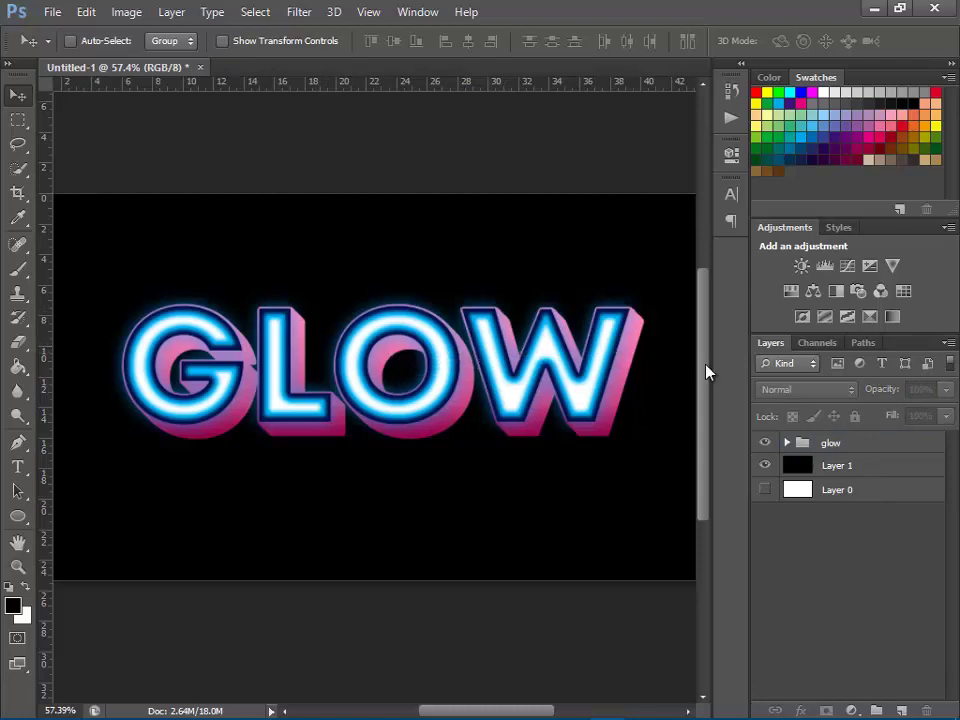
Hide the black background and set the foreground colour to a dark navy
click(765, 466)
click(765, 466)
click(16, 606)
click(643, 223)
drag(613, 236, 619, 318)
click(643, 243)
click(621, 333)
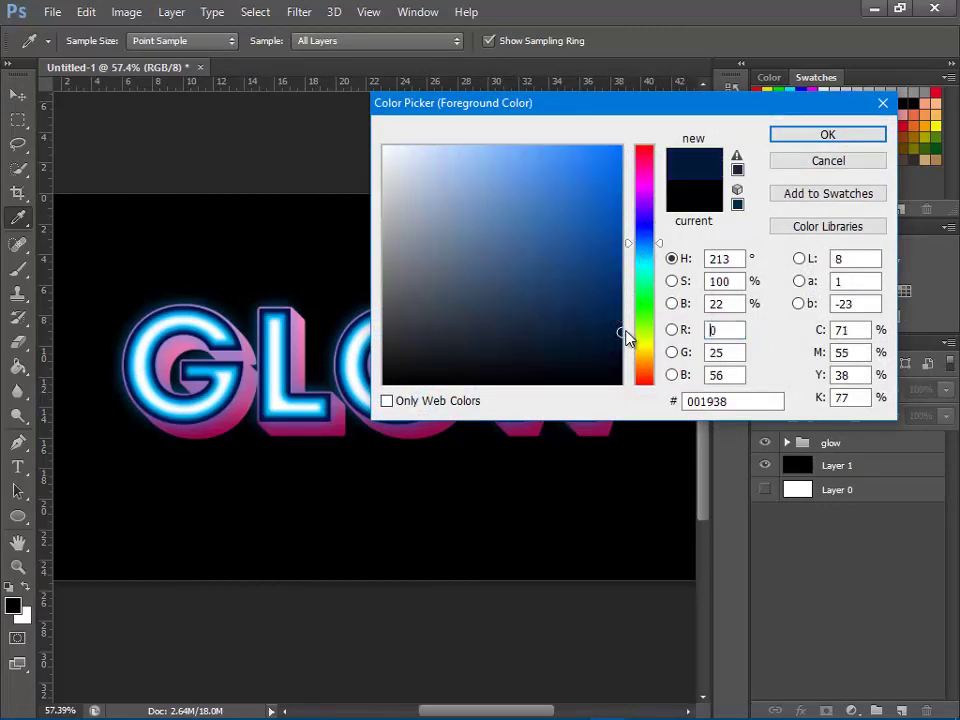
click(791, 136)
key(v)
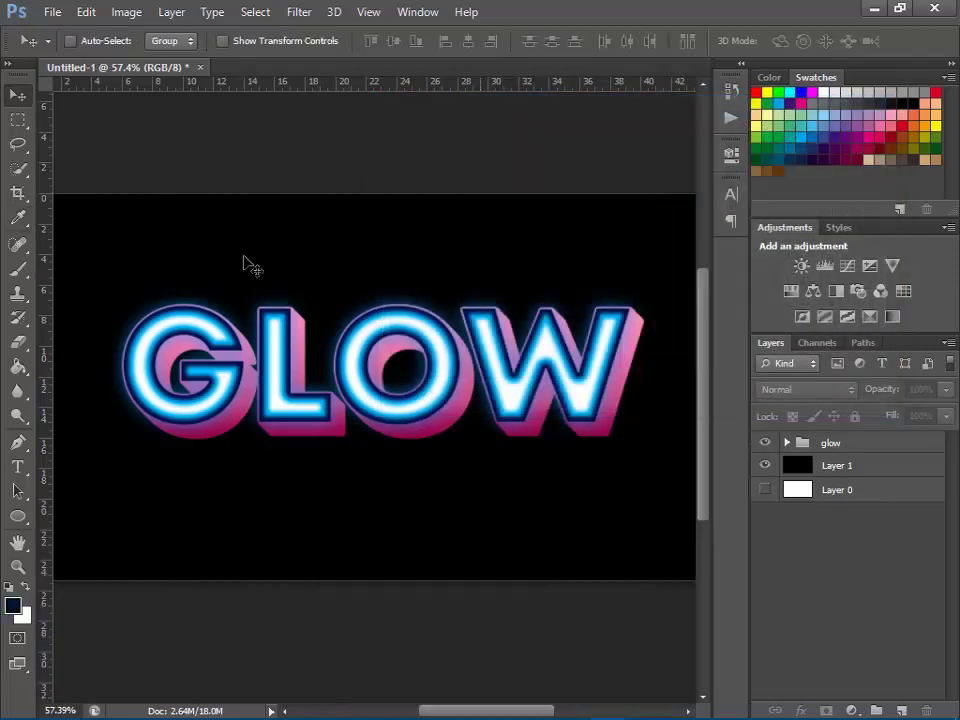
Fill Layer 1 with the navy using the Paint Bucket
click(22, 366)
click(248, 274)
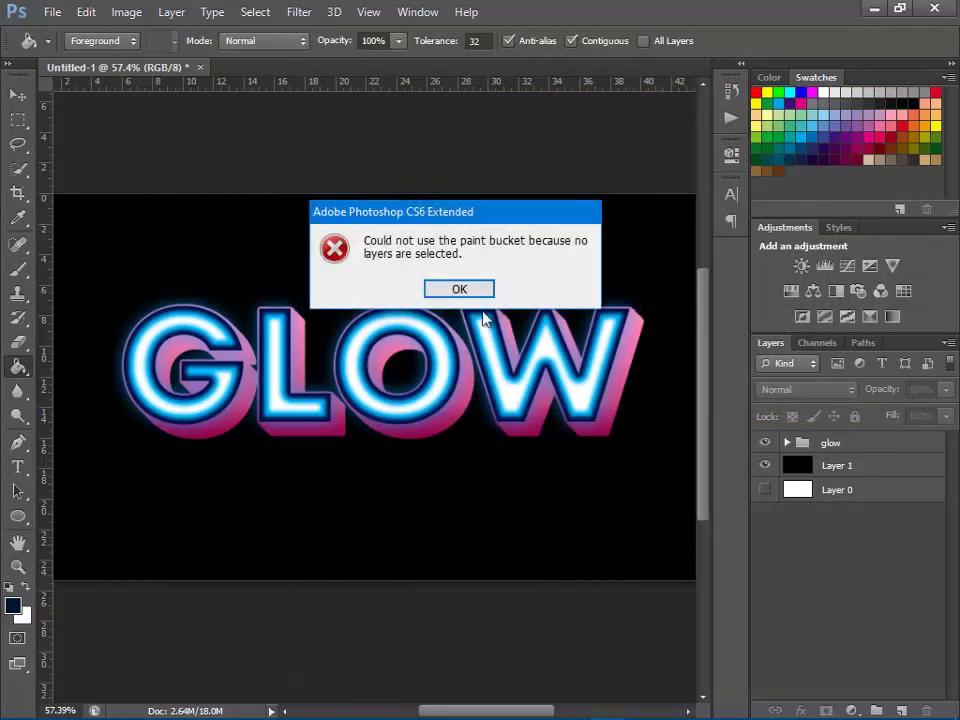
click(459, 289)
click(851, 467)
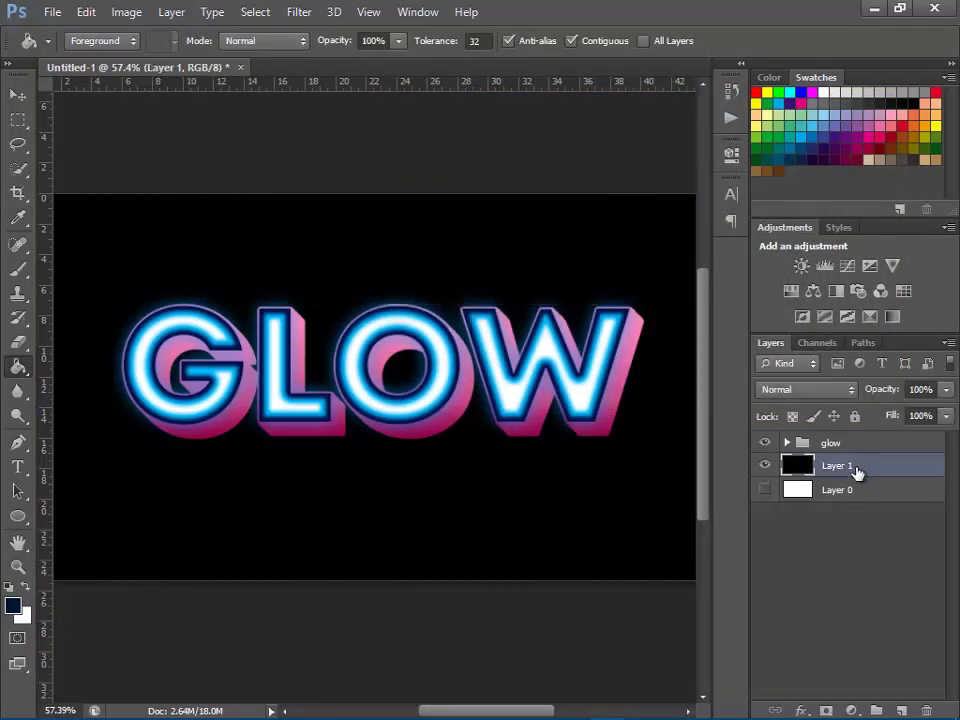
click(424, 254)
scroll(390, 340, down, 1)
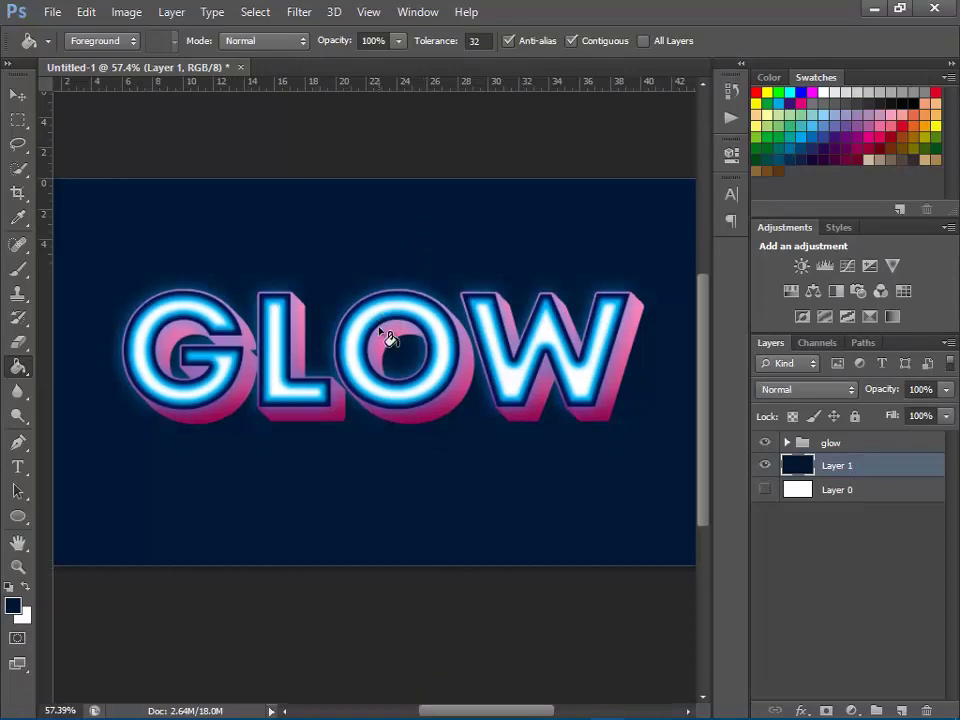
scroll(390, 340, down, 2)
Darken the navy to #000a17 and refill the background Layer 1
click(12, 606)
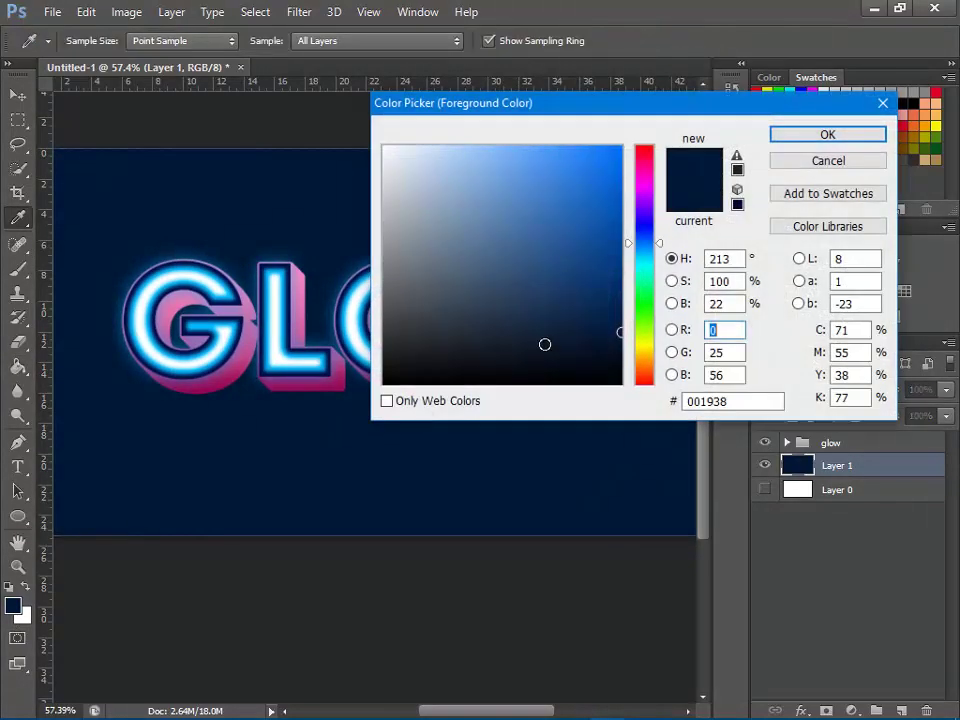
drag(615, 354, 622, 354)
click(799, 136)
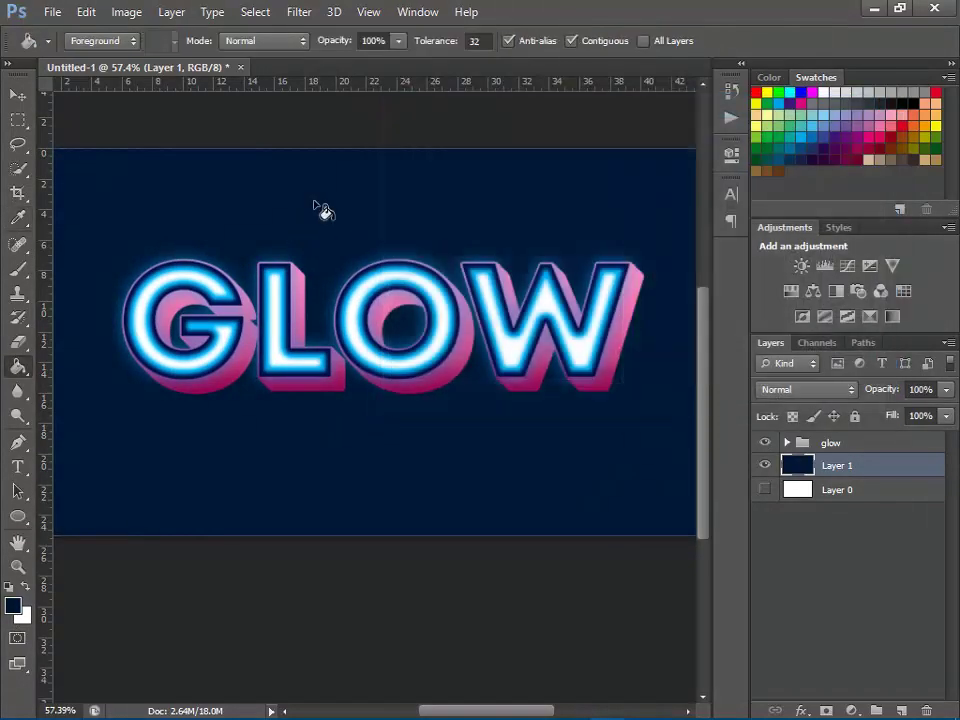
click(318, 208)
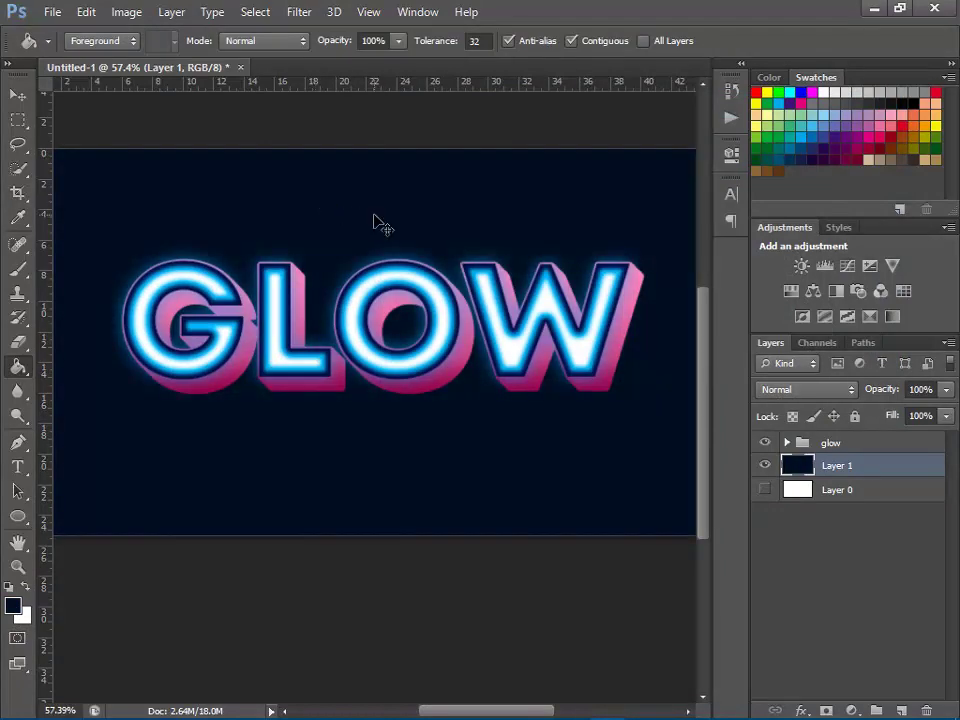
click(16, 607)
click(622, 363)
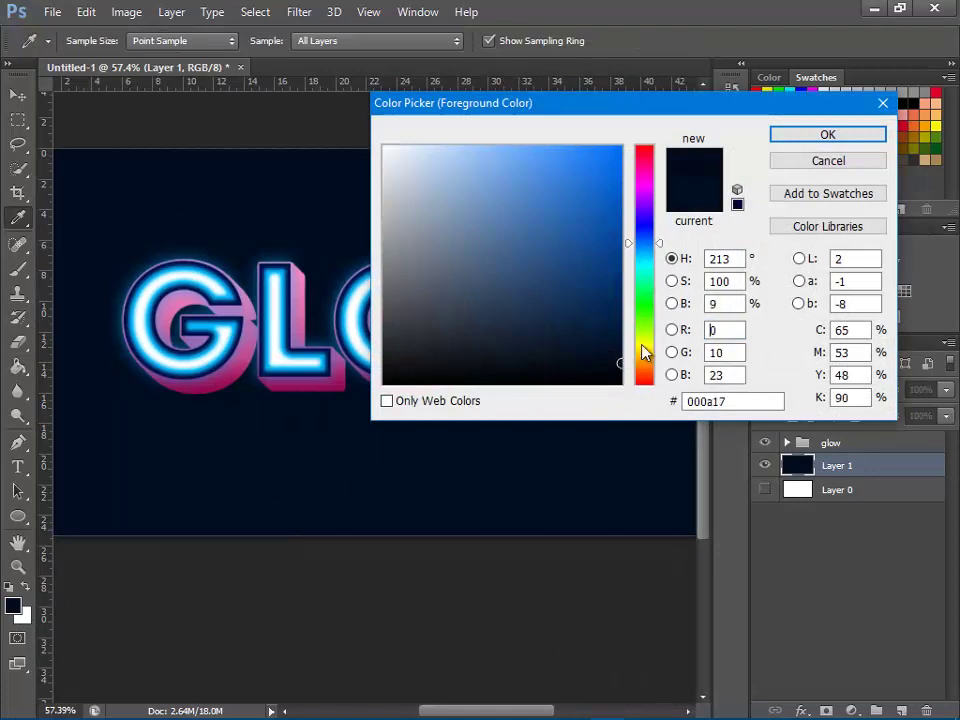
click(810, 135)
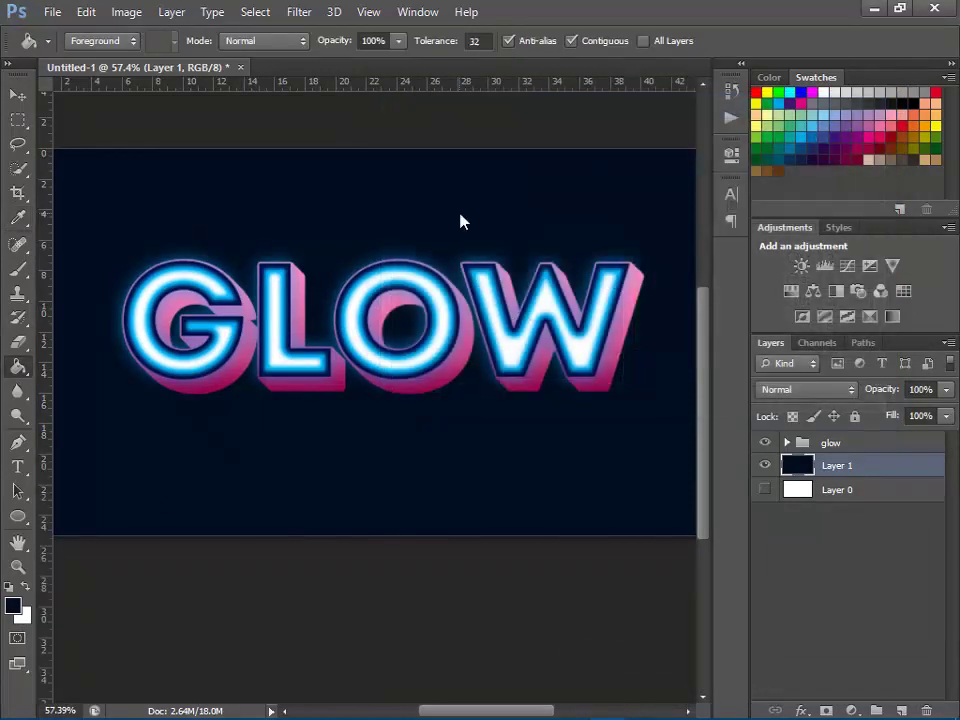
scroll(445, 247, down, 2)
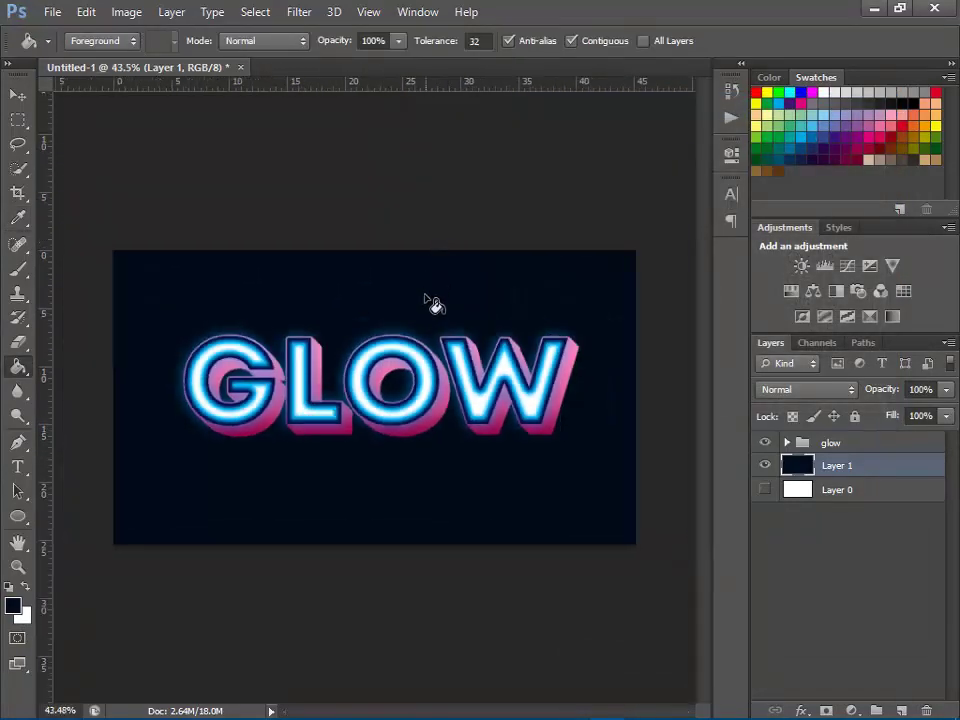
click(765, 443)
Reshow the glow group and drag it slightly up and to the left
click(838, 443)
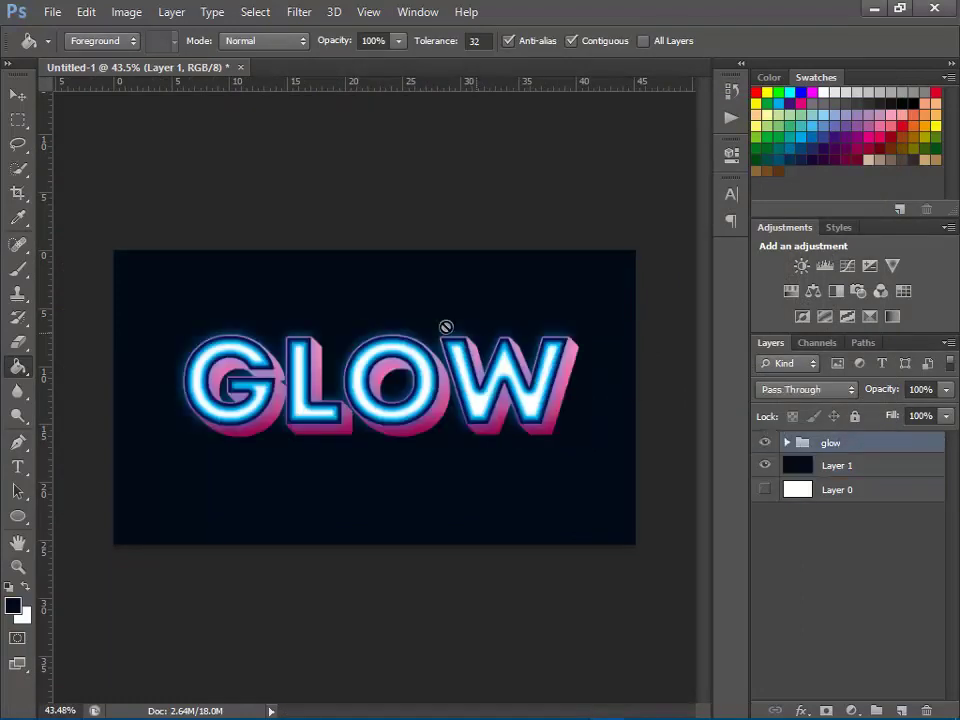
click(14, 96)
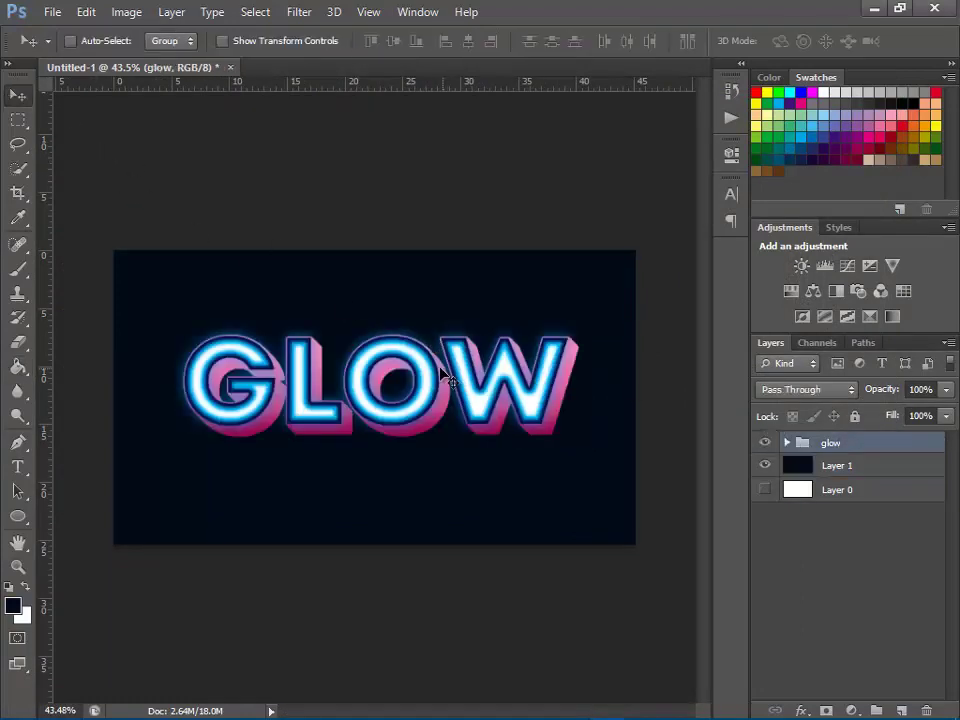
mouse_move(435, 368)
mouse_down()
mouse_move(430, 362)
mouse_move(447, 362)
mouse_up()
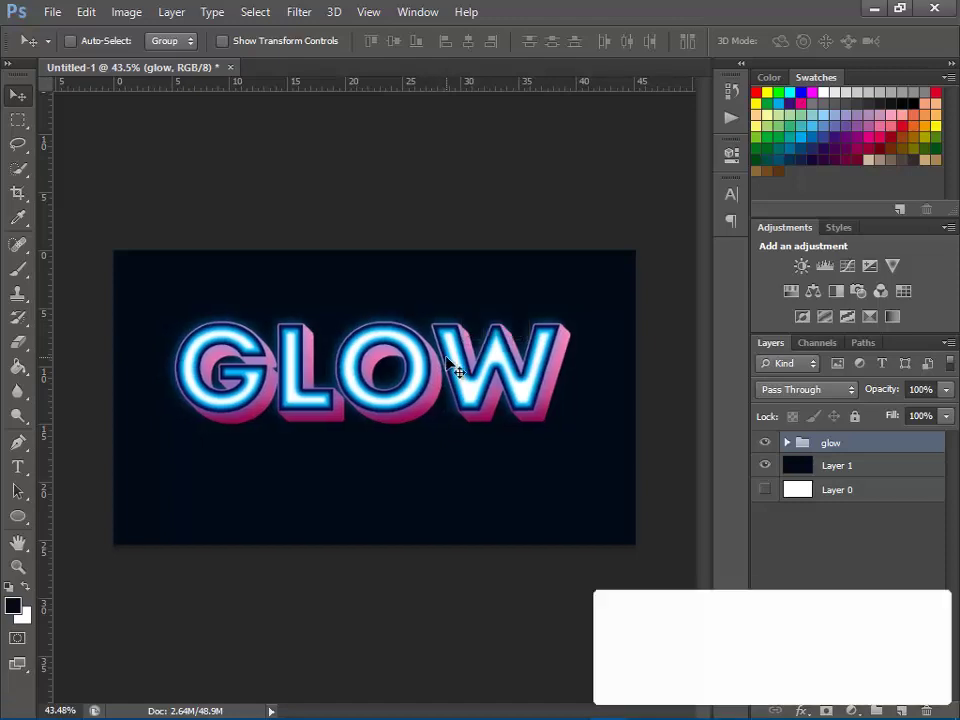
Expand and collapse the glow group, then select Layer 1
click(787, 443)
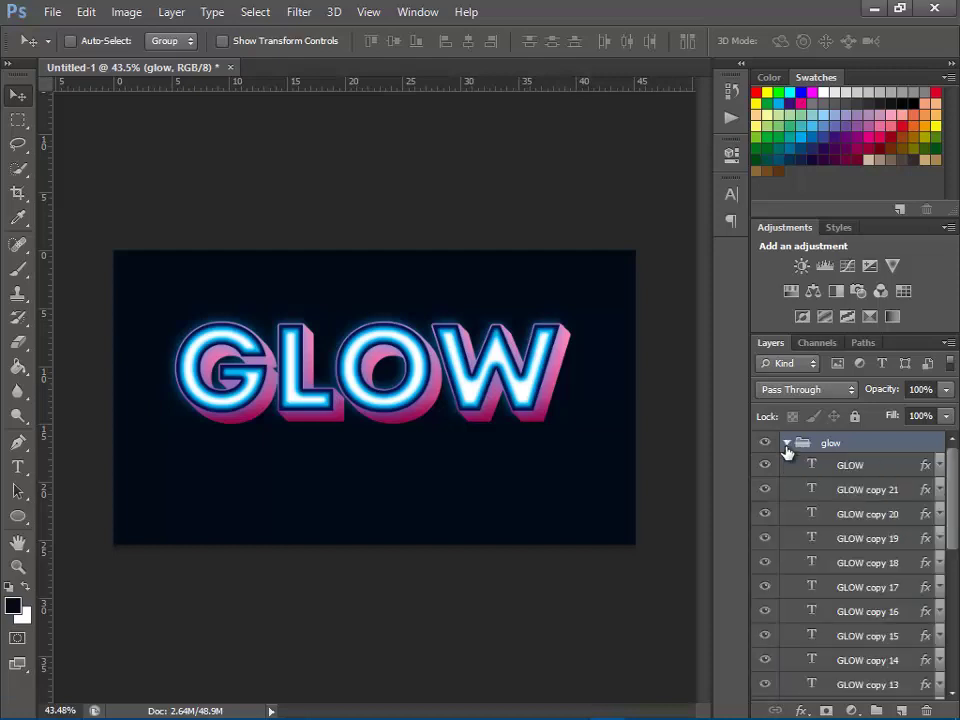
click(787, 443)
click(865, 468)
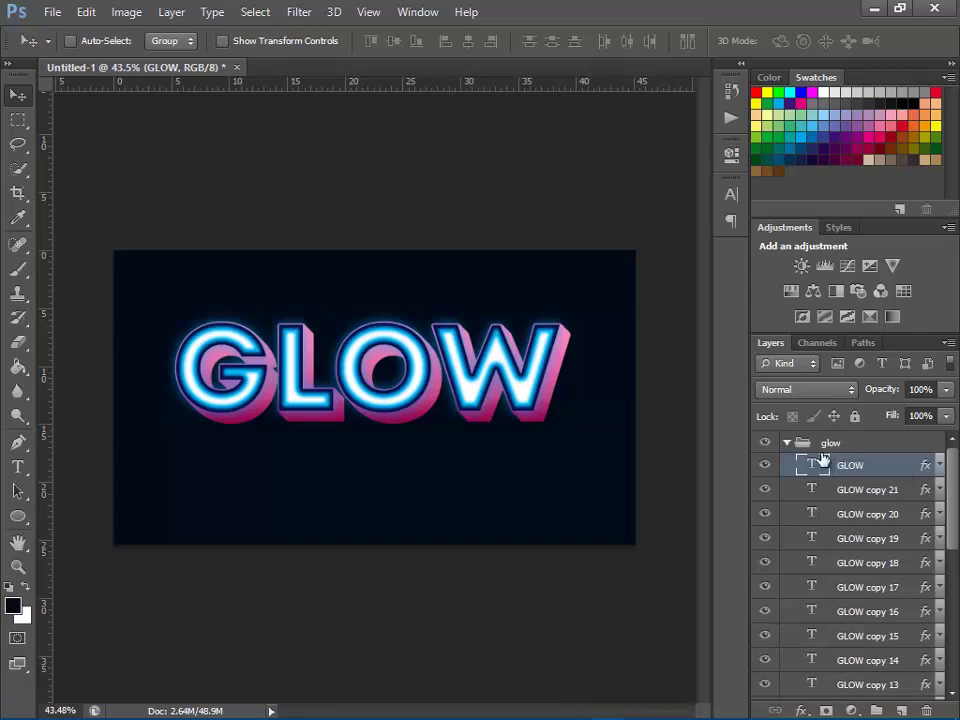
click(787, 443)
click(870, 470)
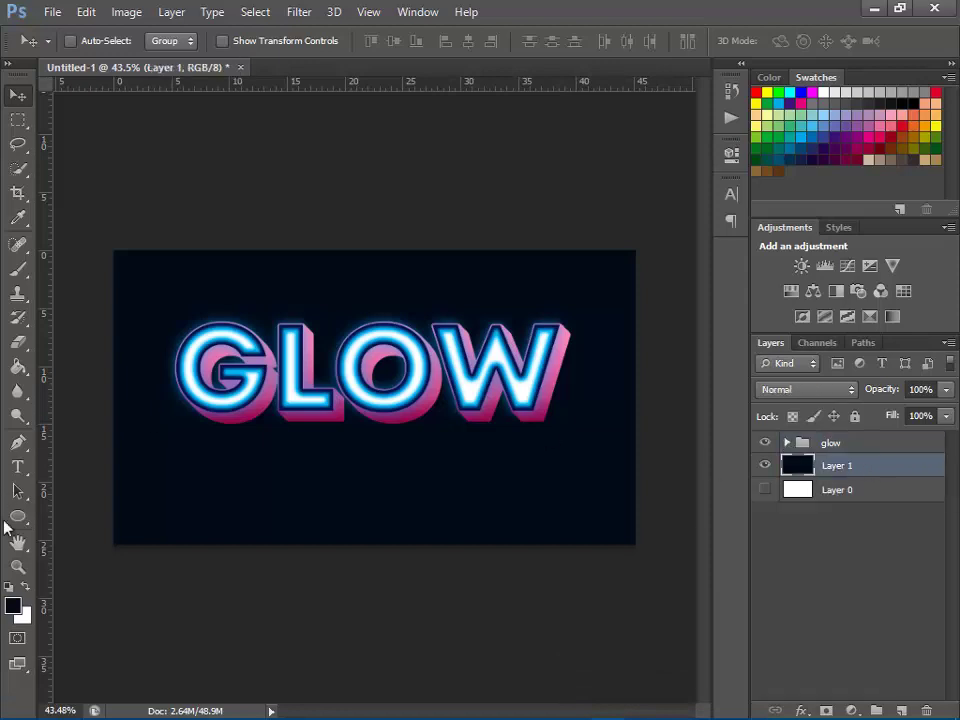
Set the foreground colour to pure black 000000
click(18, 467)
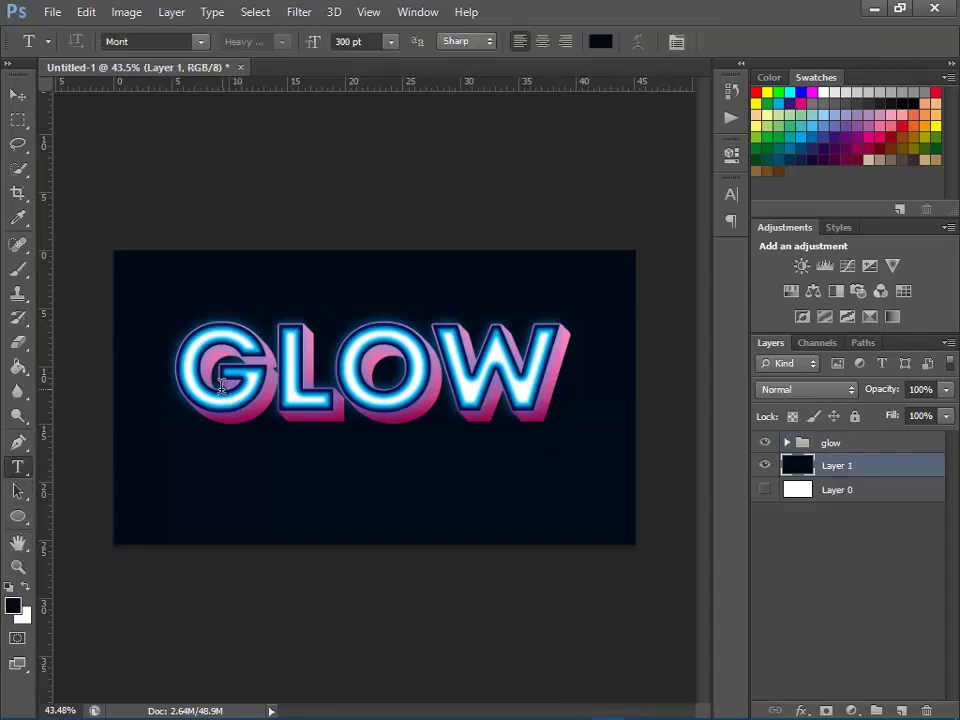
click(15, 606)
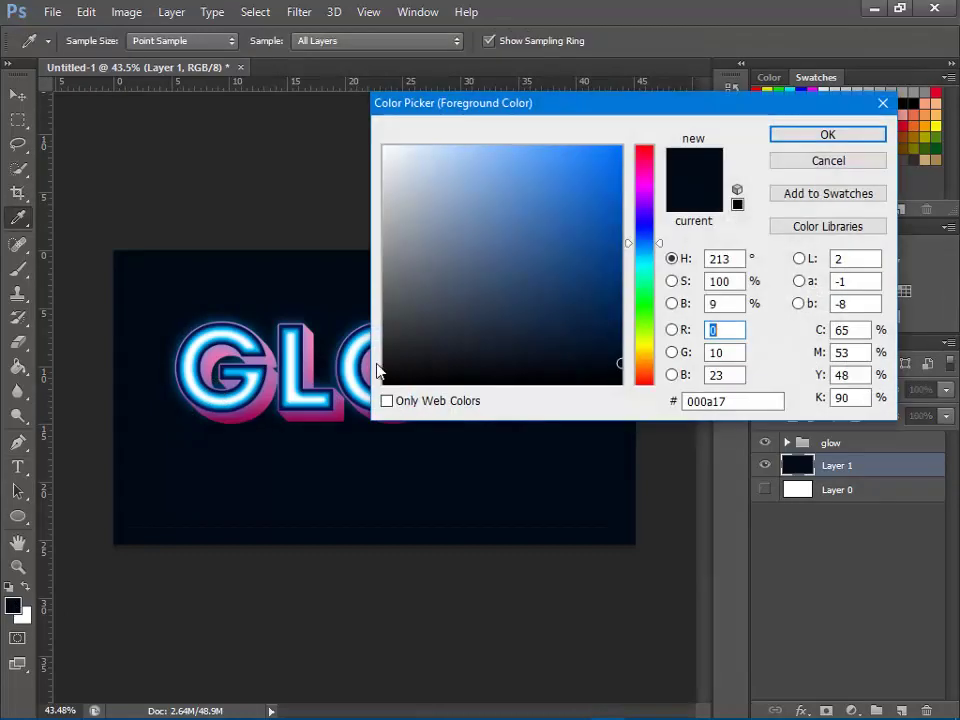
drag(381, 369, 384, 384)
key(Return)
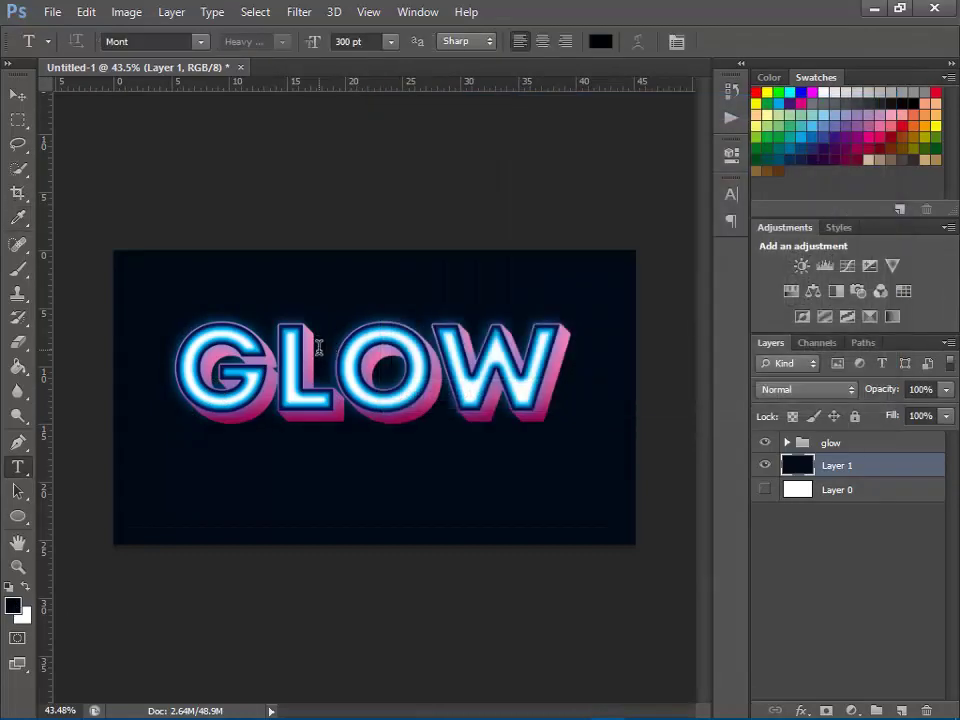
Remove a stray 'g' from the GLOW text, commit it, and collapse the glow group
click(276, 372)
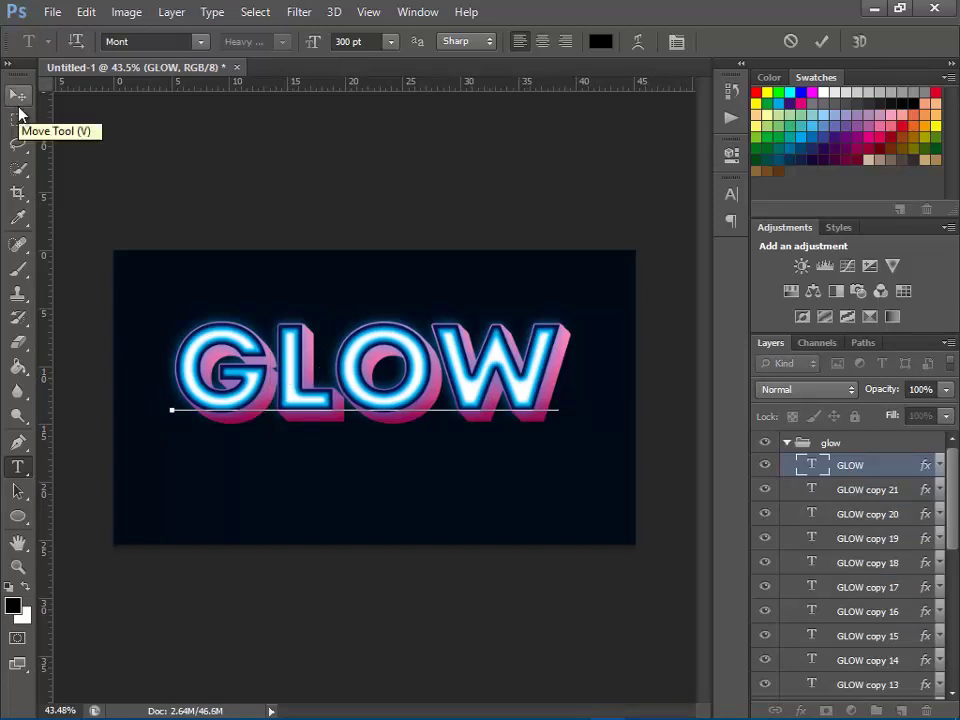
text(g)
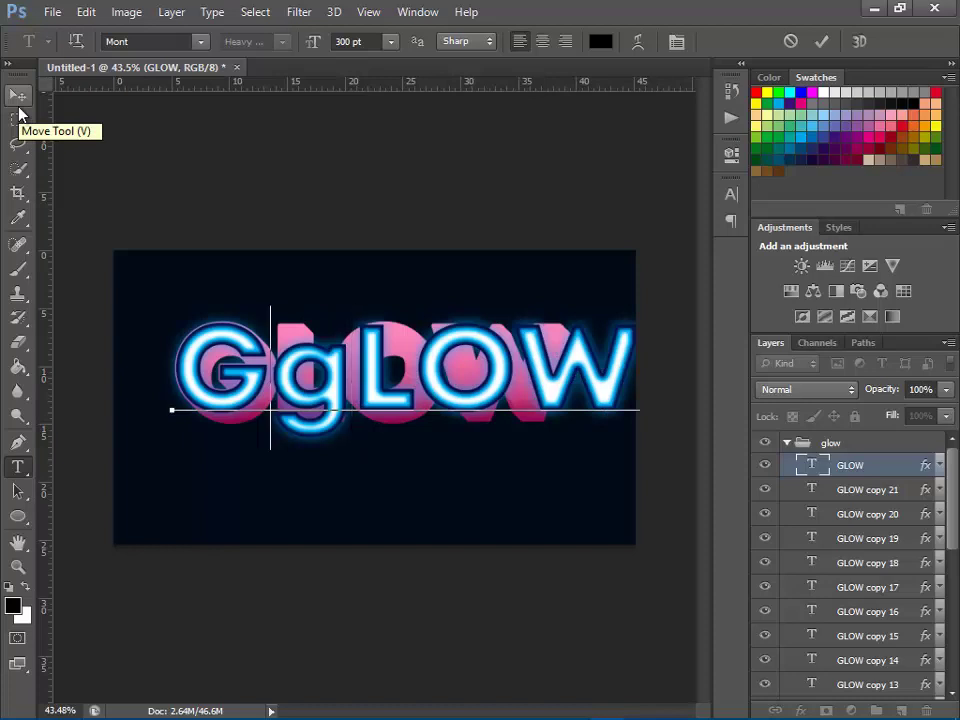
key(BackSpace)
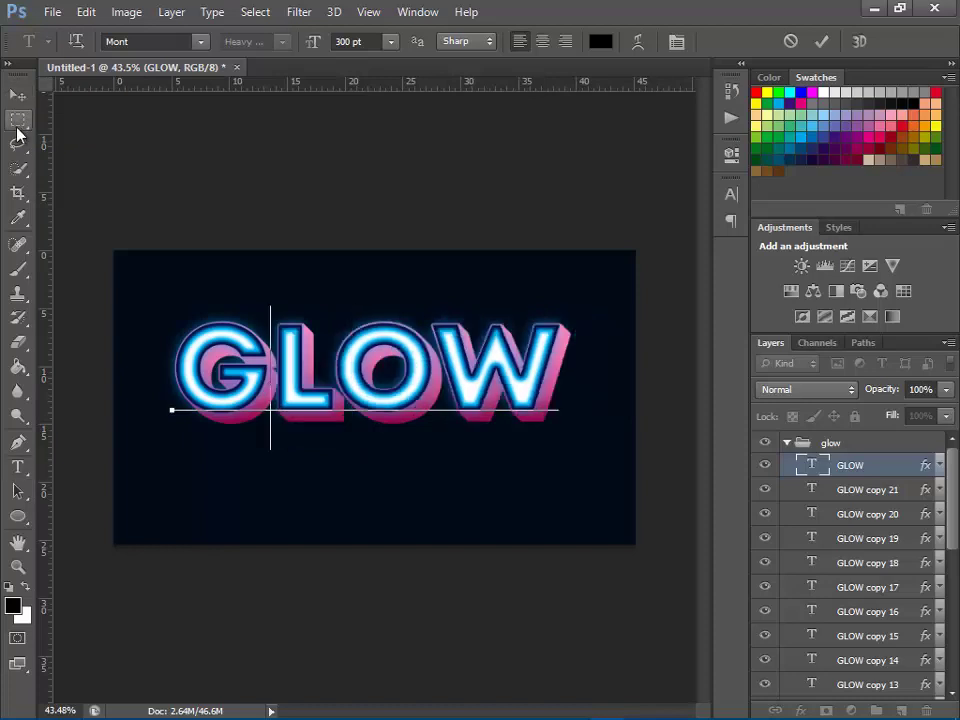
click(17, 120)
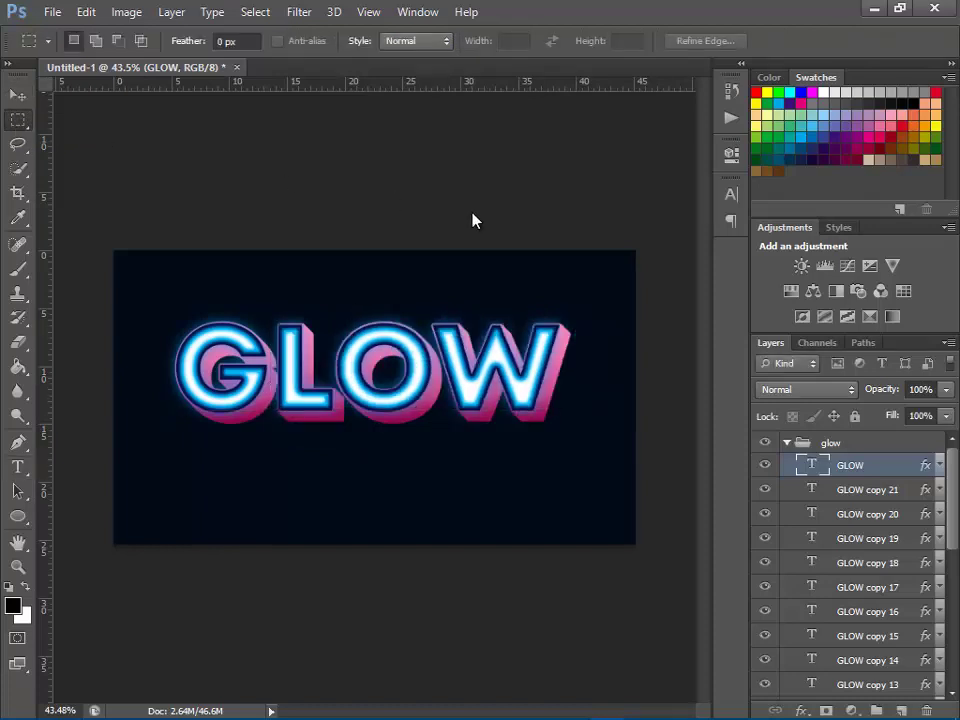
click(787, 442)
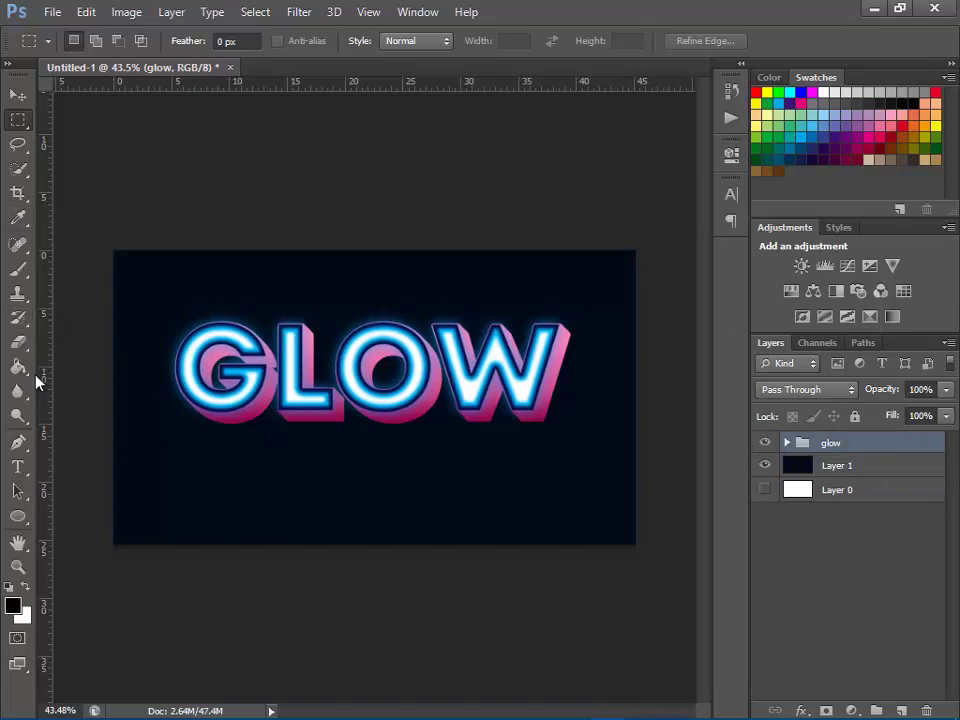
click(17, 466)
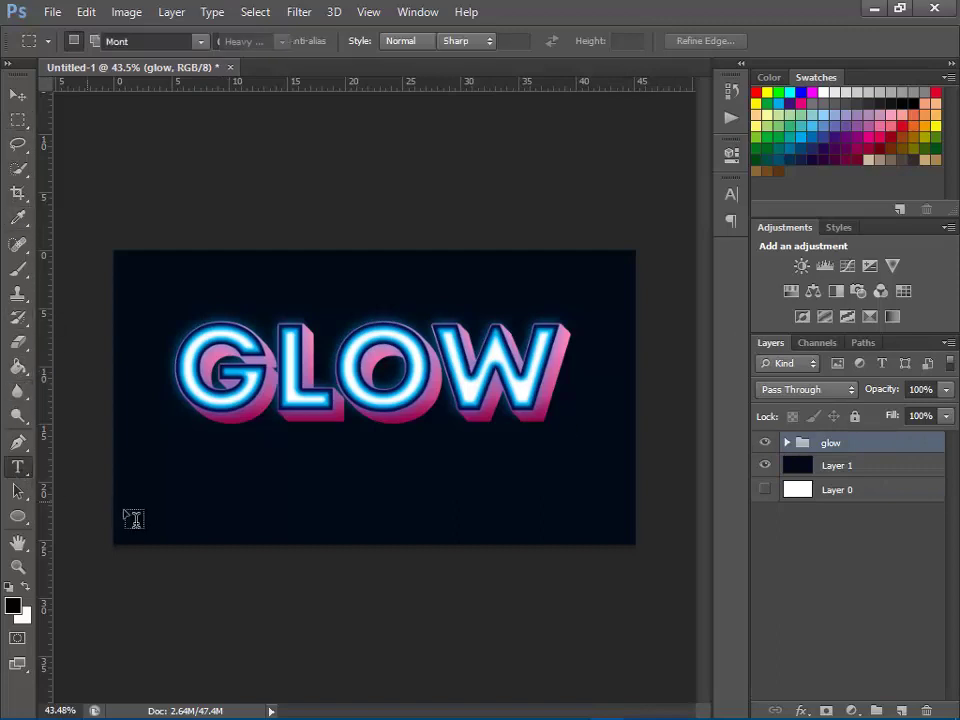
Type a new black GLOW text layer above Layer 1
click(870, 467)
click(212, 519)
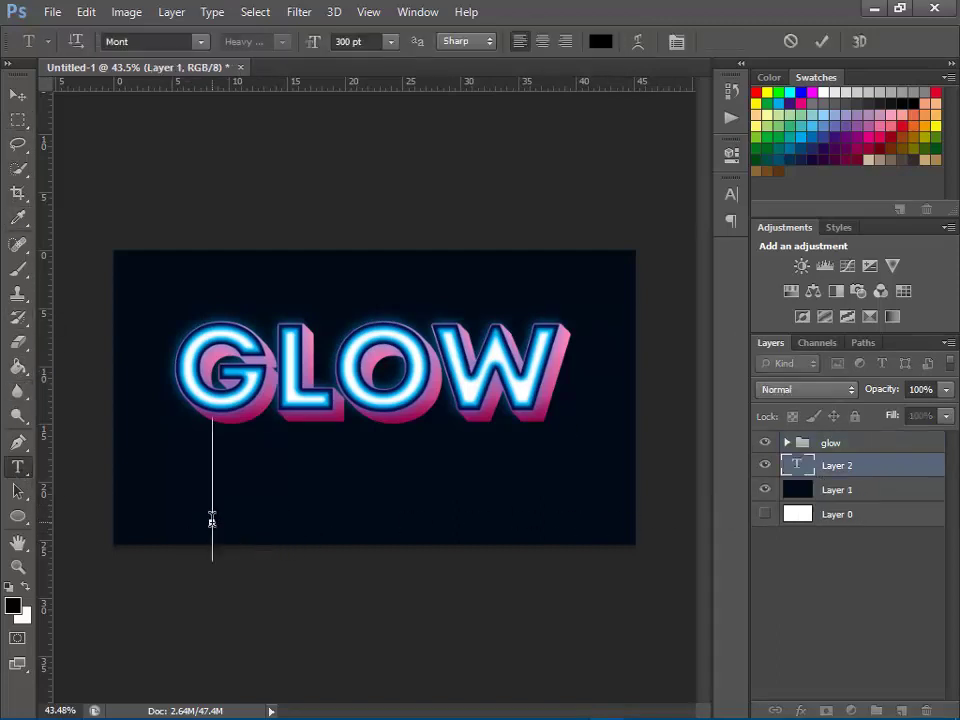
text(g)
text(GLO)
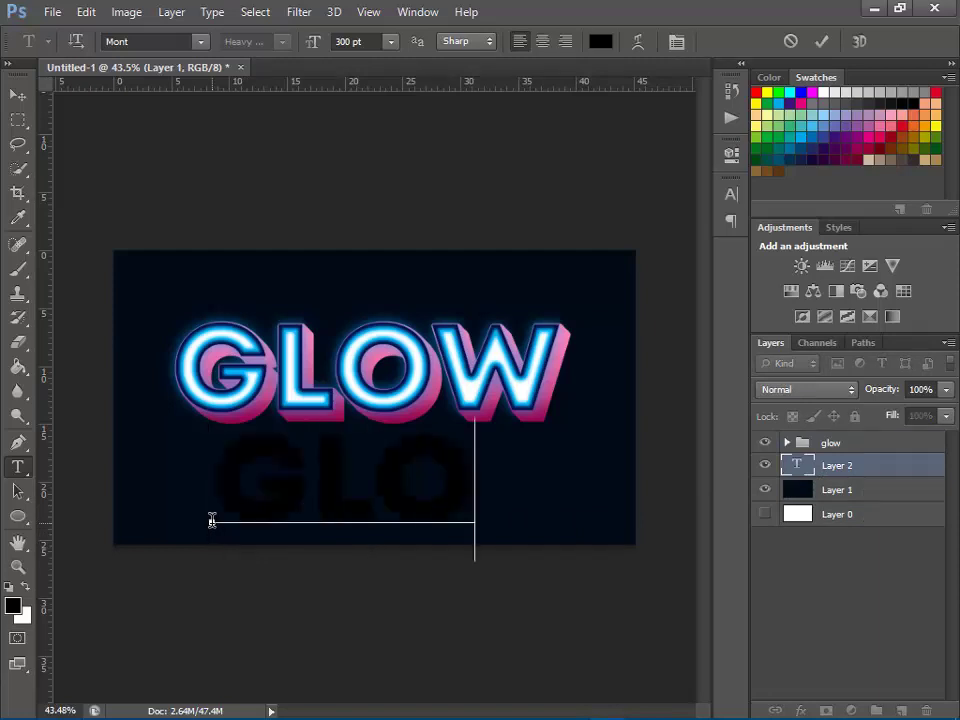
text(W)
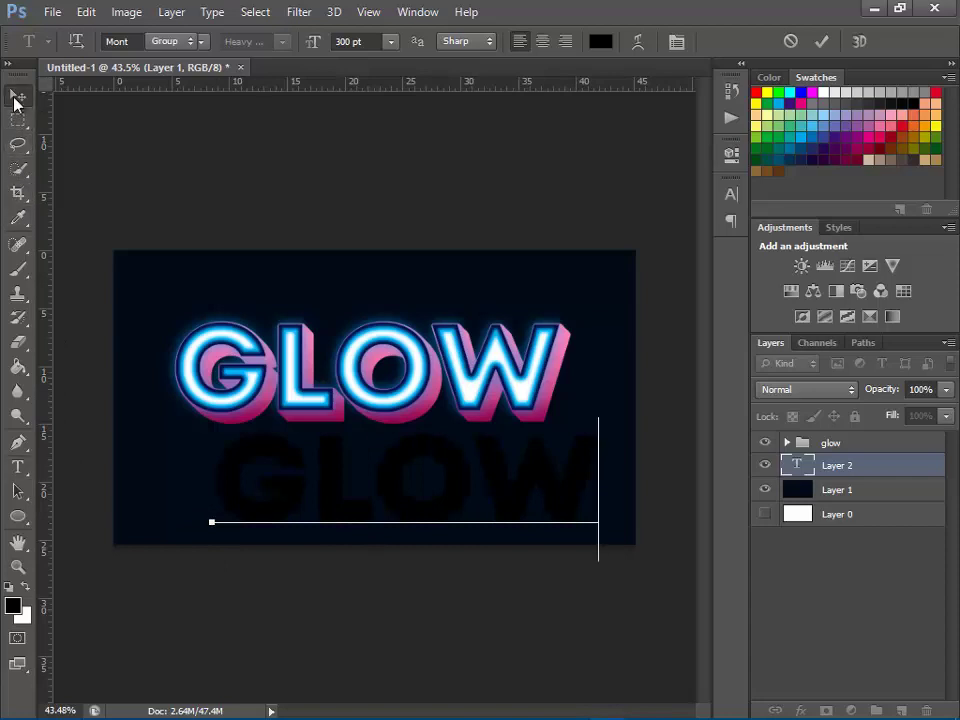
click(18, 94)
Move the black GLOW text behind the neon letters and check it against the glow group
drag(500, 515, 463, 418)
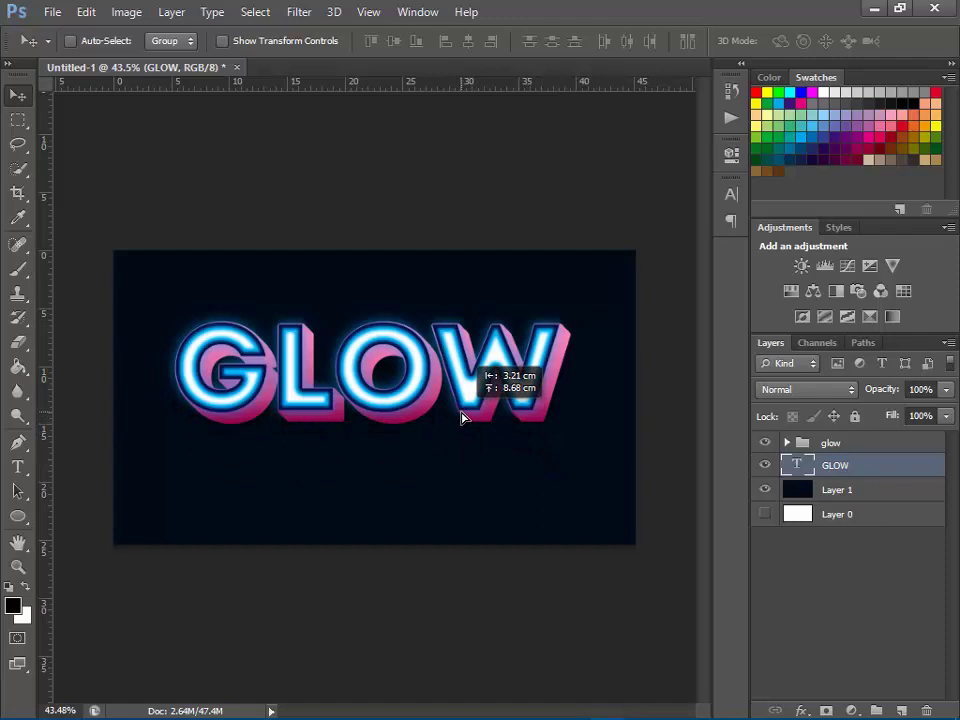
scroll(399, 420, up, 1)
scroll(399, 420, up, 2)
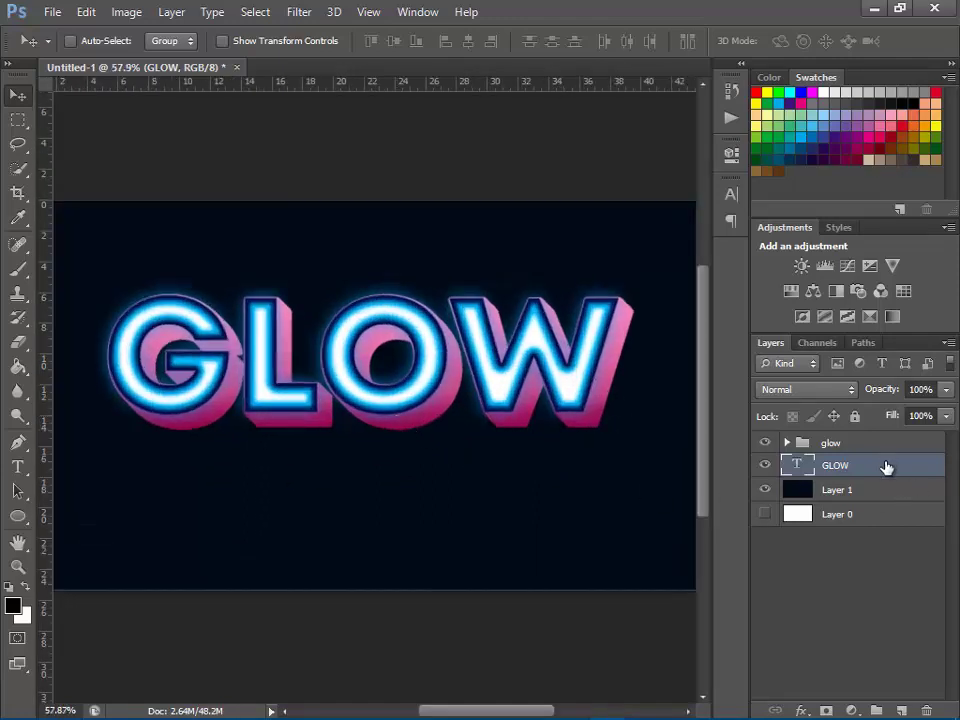
click(763, 443)
click(763, 443)
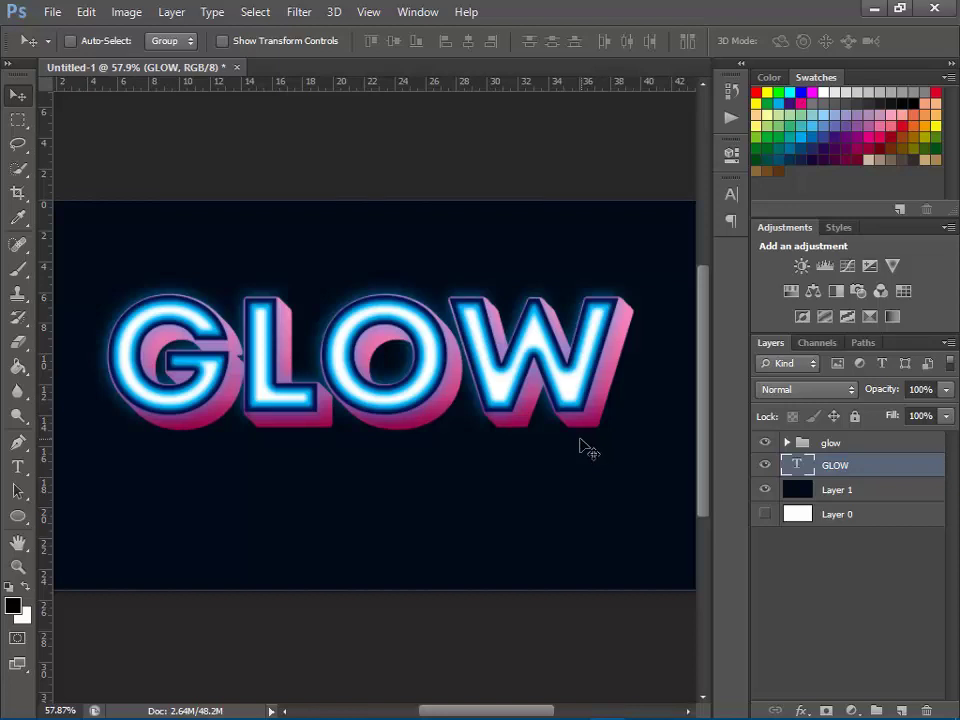
Compare the text with the glow group hidden and shown, then open the GLOW layer's Blending Options
click(762, 442)
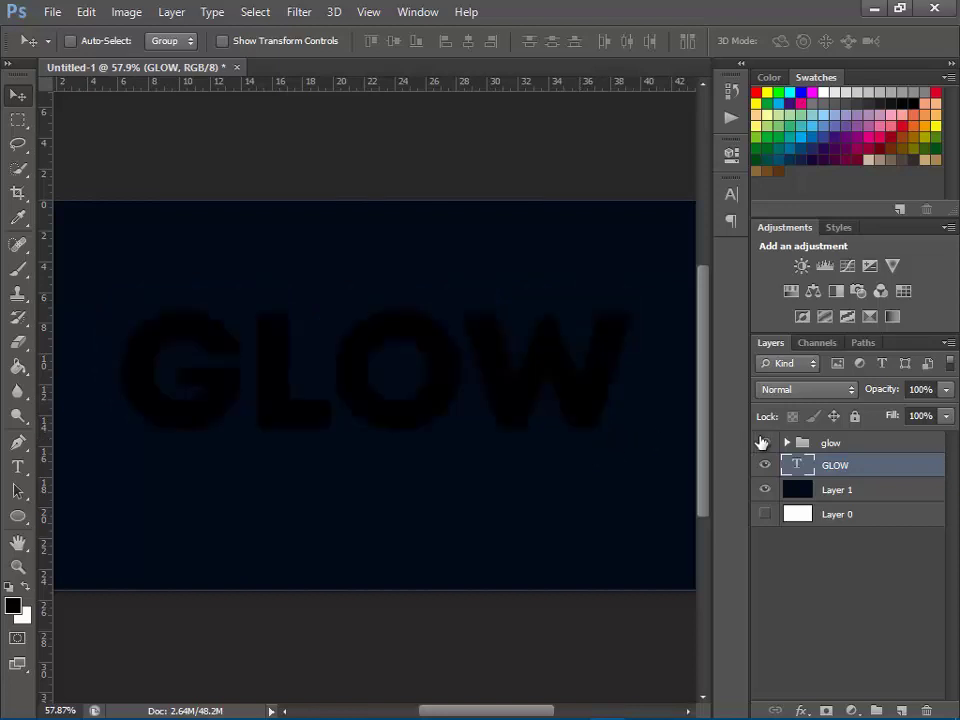
click(764, 442)
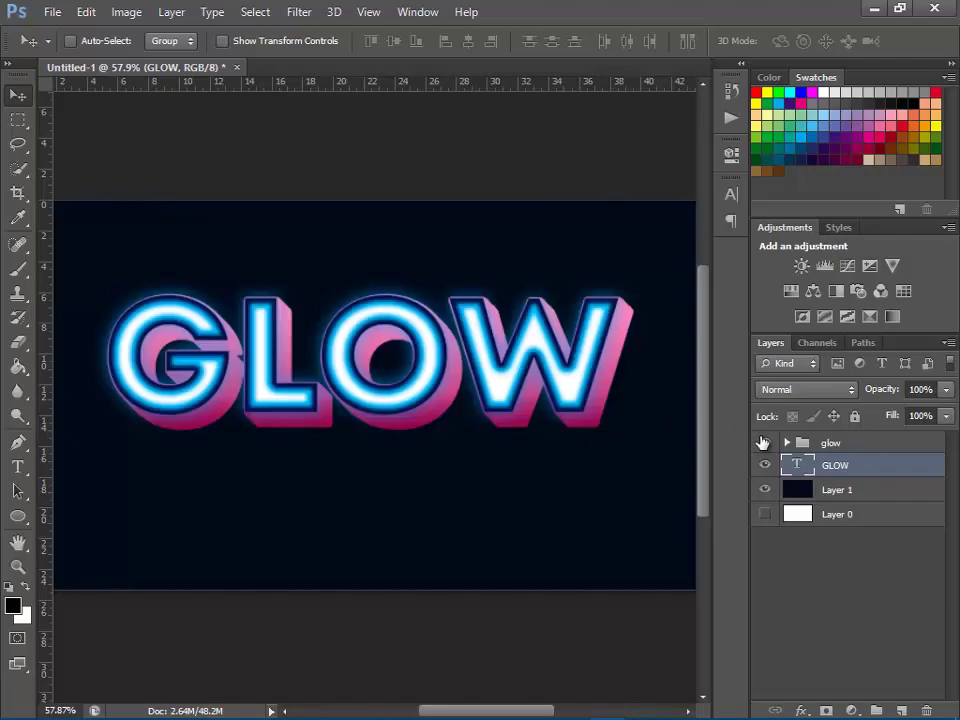
right_click(886, 477)
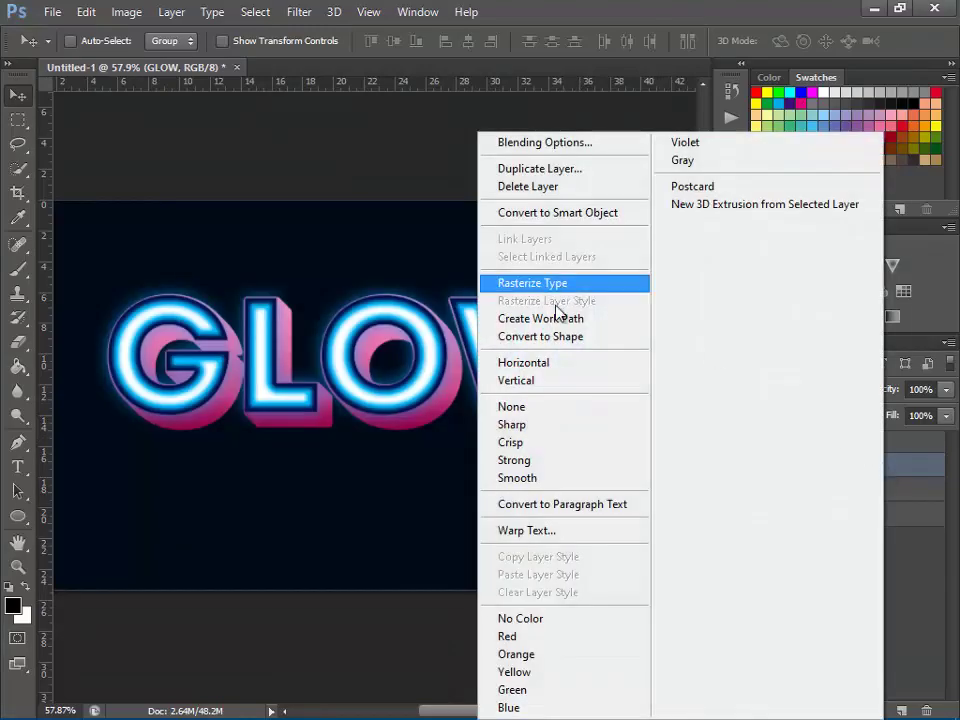
right_click(917, 467)
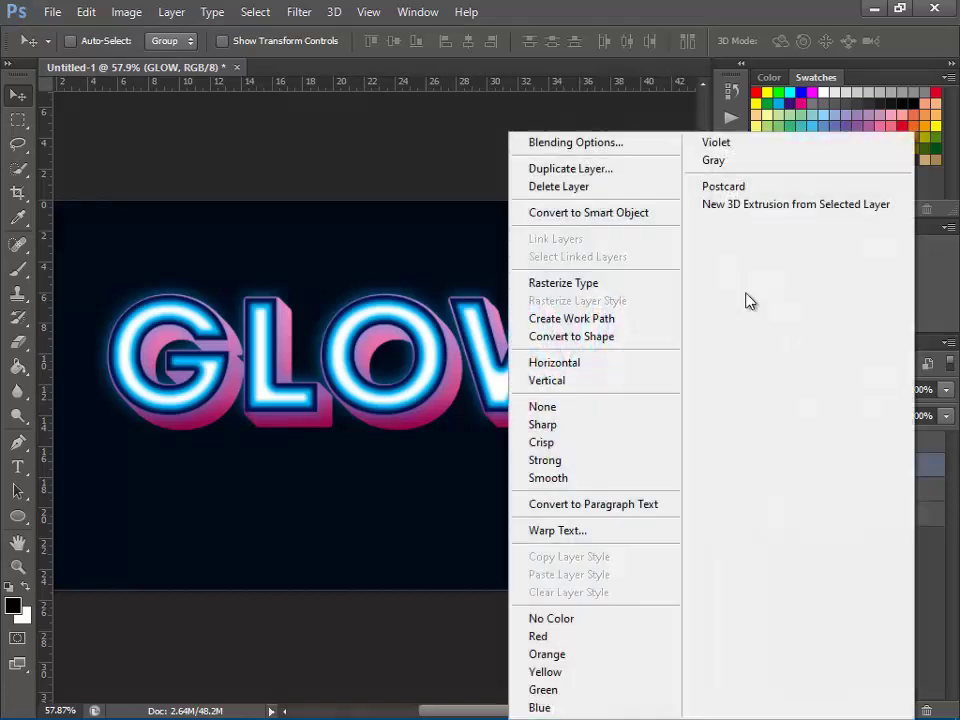
click(586, 143)
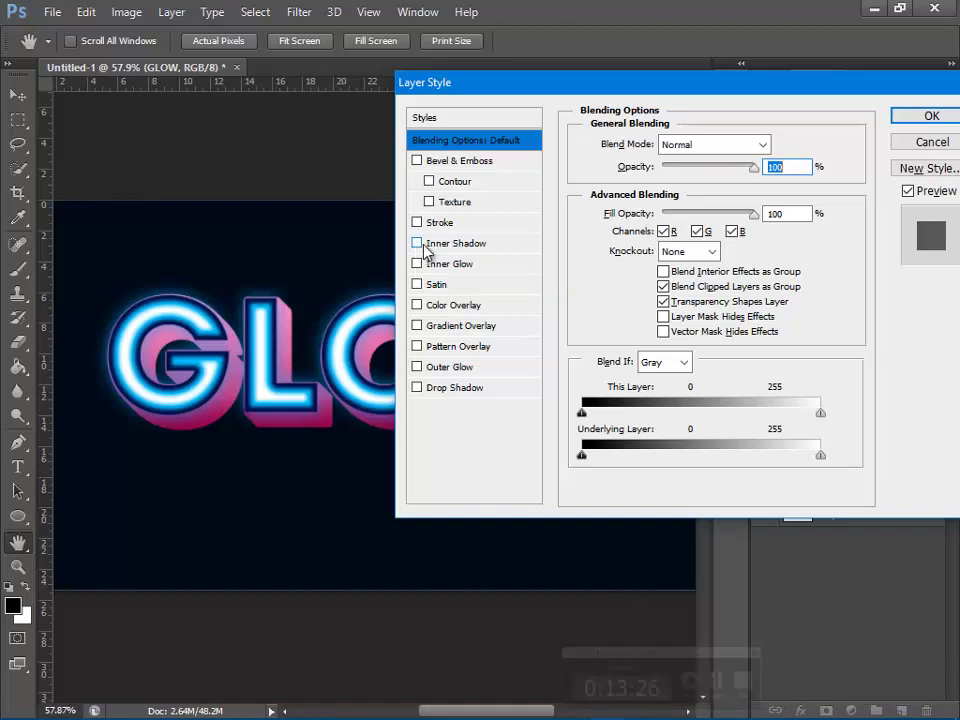
Enable a Drop Shadow on the GLOW text with Normal blend mode and 100% opacity
click(416, 389)
click(453, 389)
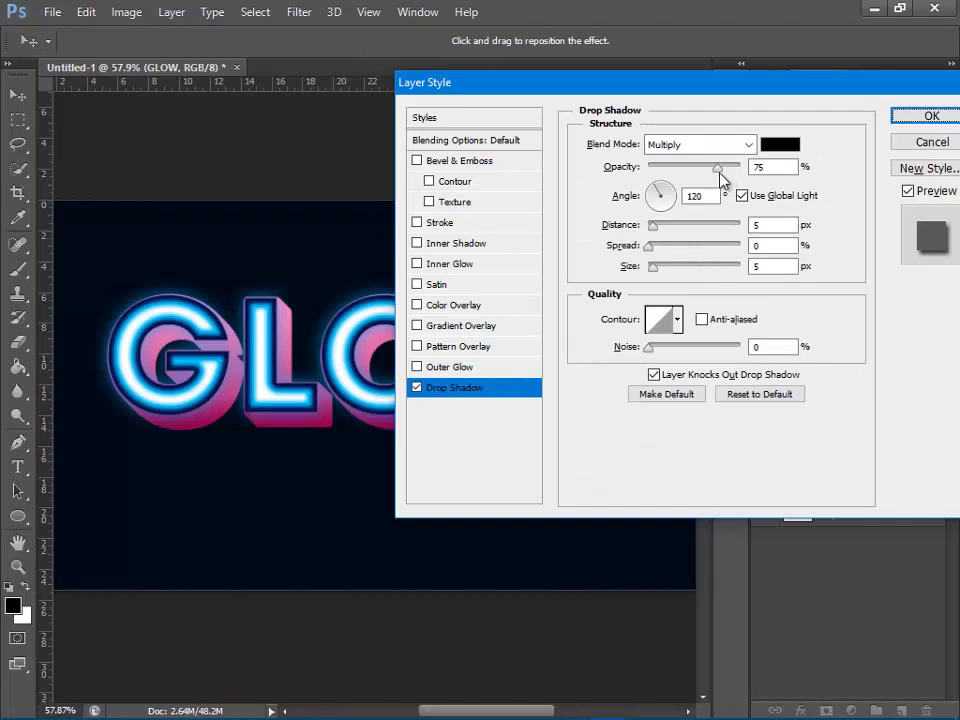
drag(717, 167, 742, 167)
click(749, 145)
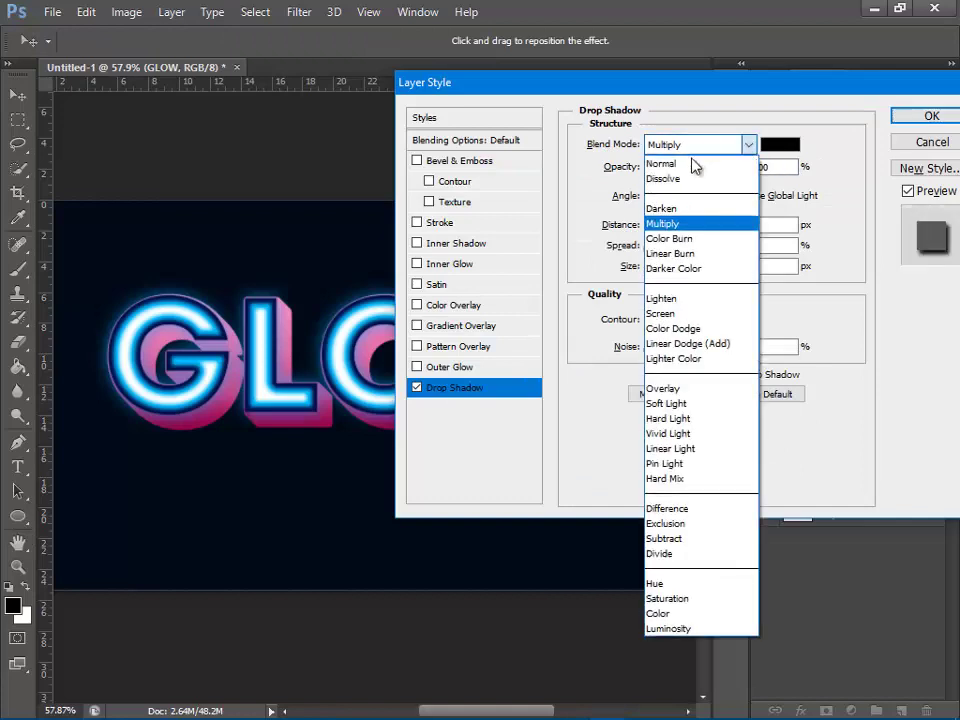
click(664, 163)
Set the shadow to distance 12 px, spread 24% and size 51 px, and apply it
drag(669, 245, 676, 246)
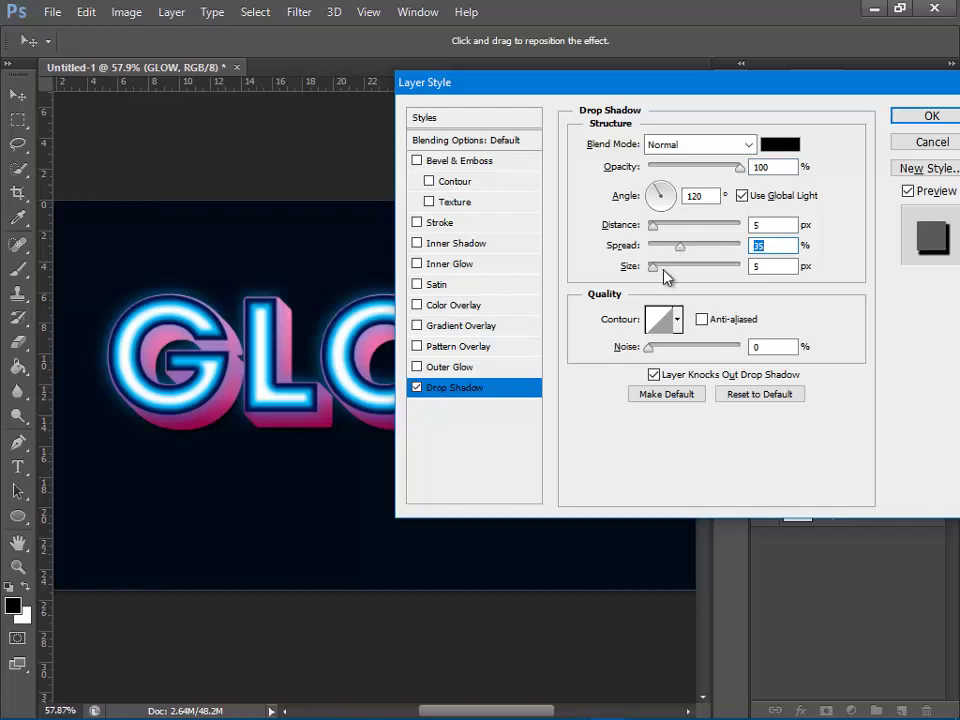
click(664, 268)
click(694, 247)
click(678, 268)
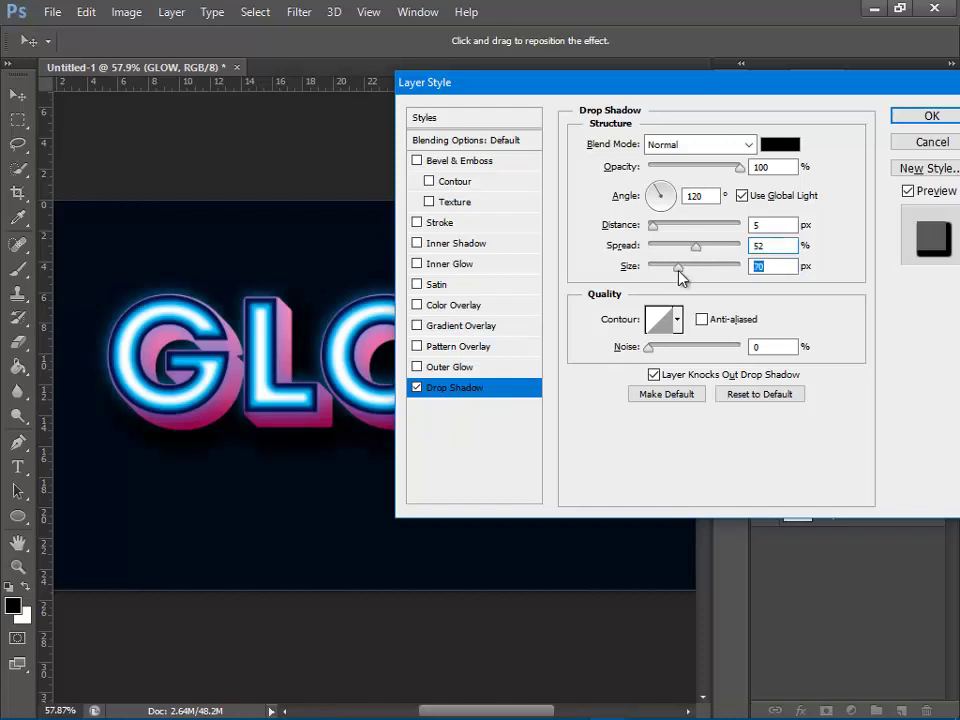
drag(678, 270, 680, 270)
click(660, 226)
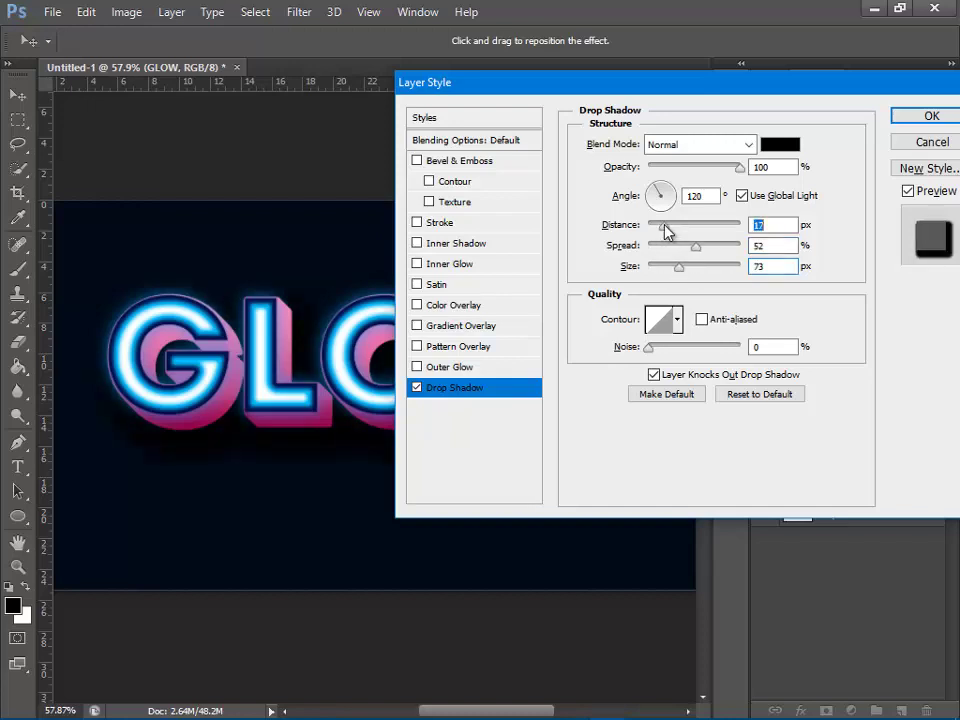
drag(665, 226, 669, 227)
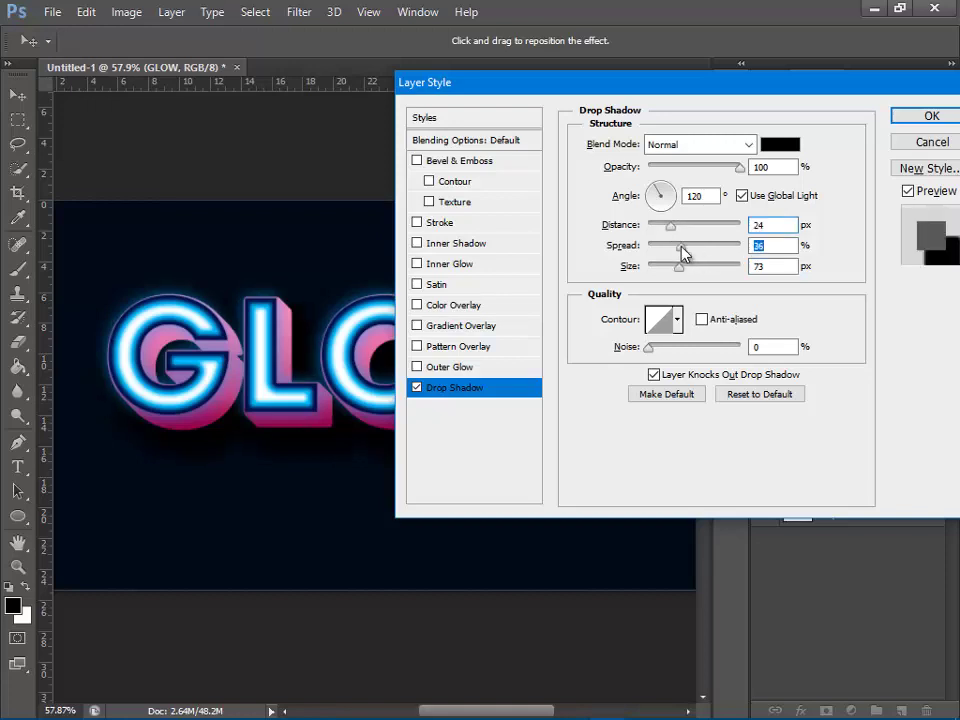
mouse_move(683, 247)
mouse_down()
mouse_move(655, 247)
mouse_move(669, 276)
mouse_up()
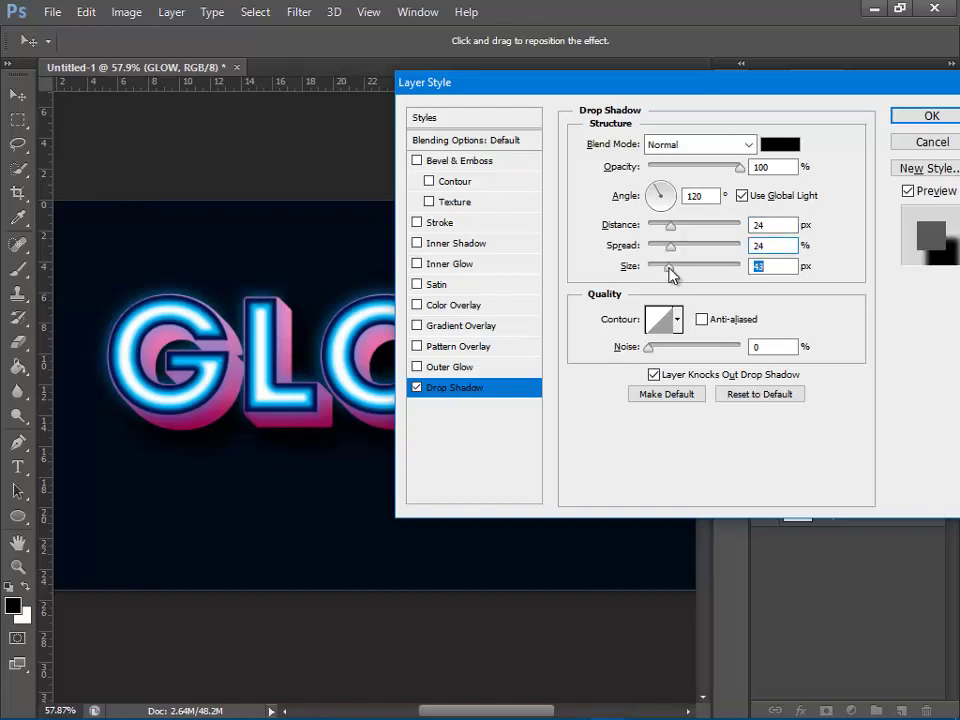
mouse_move(673, 229)
mouse_down()
mouse_move(660, 231)
mouse_move(671, 267)
mouse_up()
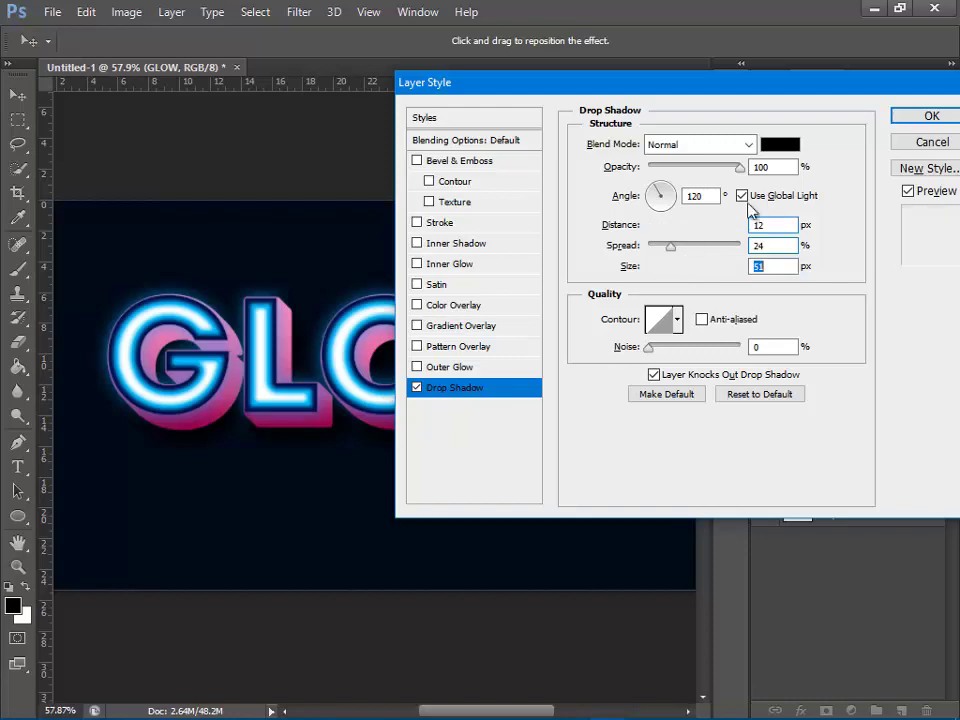
click(928, 116)
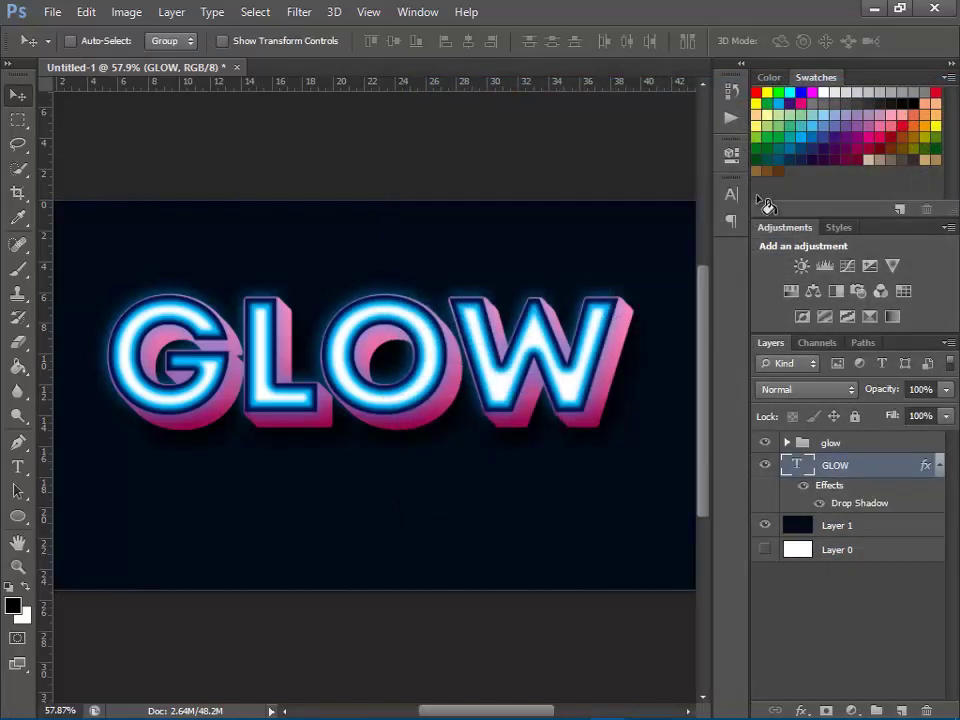
Retune the GLOW drop shadow to size 68 px, spread 30% and distance 19 px
right_click(889, 466)
click(573, 144)
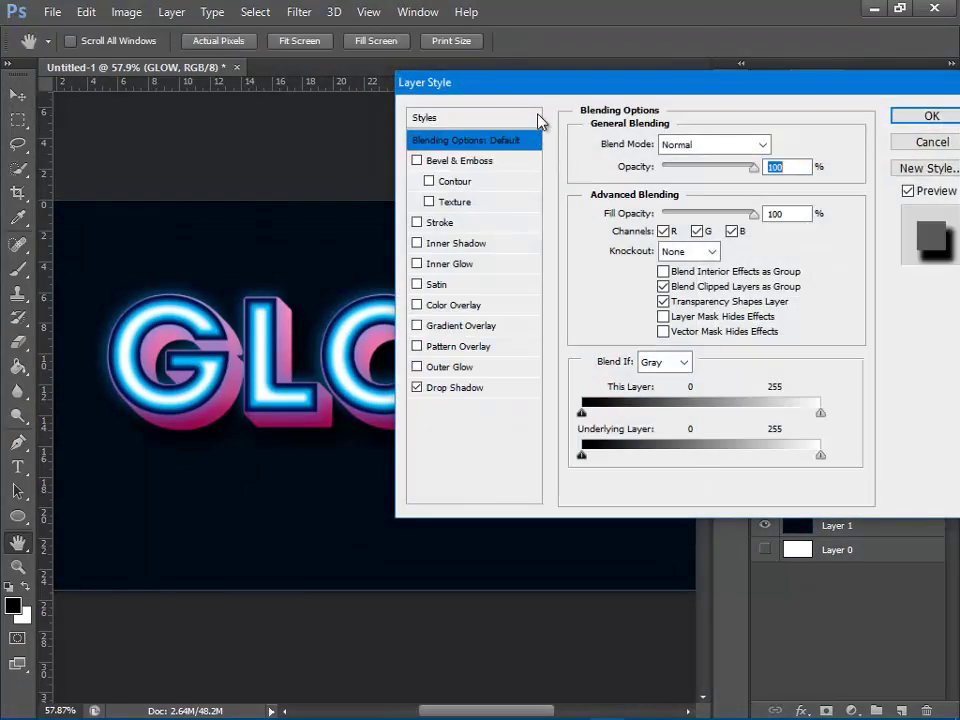
drag(537, 113, 577, 100)
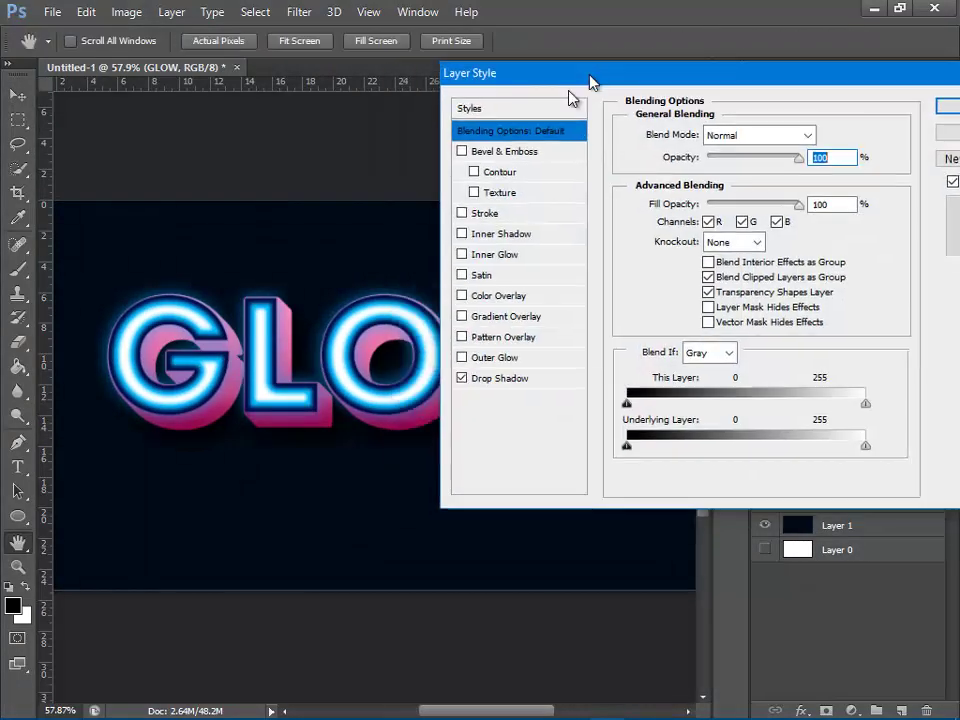
click(500, 380)
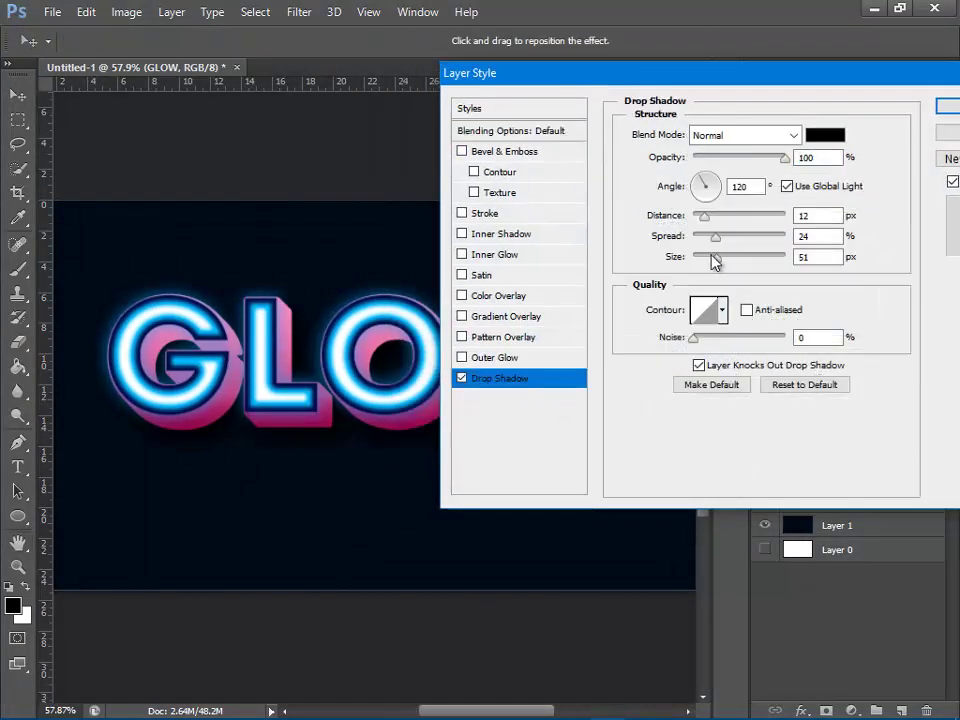
click(722, 260)
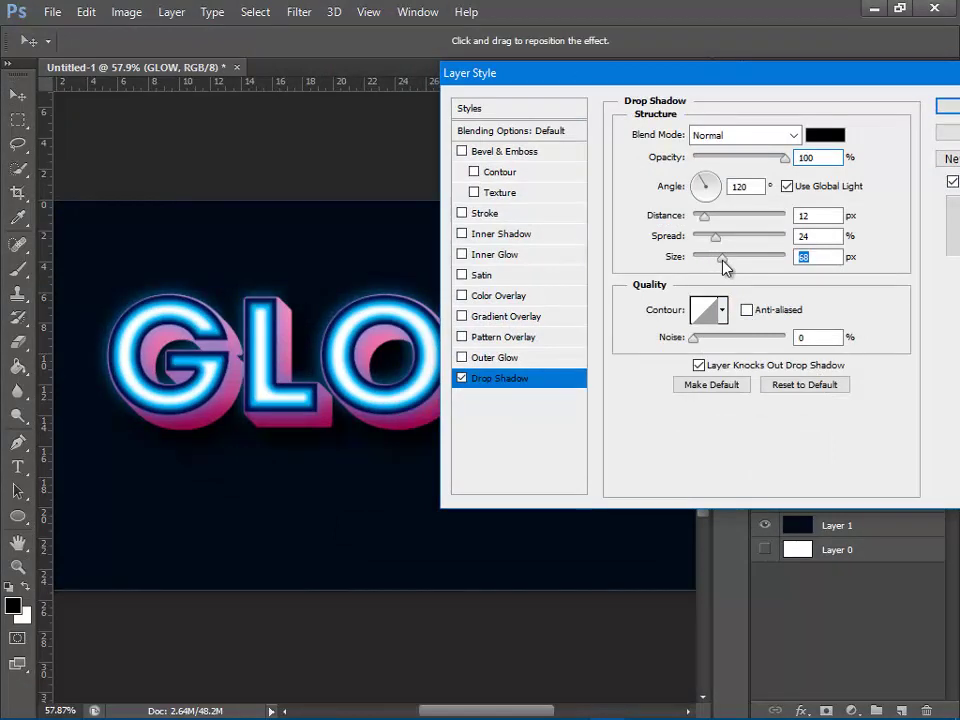
mouse_move(714, 237)
mouse_down()
mouse_move(704, 238)
mouse_move(722, 241)
mouse_move(714, 222)
mouse_up()
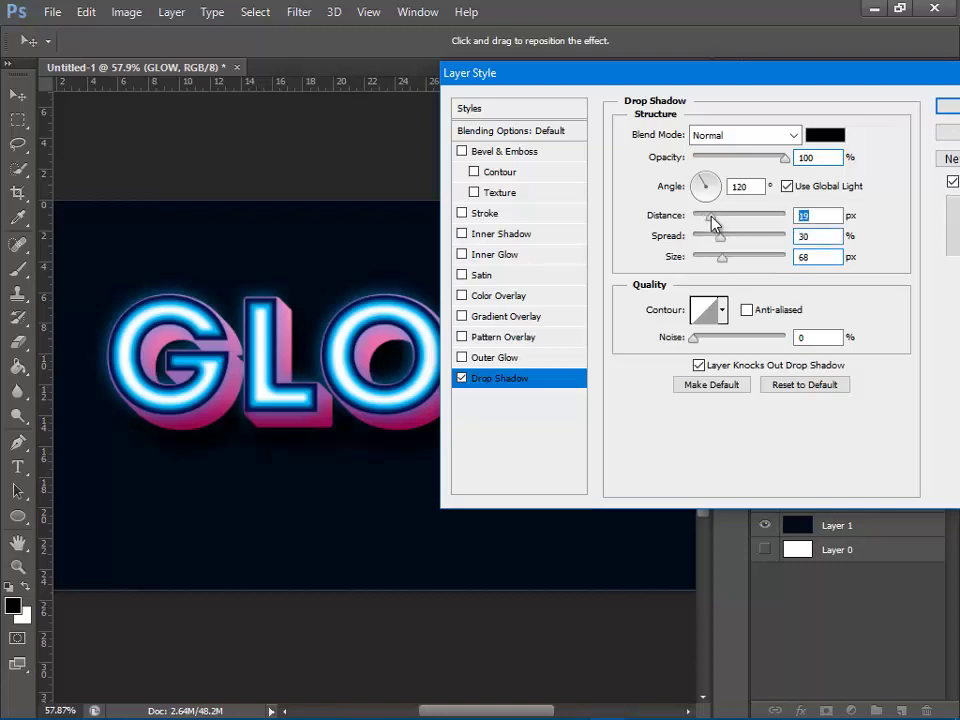
click(945, 106)
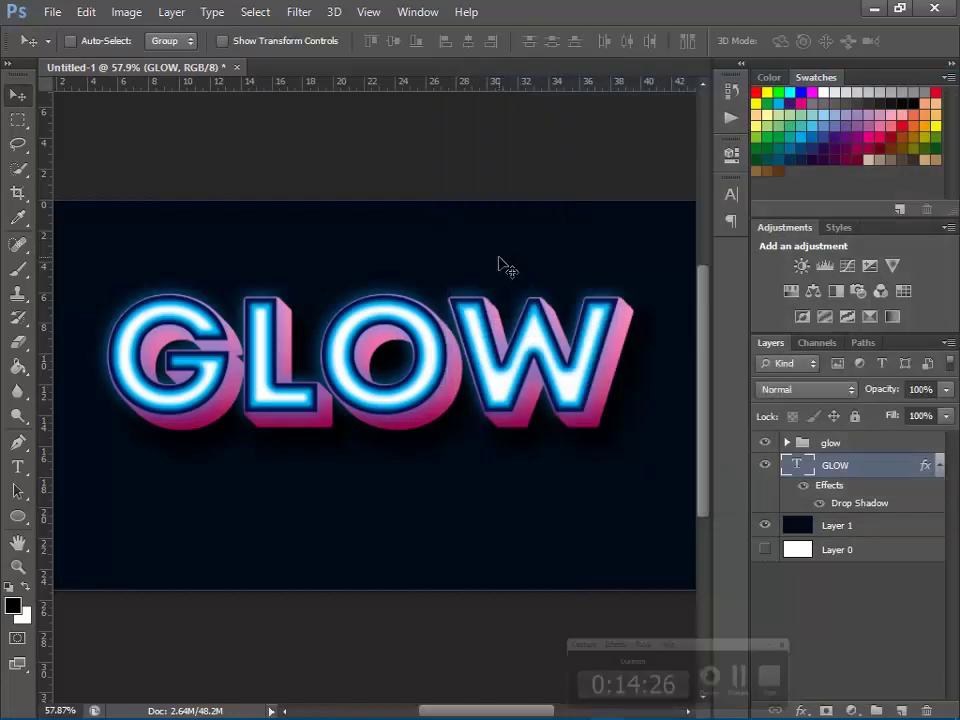
Expand the glow group and open Layer Style for its GLOW text layer
click(790, 444)
click(787, 443)
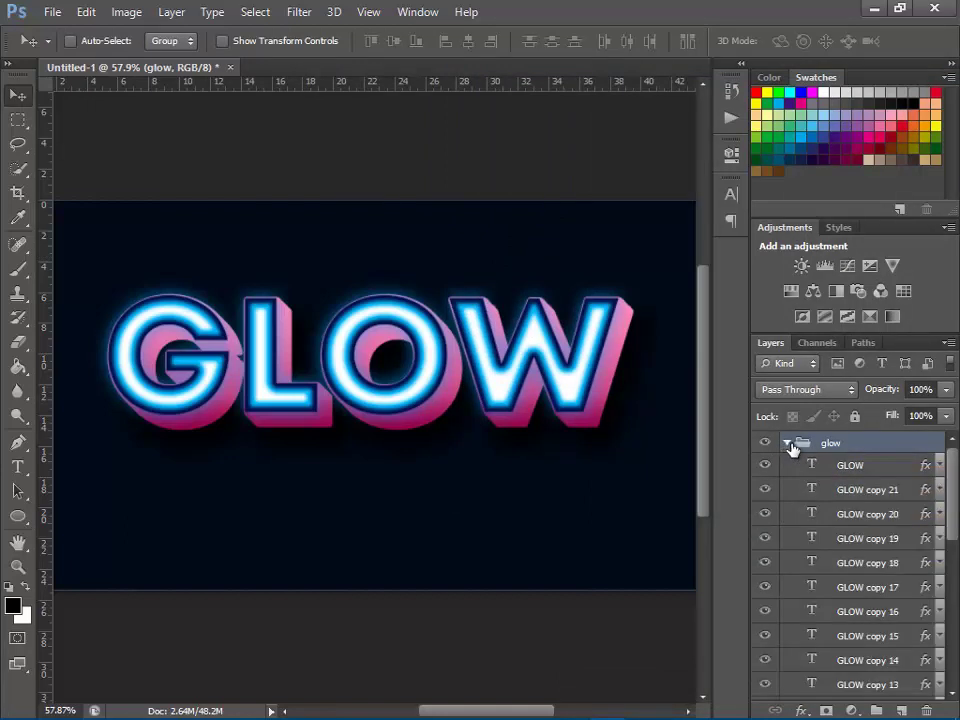
click(825, 472)
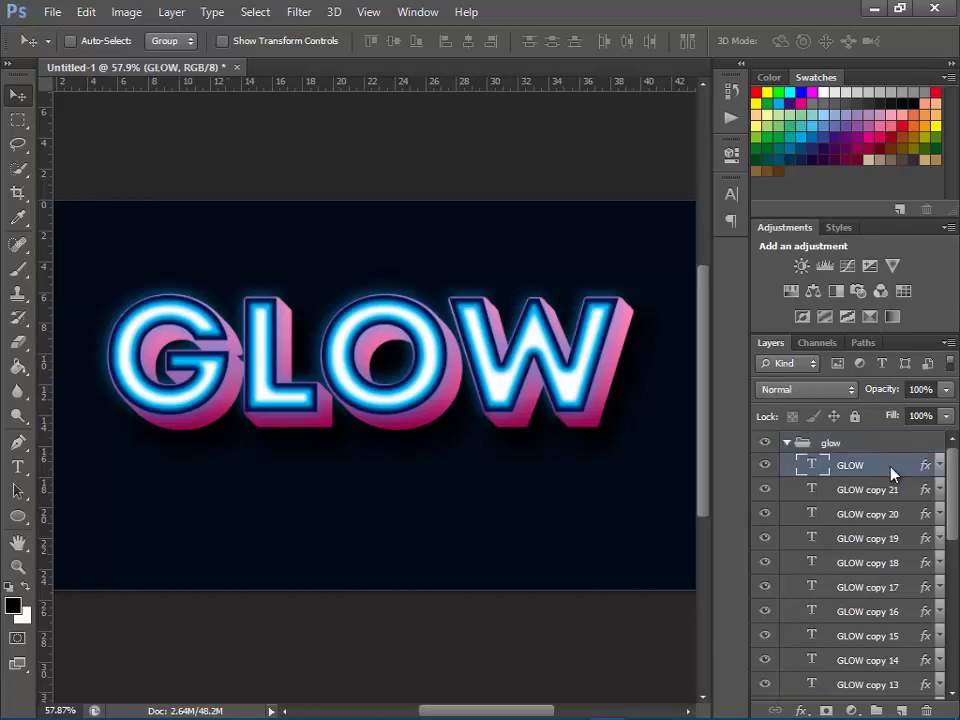
right_click(827, 471)
click(566, 148)
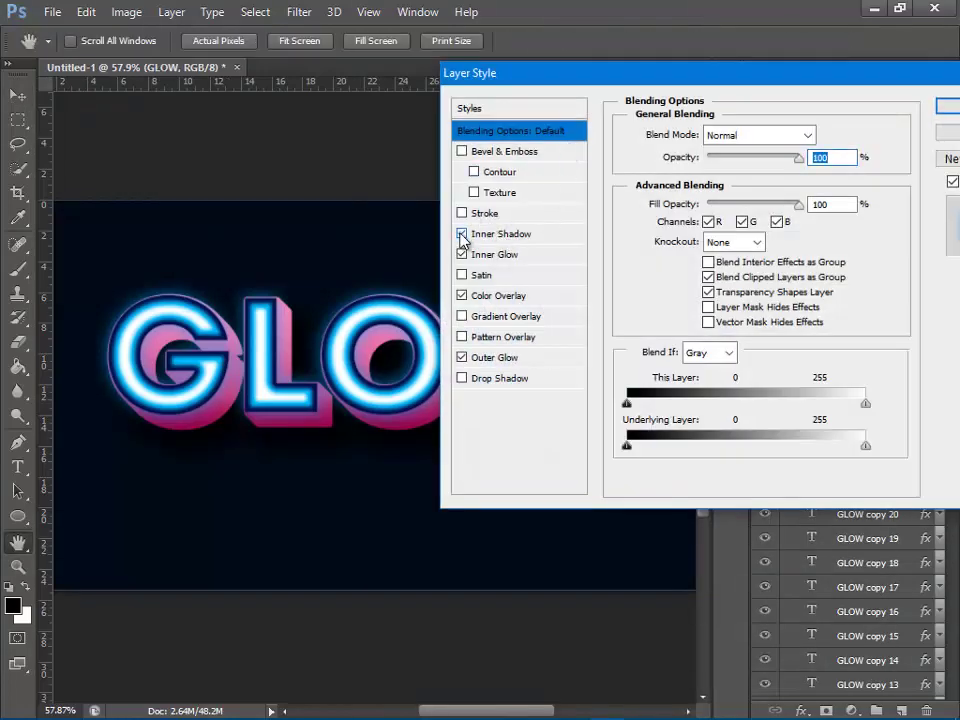
Toggle Inner Shadow and Outer Glow off and on to compare their effect
click(461, 234)
click(461, 234)
click(461, 357)
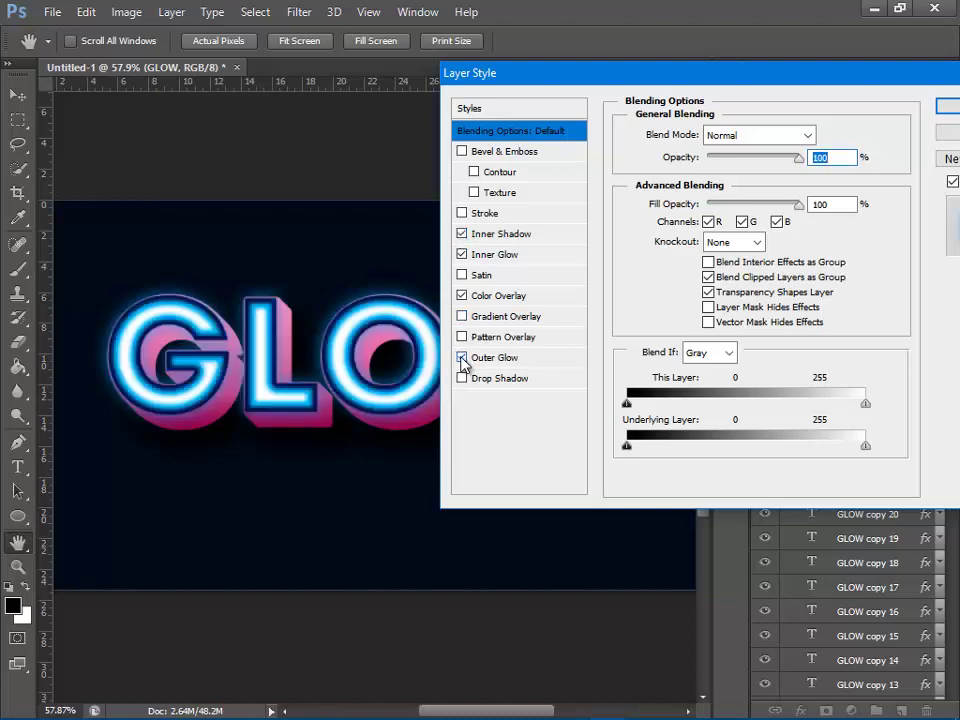
click(461, 358)
click(496, 358)
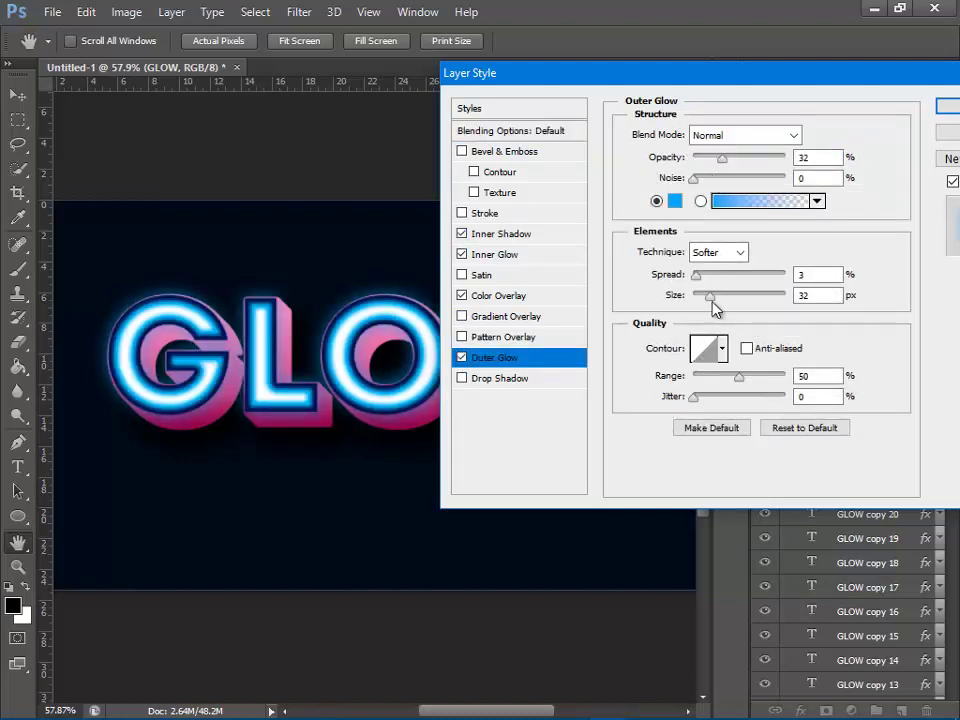
Widen the Outer Glow to size 247 px, spread 1%, opacity 22%, then collapse the glow group
mouse_move(713, 302)
mouse_down()
mouse_move(740, 302)
mouse_move(722, 302)
mouse_up()
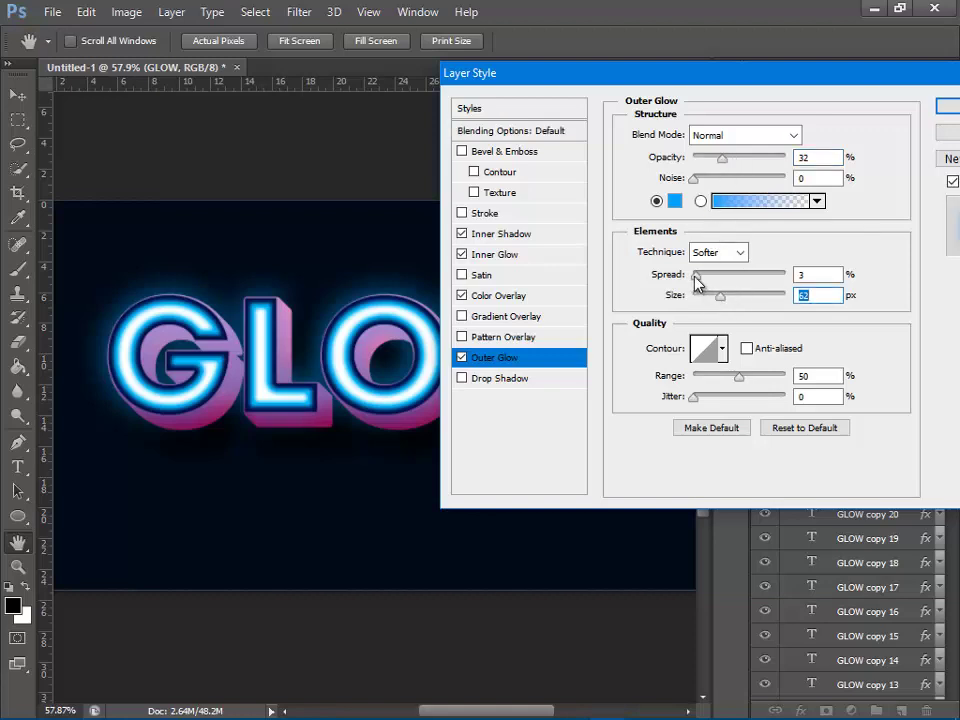
mouse_move(697, 275)
mouse_down()
mouse_move(737, 303)
mouse_move(787, 304)
mouse_up()
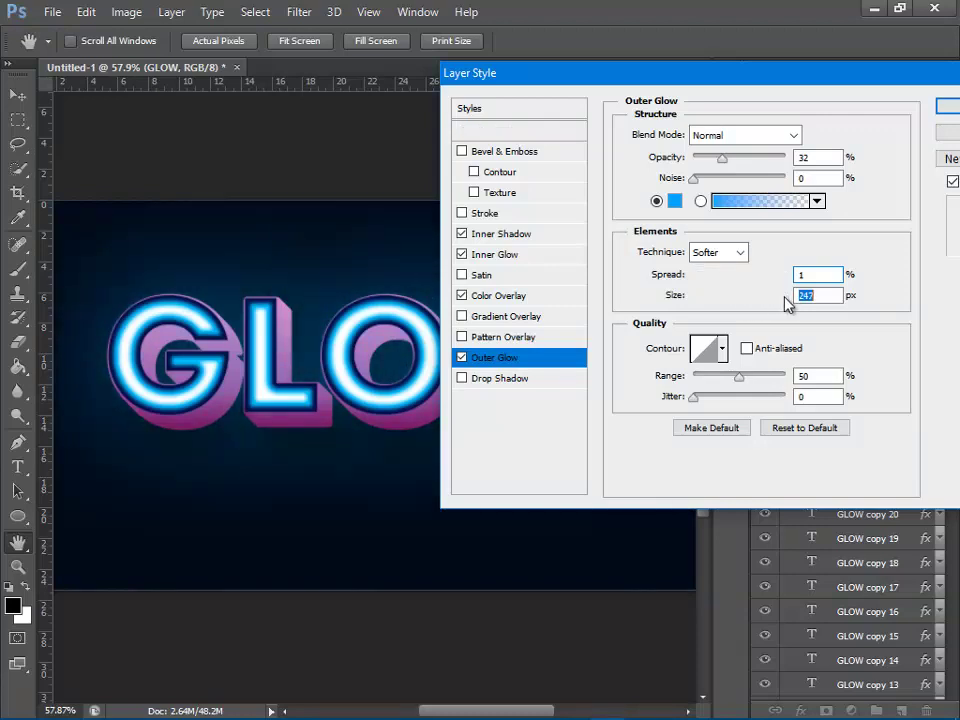
drag(722, 157, 713, 158)
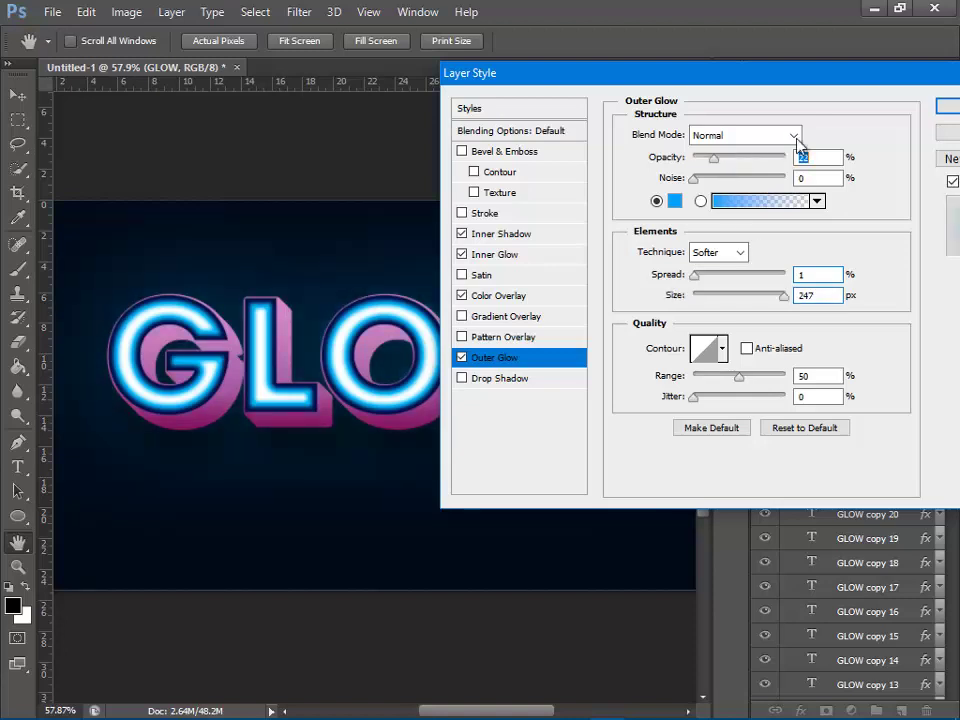
click(945, 108)
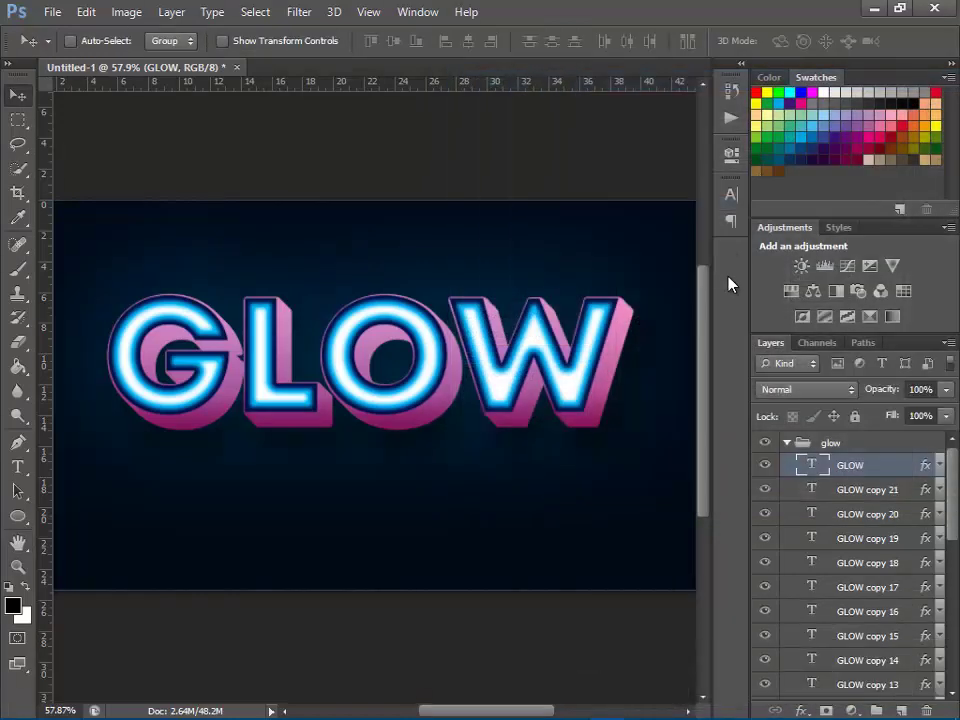
click(786, 442)
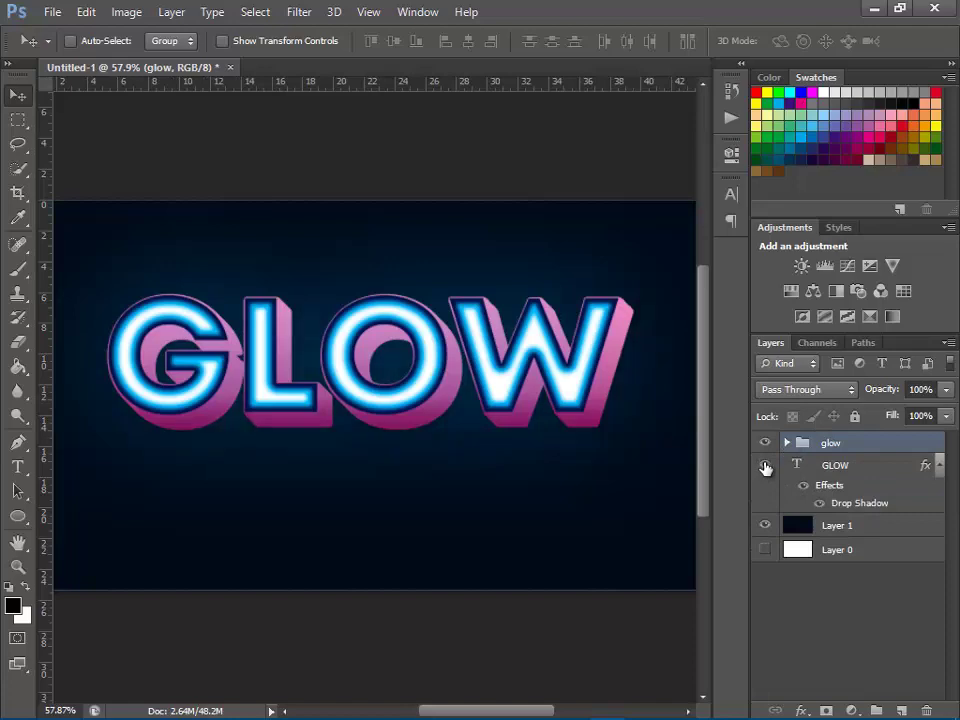
Duplicate the standalone GLOW layer as GLOW copy 22
click(938, 466)
click(899, 472)
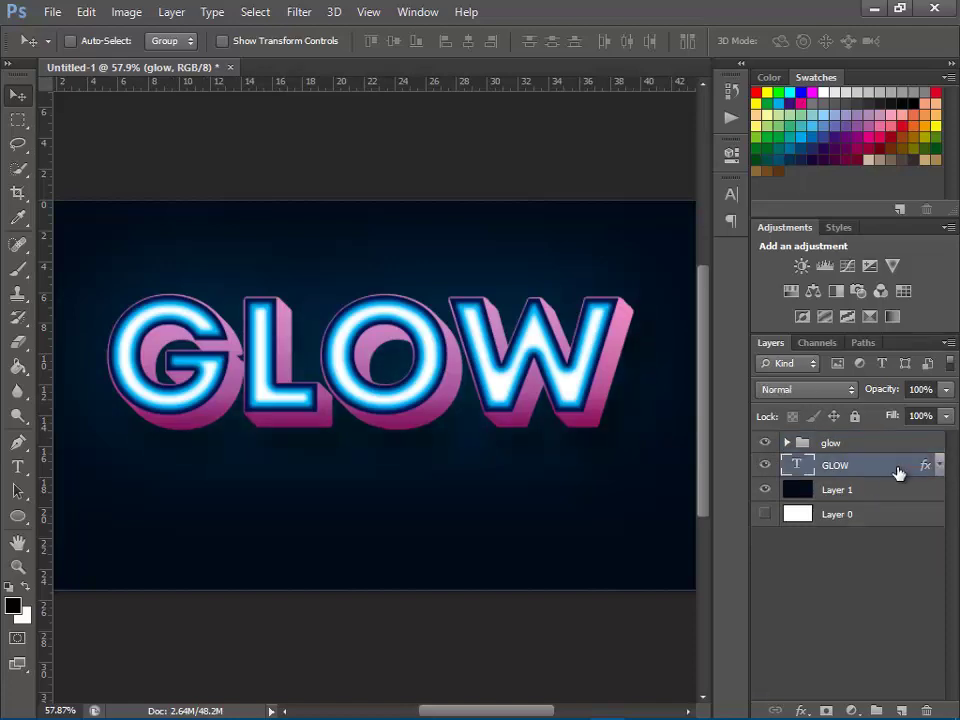
right_click(899, 472)
click(502, 167)
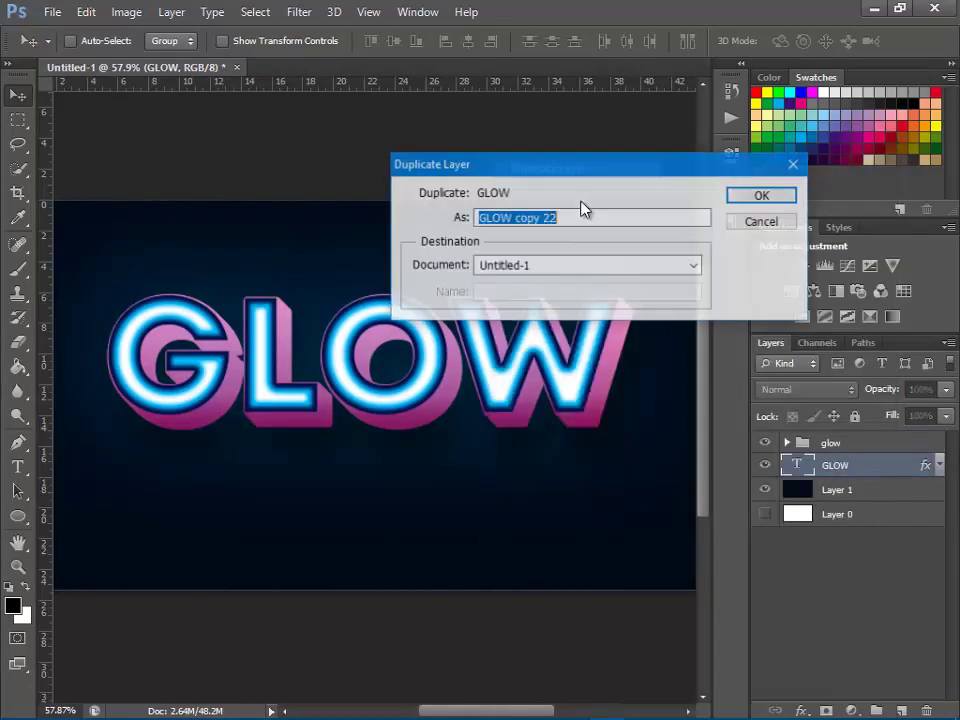
click(760, 197)
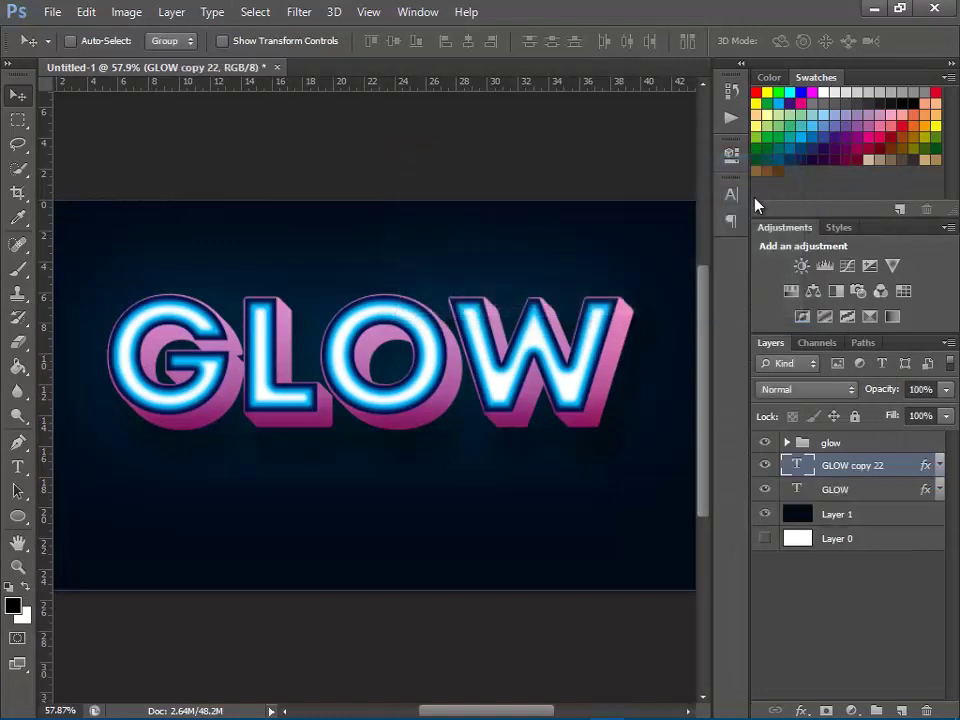
Duplicate GLOW copy 22 as GLOW copy 23 and collapse the side panel dock
right_click(900, 466)
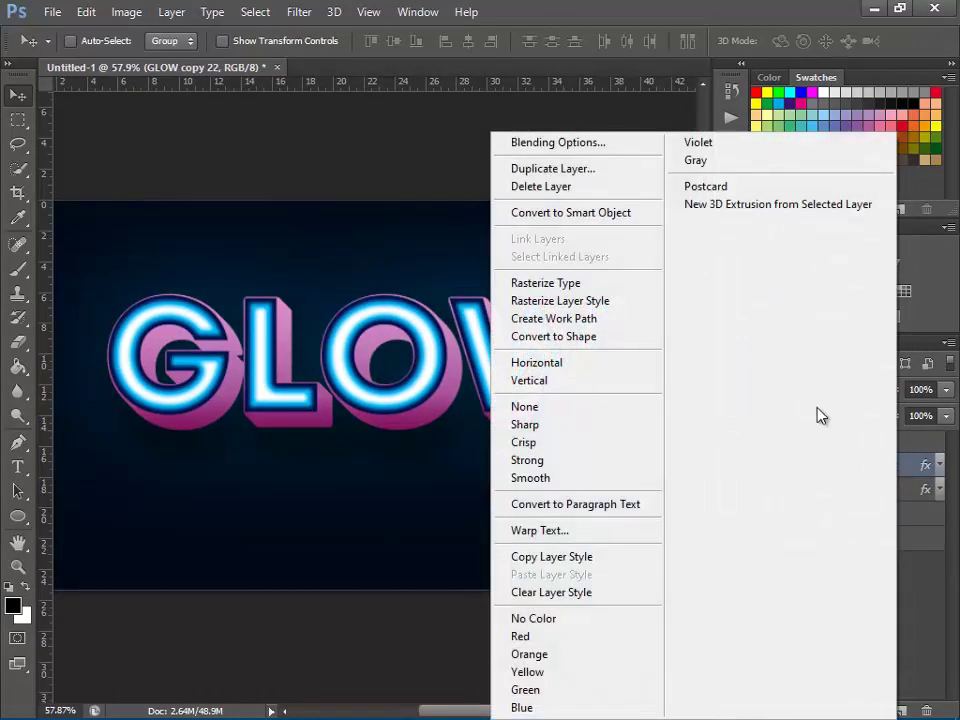
click(582, 172)
click(765, 197)
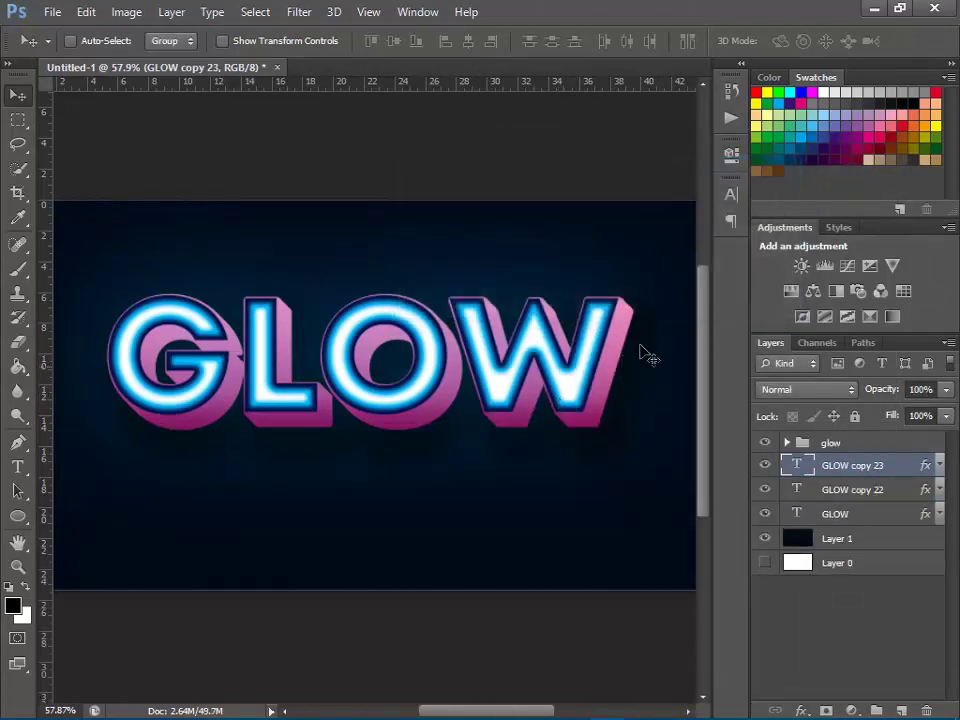
click(945, 64)
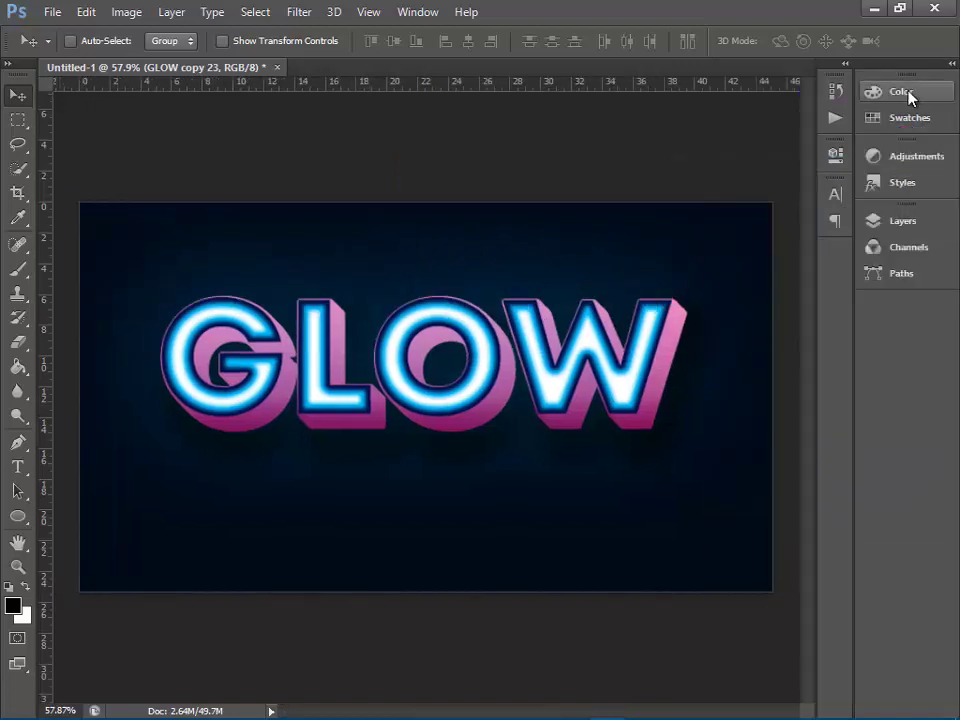
View the GLOW artwork at 100% with panels hidden, panning to show the whole word
click(18, 566)
click(483, 40)
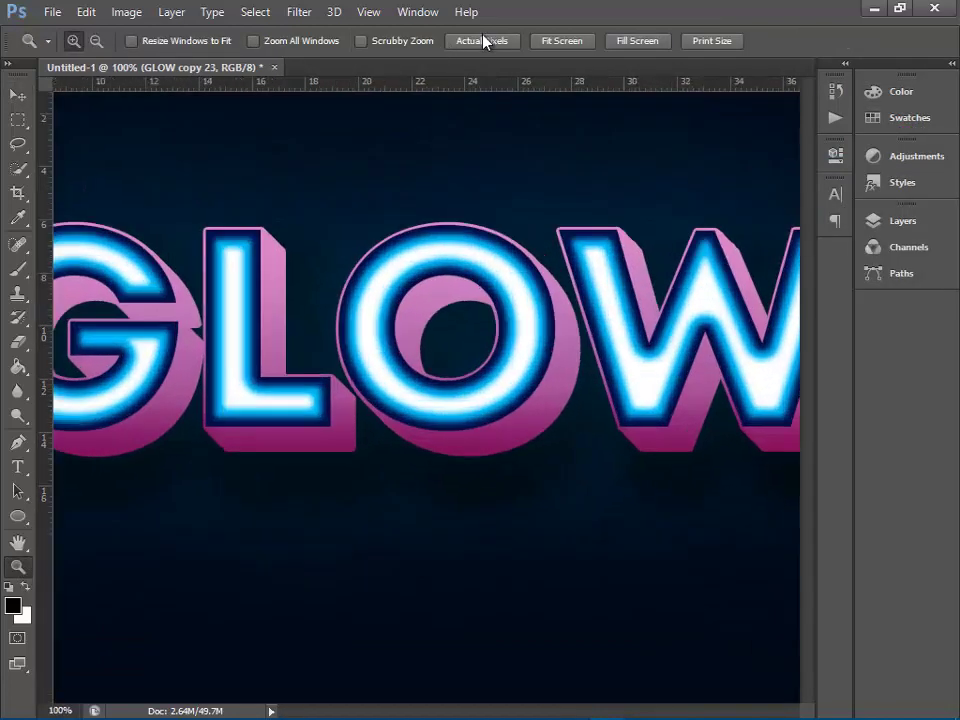
key(Tab)
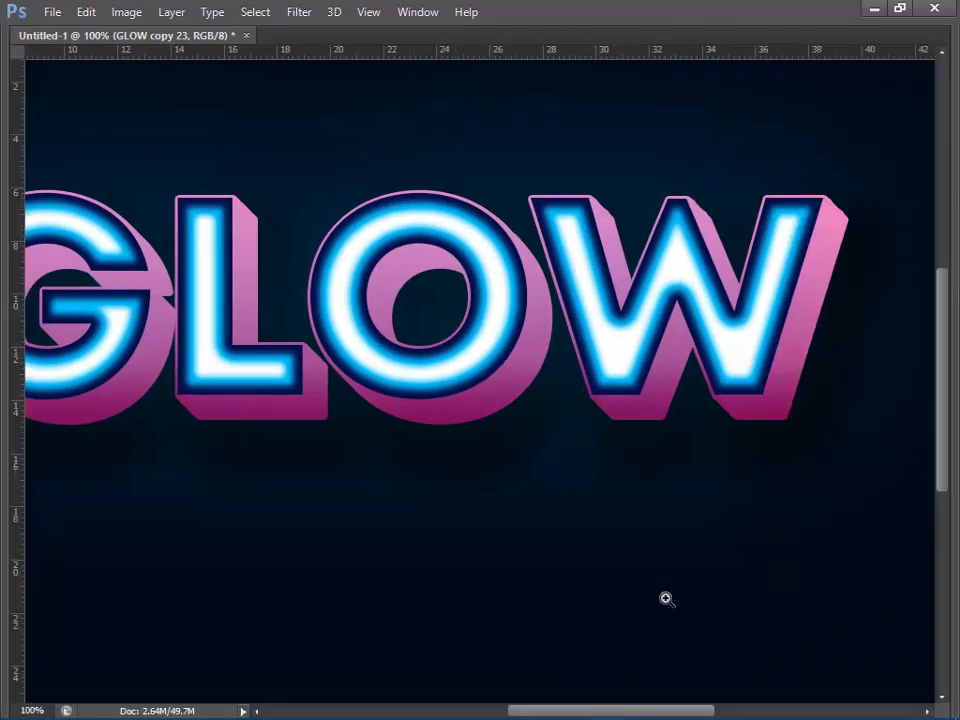
drag(694, 713, 678, 713)
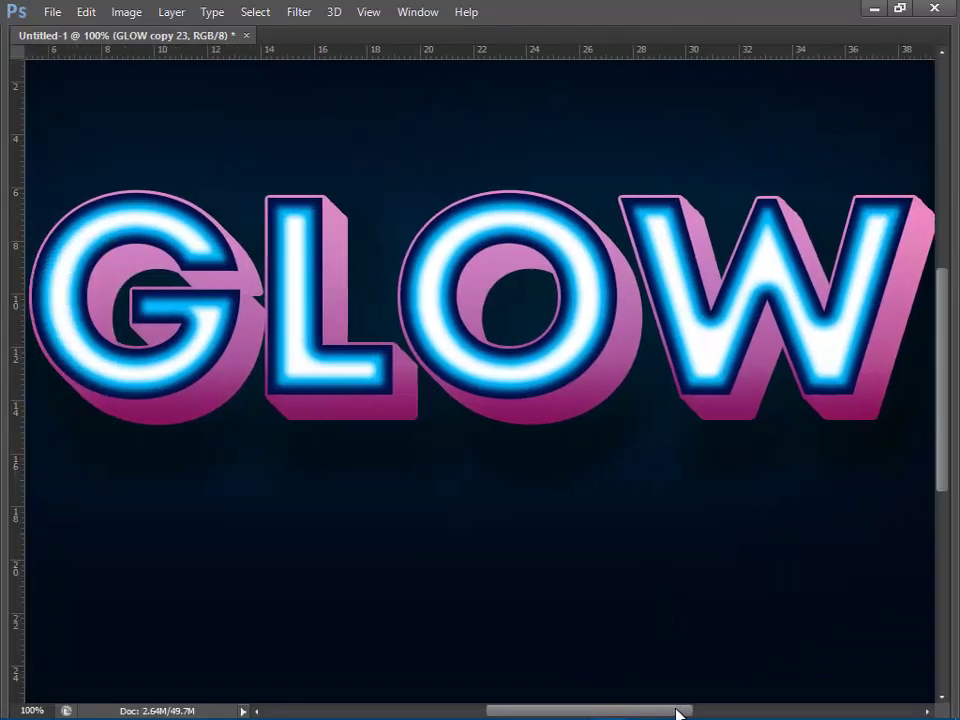